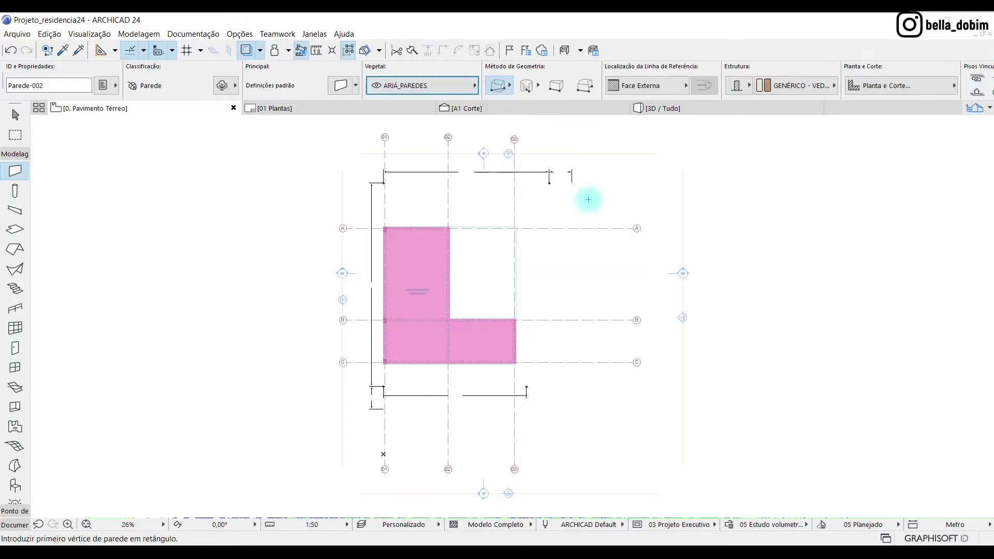
- Open the default wall settings, switch to a composite structure and review the available composites, then close without saving
scroll(399, 285, "up", 4)
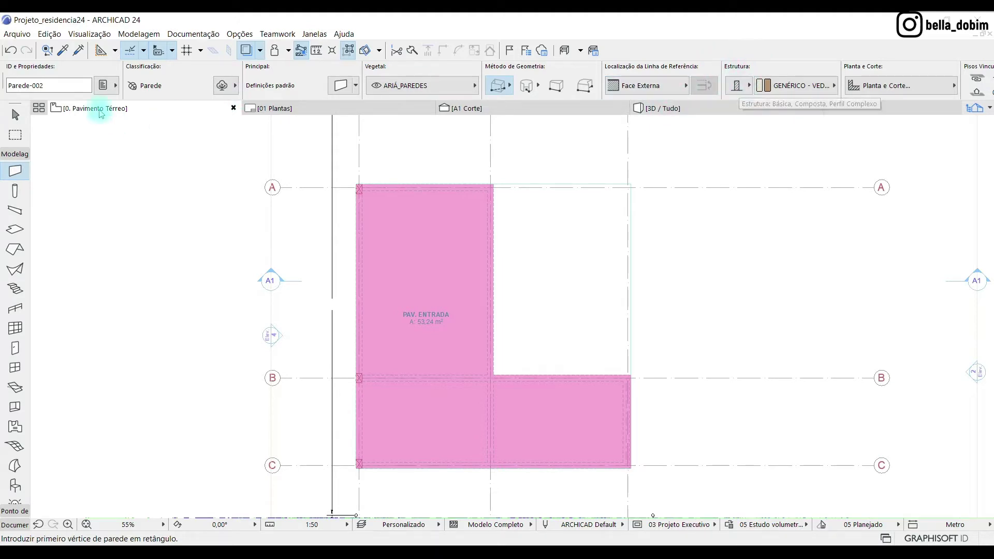
left_click(340, 88)
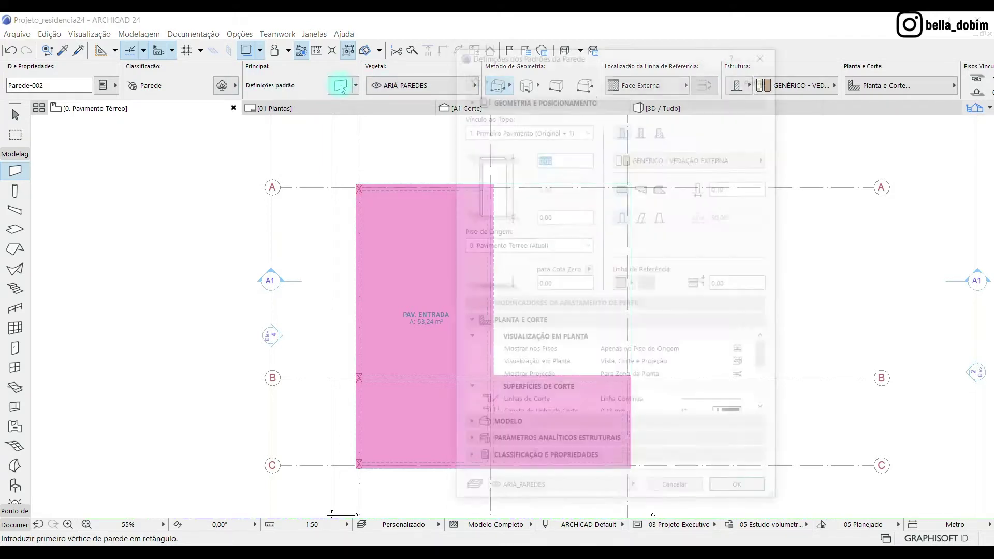
left_click_drag(614, 51, 422, 34)
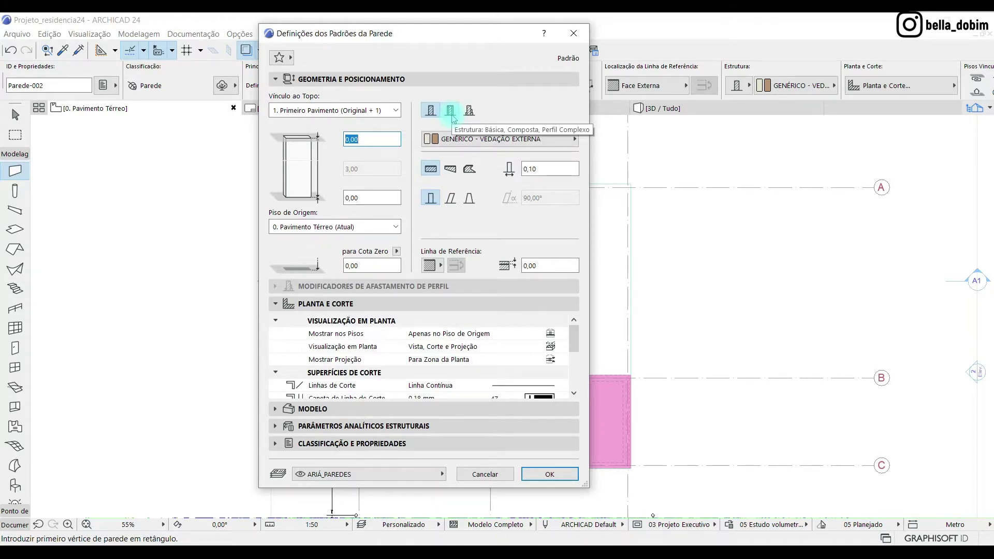
left_click(452, 118)
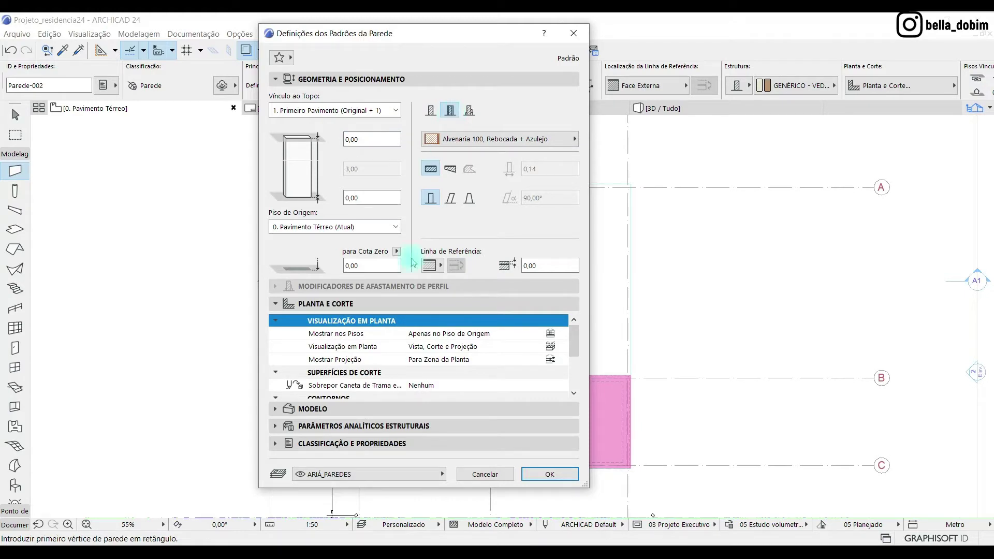
left_click(519, 141)
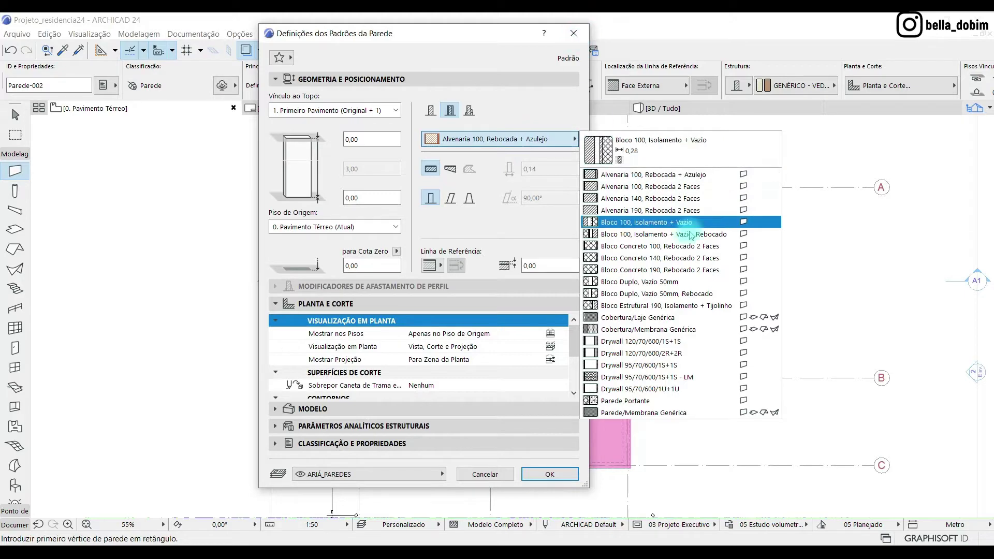
left_click(573, 33)
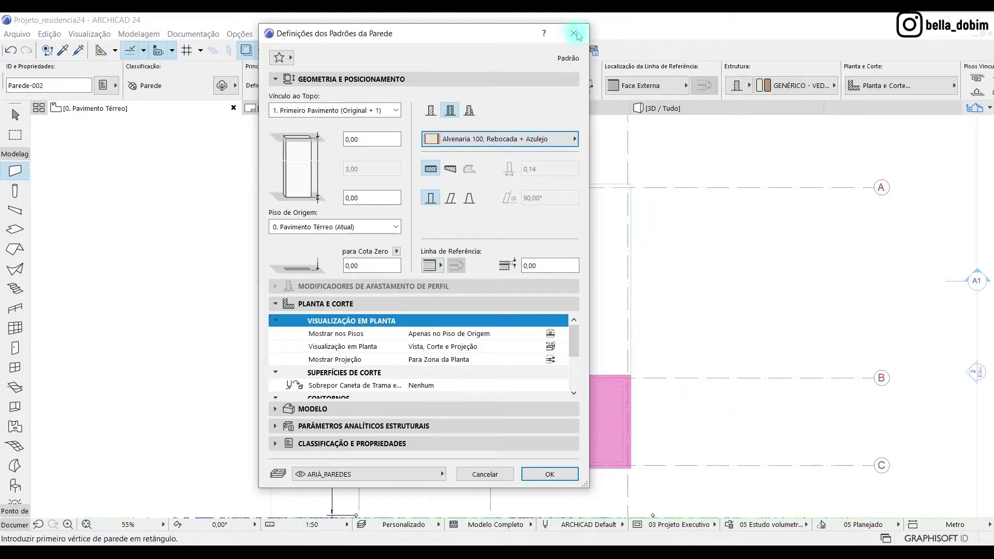
left_click(574, 33)
- Open the composites editor and examine the layers of Alvenaria 140, Rebocada 2 Faces, including the type options for Tijolo - Cerâmico
left_click(239, 33)
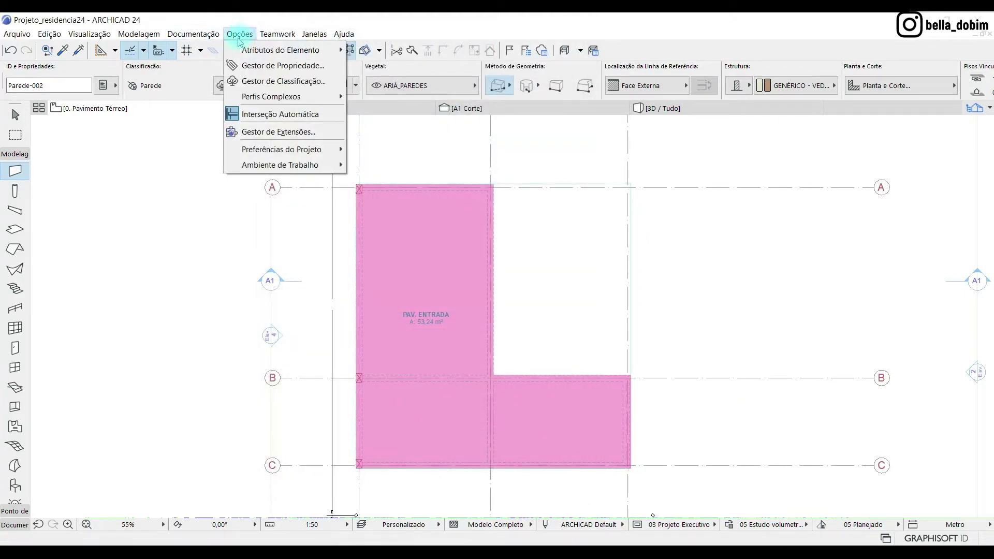
mouse_move(265, 54)
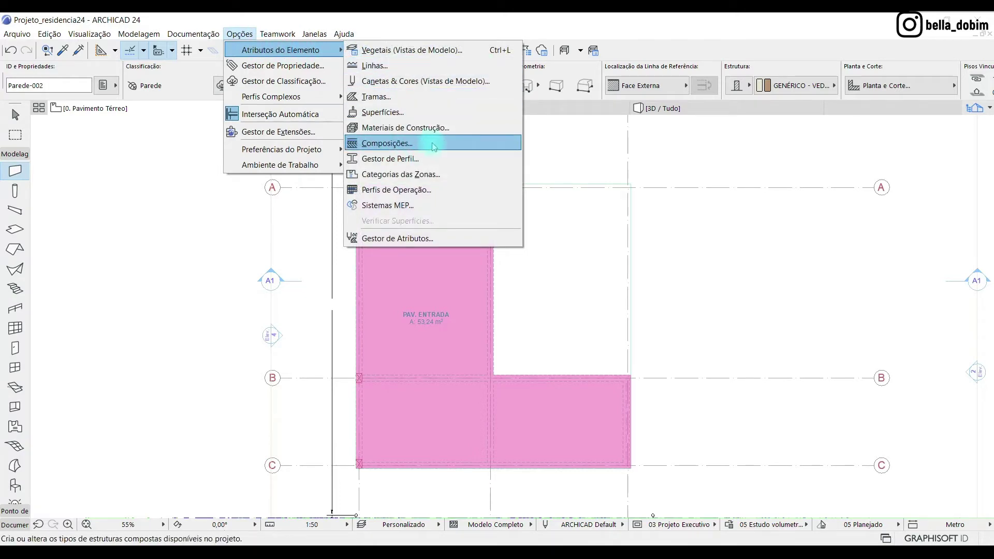
left_click(369, 144)
left_click_drag(561, 115, 480, 156)
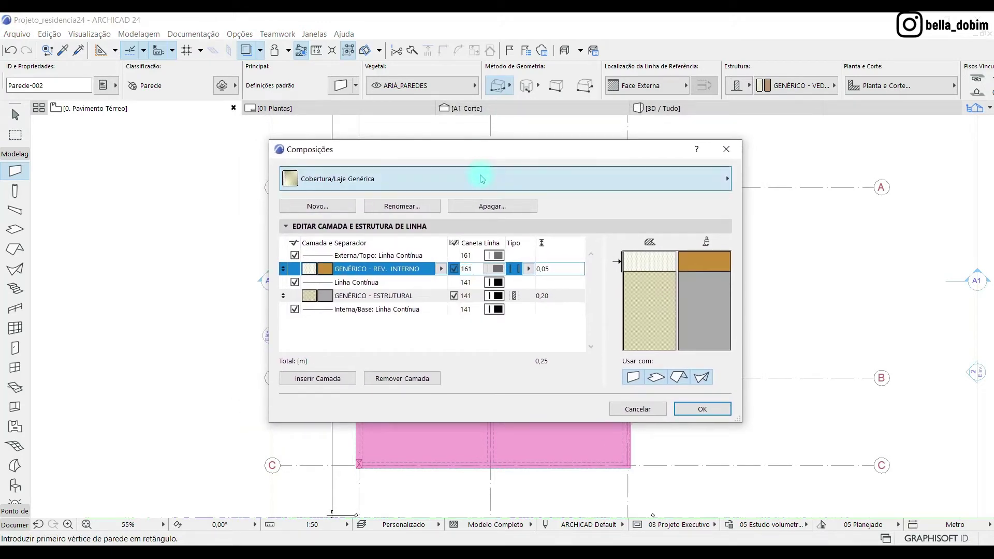
left_click(482, 178)
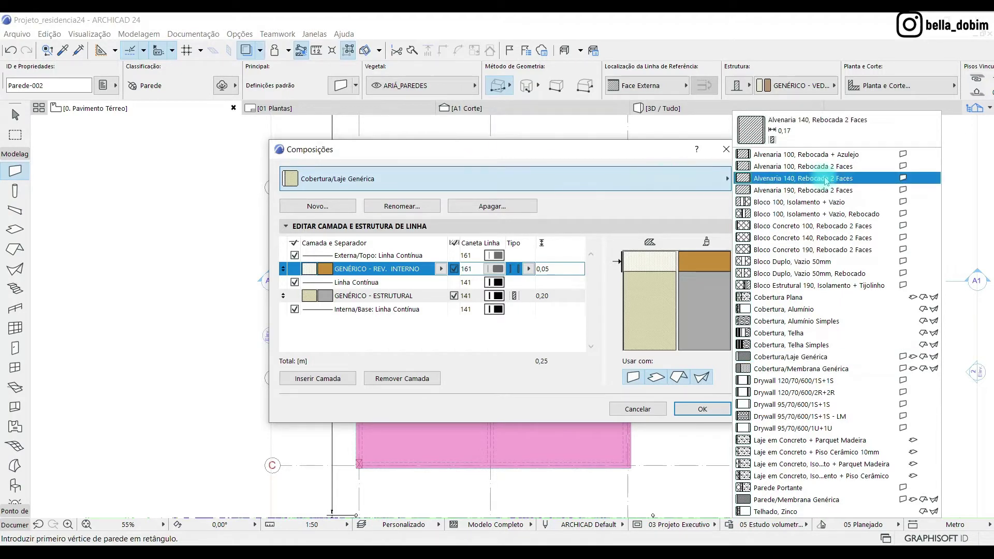
left_click(798, 179)
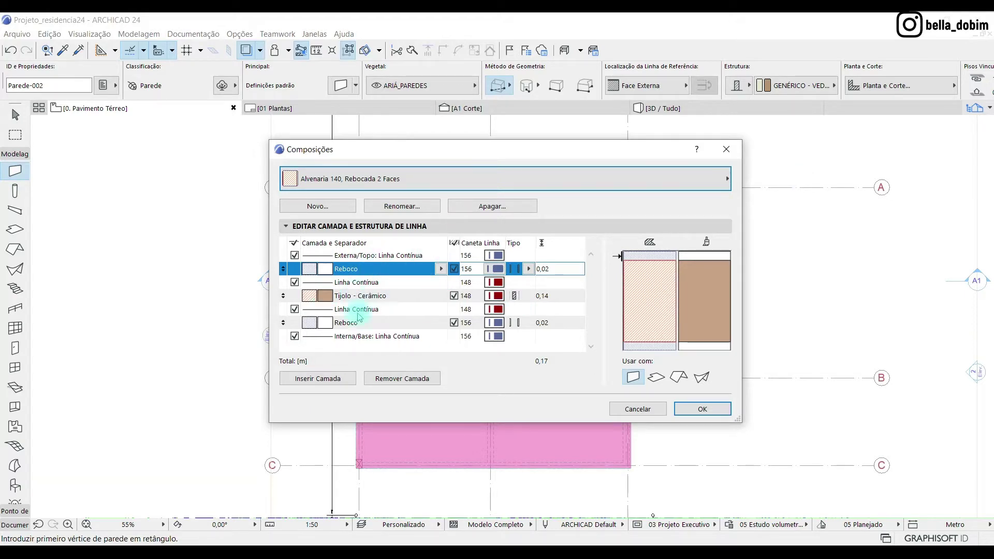
left_click(518, 300)
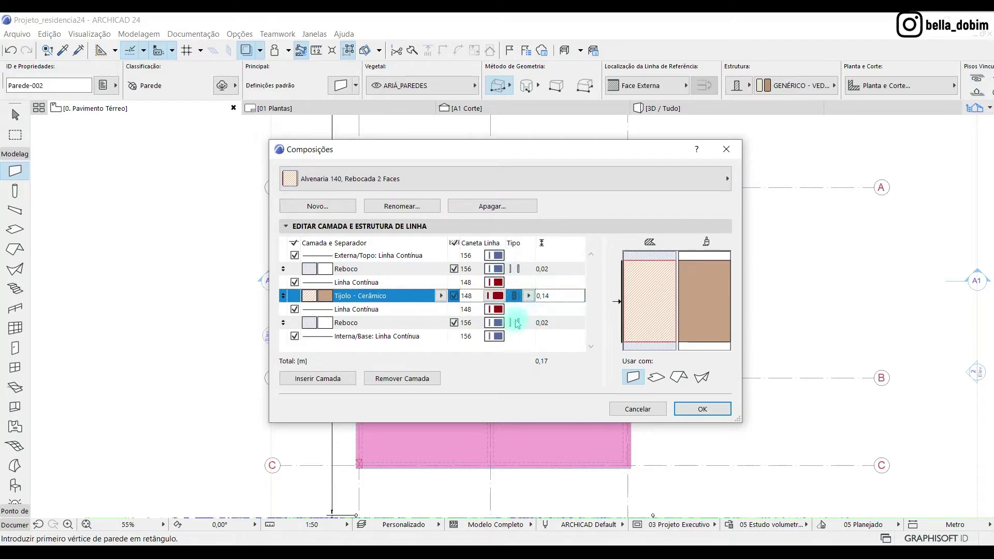
left_click(528, 297)
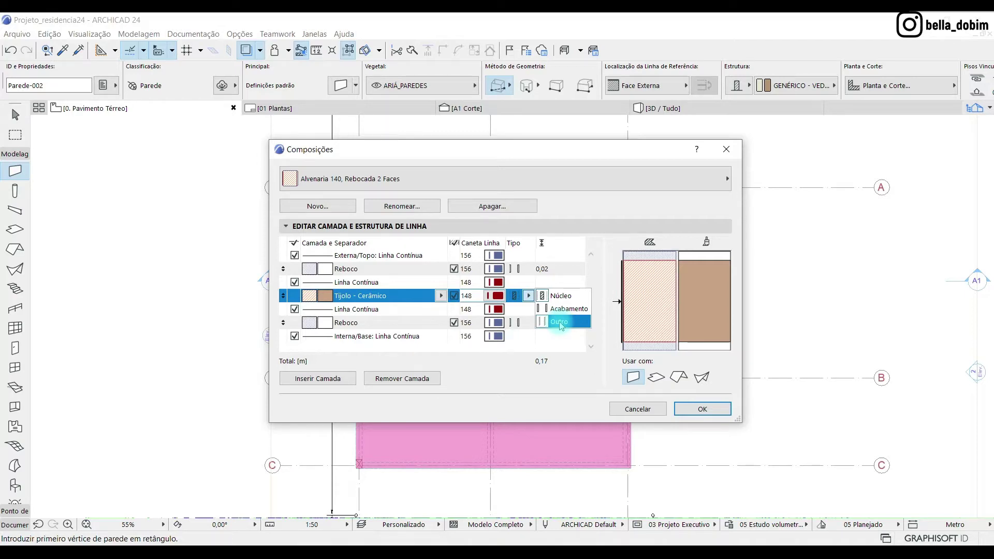
left_click(610, 249)
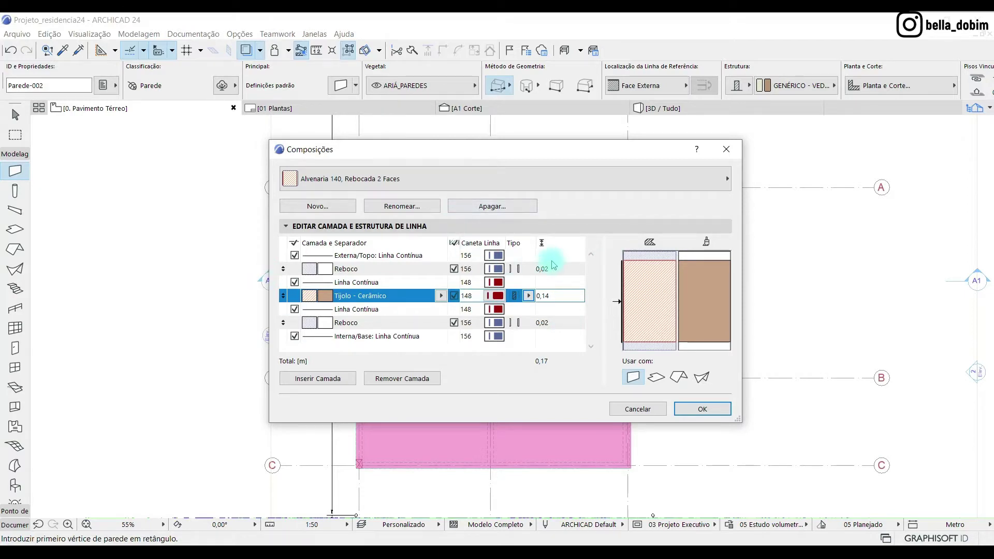
left_click_drag(477, 150, 675, 169)
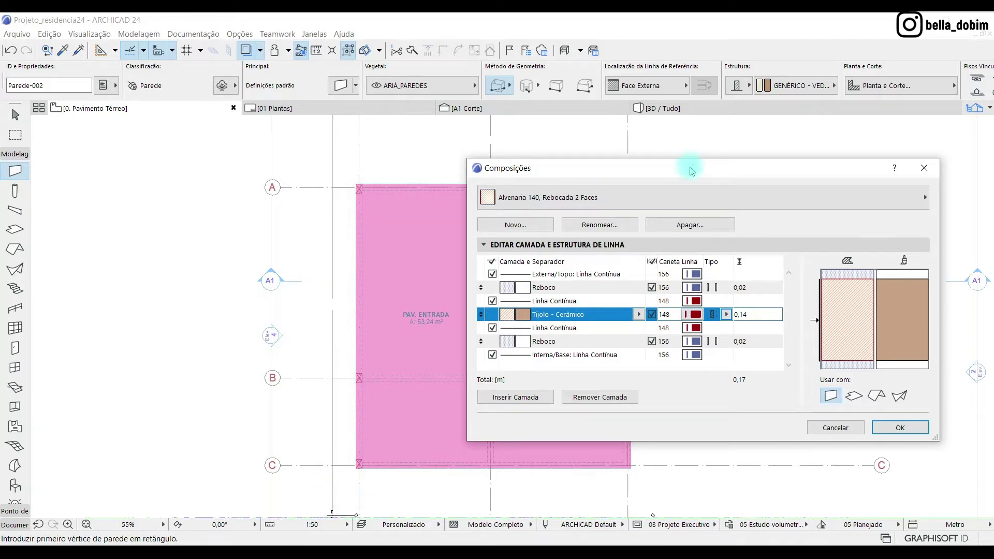
left_click_drag(684, 169, 443, 167)
- Start a new composite duplicated from Bloco Concreto 190, Rebocado 2 Faces and name it Bloco Concreto 200, Rebocado 2 Faces
left_click(405, 197)
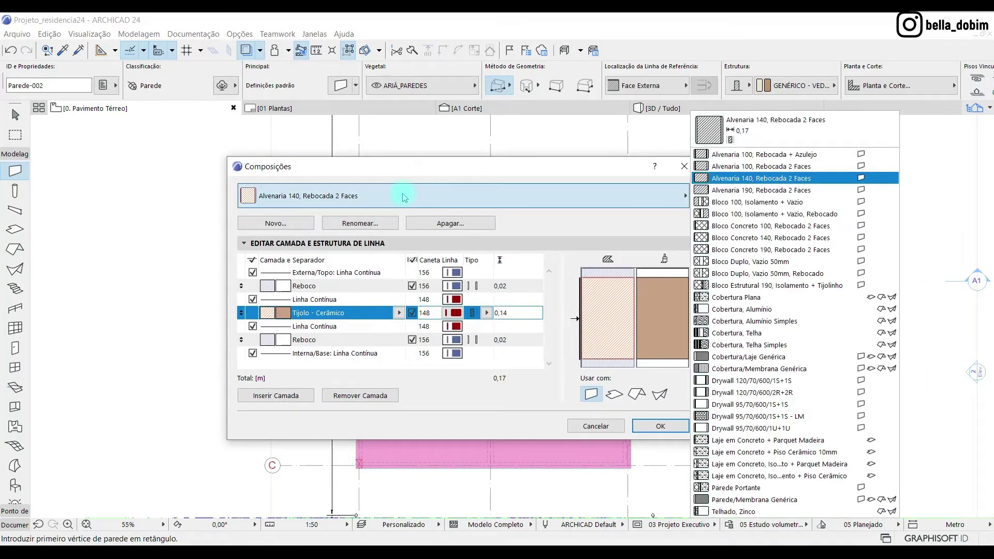
left_click(788, 251)
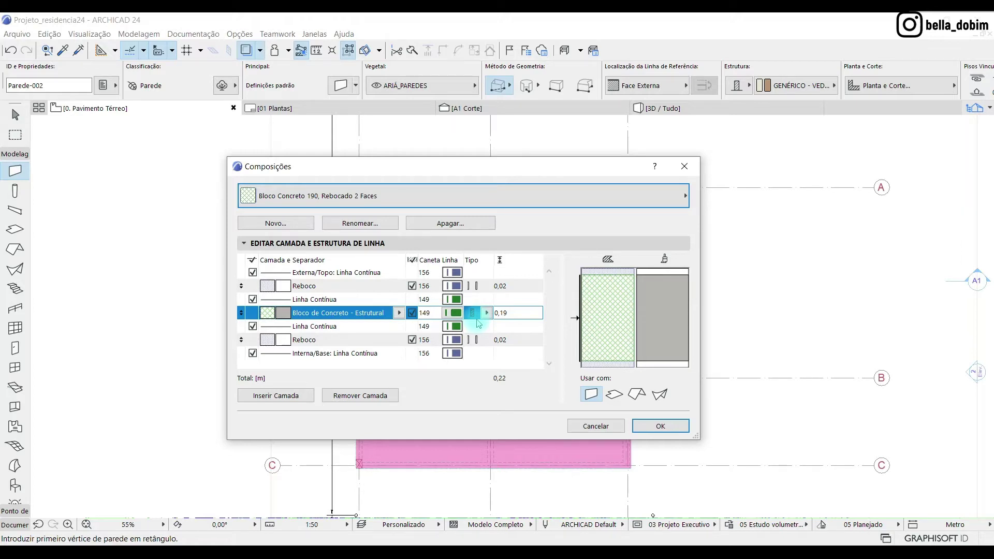
left_click(270, 223)
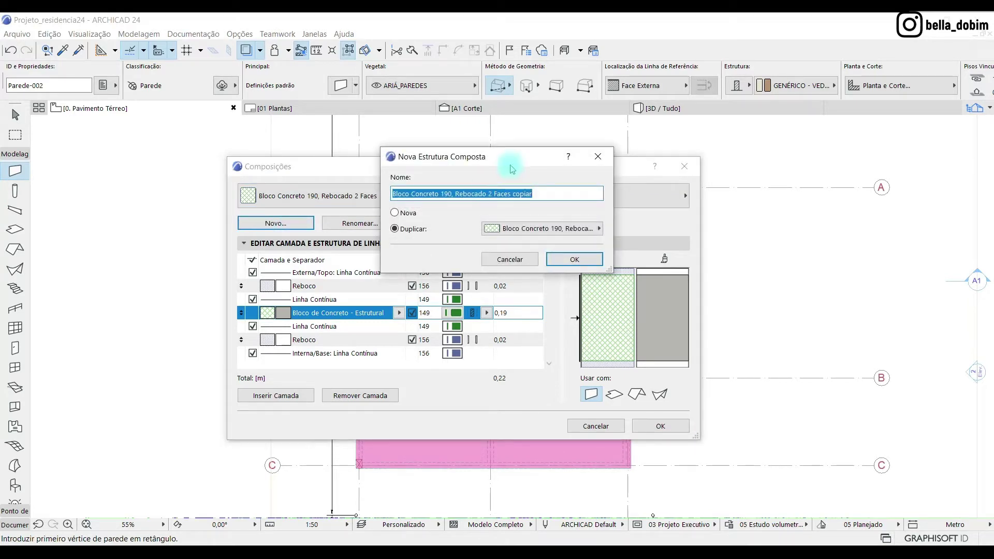
left_click_drag(520, 158, 518, 197)
left_click(457, 234)
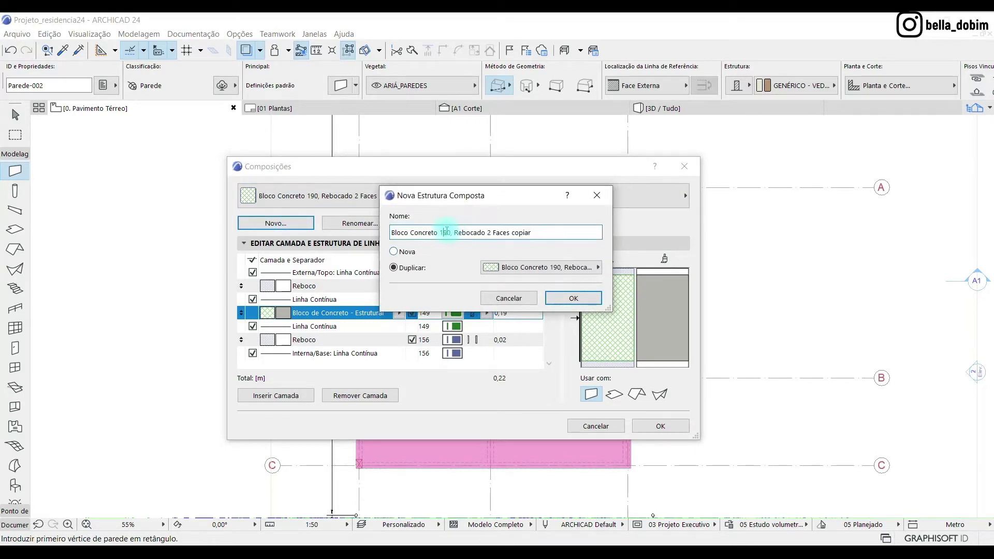
double_click(447, 232)
type("200")
left_click_drag(565, 233, 511, 234)
key("BackSpace")
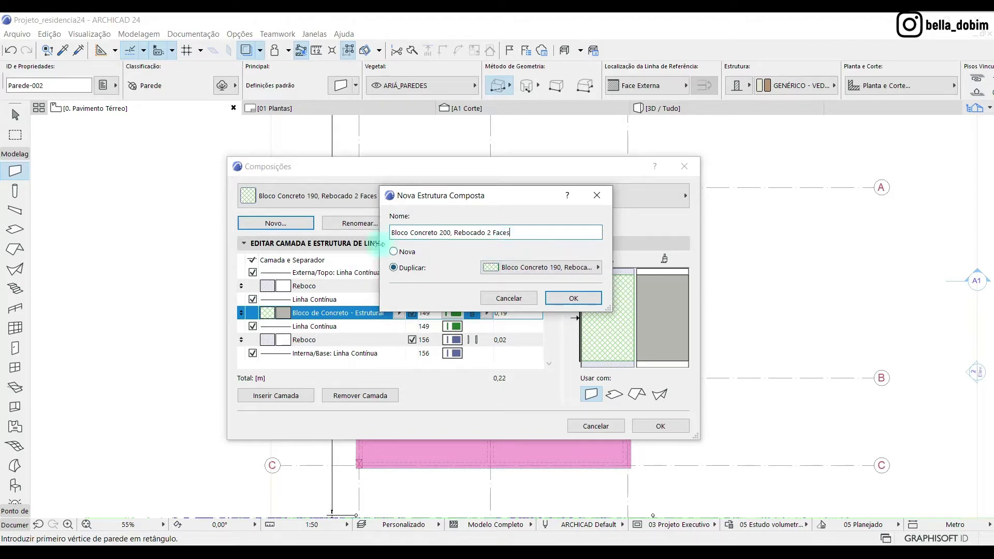
left_click(395, 253)
left_click(395, 252)
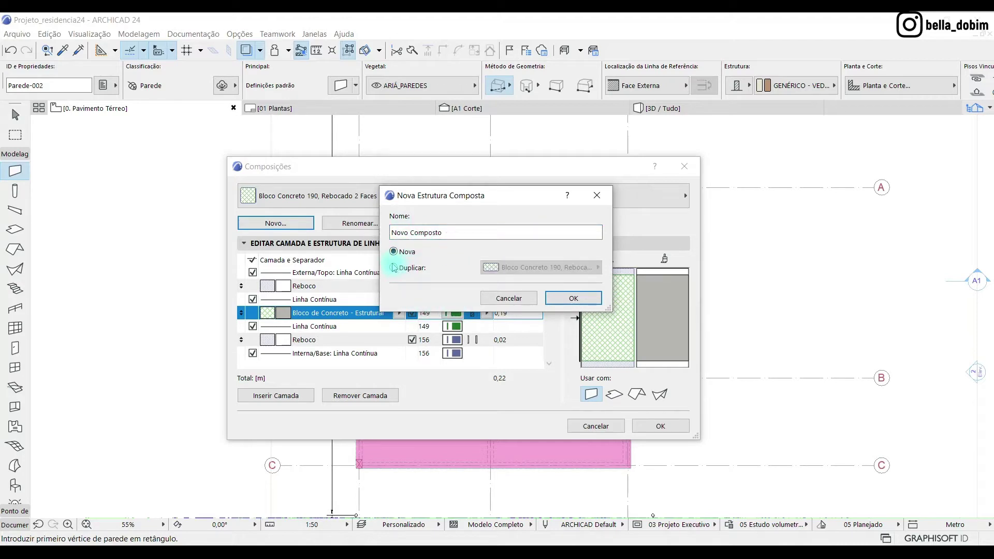
left_click(395, 267)
double_click(444, 232)
type("200, Rebocado 2 Faces")
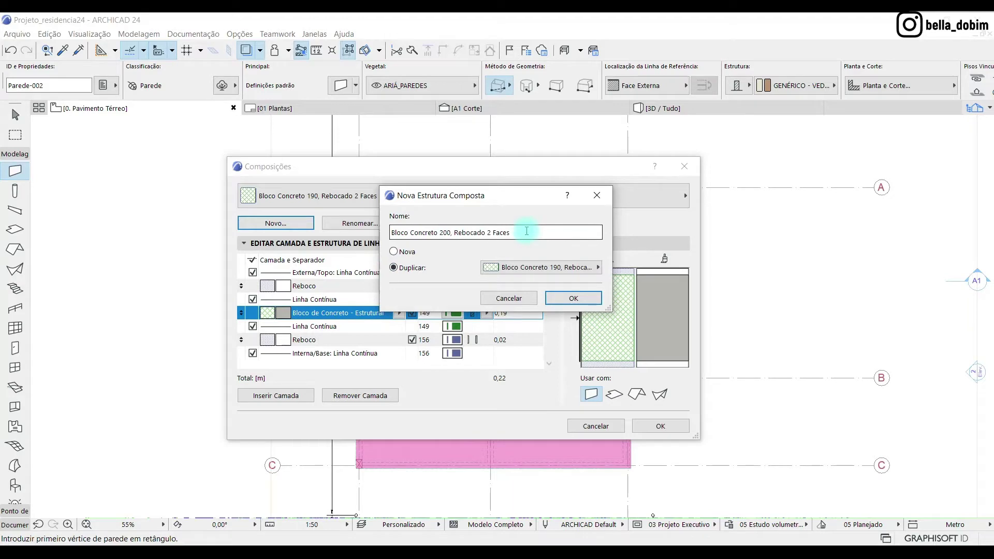
- Choose Bloco Concreto 190, Rebocado 2 Faces as the composite to duplicate and create the copy
left_click(541, 270)
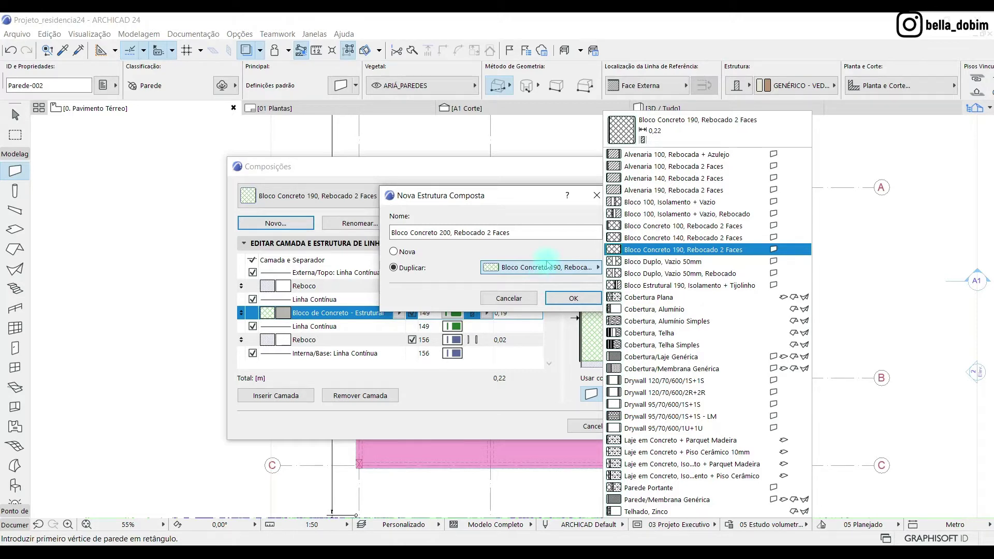
left_click(716, 253)
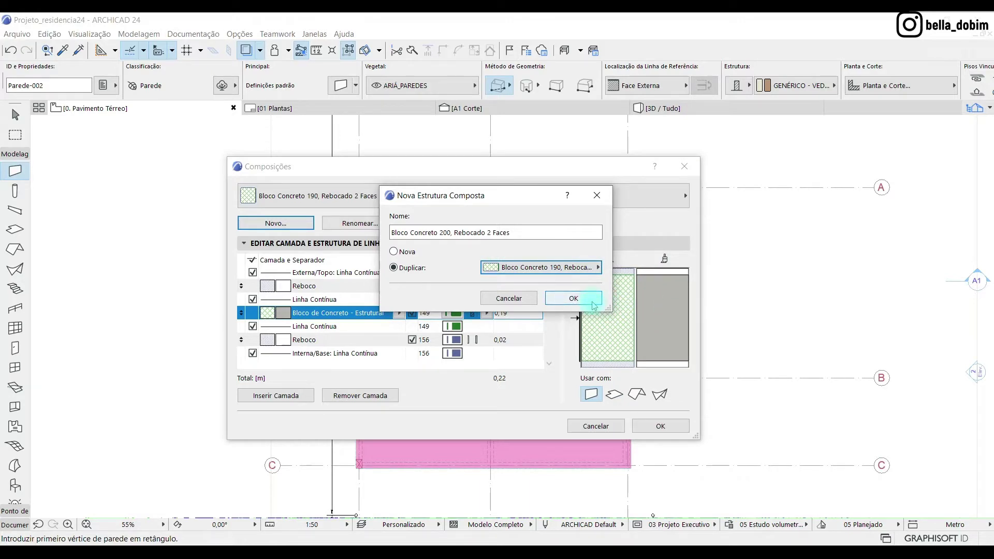
left_click(573, 299)
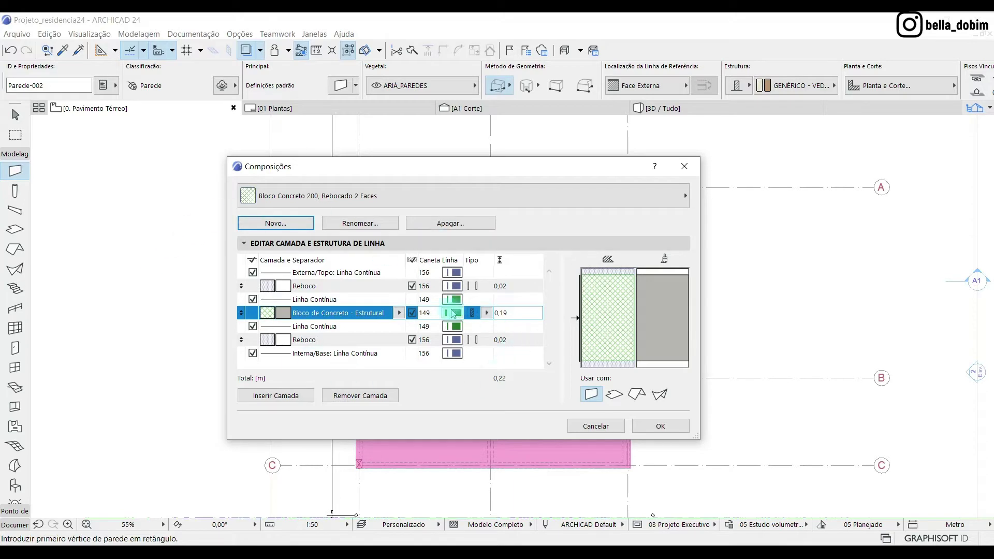
- Set the thickness of the Bloco de Concreto - Estrutural layer to 0,20 m, keeping the composite usable for walls
left_click(508, 314)
left_click_drag(509, 314, 498, 319)
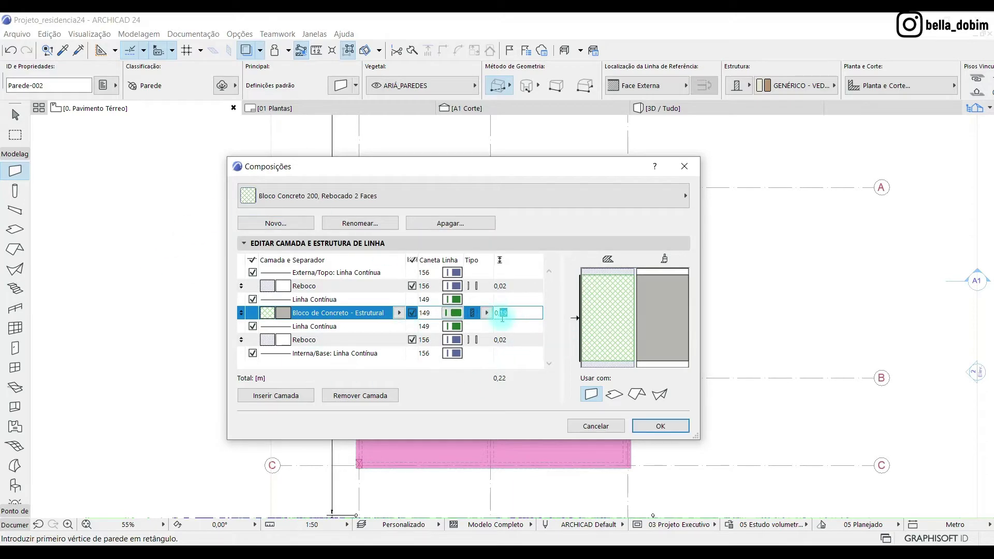
type("20")
left_click(502, 318)
left_click(597, 394)
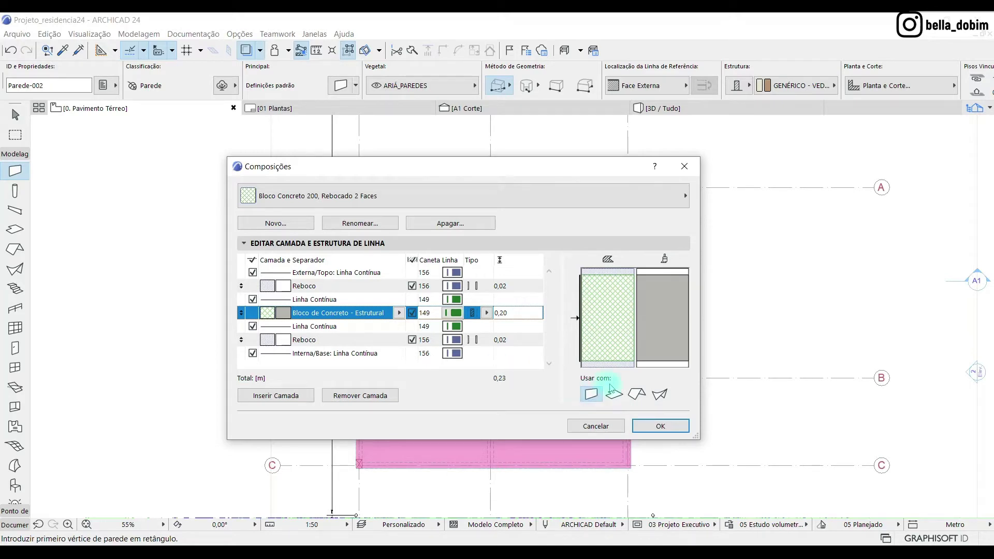
- Check the thickness of both Reboco layers and save the composite
left_click(510, 286)
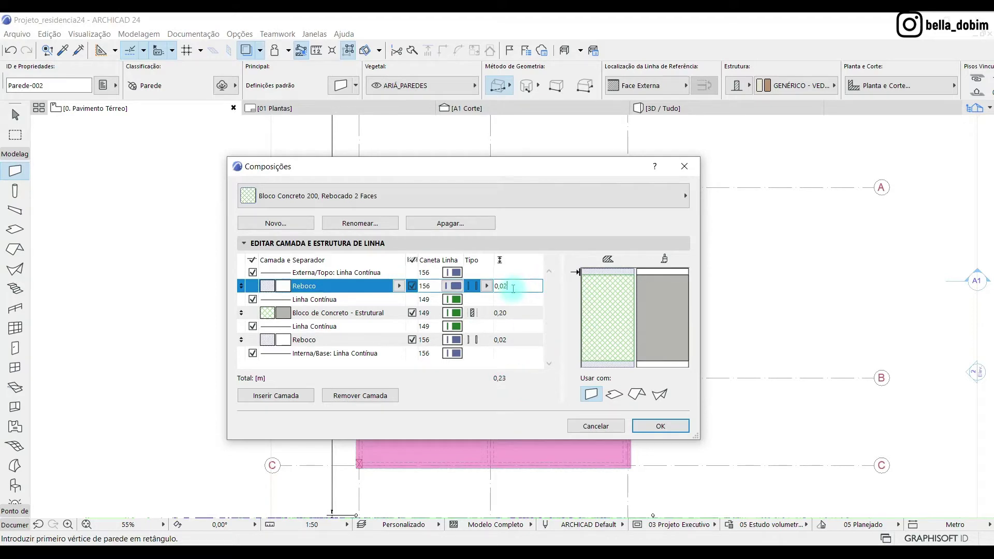
left_click(511, 340)
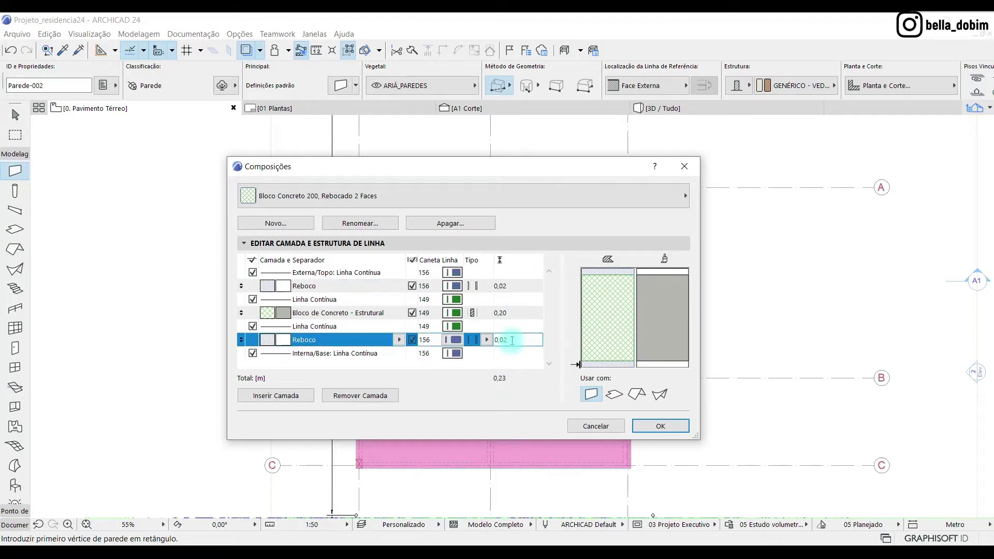
left_click(511, 286)
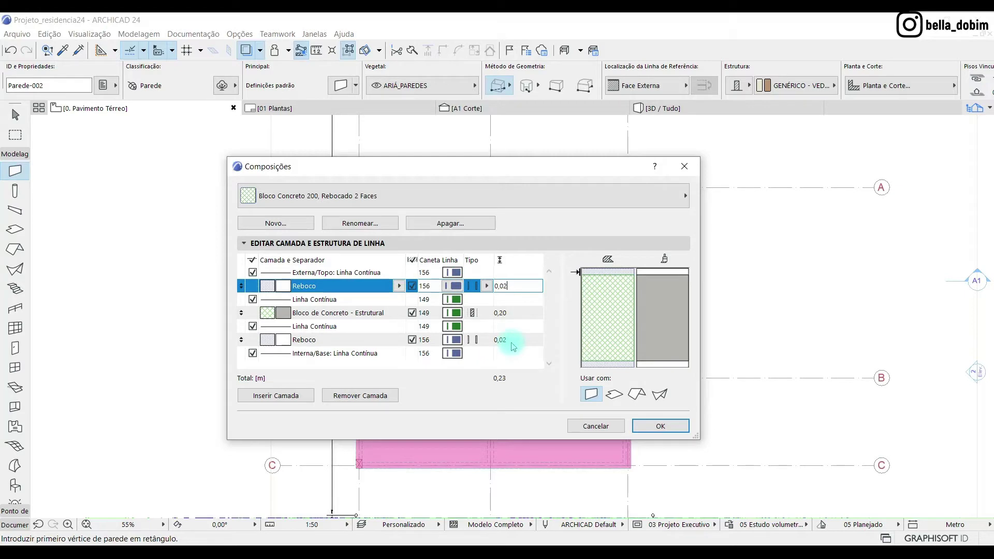
left_click(513, 343)
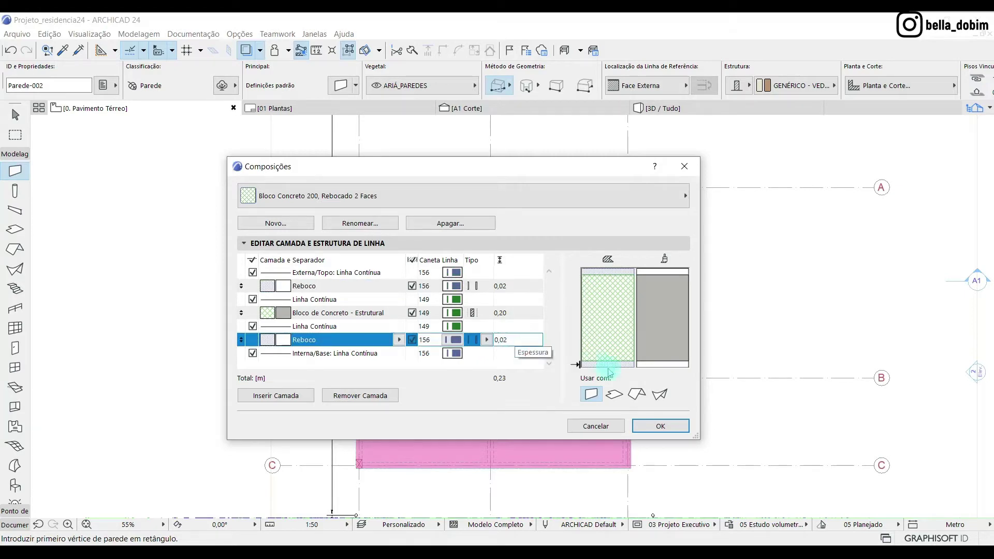
left_click(679, 428)
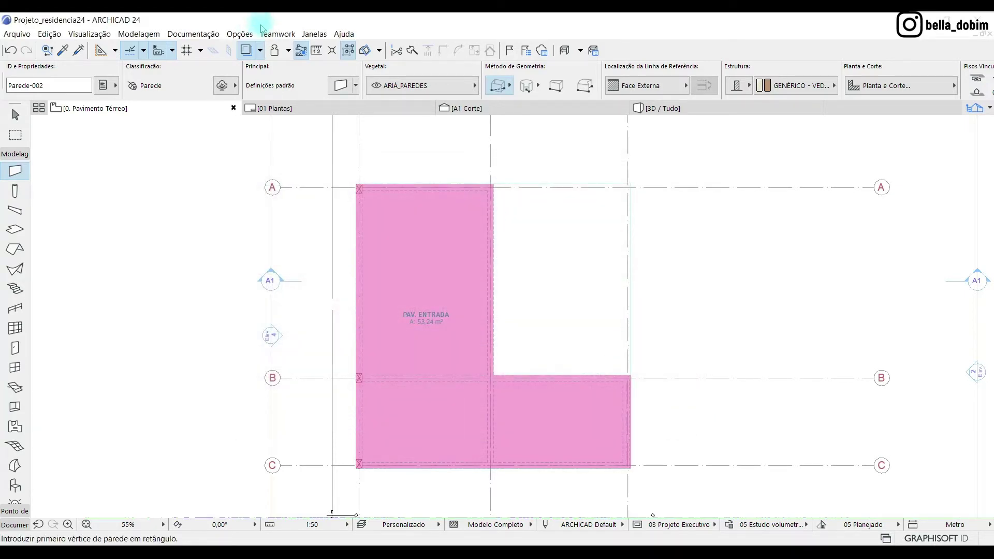
- Set the project's length working unit, metro, to 3 decimal places
left_click(240, 33)
left_click(280, 50)
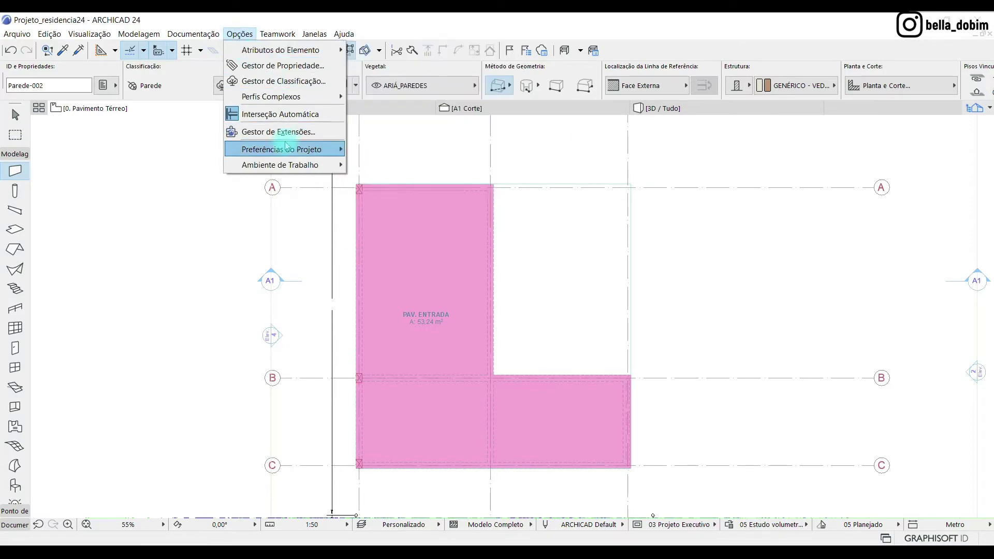
mouse_move(290, 150)
left_click(397, 151)
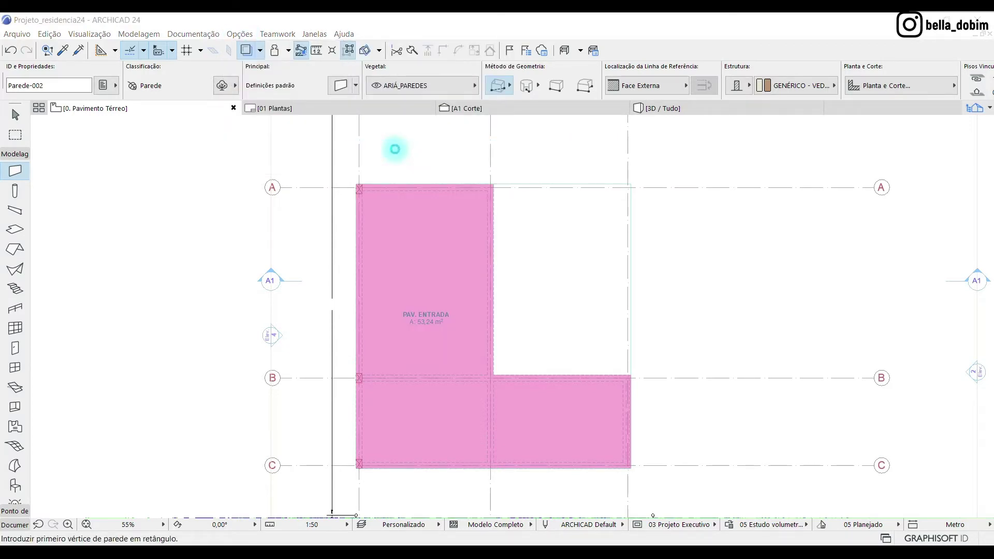
left_click(533, 132)
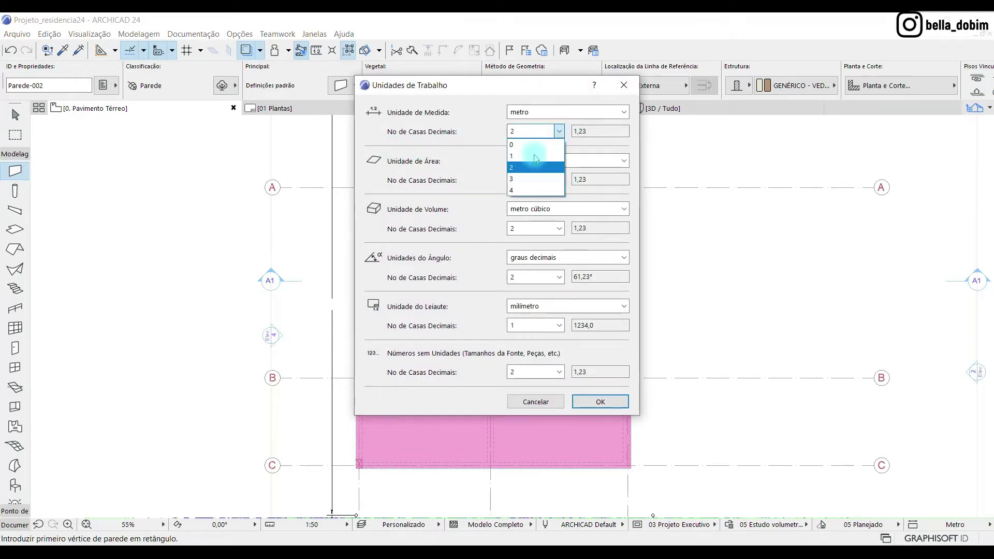
left_click(530, 178)
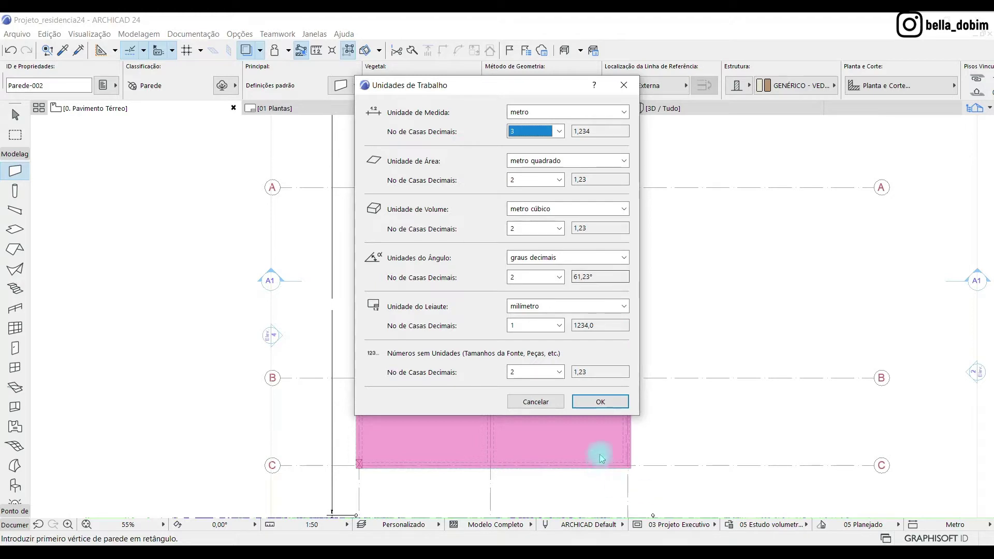
left_click(620, 403)
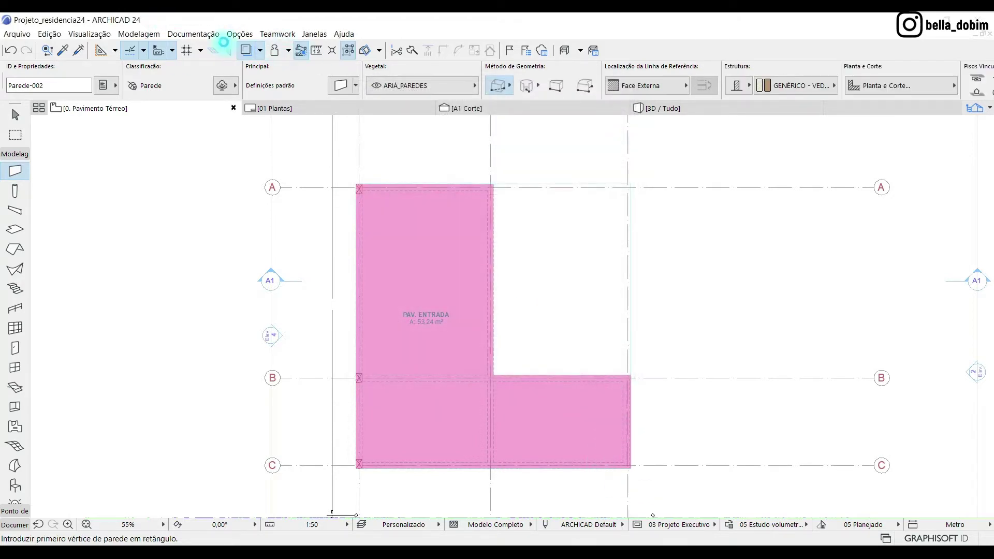
- Reopen the Bloco Concreto 200, Rebocado 2 Faces composite and check the thickness of its two Reboco layers and its total
left_click(240, 33)
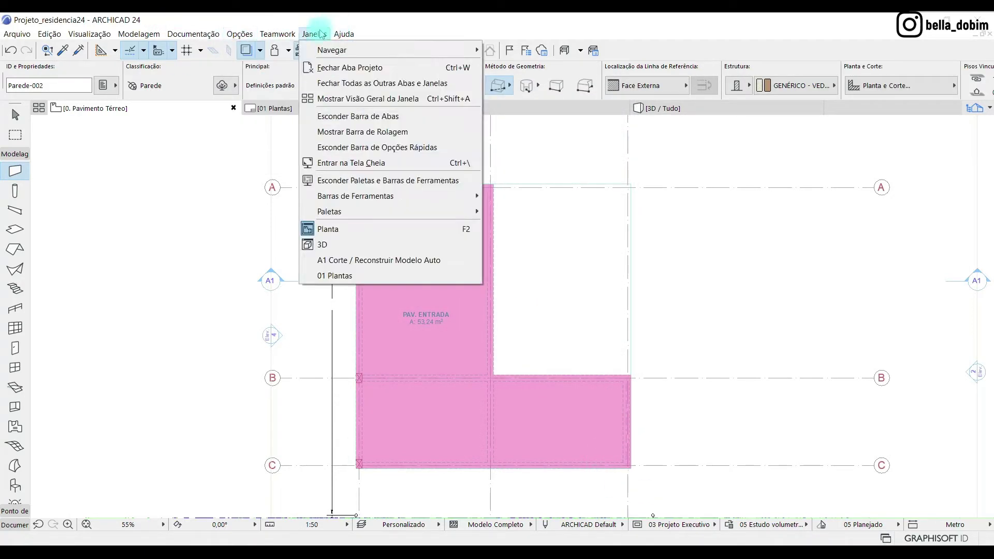
mouse_move(316, 50)
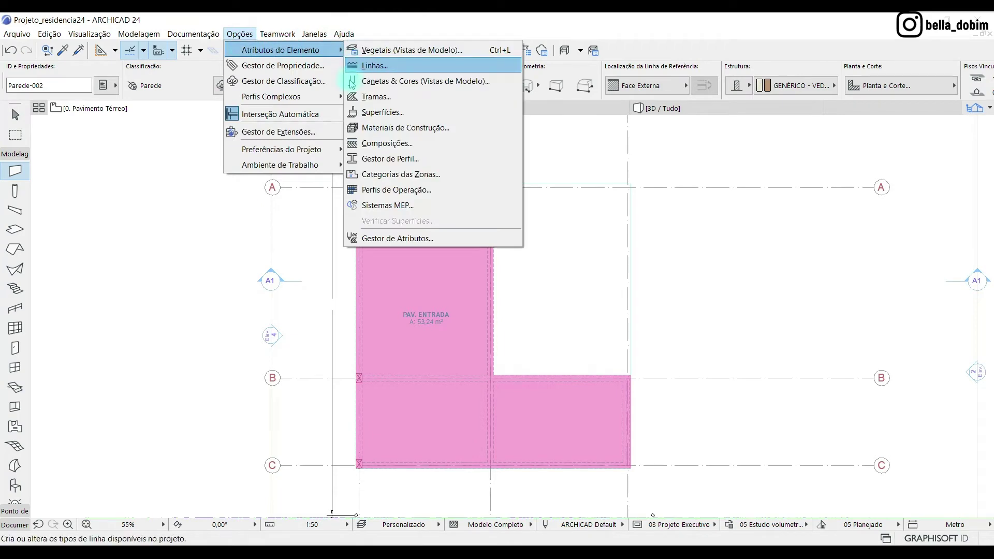
left_click(391, 143)
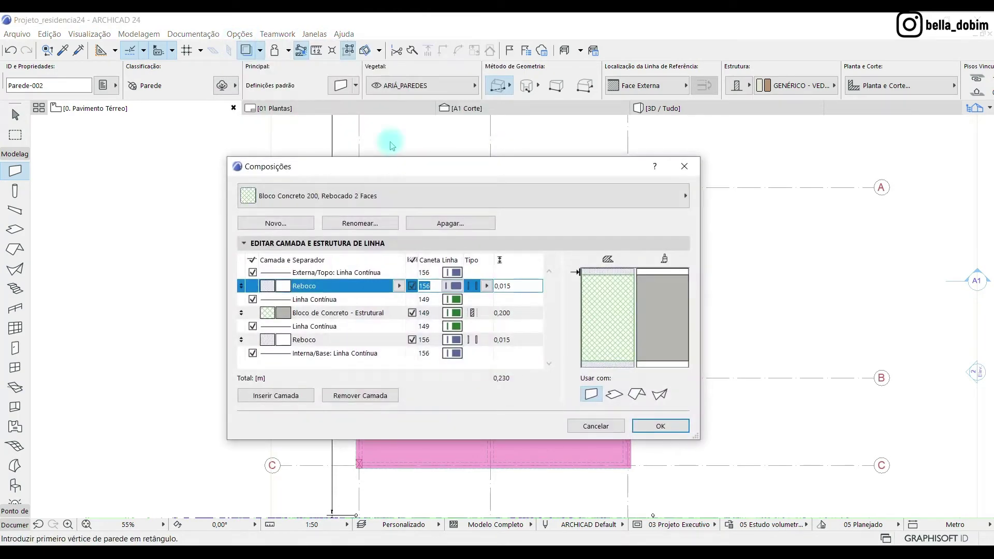
left_click(521, 286)
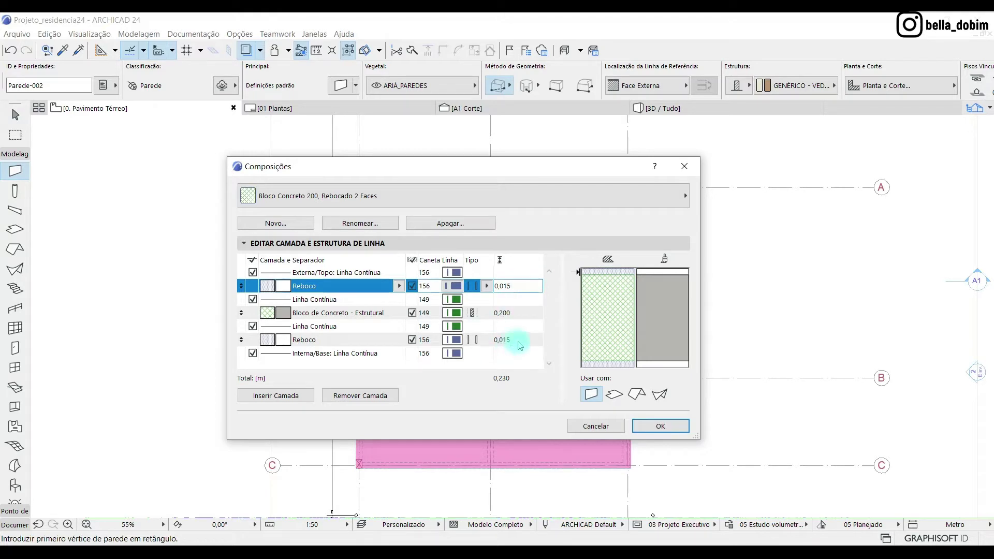
left_click(518, 340)
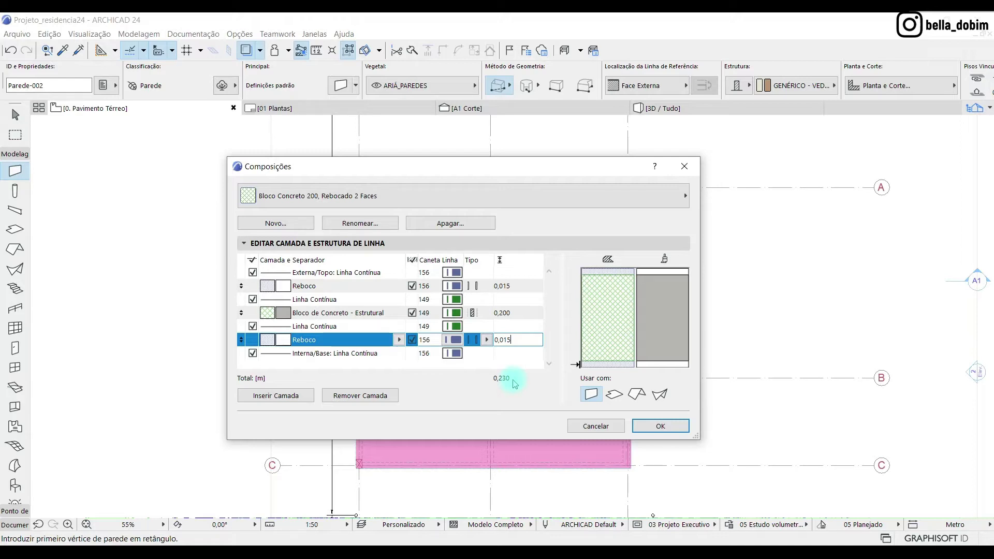
left_click(661, 426)
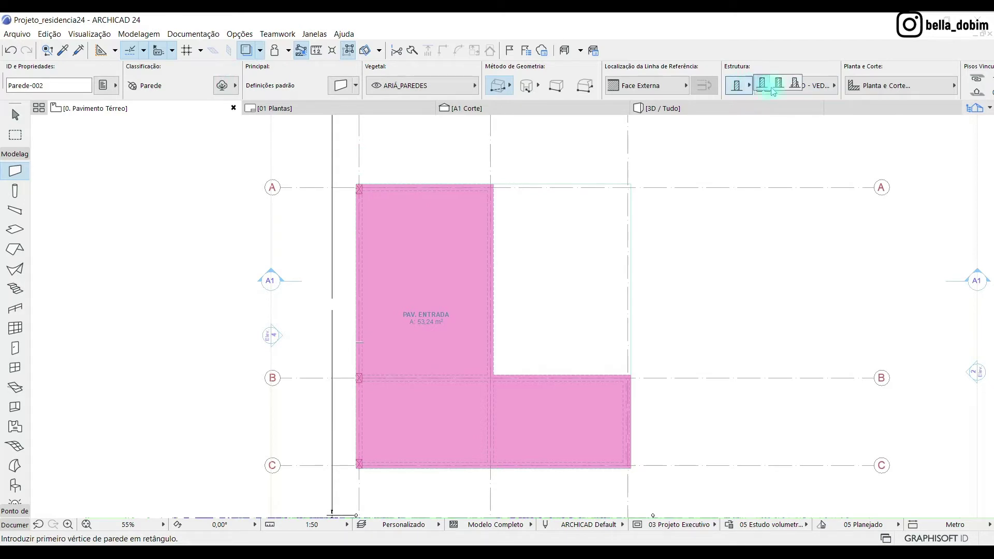
- Make the default wall a composite structure using Bloco Concreto 200, Rebocado 2 Faces
left_click(795, 86)
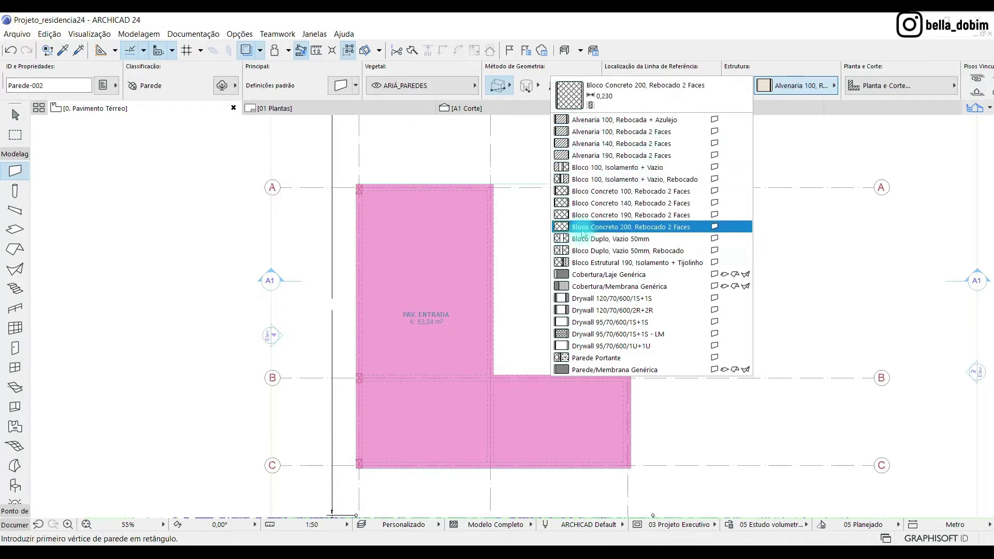
left_click(653, 228)
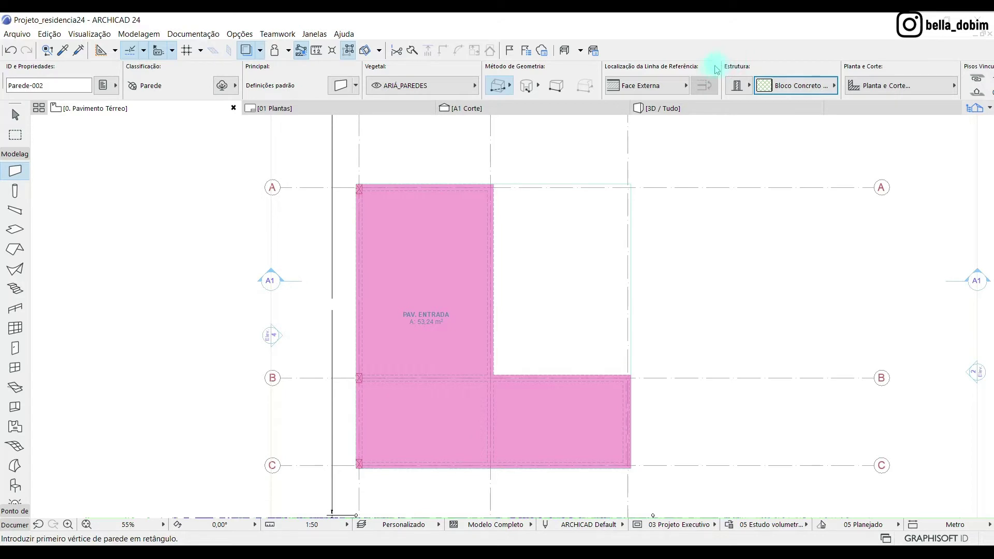
- In the default wall settings, set the top offset from the linked Primeiro Pavimento to -0,3 m
scroll(813, 72, "down", 3)
scroll(812, 72, "down", 3)
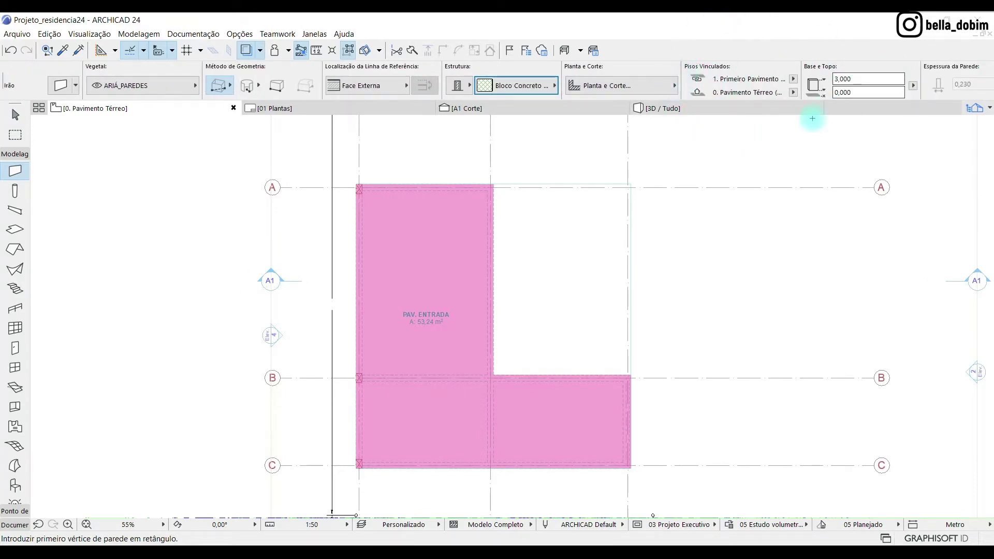
left_click_drag(872, 80, 803, 77)
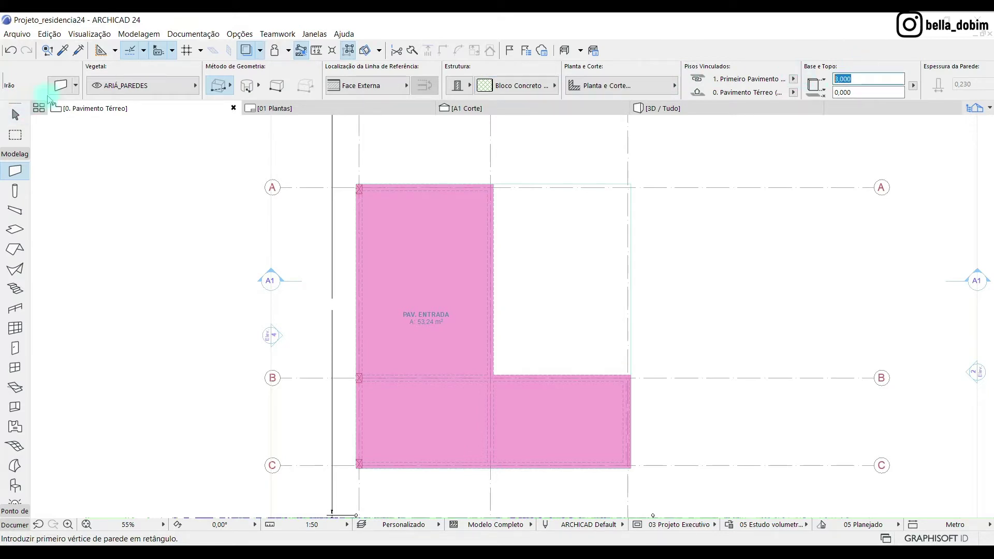
left_click(66, 92)
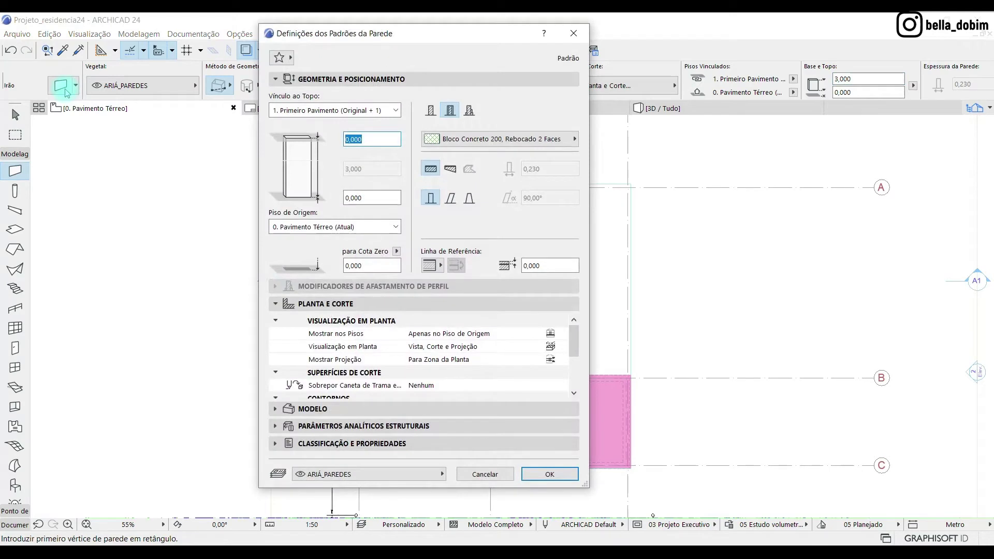
type("-")
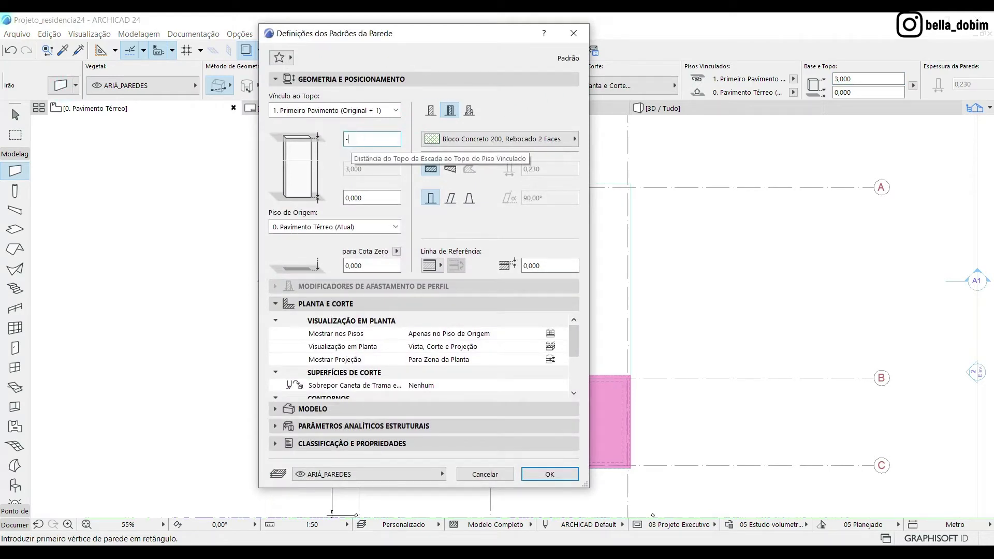
type("0,3")
key("Tab")
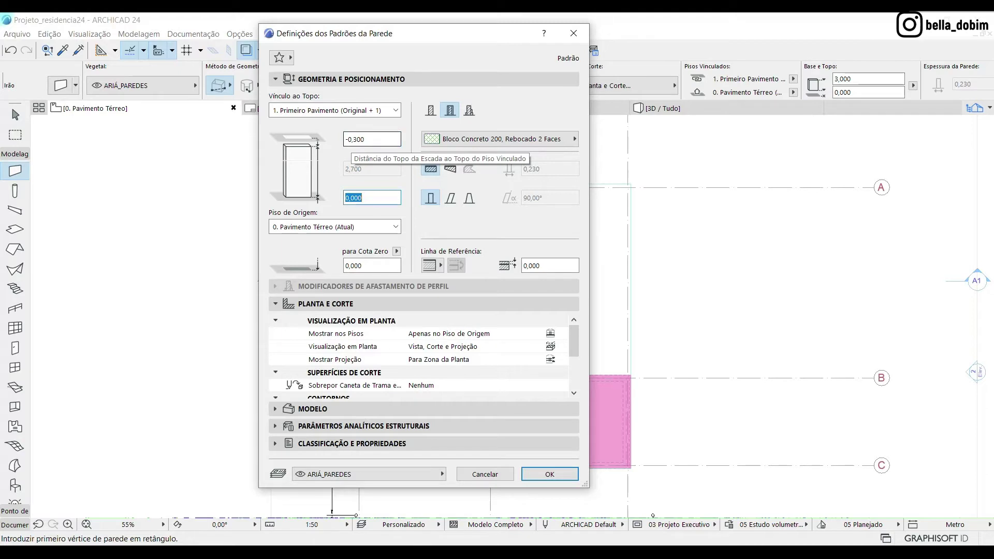
- Set the default wall's base offset from Pavimento Térreo to -0,05 m and accept the wall settings
left_click(352, 141)
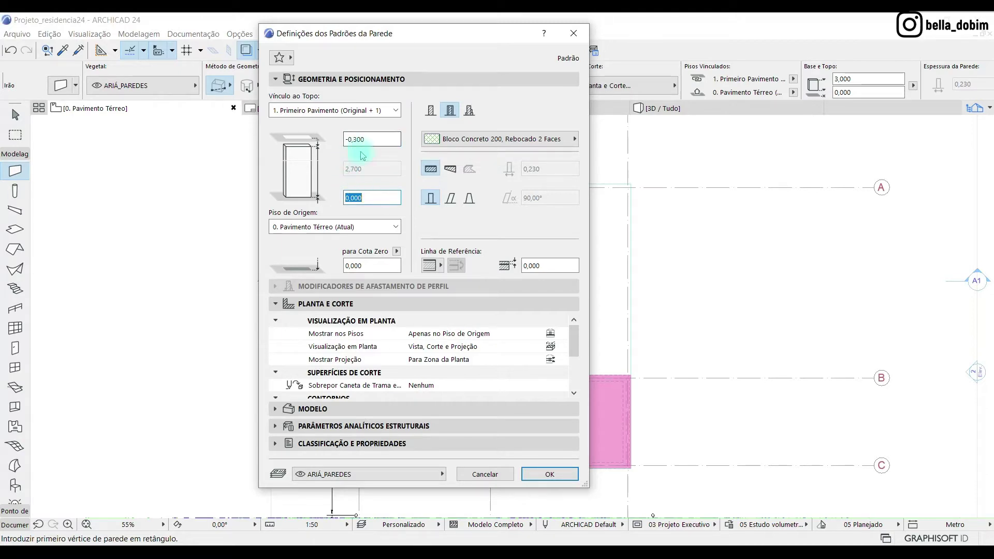
type("-")
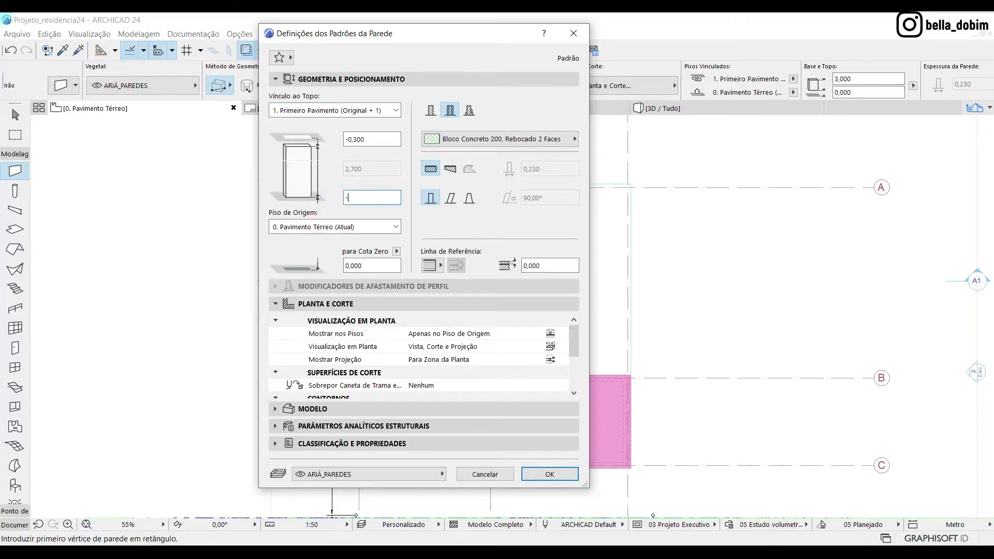
type("0,05")
key("Tab")
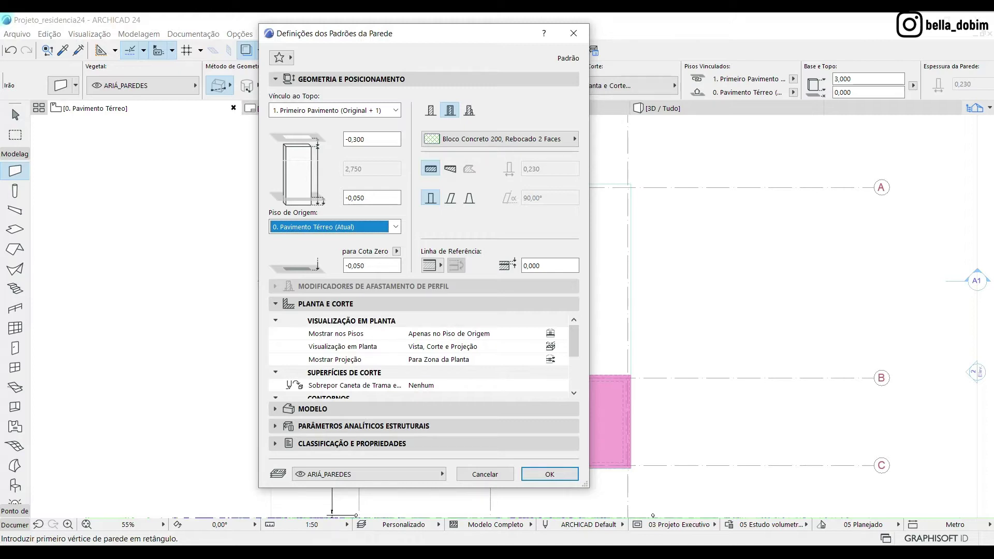
left_click(550, 474)
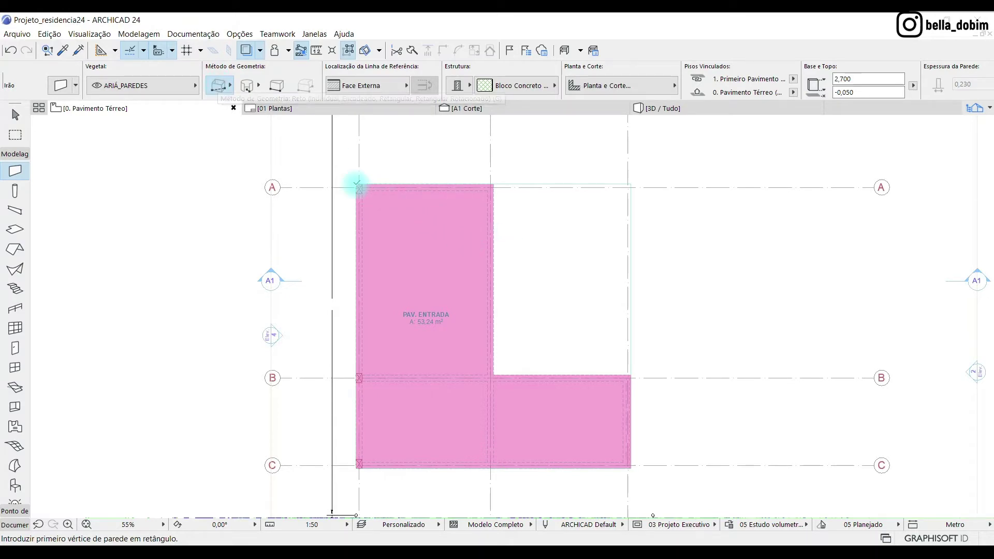
- Set the wall's reference line location to Centralizar and its geometry method to chained walls
scroll(358, 189, "up", 4)
scroll(356, 200, "down", 6)
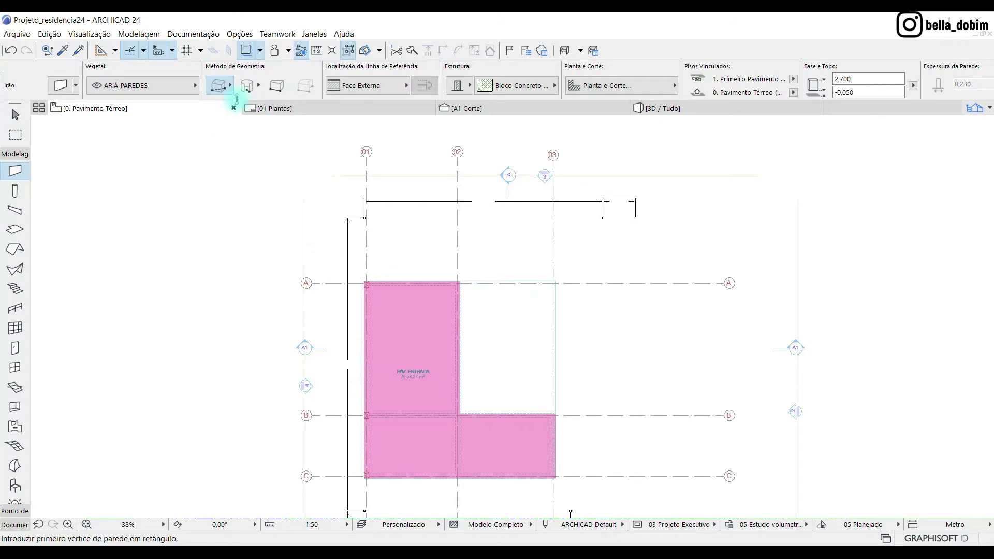
left_click(365, 85)
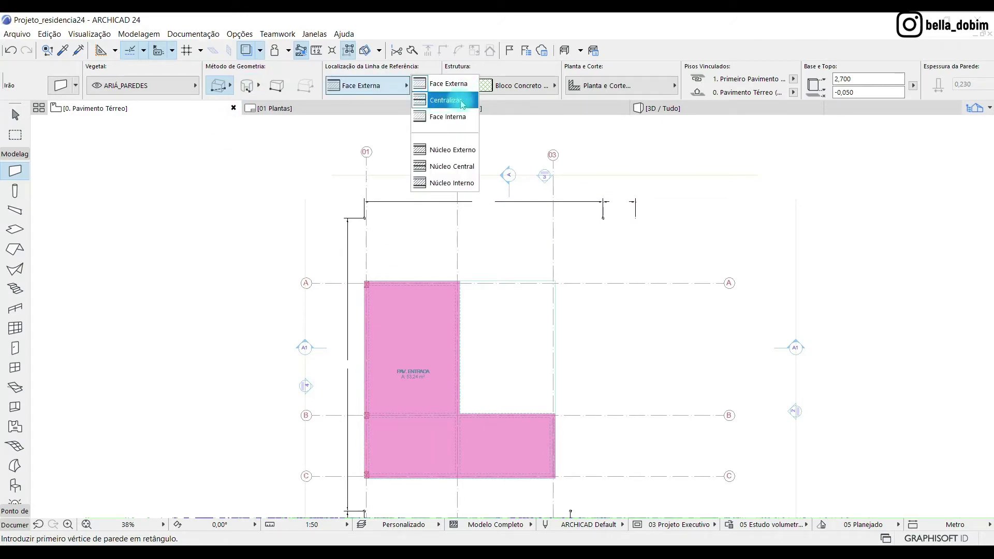
left_click(462, 103)
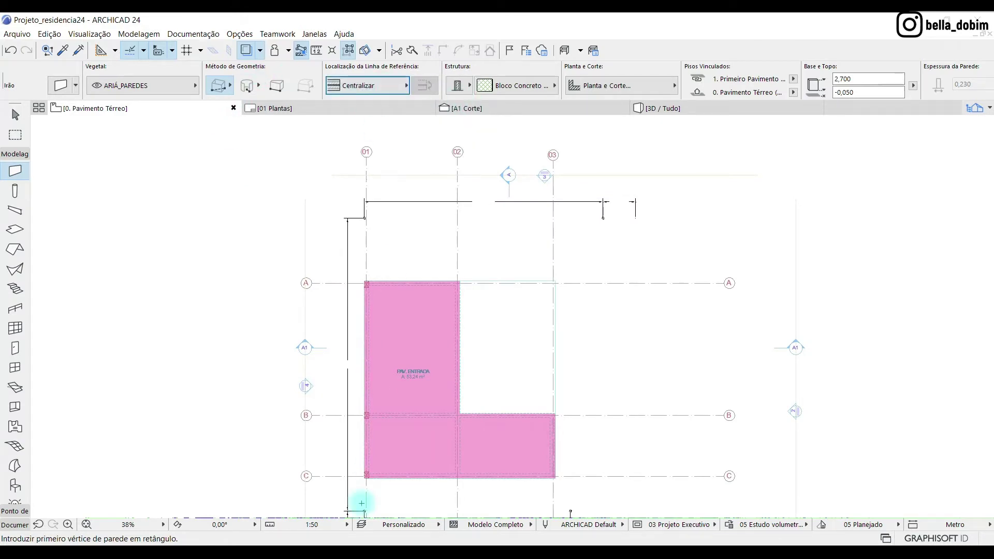
scroll(365, 471, "up", 8)
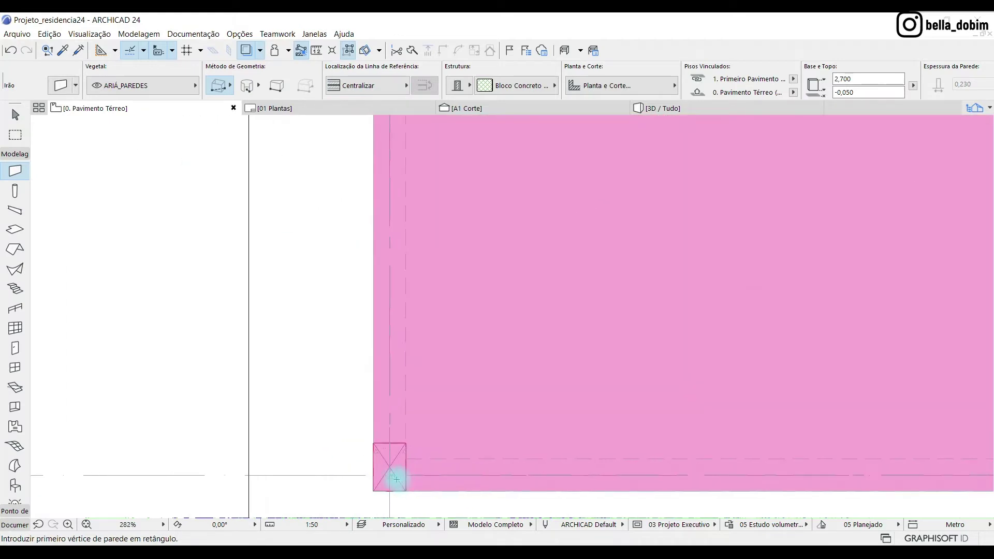
left_click(230, 86)
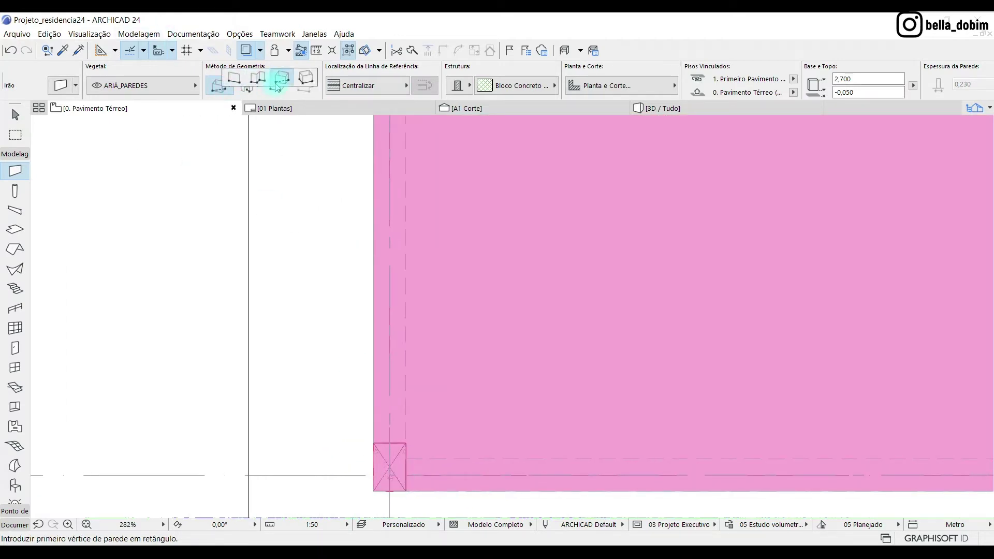
left_click(258, 83)
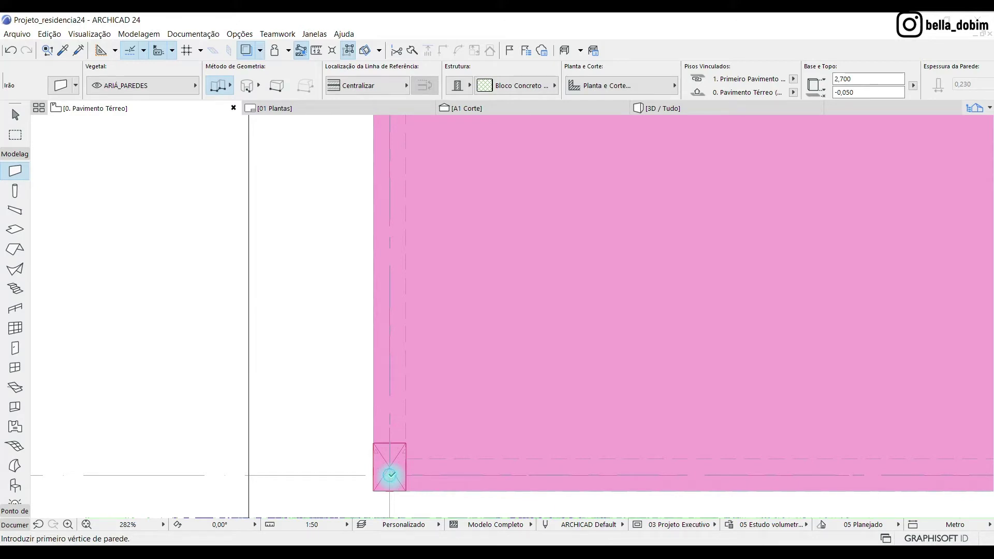
- Start the chained wall at the intersection of axes 01 and C, running along axis 01 to axis A and across to axis 02
left_click(391, 475)
scroll(418, 489, "down", 2)
scroll(417, 489, "down", 4)
scroll(411, 310, "up", 5)
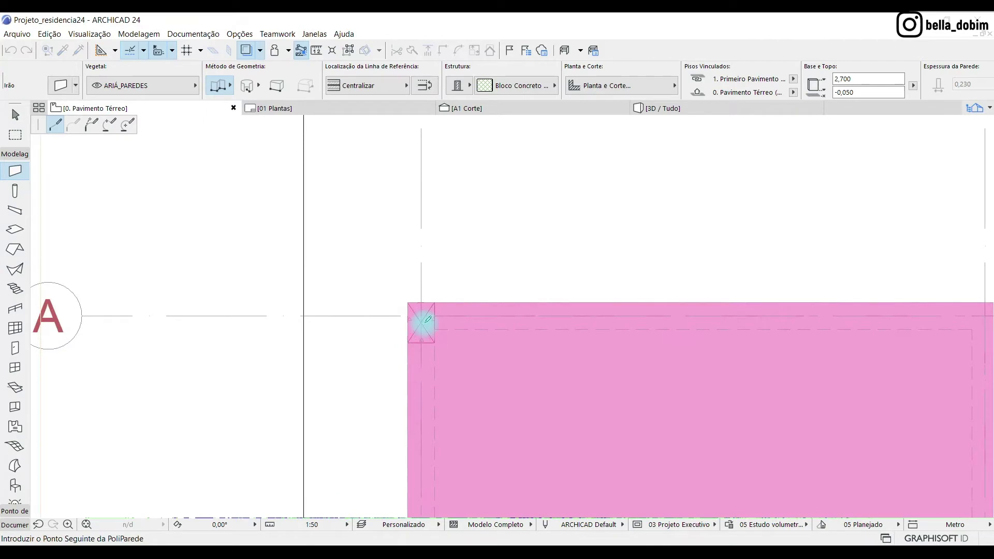
scroll(435, 317, "up", 3)
left_click(454, 297)
scroll(249, 262, "down", 4)
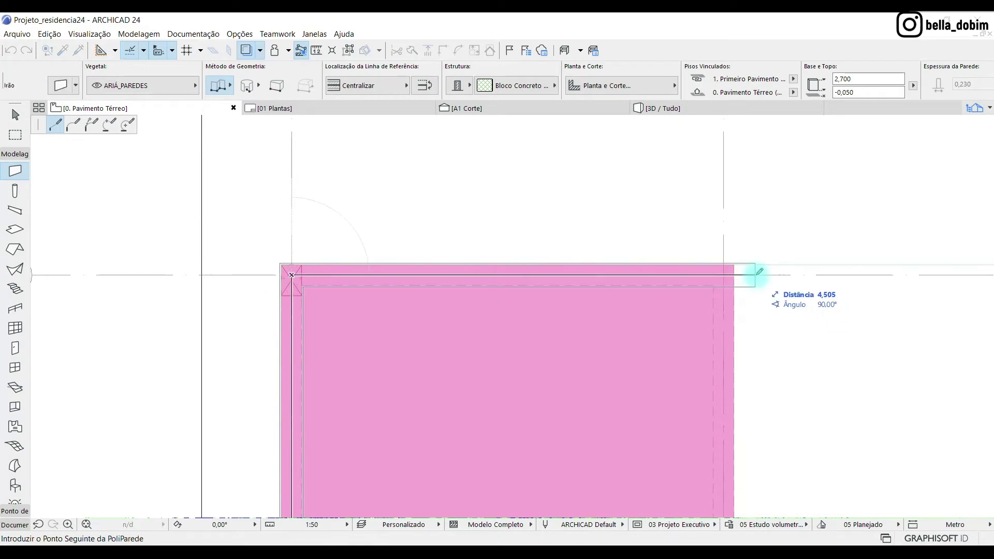
scroll(752, 271, "up", 5)
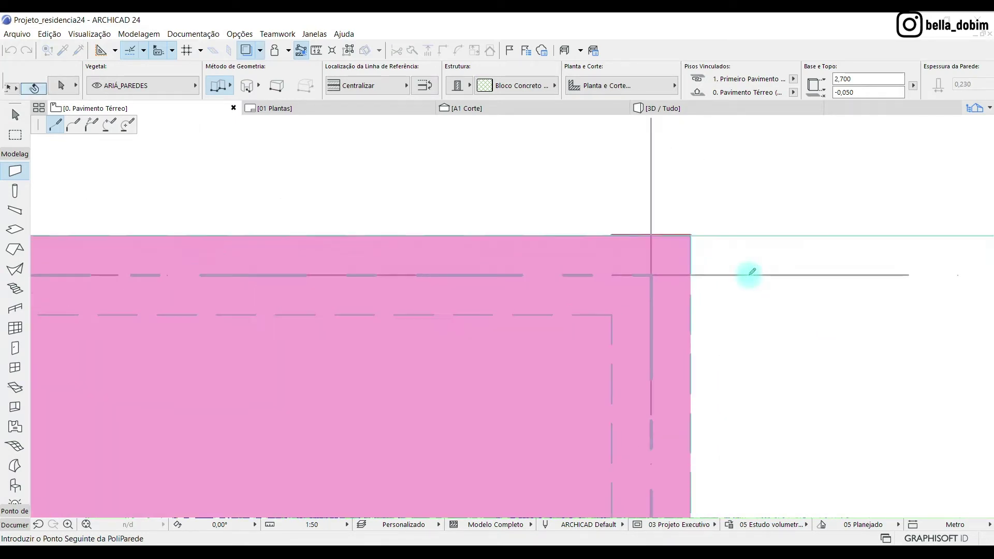
left_click(651, 275)
- Continue the chained wall along axis 02 to axis B and along axis B to axis 03
scroll(631, 153, "down", 5)
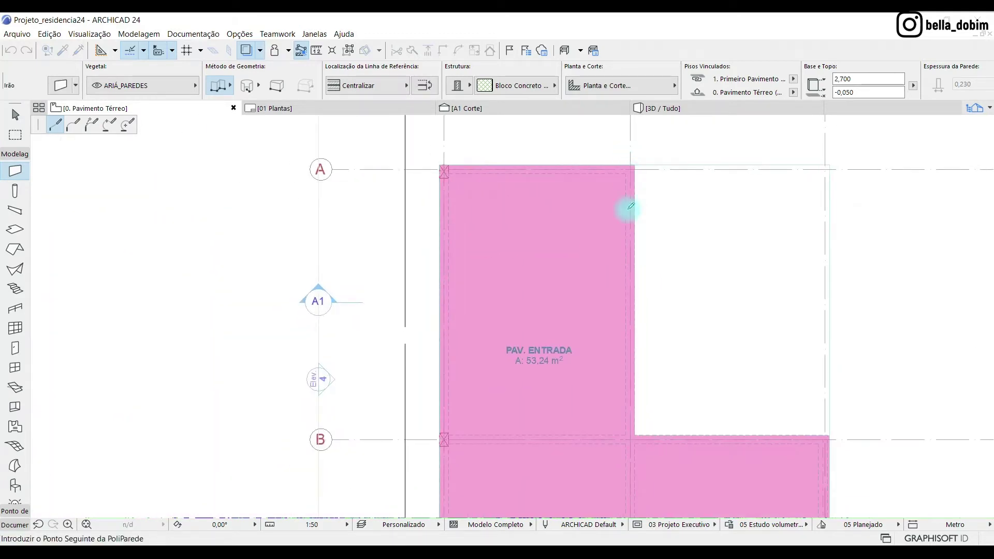
scroll(641, 460, "up", 5)
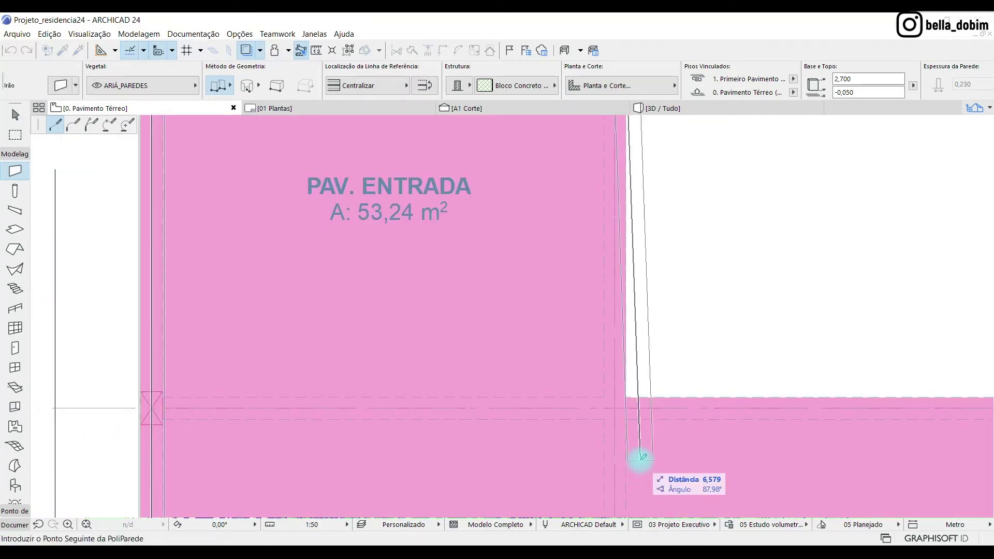
scroll(642, 362, "up", 4)
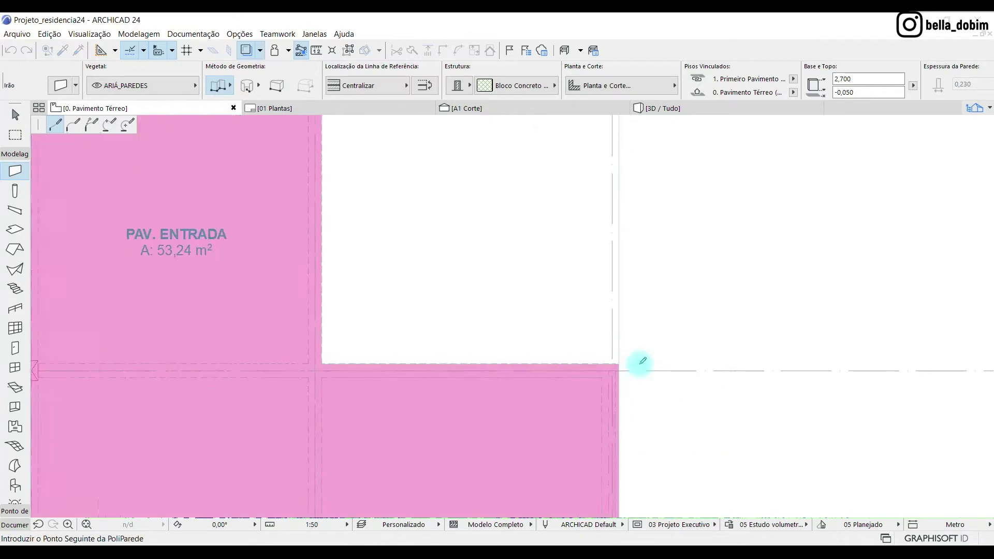
scroll(599, 323, "up", 2)
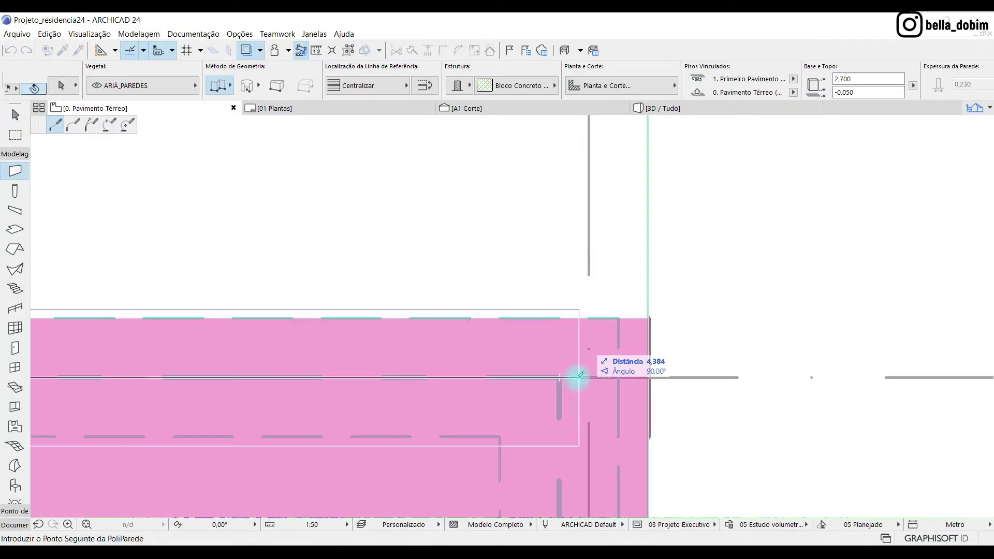
- Run the chained wall along axis 03 to axis C and close it along axis C at the axis 01 starting corner
scroll(581, 372, "down", 4)
scroll(643, 509, "up", 2)
left_click(638, 494)
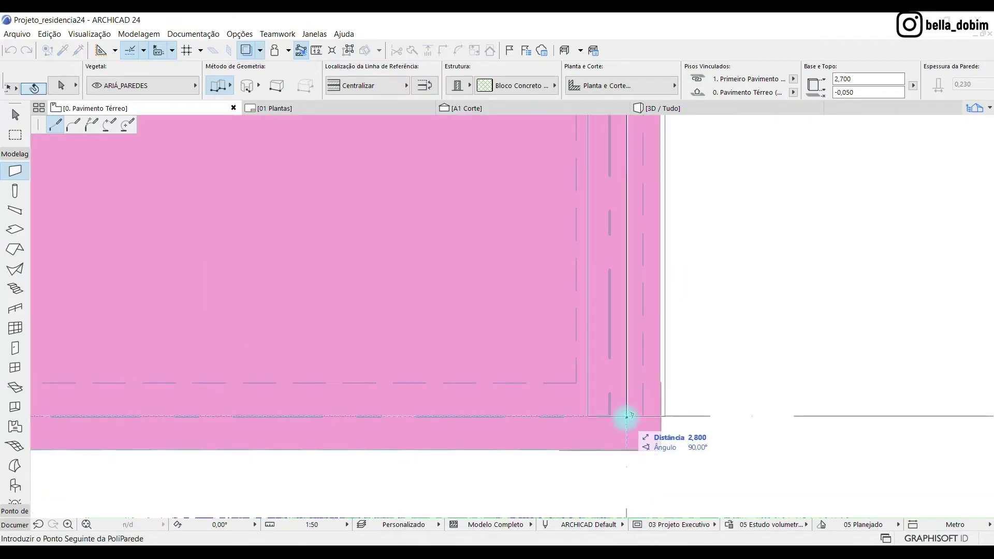
scroll(826, 433, "down", 4)
scroll(477, 423, "up", 3)
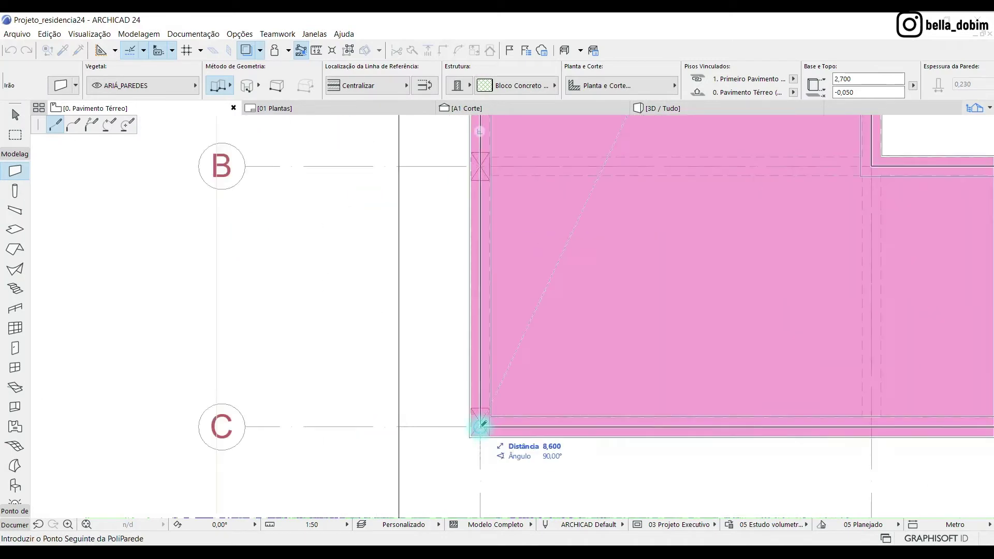
left_click(477, 423)
scroll(333, 390, "down", 3)
key("Escape")
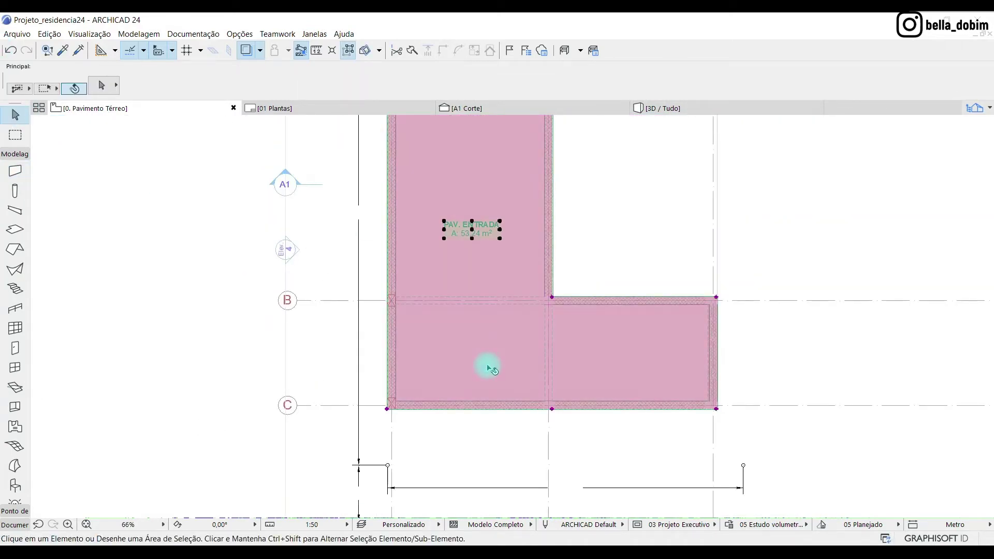
- Hide the PAV. ENTRADA zone's layer, ARIÁ_ZONAS, in the ground-floor plan
left_click(487, 366)
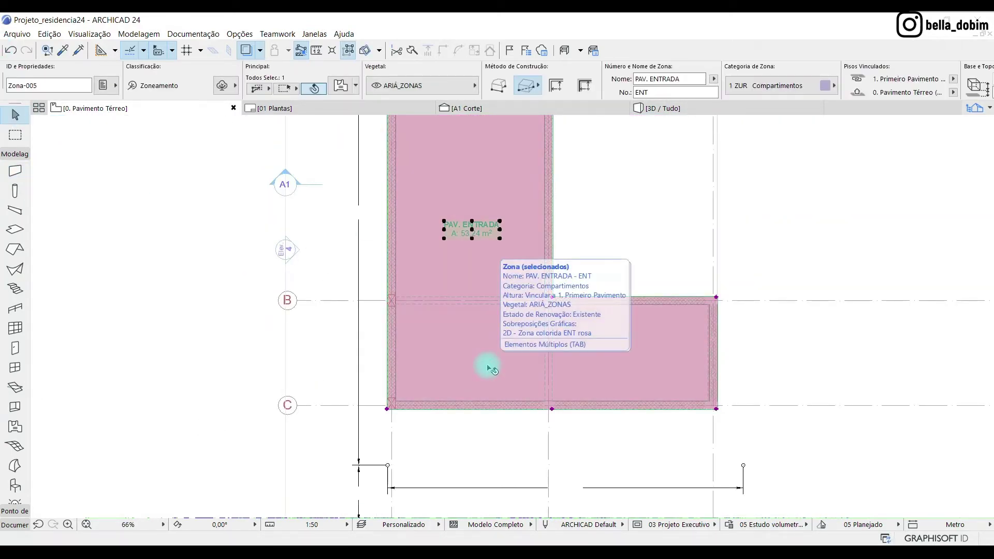
right_click(488, 367)
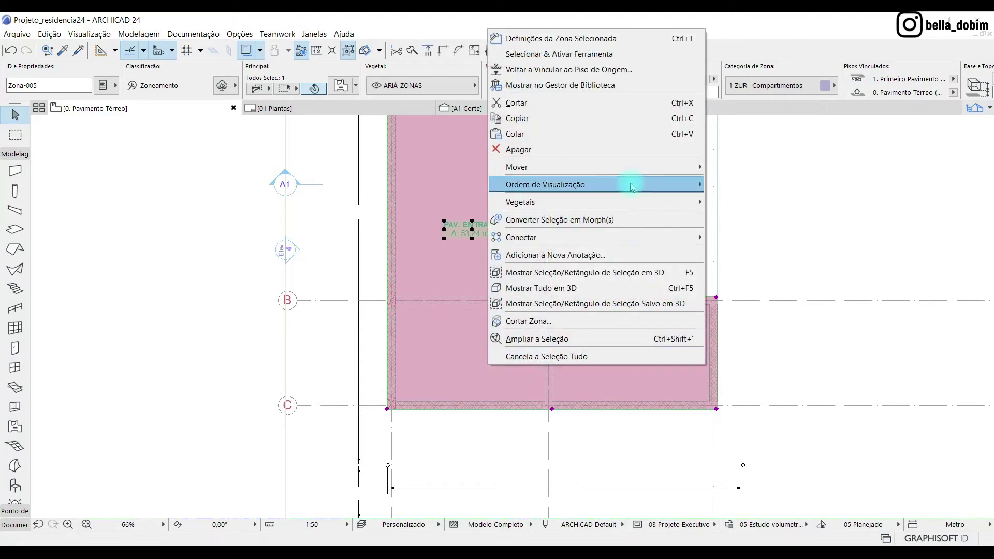
mouse_move(631, 200)
left_click(754, 218)
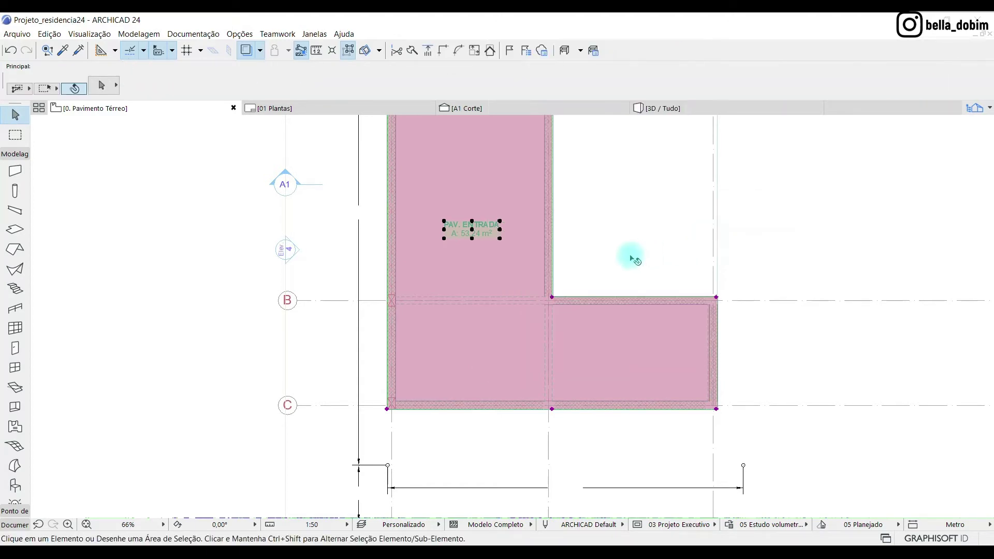
- Send slab L04 to the back of the display order with Passar para Trás and deselect it
left_click(624, 333)
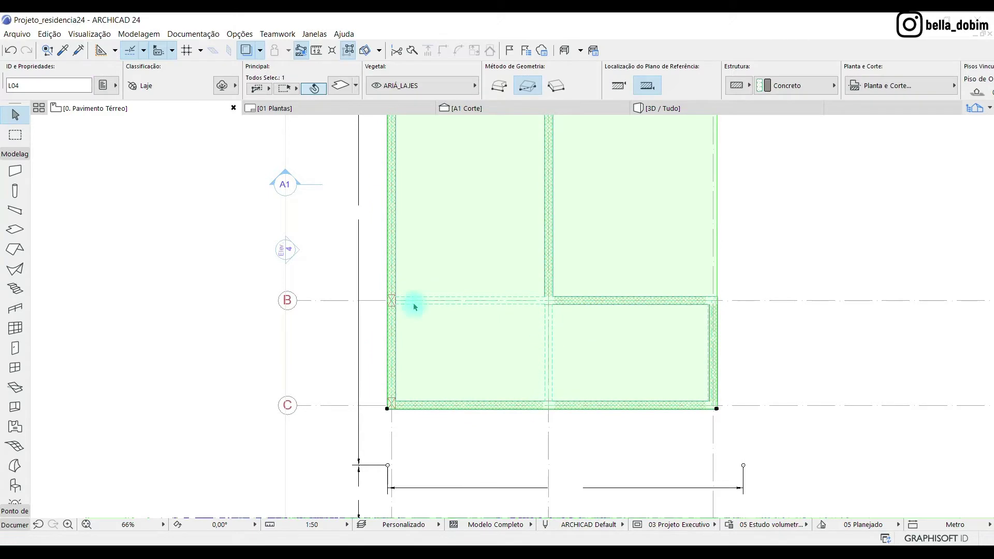
right_click(618, 196)
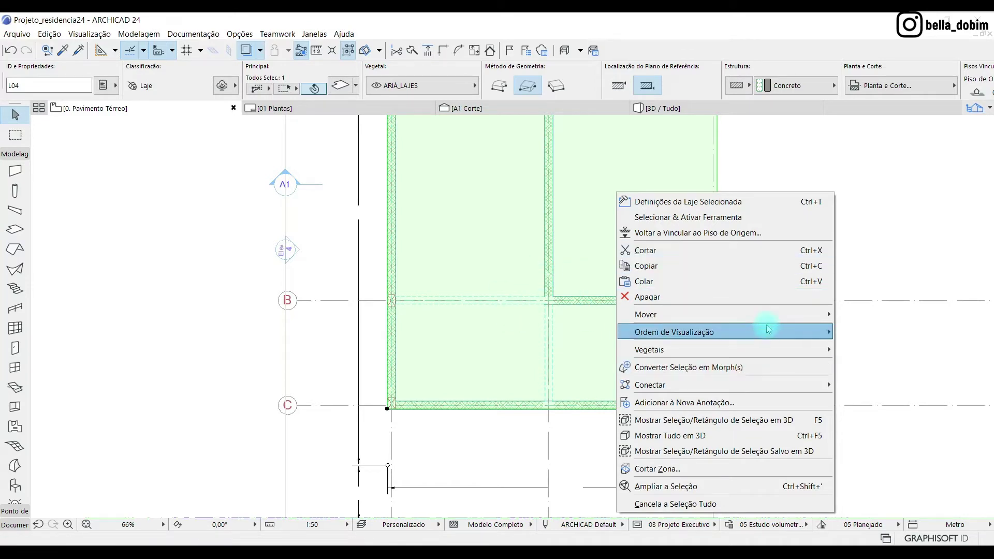
mouse_move(828, 332)
left_click(879, 381)
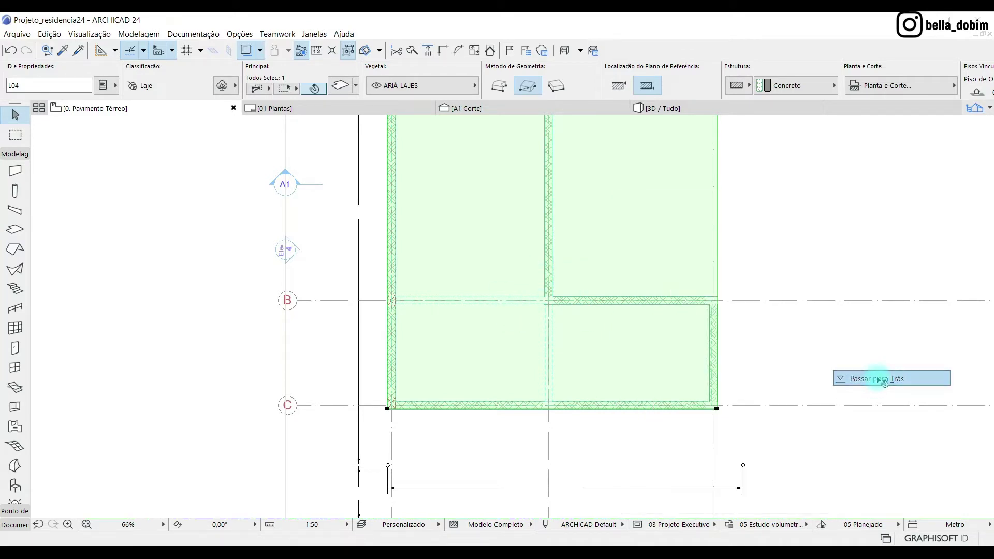
left_click(786, 246)
- Examine in plan how the new walls meet the columns at the corners on axes A and C
scroll(432, 400, "down", 2)
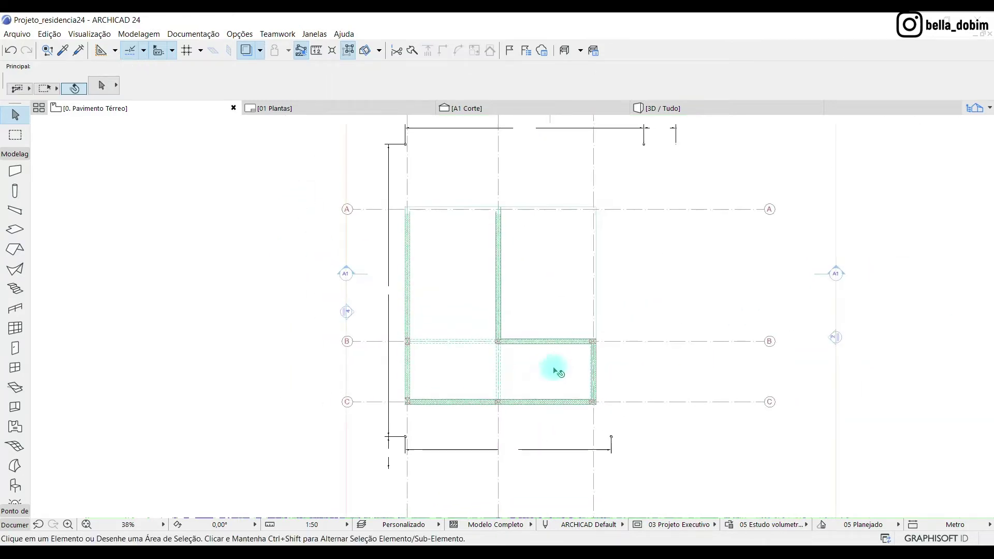
scroll(465, 211, "up", 1)
scroll(289, 173, "up", 8)
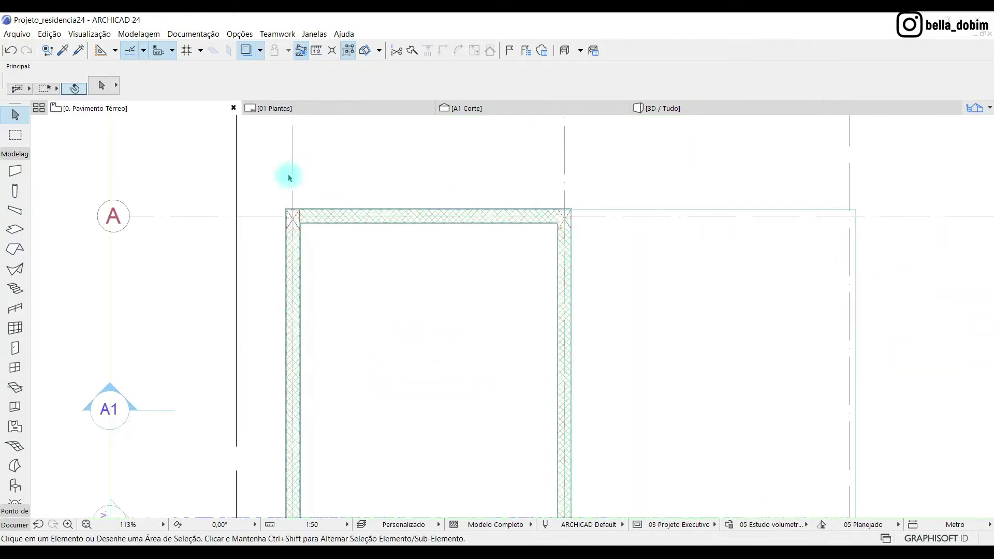
left_click(382, 229)
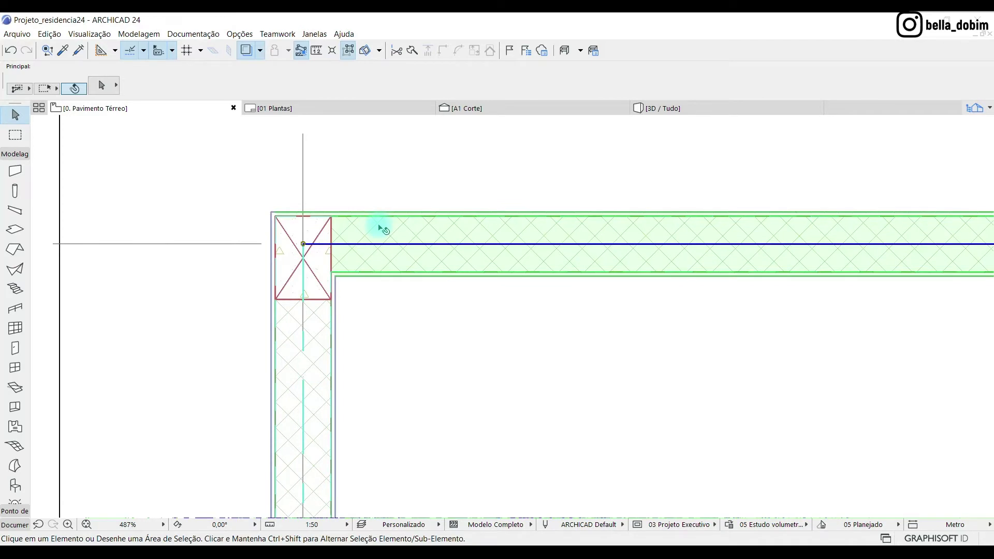
left_click(393, 173)
scroll(217, 197, "down", 3)
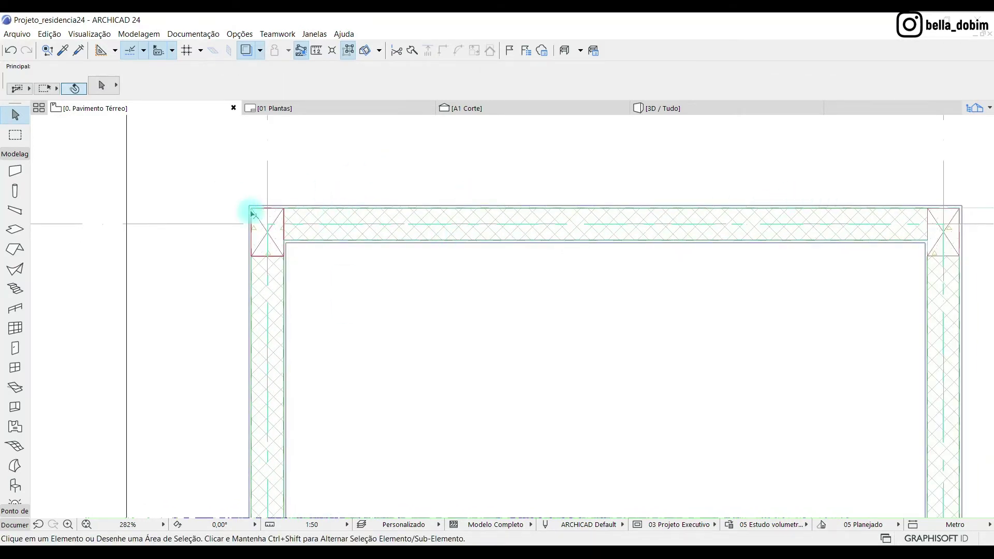
scroll(252, 214, "up", 5)
scroll(238, 182, "down", 9)
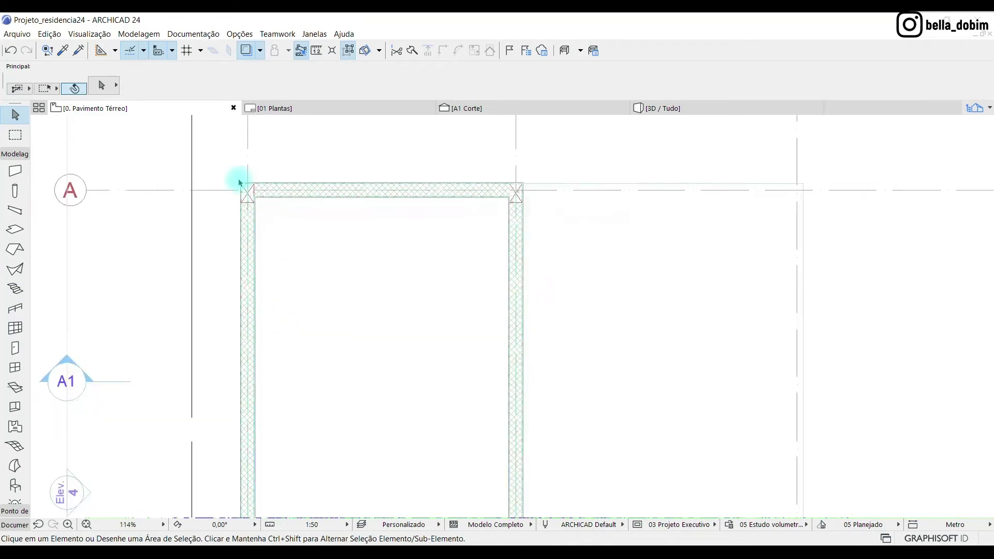
scroll(302, 175, "down", 2)
scroll(302, 362, "down", 3)
scroll(264, 431, "up", 2)
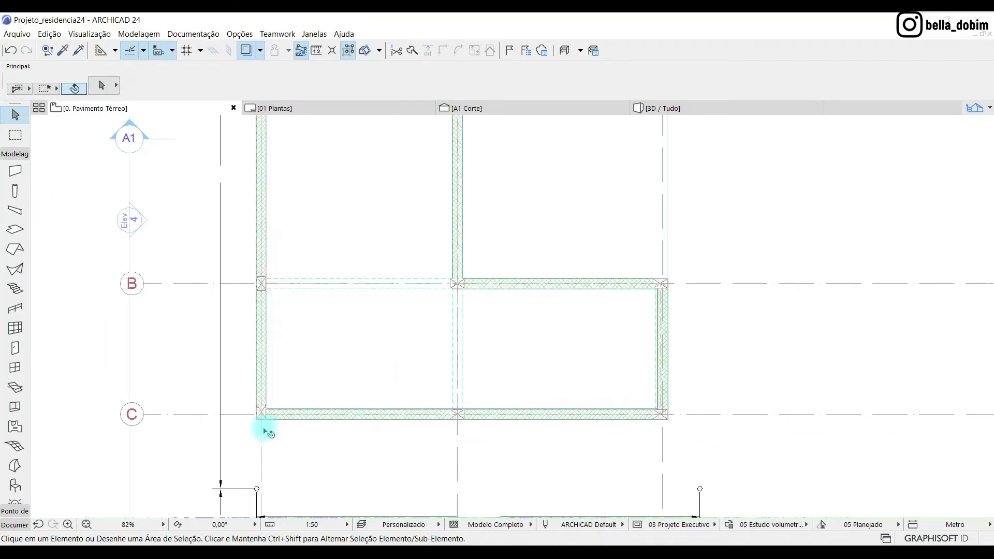
scroll(265, 431, "up", 4)
scroll(229, 409, "down", 2)
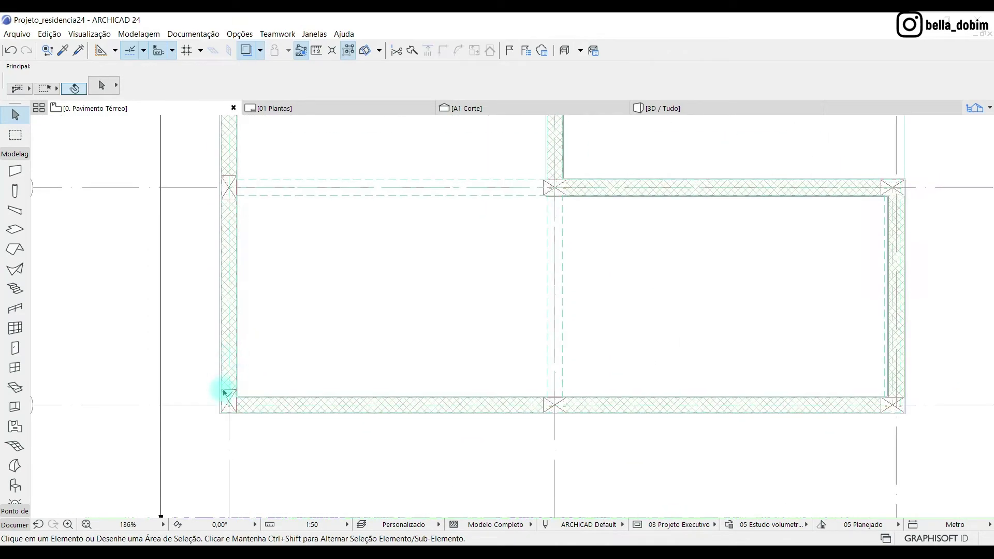
scroll(224, 392, "up", 2)
left_click(237, 308)
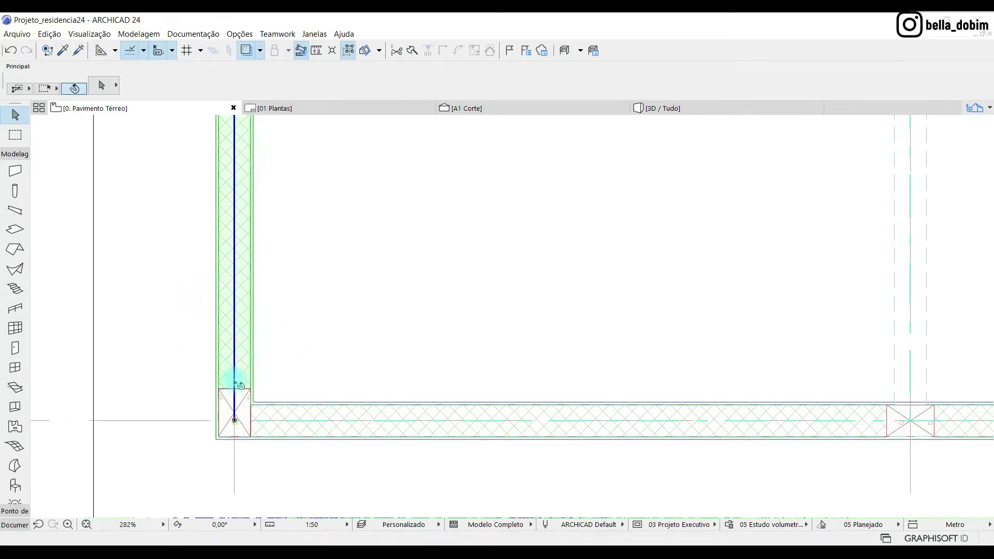
- Inspect the ground-floor walls in the 3D view, checking how they fit beneath the perimeter and internal beams
left_click(688, 108)
left_click(469, 456)
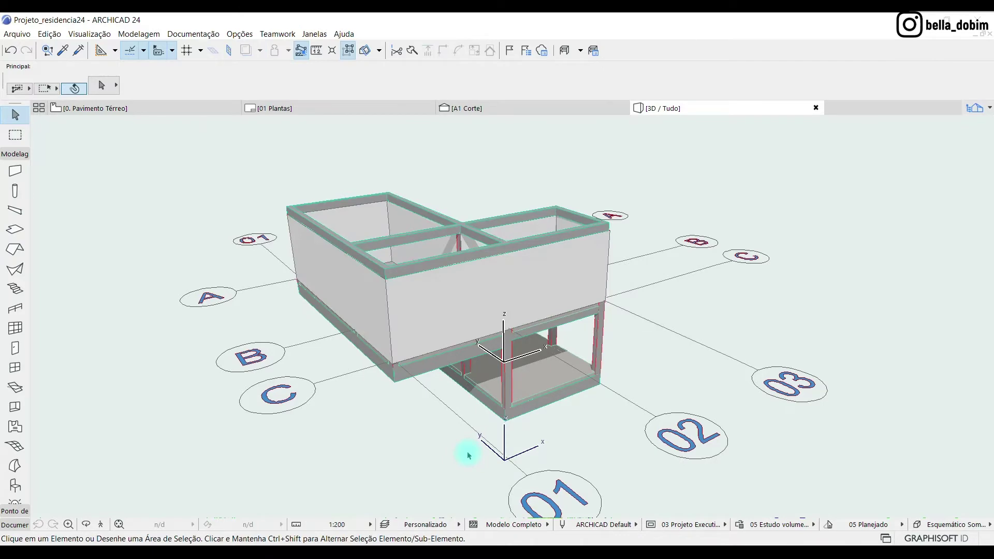
scroll(404, 296, "up", 10)
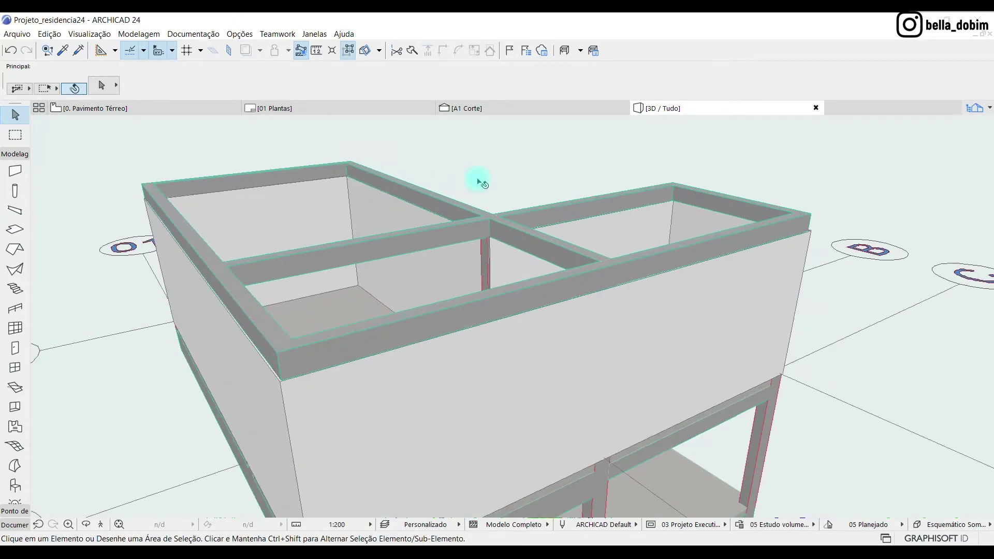
scroll(364, 321, "up", 10)
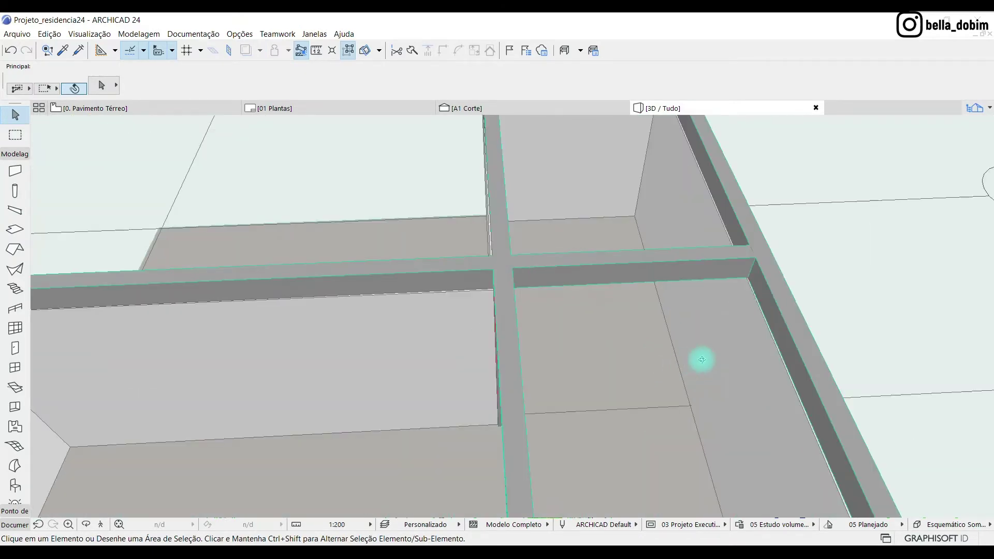
middle_click_drag(742, 399, 189, 404, "shift")
scroll(472, 242, "down", 3)
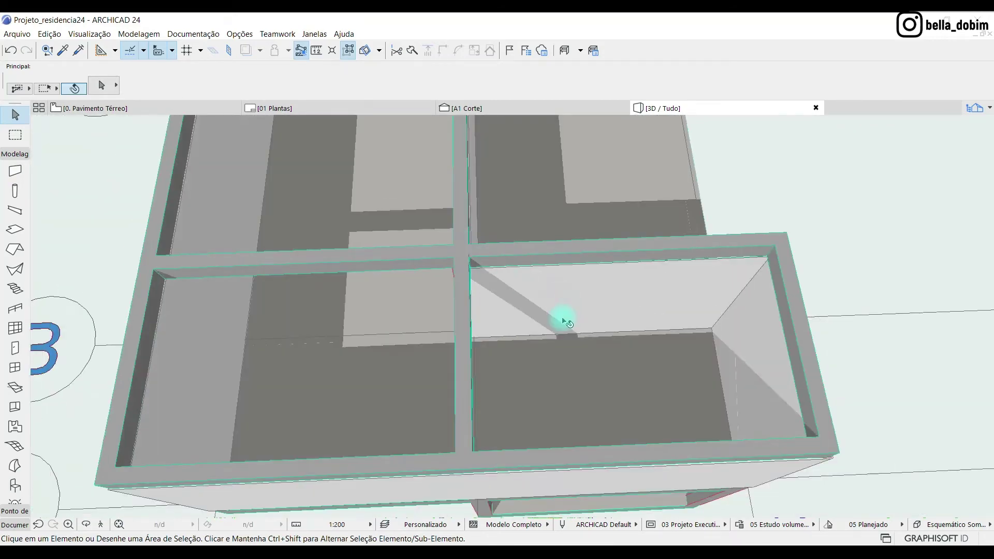
scroll(471, 288, "up", 1)
scroll(291, 231, "down", 3)
scroll(493, 181, "up", 6)
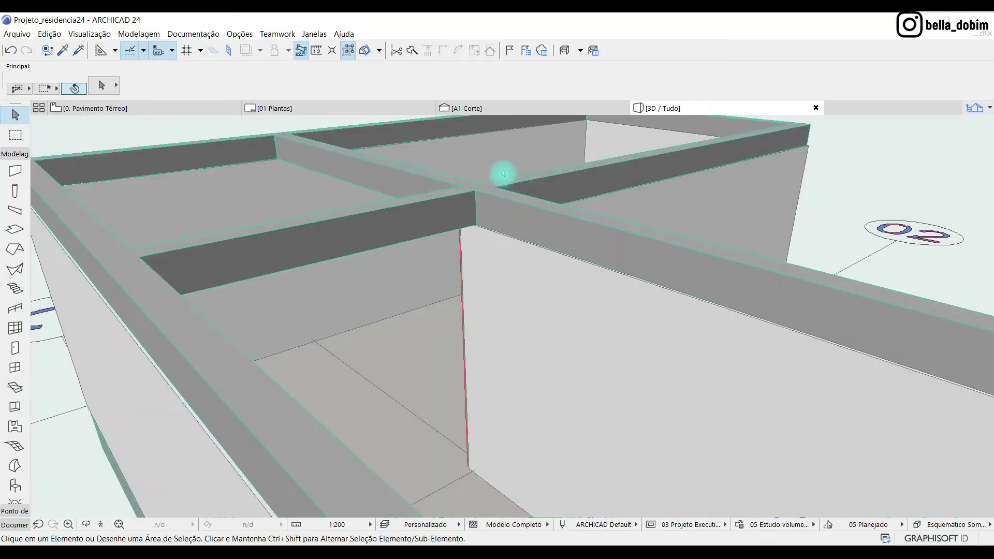
- Set the top height of the wall on axis B between axes 02 and 03 to 3 m in the 3D view
left_click(506, 333)
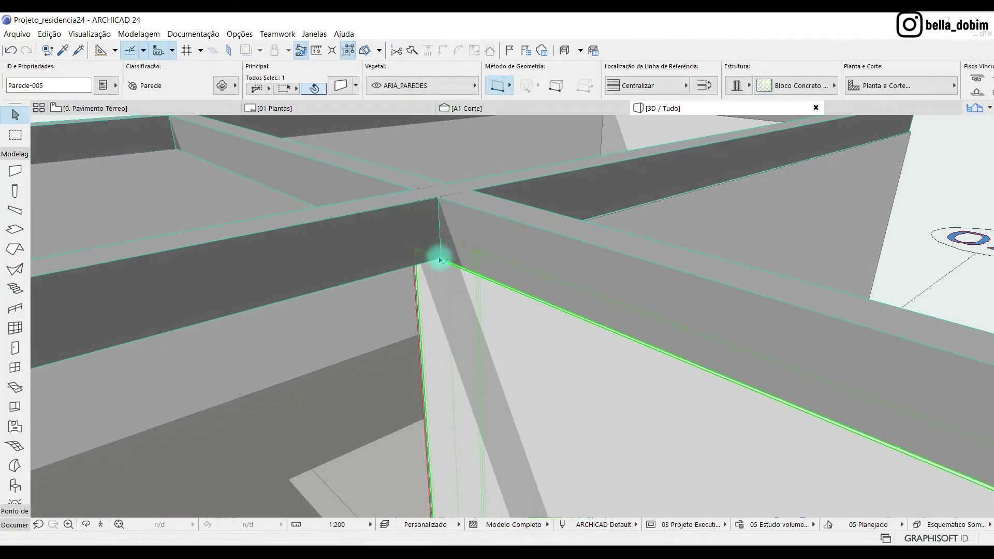
left_click(871, 68)
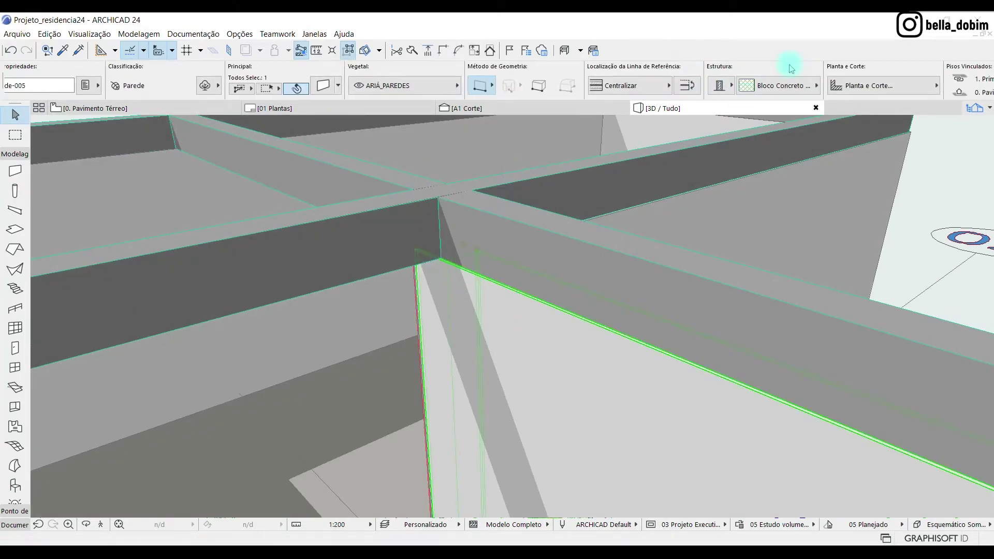
mouse_move(914, 84)
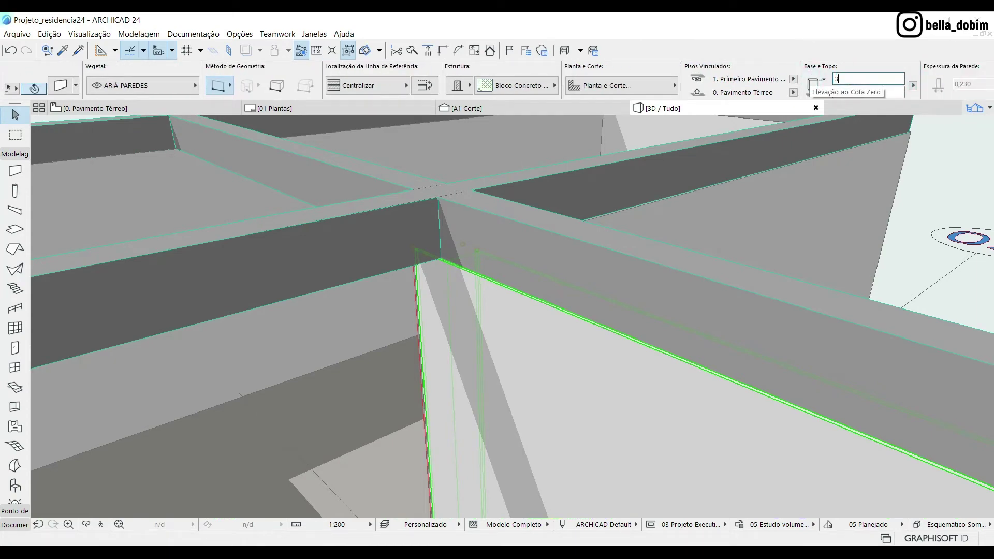
key("Return")
scroll(395, 366, "down", 5)
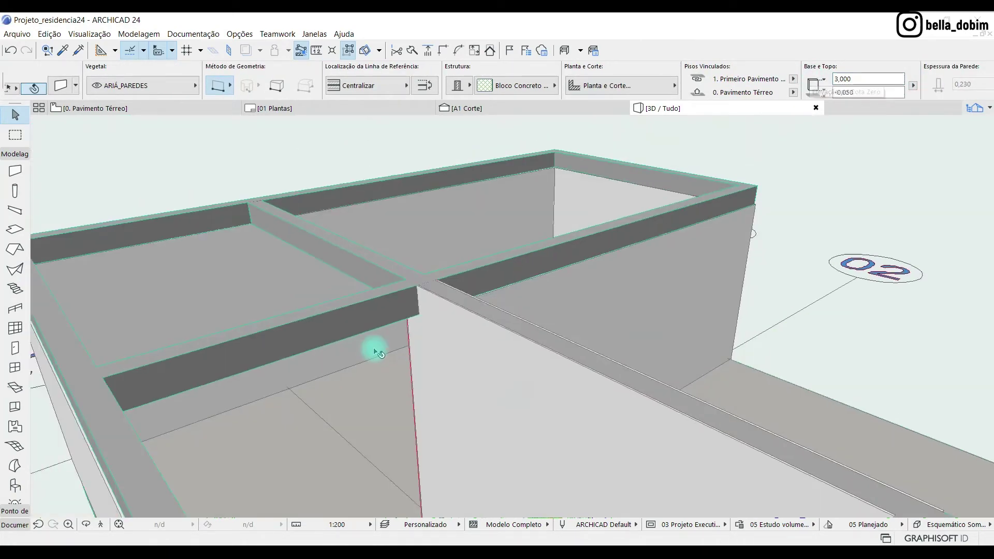
scroll(784, 188, "down", 5)
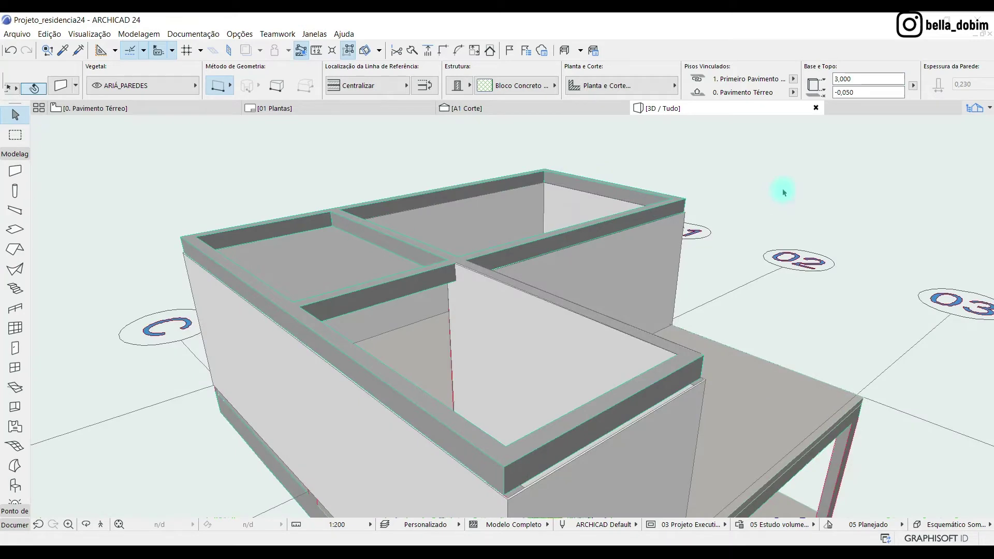
left_click(746, 179)
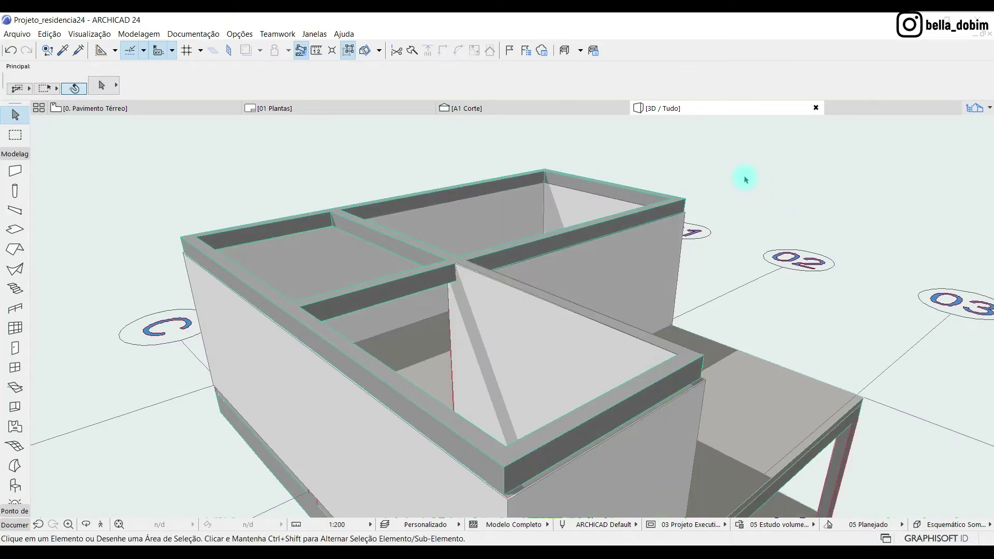
- Open section A from its marker on the ground-floor plan
left_click(145, 115)
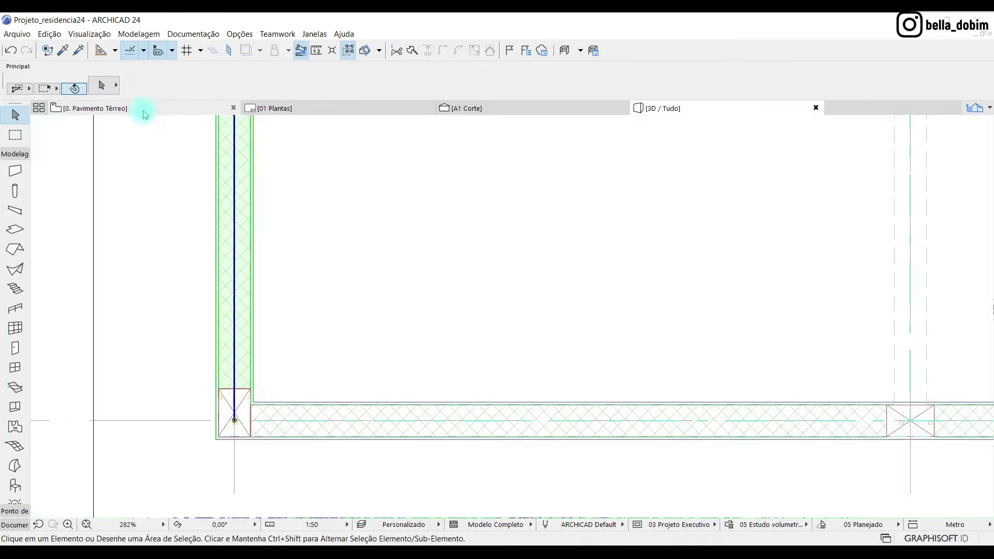
left_click(232, 441)
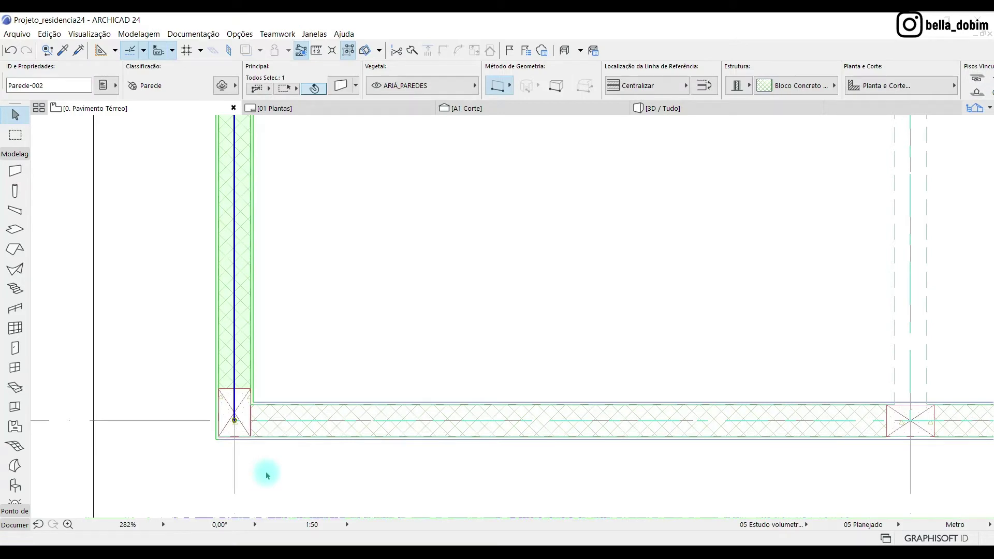
scroll(267, 476, "down", 8)
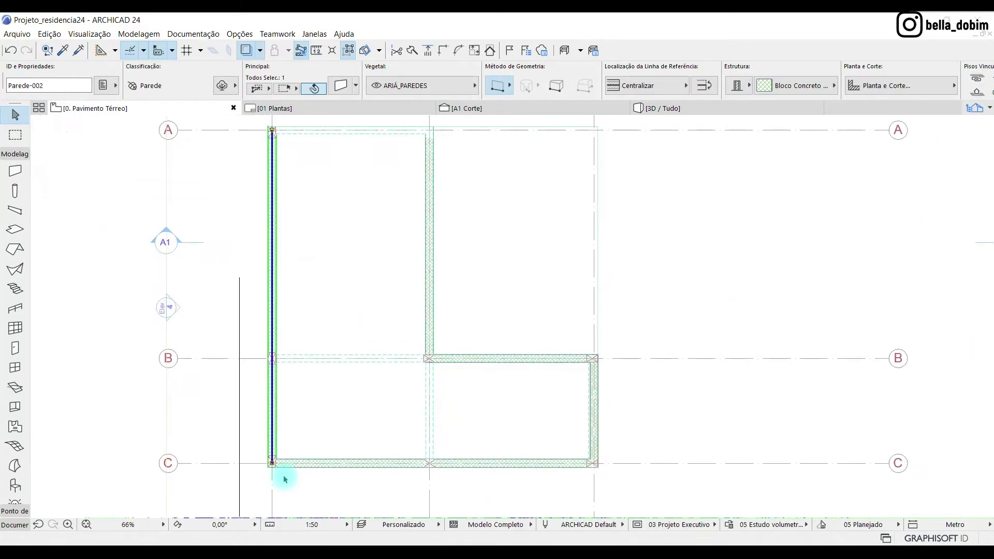
scroll(285, 480, "down", 4)
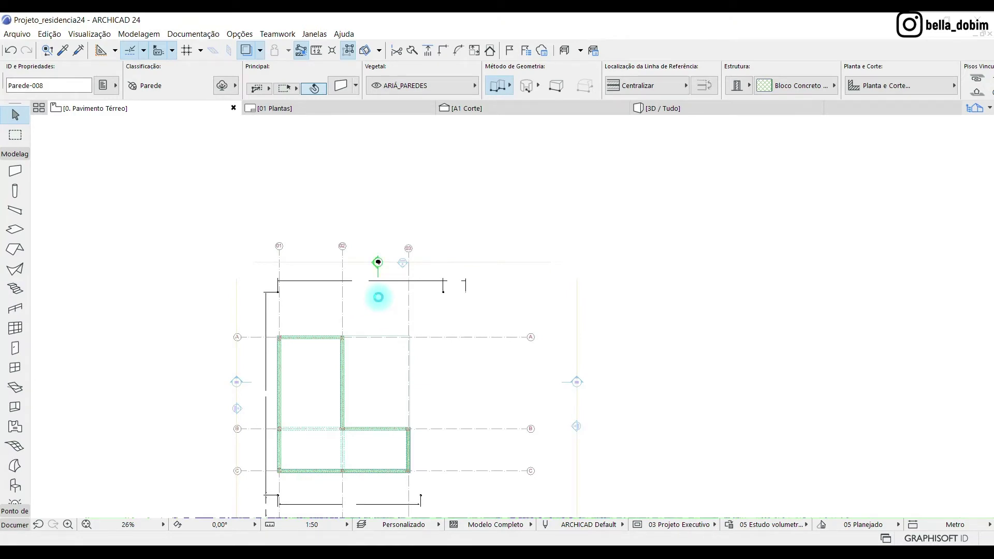
left_click(379, 297)
right_click(378, 298)
left_click(443, 252)
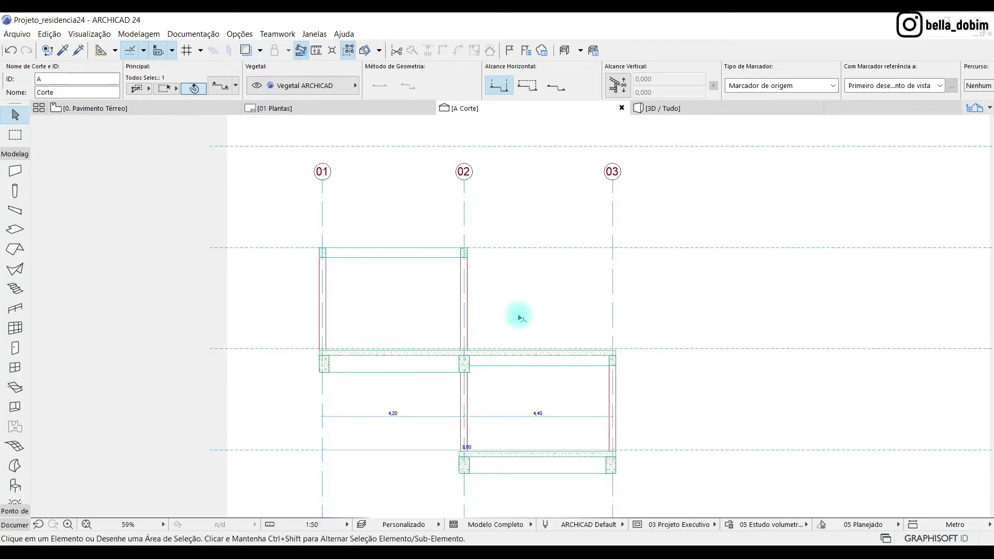
- Examine in section A how the block walls on axes B and C meet the beams above them
left_click(518, 316)
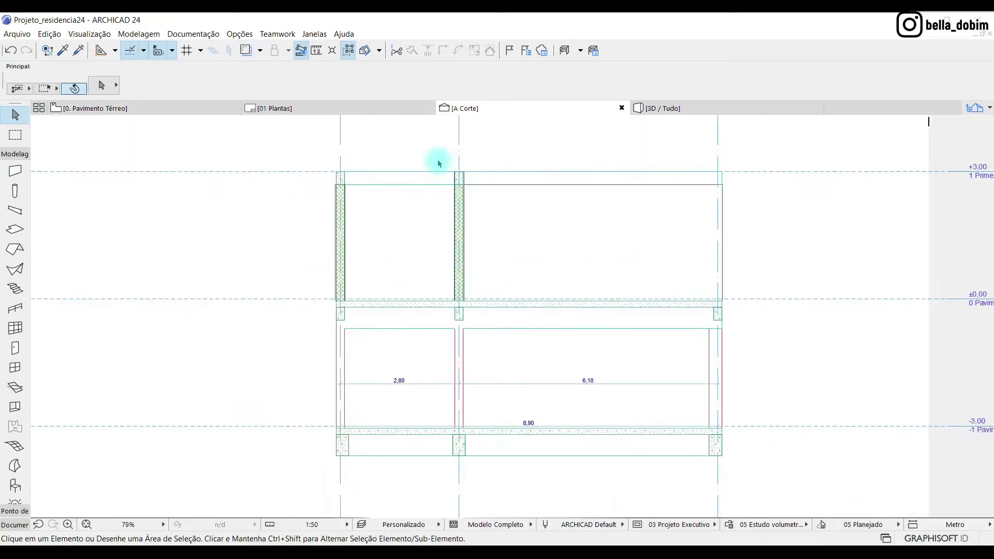
scroll(440, 160, "up", 10)
left_click(508, 339)
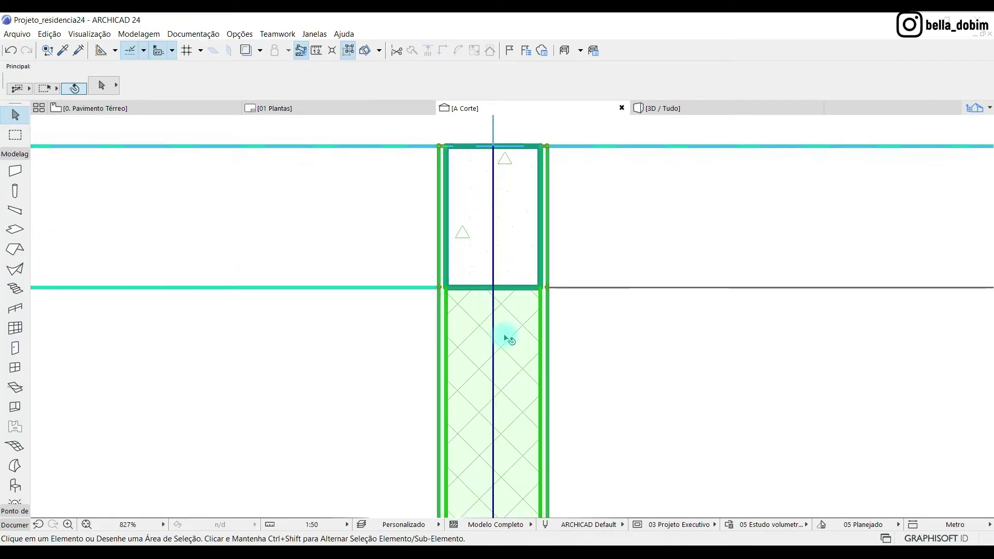
scroll(452, 377, "down", 5)
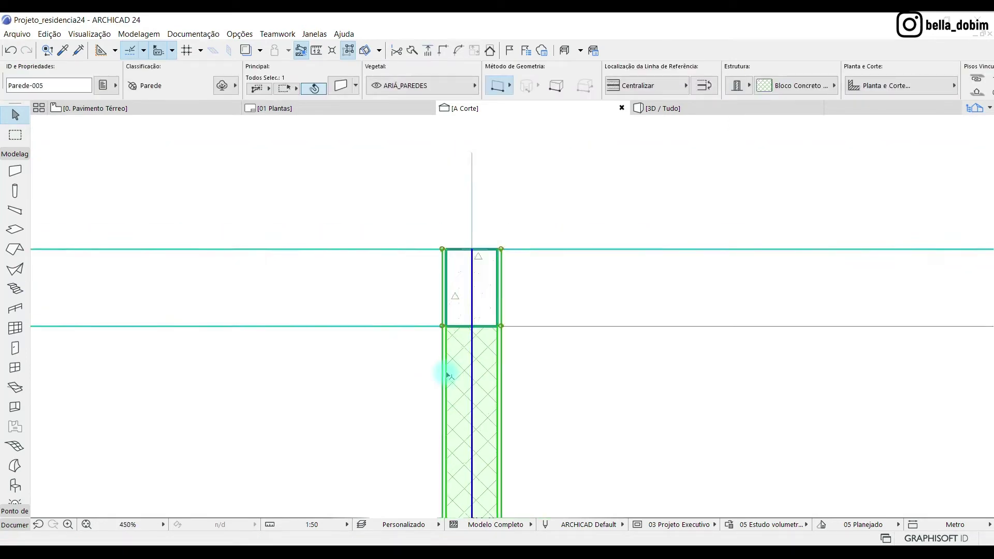
left_click(520, 209)
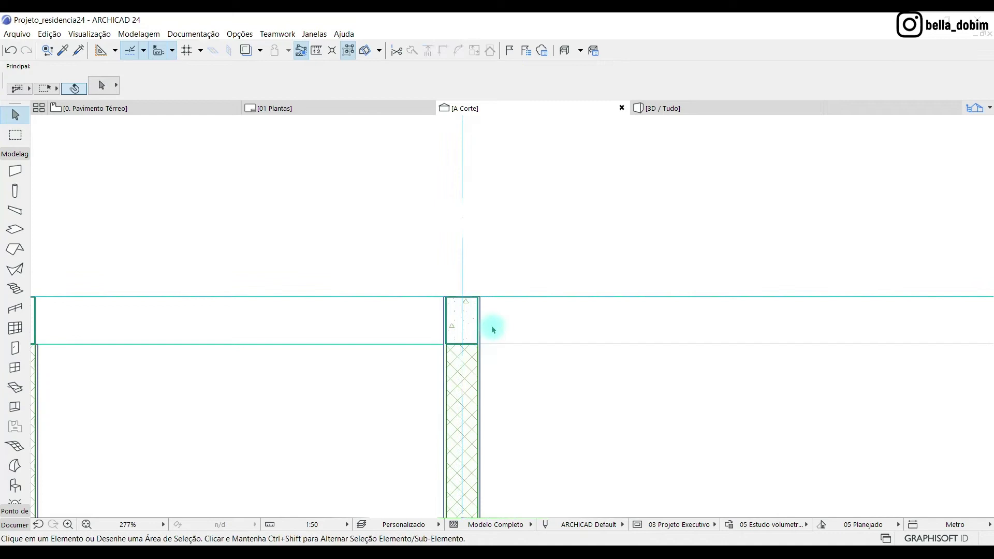
scroll(526, 224, "down", 3)
scroll(450, 192, "down", 2)
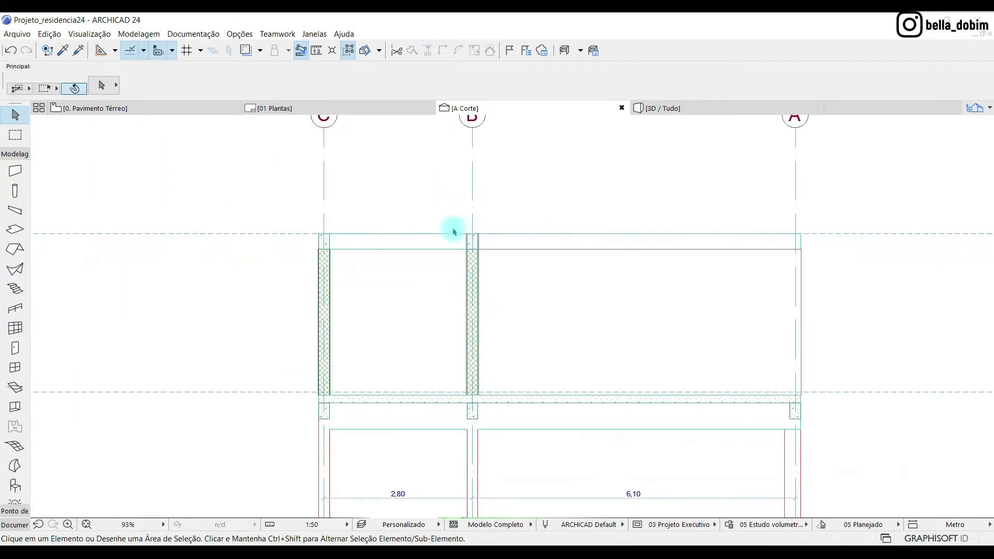
scroll(499, 275, "up", 2)
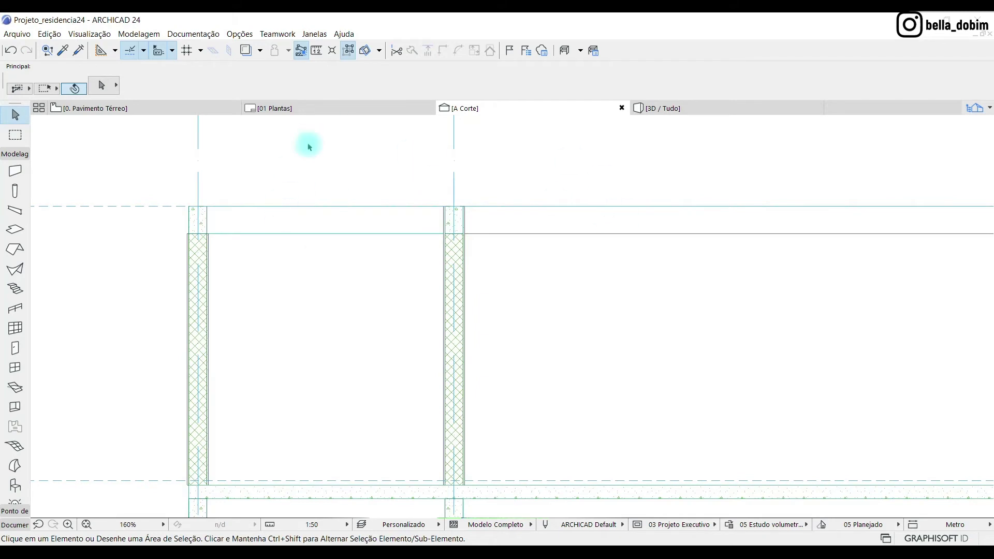
- Select all six ground-floor block walls in plan with grouping suspended and set their top height to 3 m
left_click(145, 108)
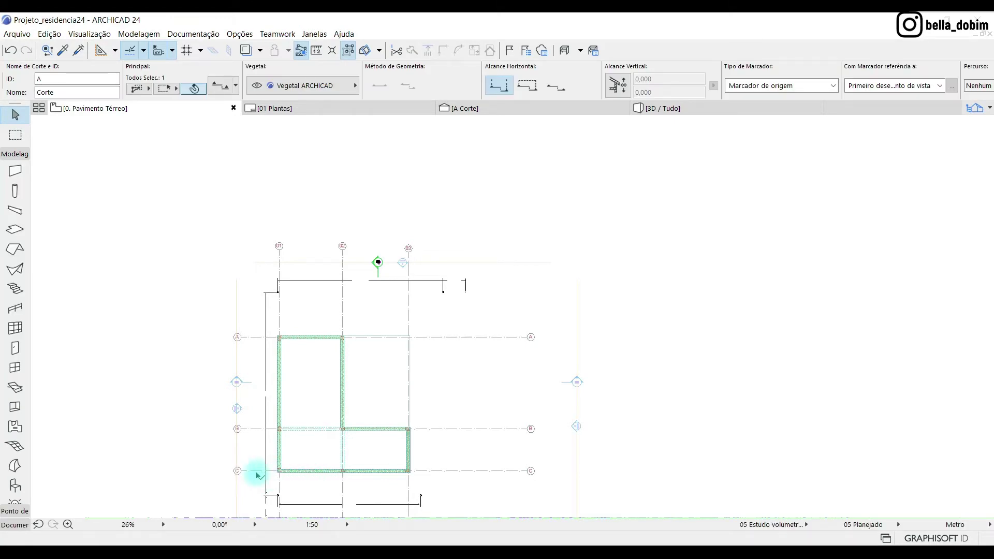
scroll(245, 474, "up", 6)
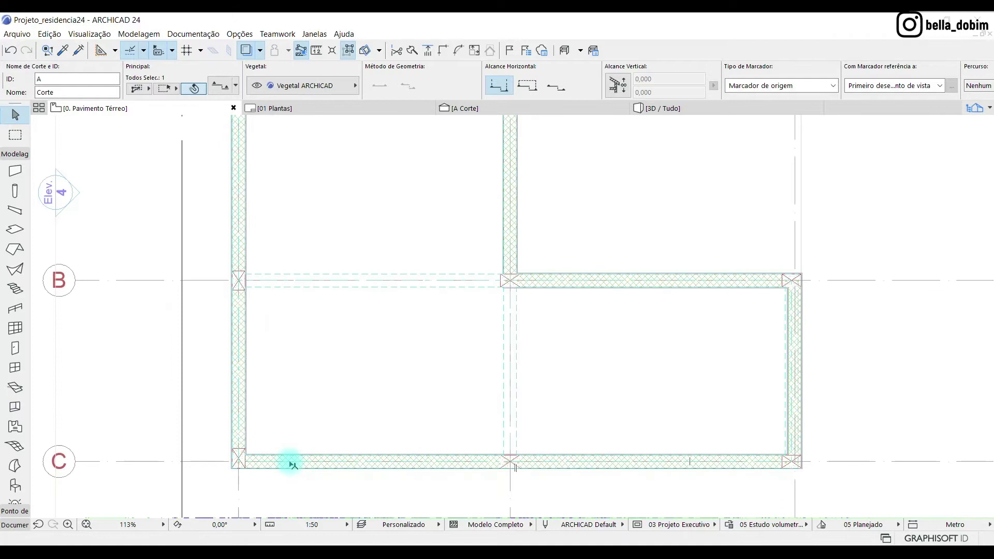
left_click(291, 465)
scroll(261, 469, "up", 3)
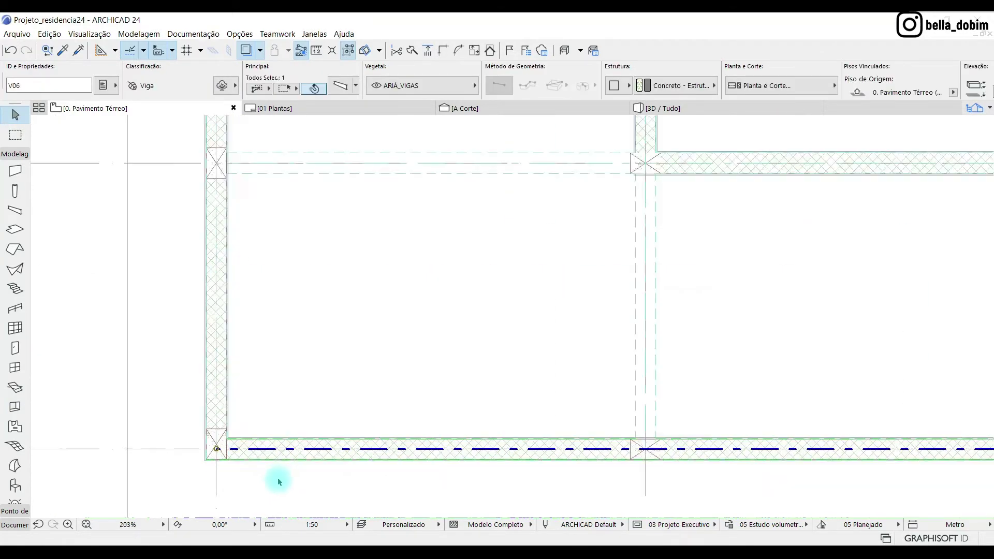
key("Escape")
left_click(301, 451)
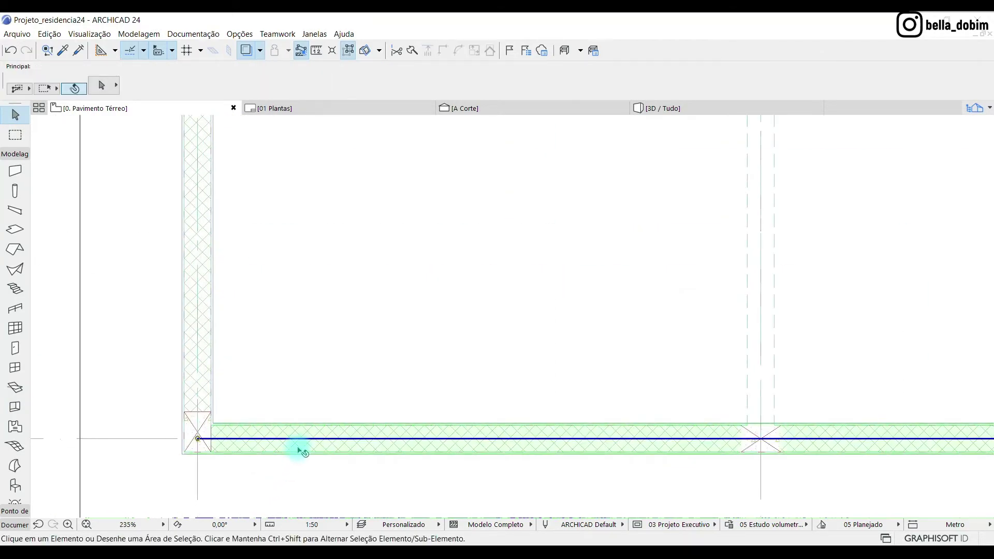
left_click(349, 52)
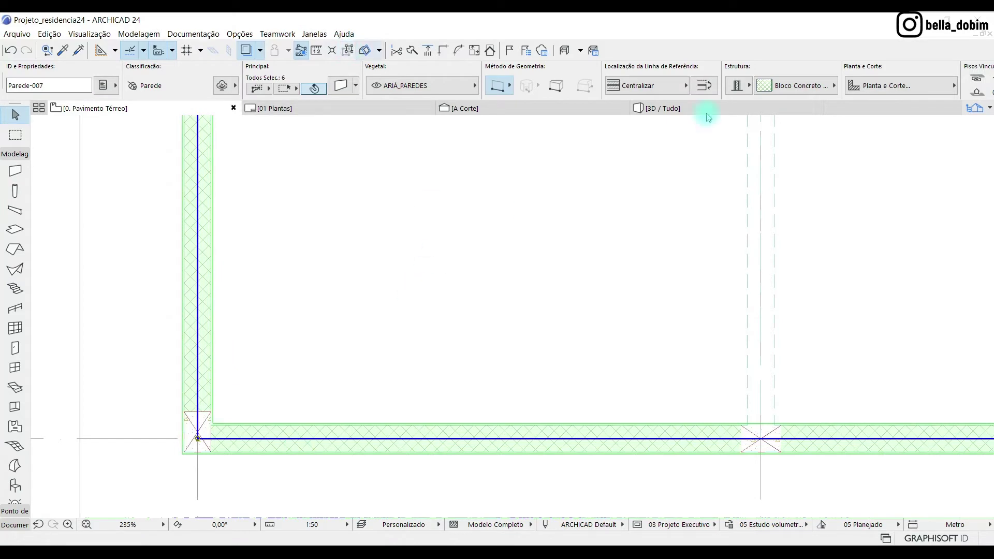
scroll(867, 75, "down", 5)
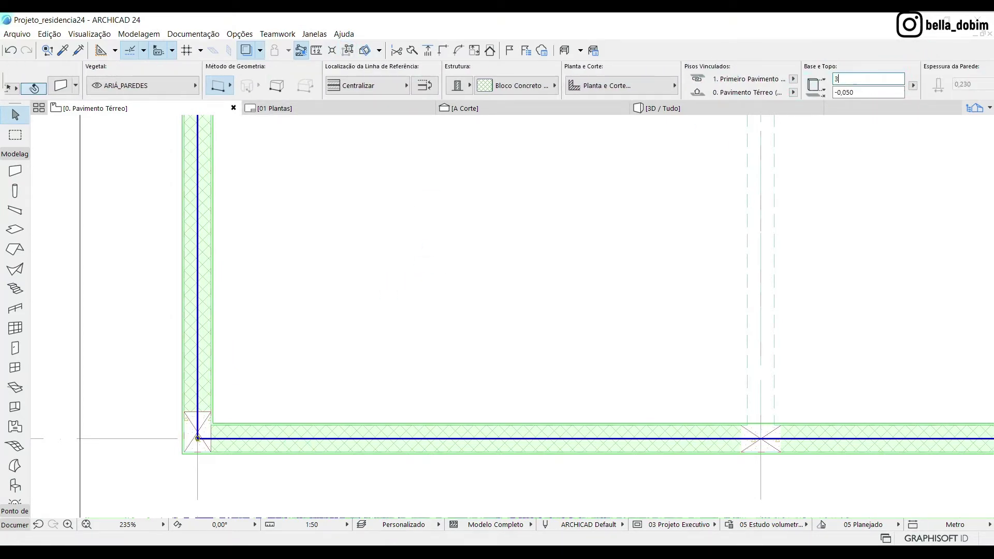
left_click(112, 235)
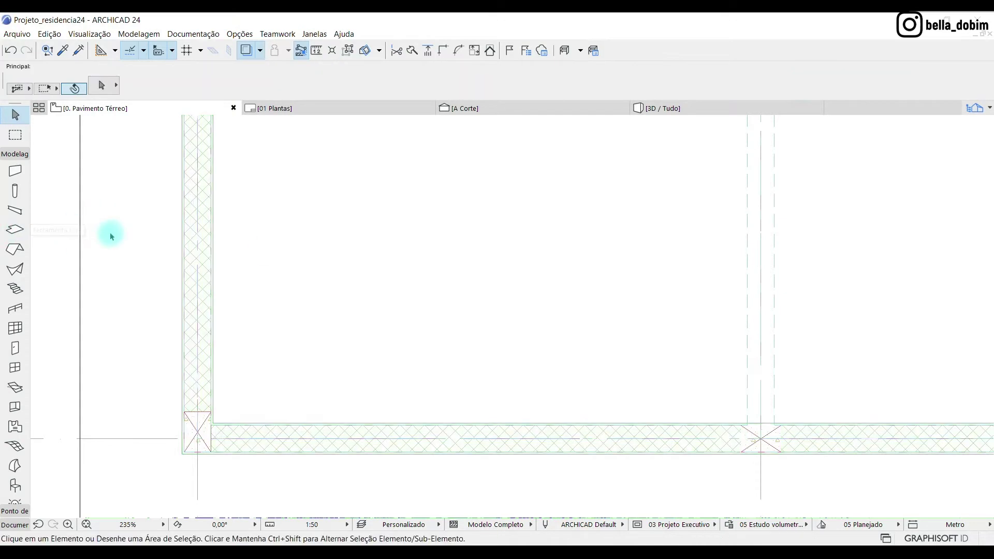
- Inspect in 3D how the raised walls wrap the perimeter beams, especially along the outer edge on axis 03
left_click(666, 108)
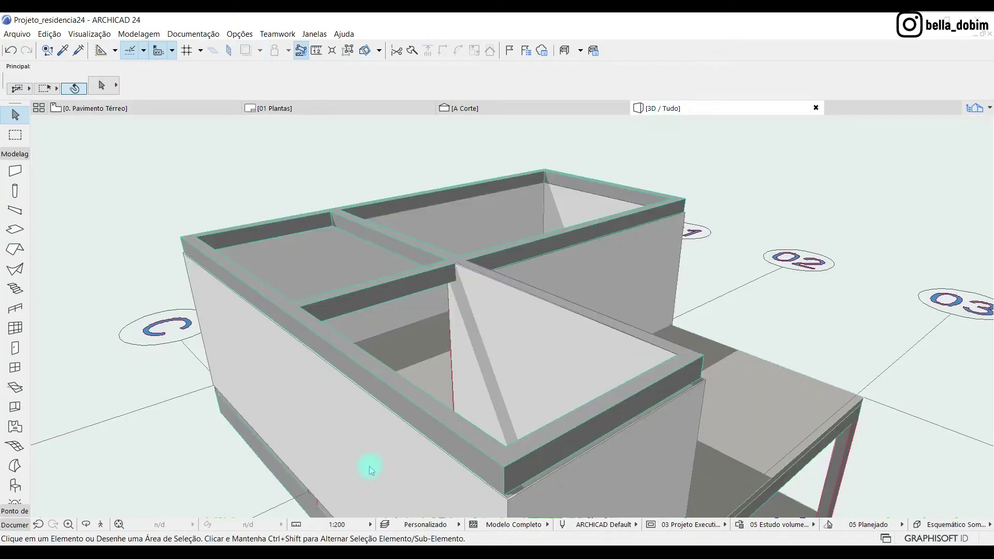
scroll(355, 233, "down", 5)
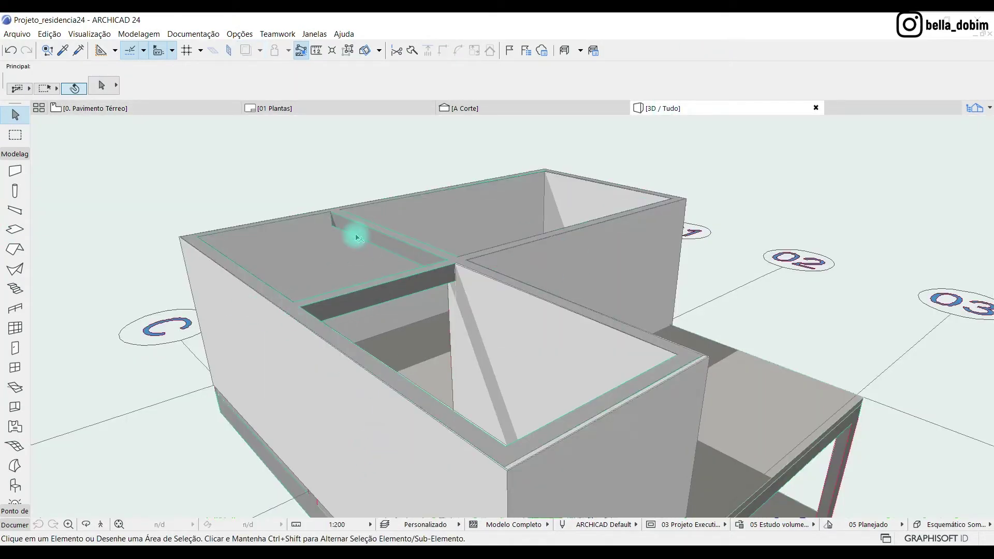
scroll(336, 324, "up", 2)
middle_click_drag(335, 323, 659, 340, "shift")
middle_click_drag(260, 389, 333, 357)
scroll(333, 357, "down", 3)
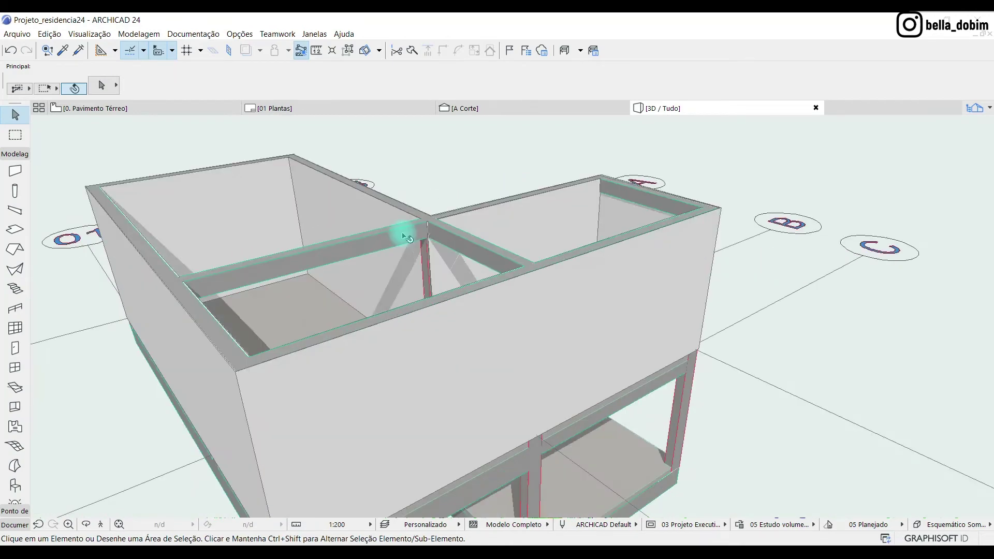
middle_click_drag(402, 228, 589, 343, "shift")
middle_click_drag(559, 377, 621, 329, "shift")
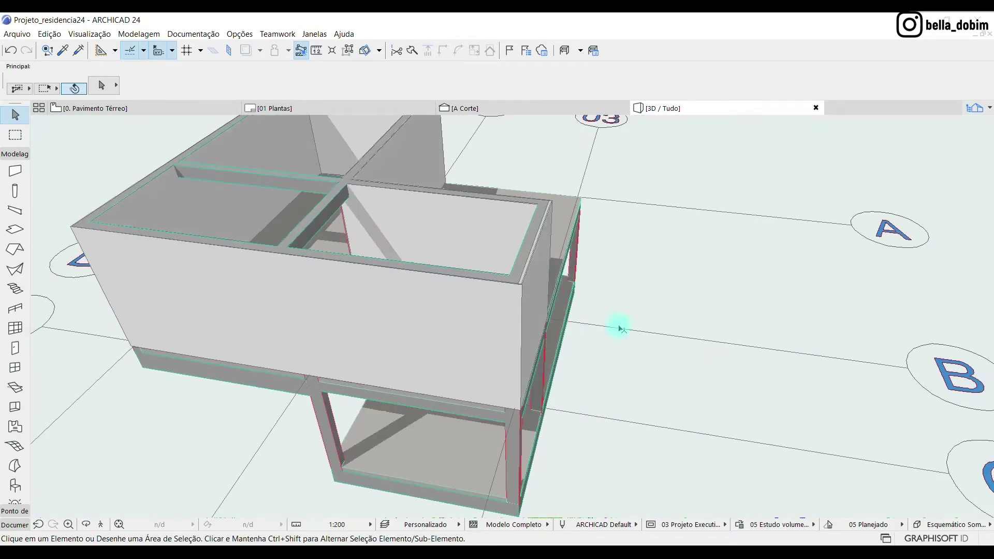
left_click(539, 279)
scroll(607, 189, "up", 5)
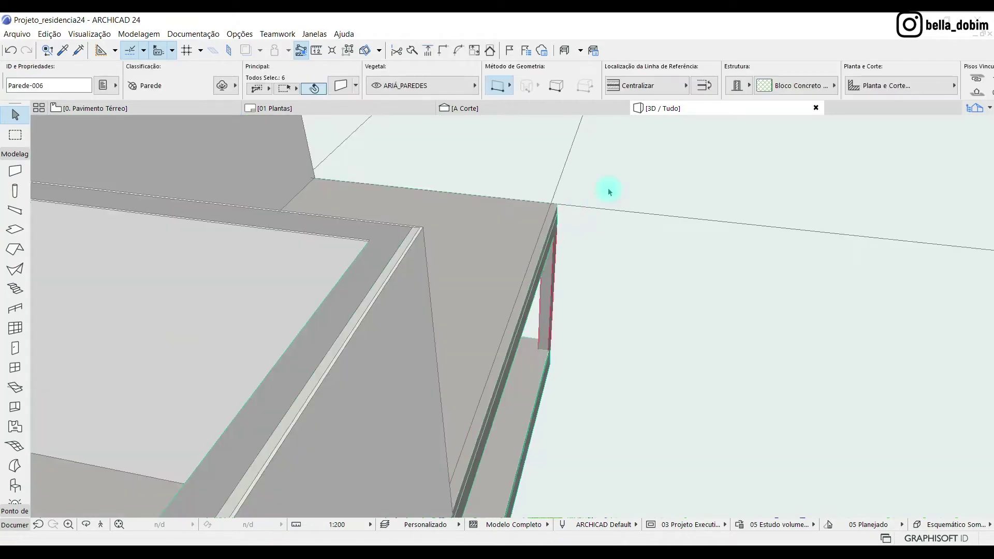
key("Escape")
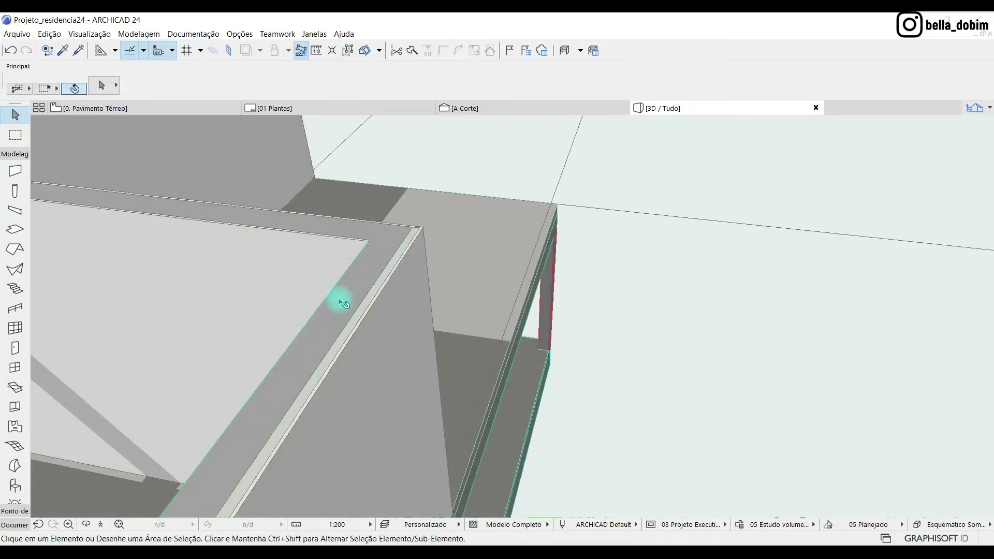
- Try to offset the outer edges of the beams on axes B, C and 03 together towards the walls' outer face
left_click(342, 303)
scroll(572, 202, "down", 3)
middle_click_drag(425, 502, 450, 262, "shift")
scroll(454, 243, "up", 2)
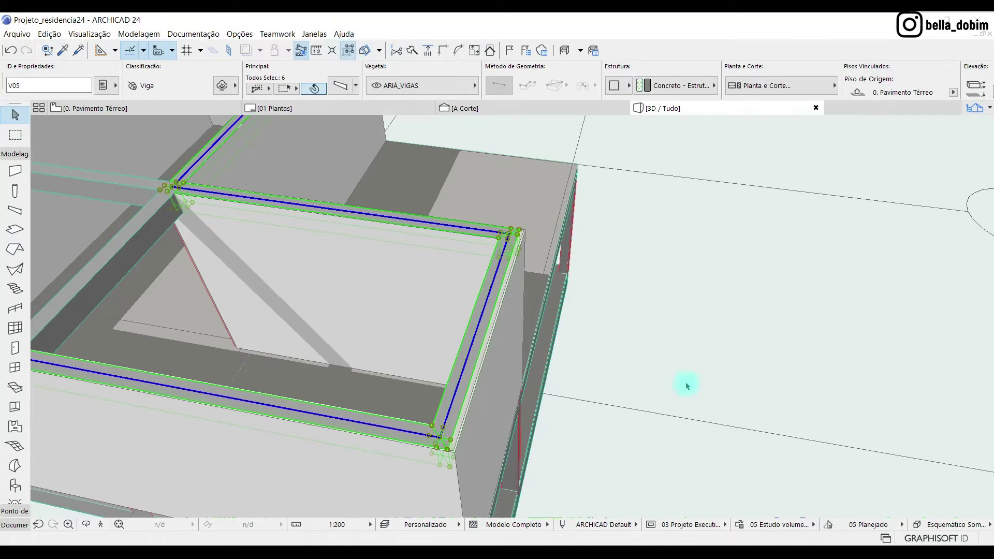
left_click(607, 335)
left_click(494, 283)
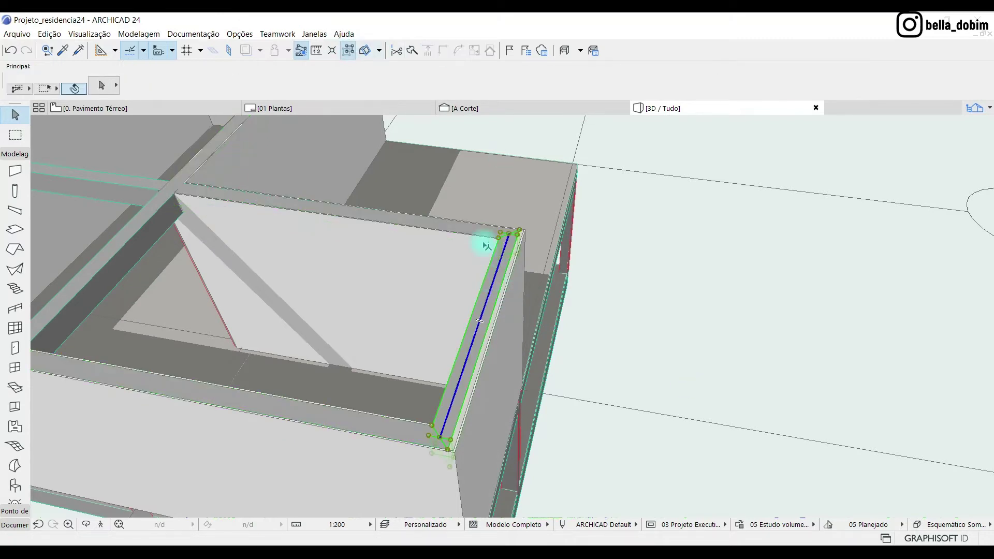
left_click(466, 231, "shift")
left_click(363, 429, "shift")
left_click(468, 369)
scroll(474, 364, "up", 3)
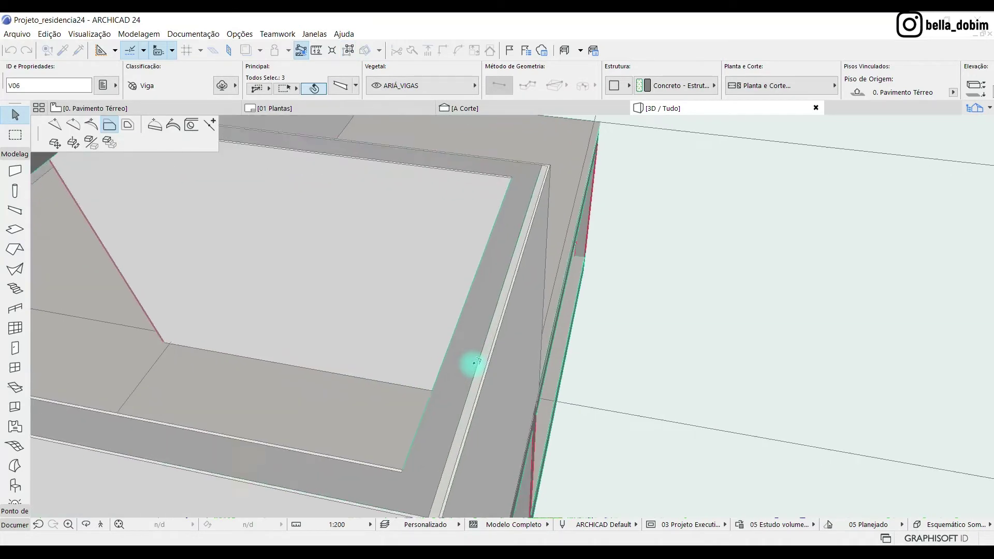
scroll(475, 363, "up", 3)
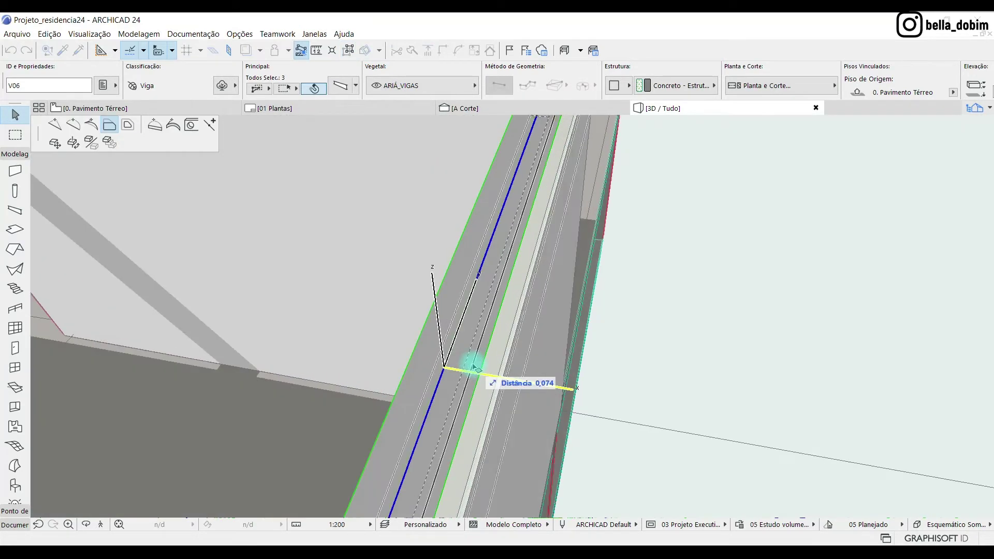
left_click(473, 364)
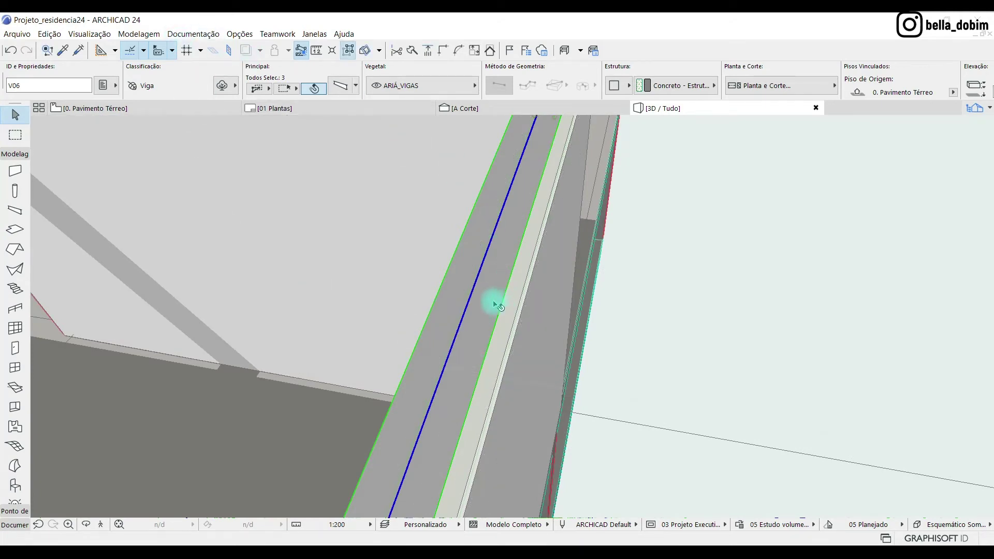
- Move the beam on axis 03 outward so its outer edge meets the outer face of the wall's block core
left_click(495, 320)
left_click(492, 317)
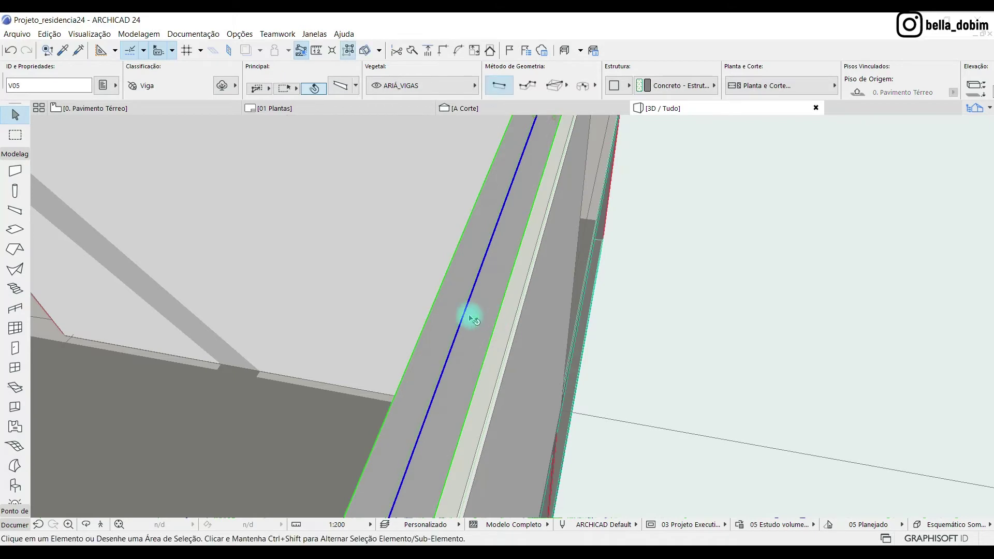
key("Escape")
left_click(500, 339)
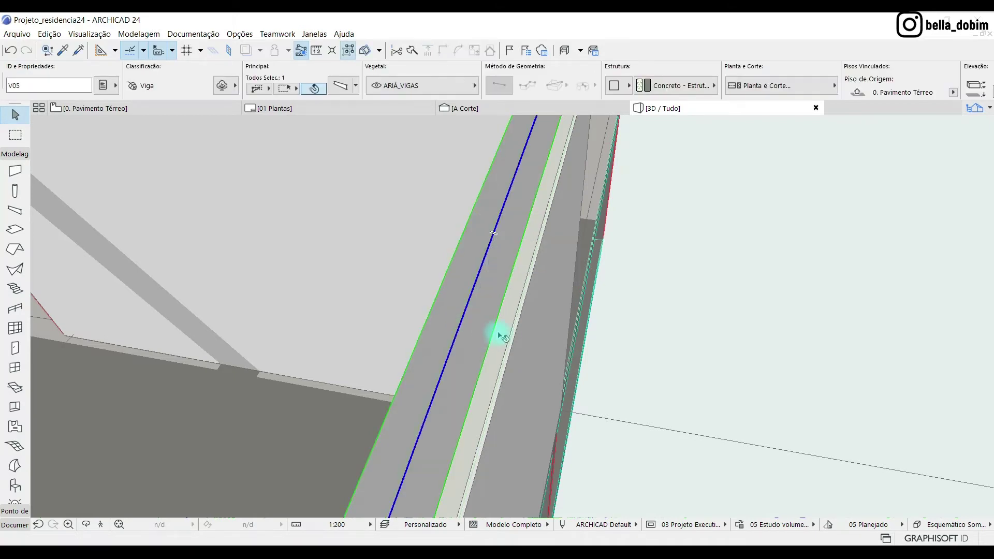
left_click(493, 330)
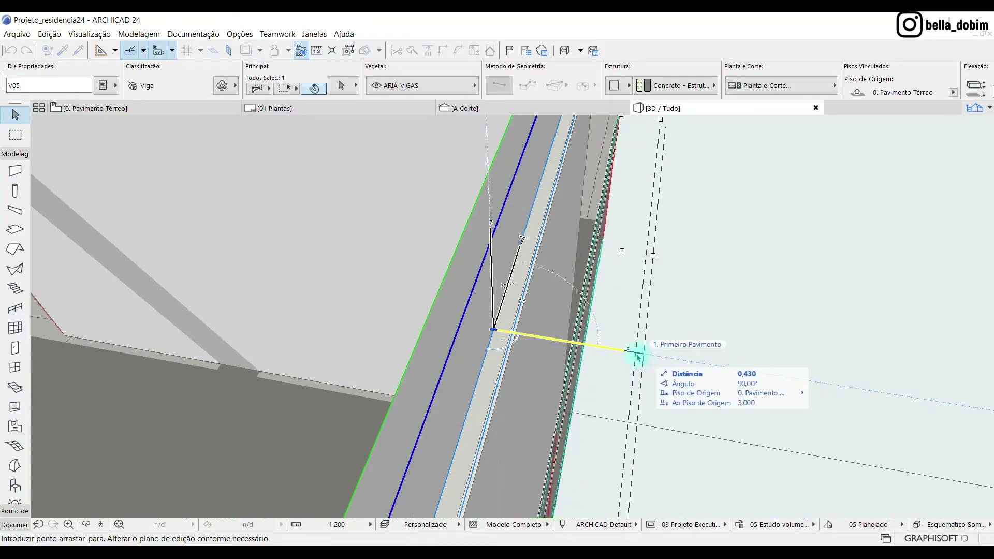
left_click(513, 334)
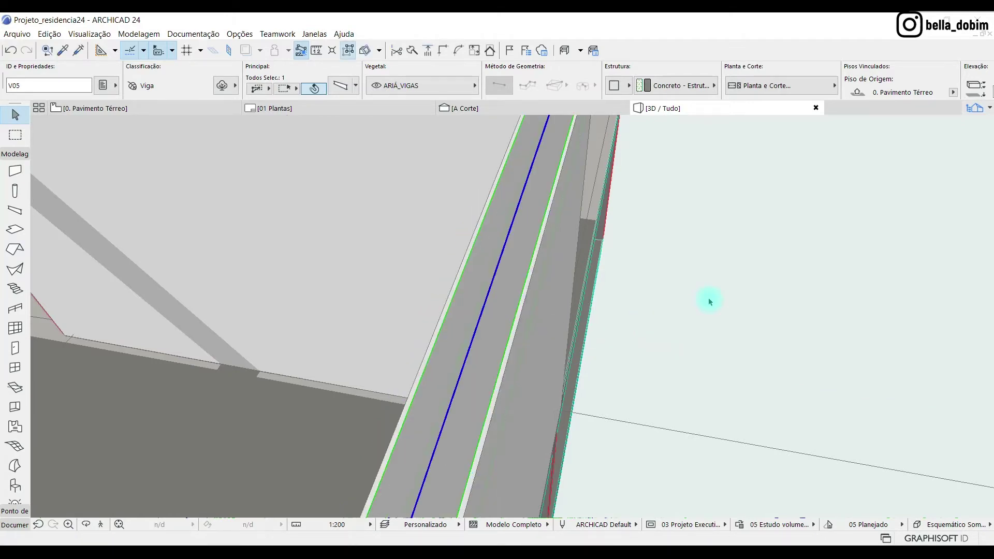
- Intersect the beam on axis 03 with the beams on axes C and B so both outer corners join
scroll(473, 362, "down", 5)
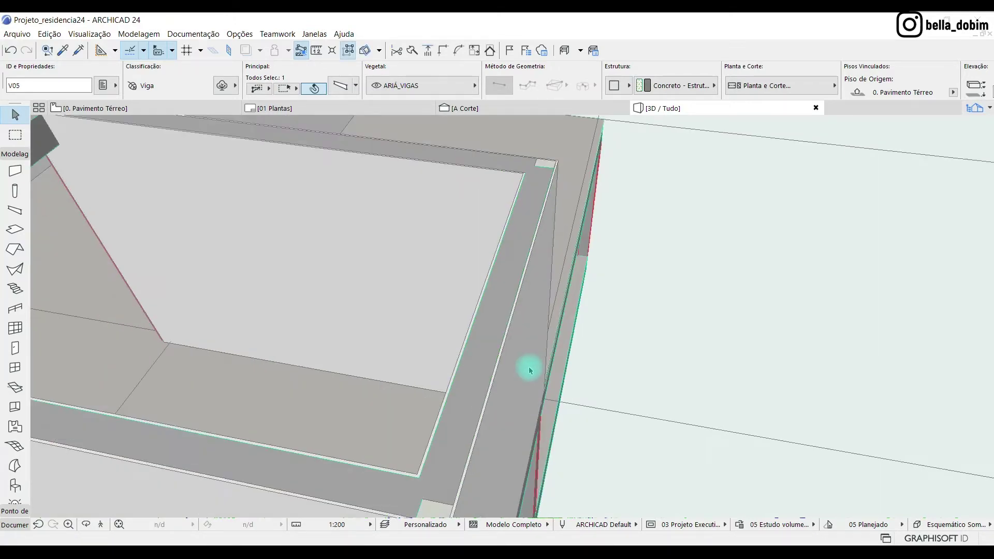
left_click(406, 455, "shift")
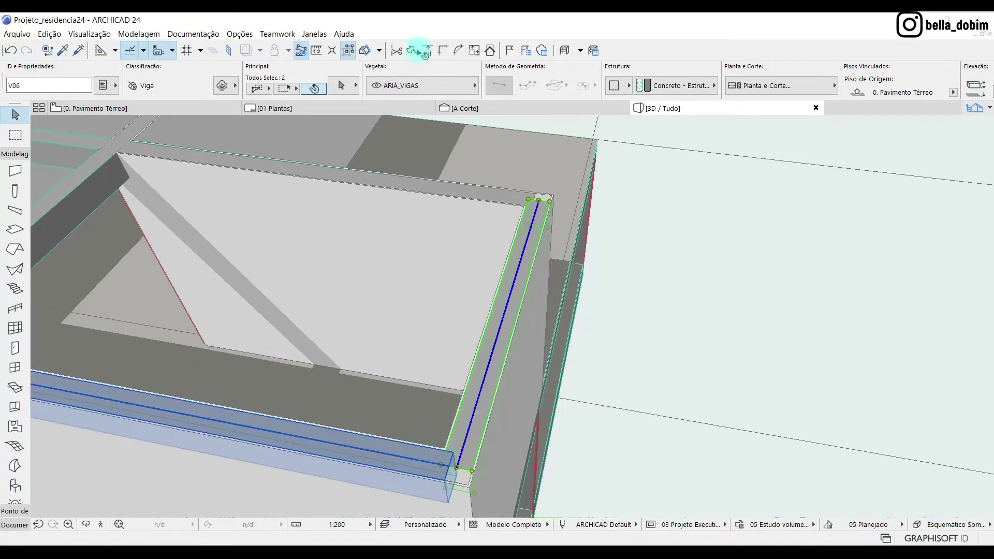
left_click(445, 51)
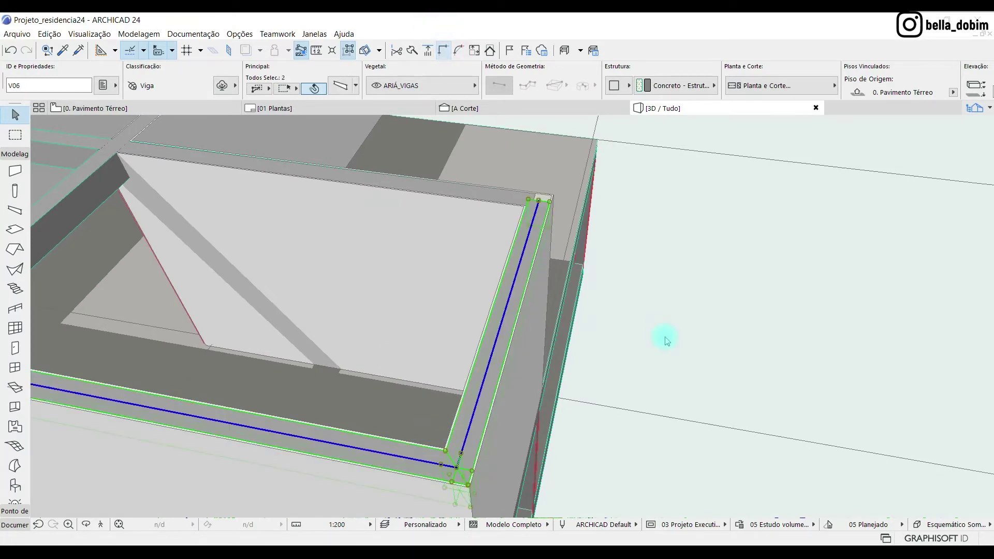
left_click(537, 230)
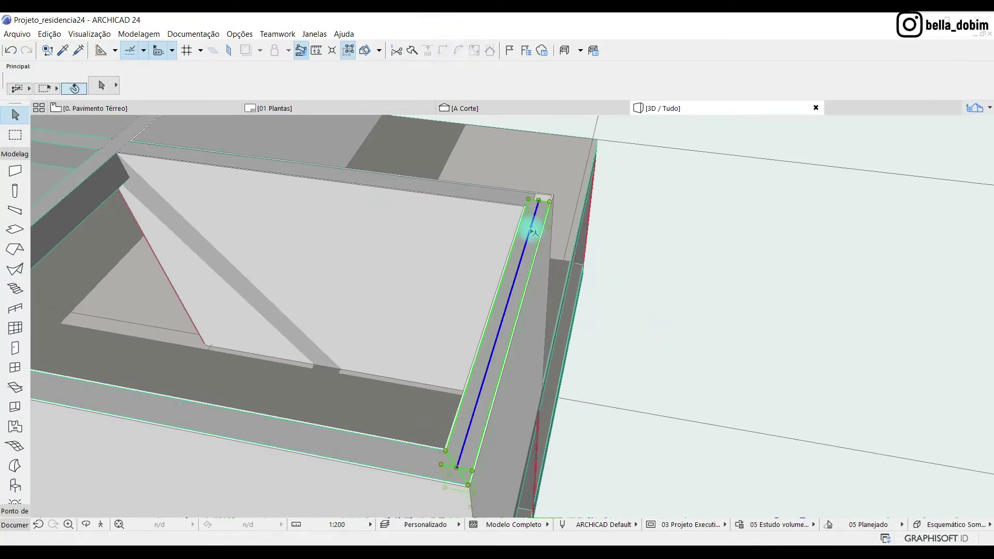
left_click(515, 195, "shift")
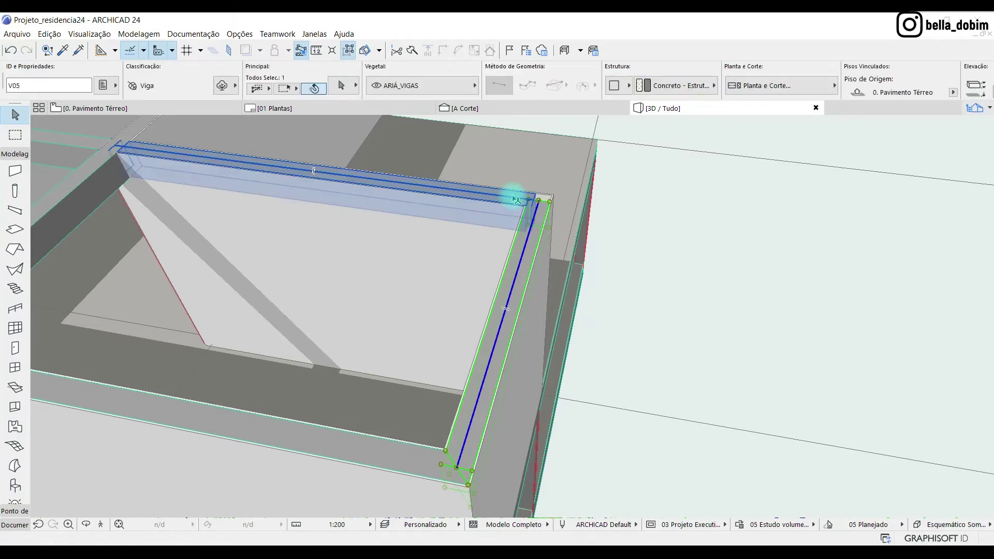
key("Escape")
left_click(801, 394)
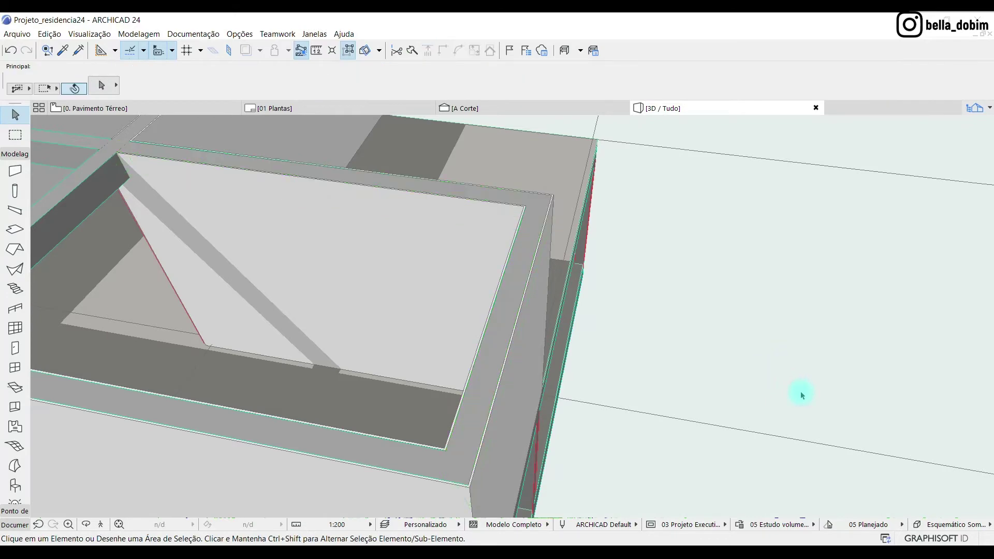
- In the ground-floor plan, shift the column at the L-shaped plan's inner corner on axis B so its edge meets the wall's block core face
scroll(801, 391, "down", 3)
scroll(544, 283, "down", 2)
scroll(351, 287, "up", 10)
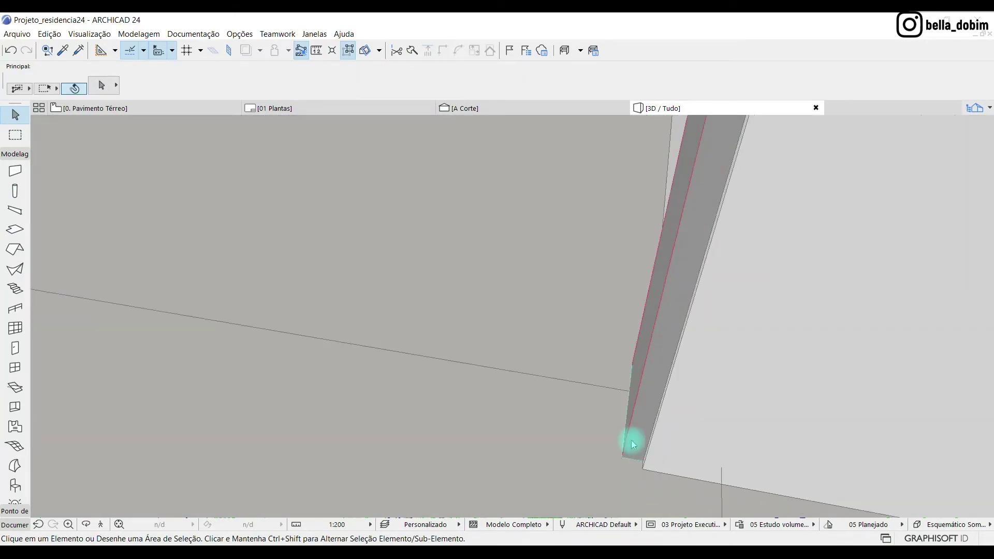
left_click_drag(634, 444, 636, 445)
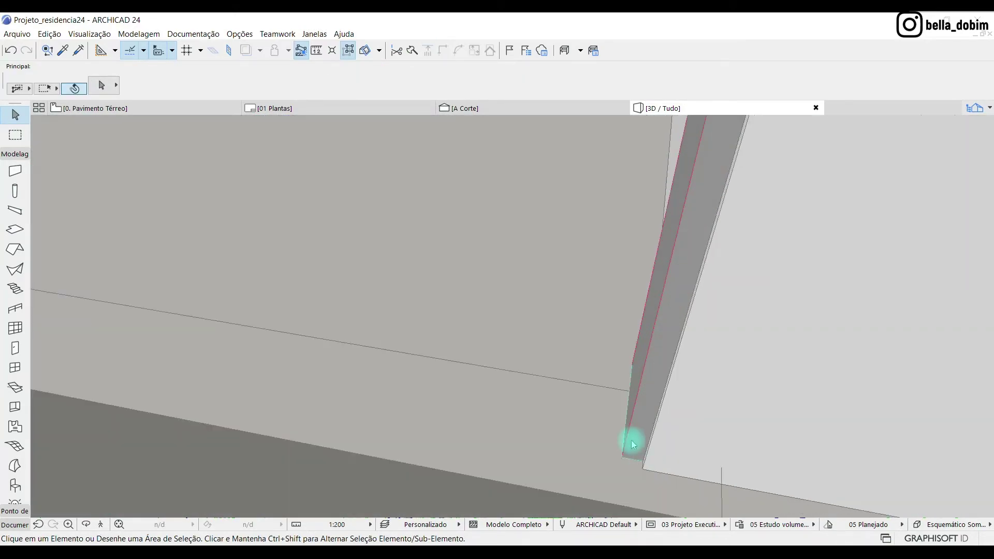
left_click(634, 444)
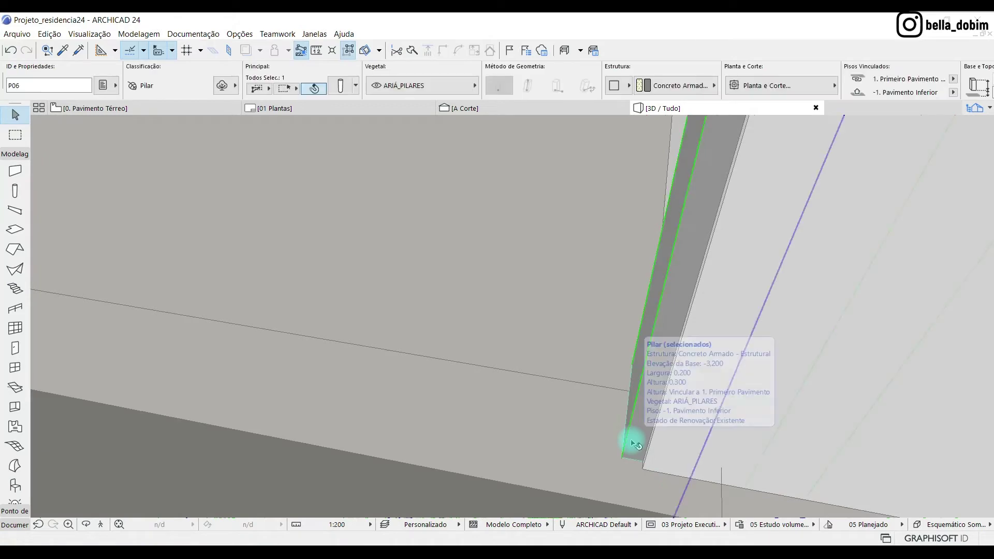
left_click(136, 110)
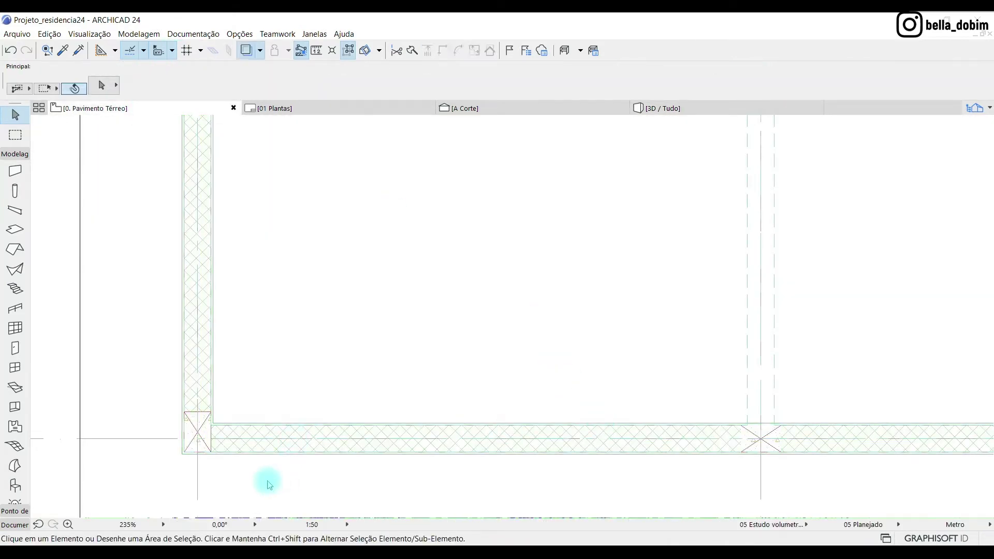
scroll(268, 481, "down", 2)
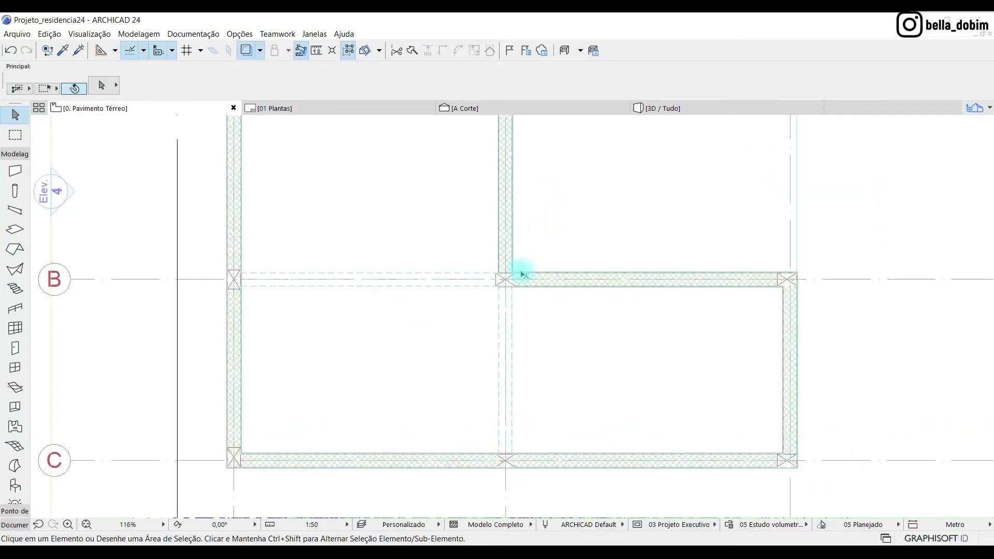
scroll(522, 275, "up", 4)
left_click(415, 282)
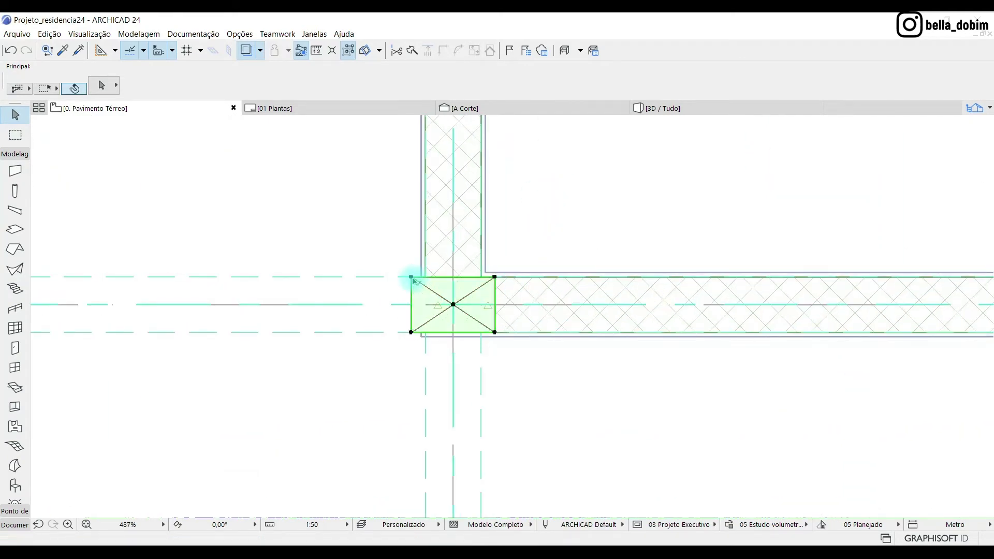
left_click(411, 277)
left_click(427, 279)
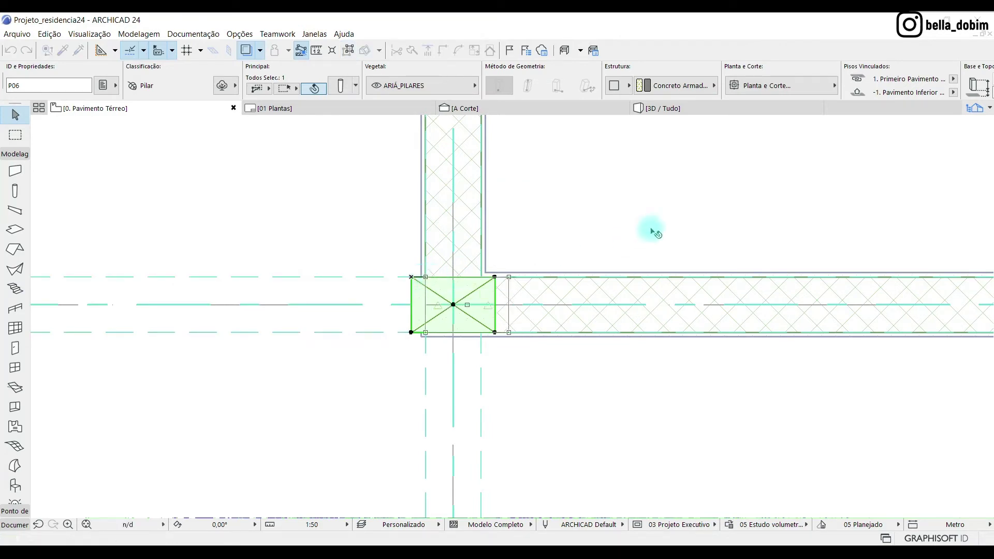
left_click(640, 230)
left_click(457, 281)
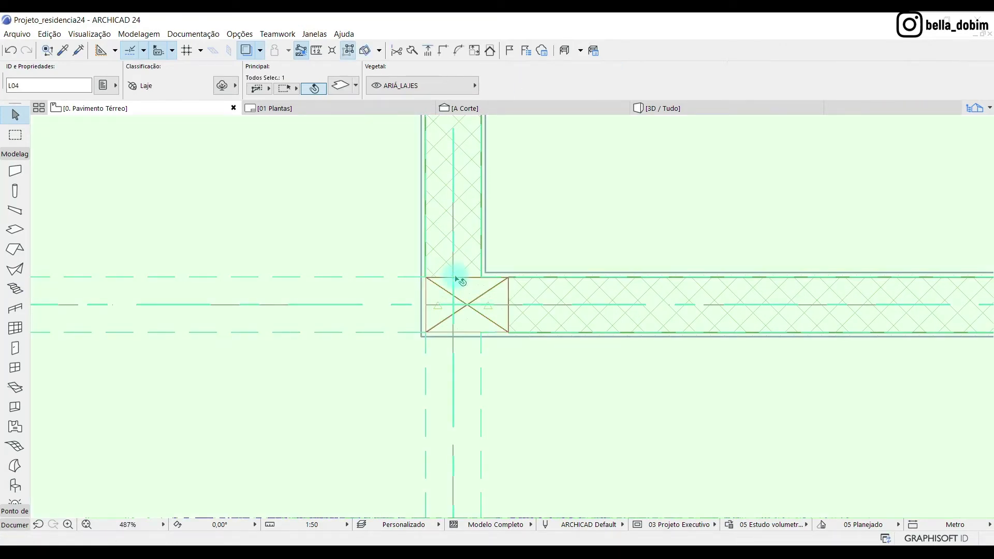
left_click(356, 334)
- Examine in plan how the columns, beam and walls line up along axis 03 at its corners with axes B and C
scroll(356, 333, "down", 10)
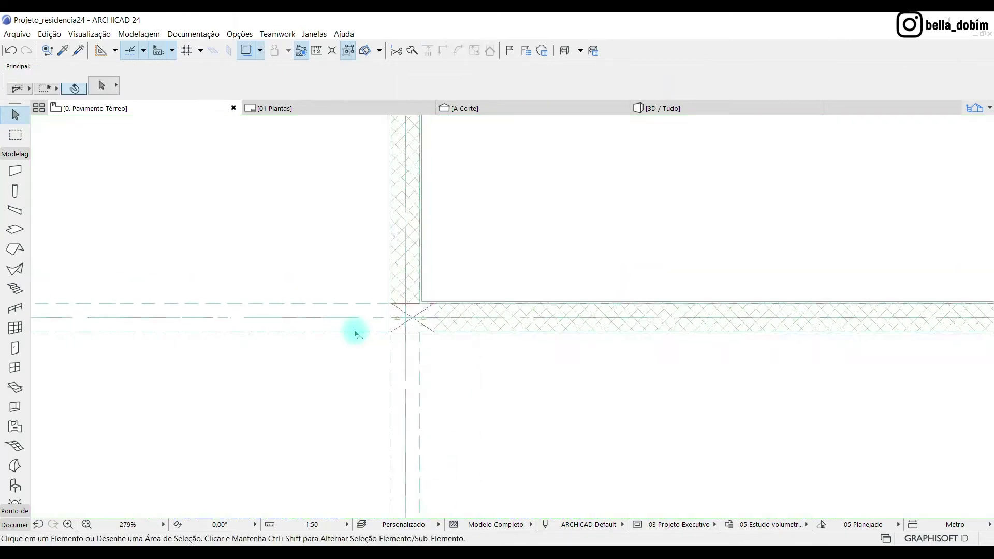
scroll(351, 228, "up", 3)
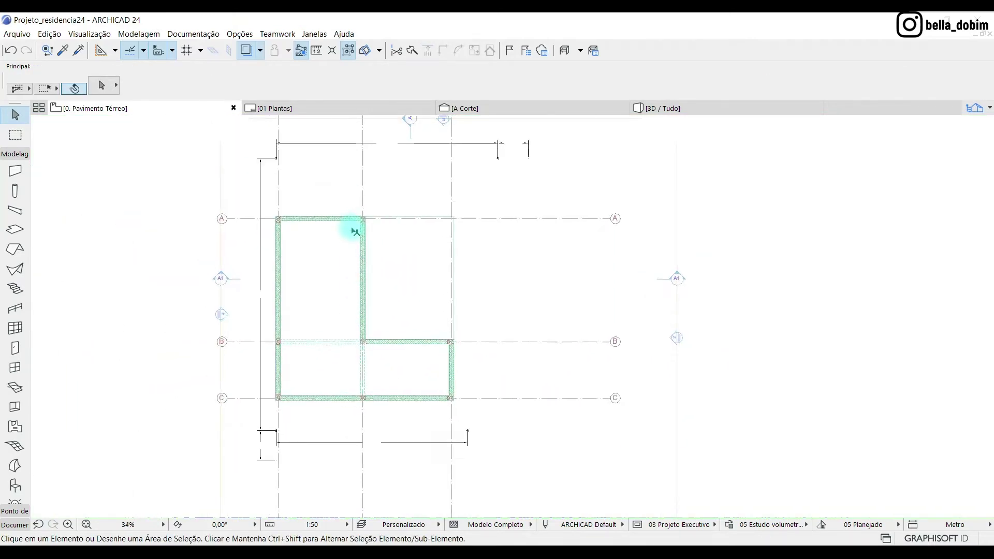
scroll(356, 231, "down", 1)
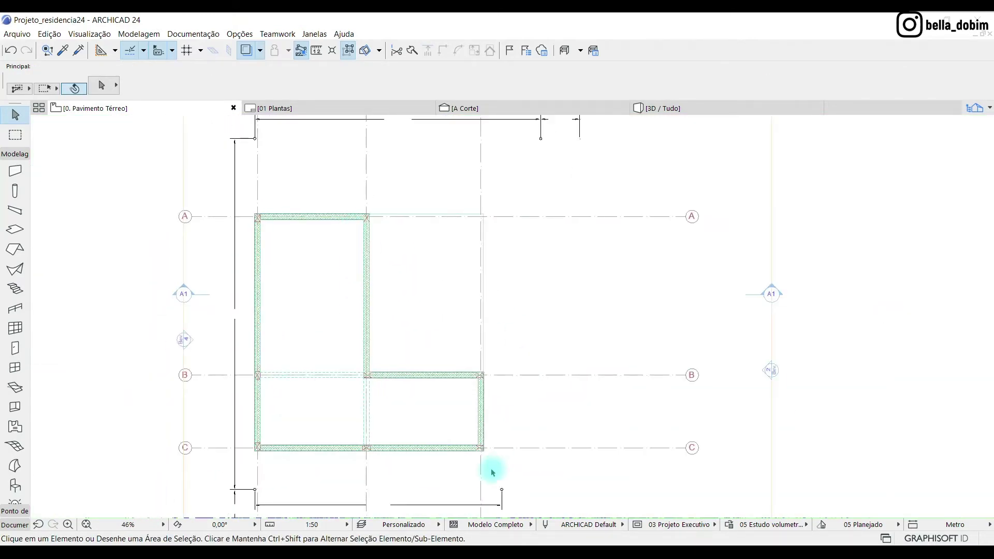
scroll(490, 468, "up", 3)
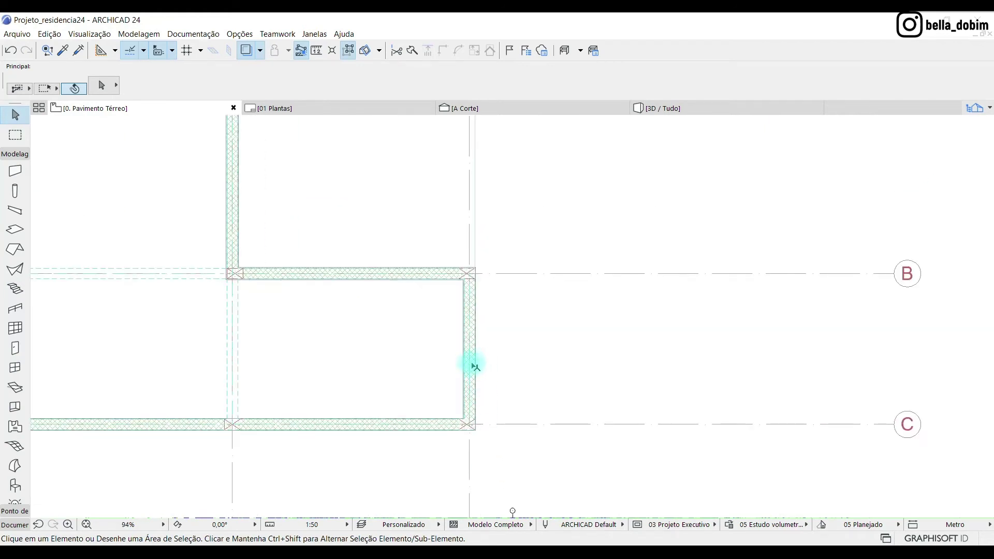
left_click(477, 305)
scroll(487, 291, "up", 3)
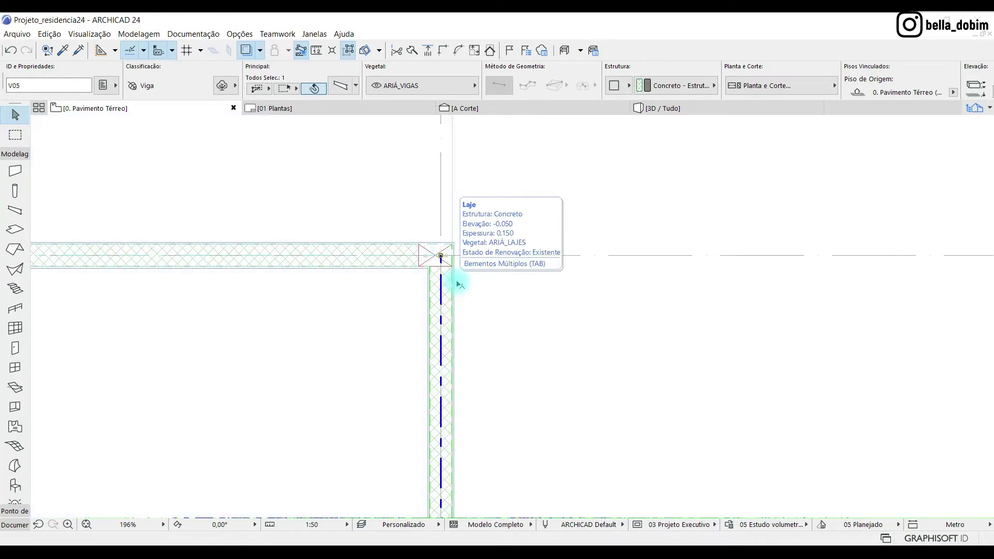
scroll(459, 284, "up", 4)
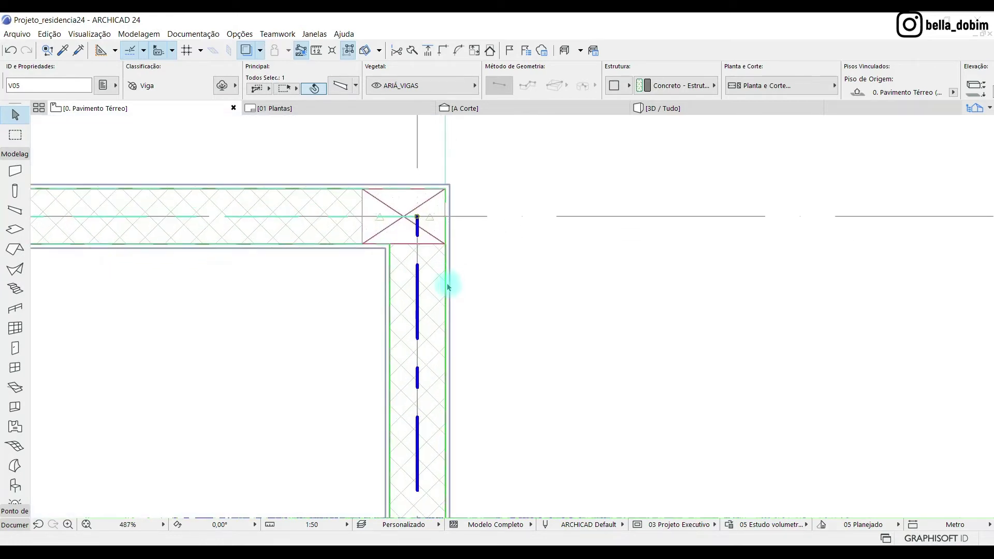
left_click(450, 285)
scroll(557, 312, "down", 7)
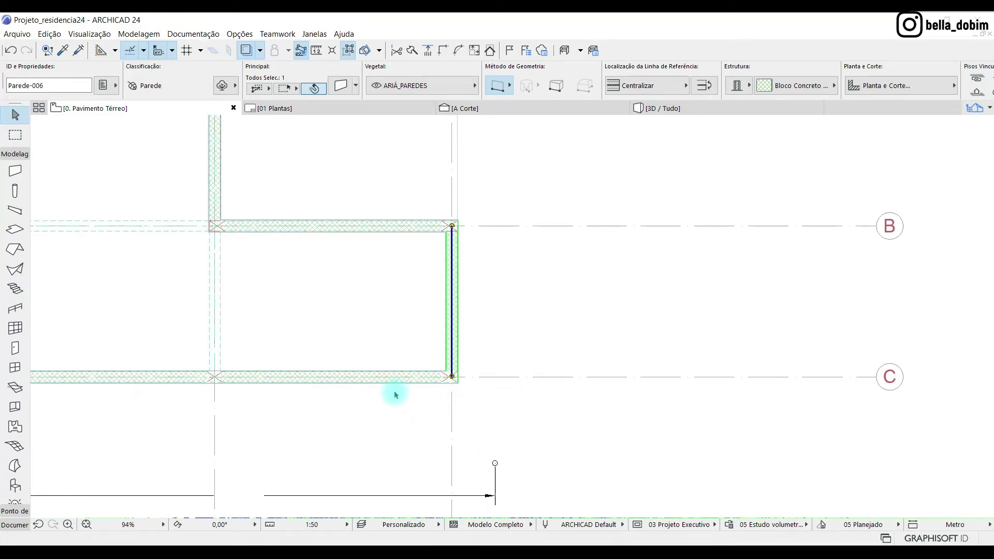
scroll(435, 389, "up", 8)
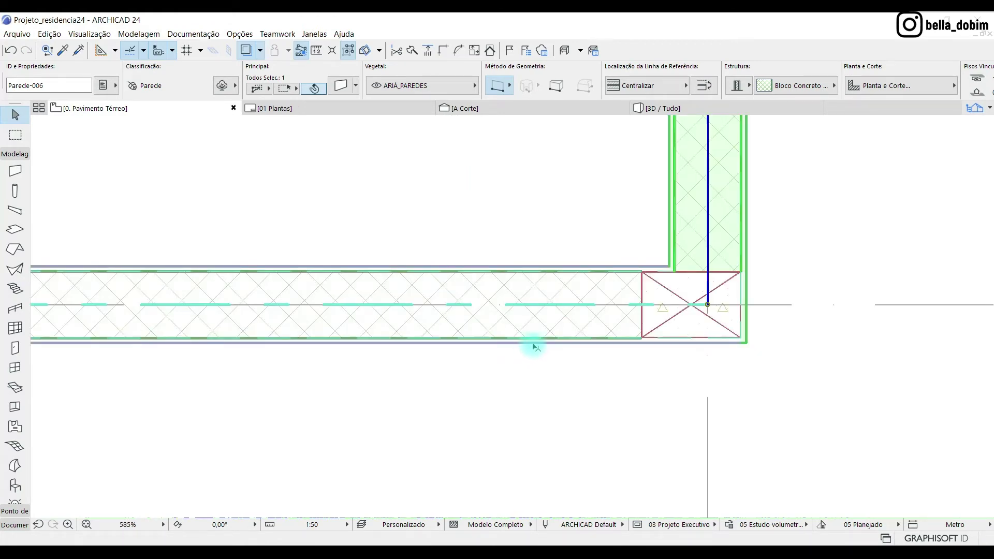
- Split the block wall on axis C at the centre of its middle column, keeping the part towards axis 03 selected
left_click(544, 290)
scroll(732, 428, "down", 5)
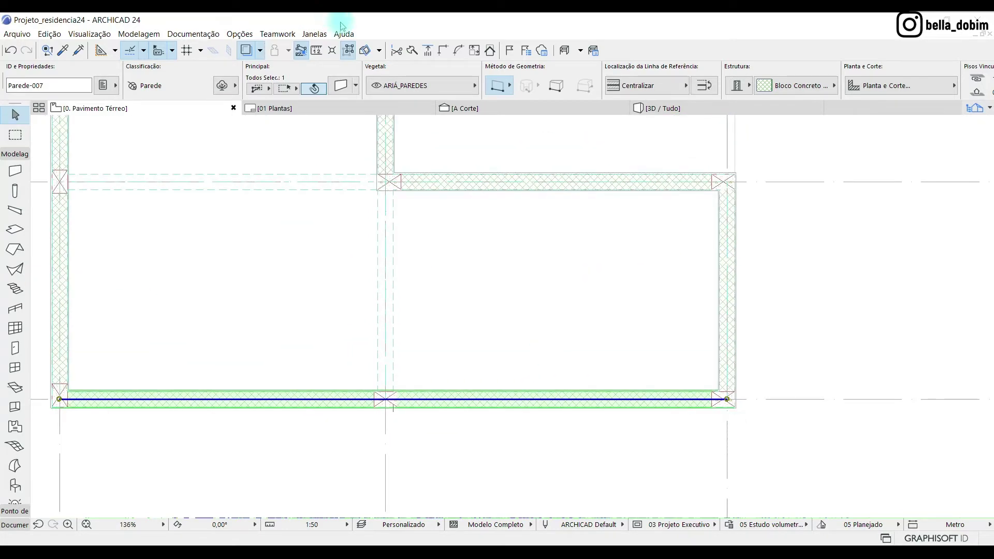
left_click(412, 50)
scroll(386, 400, "up", 3)
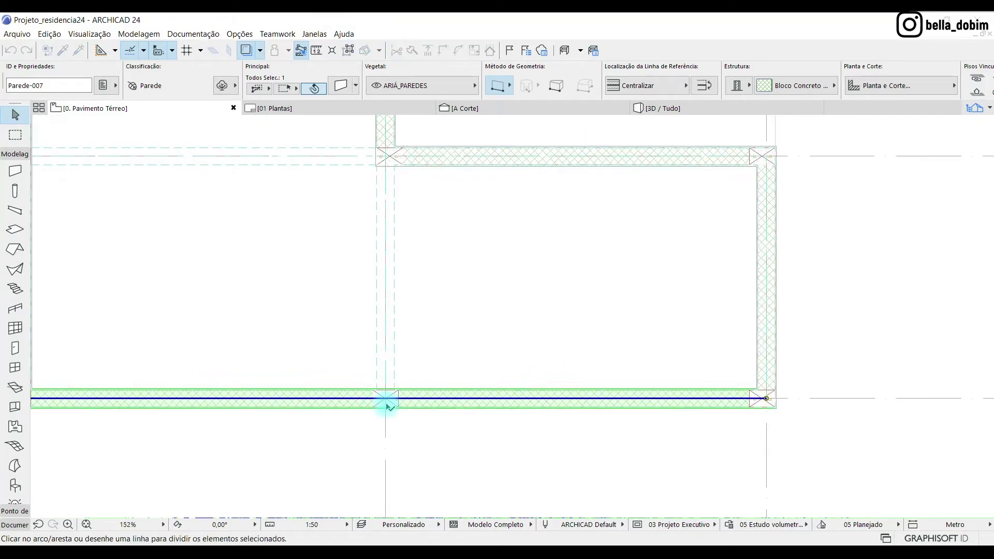
scroll(386, 399, "up", 3)
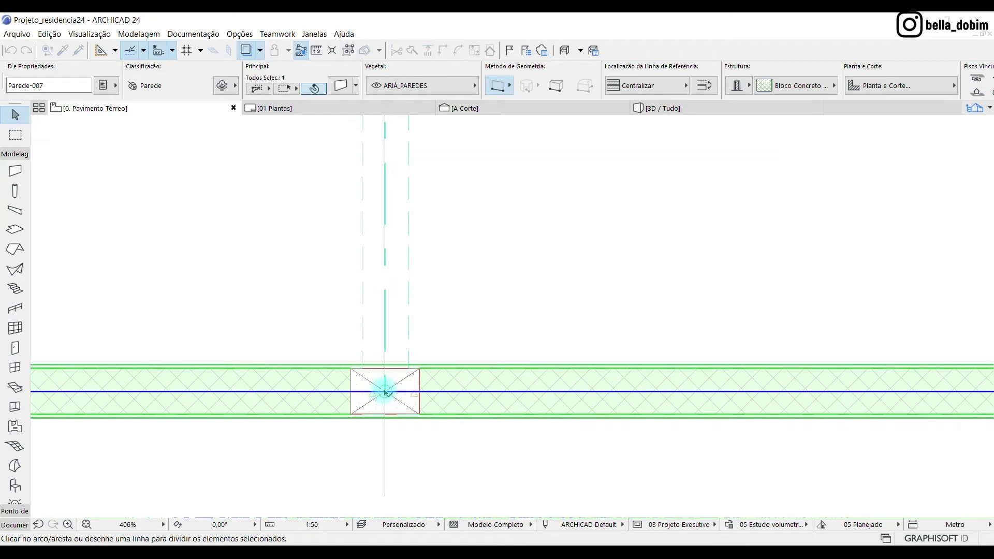
left_click(386, 391)
left_click(387, 288)
left_click(616, 313)
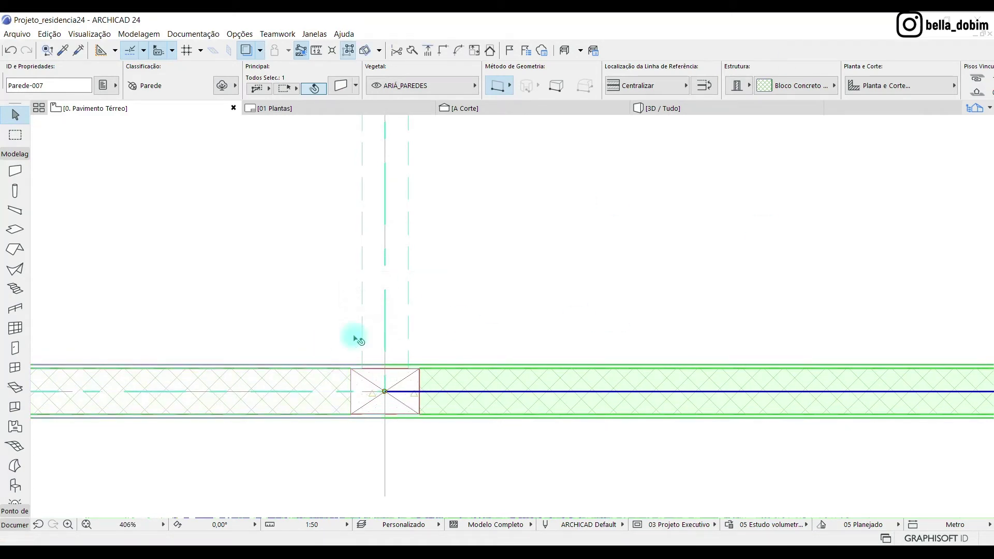
- Move the shared endpoint of the two axis C wall segments to the far edge of the crossing beam, away from axis 03
scroll(290, 396, "down", 3)
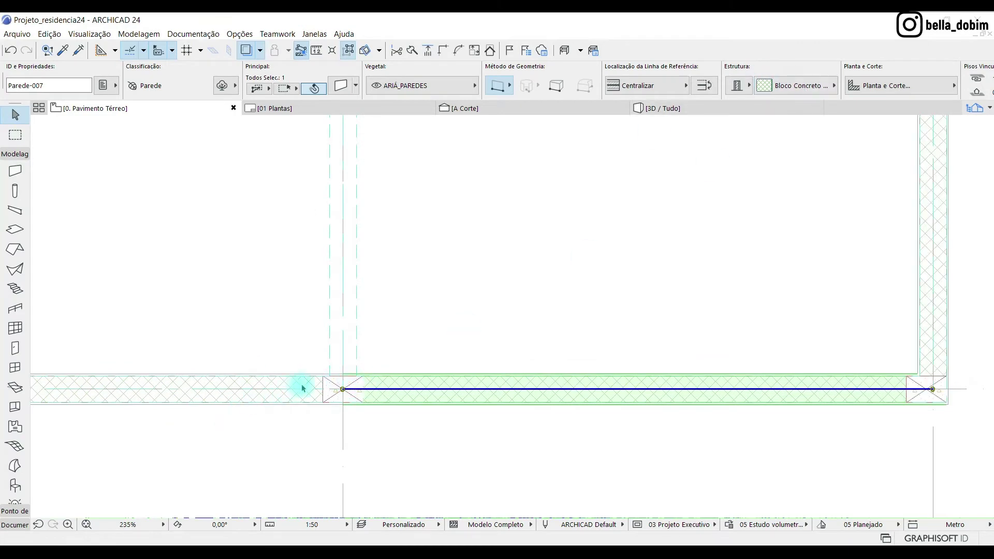
scroll(303, 388, "up", 5)
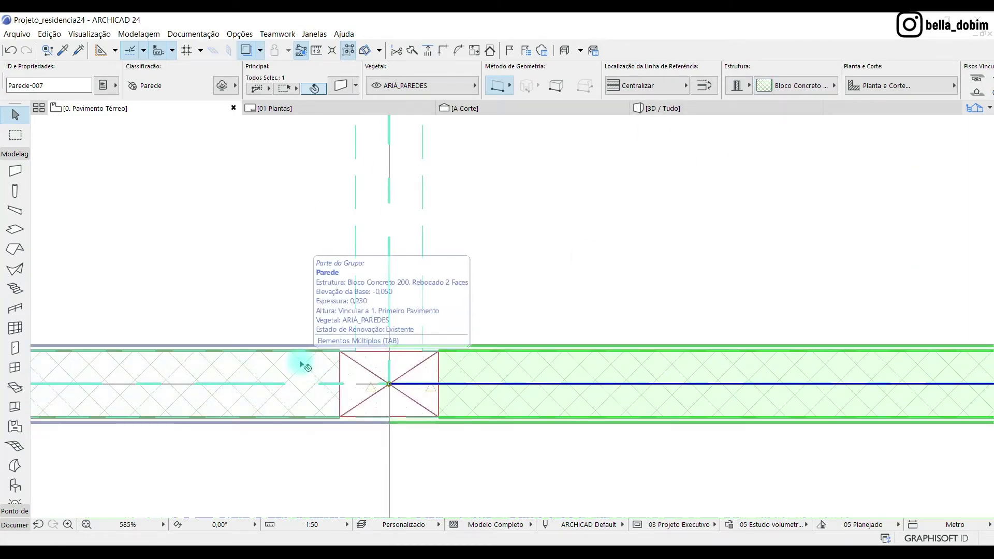
left_click(303, 364, "shift")
left_click(390, 385)
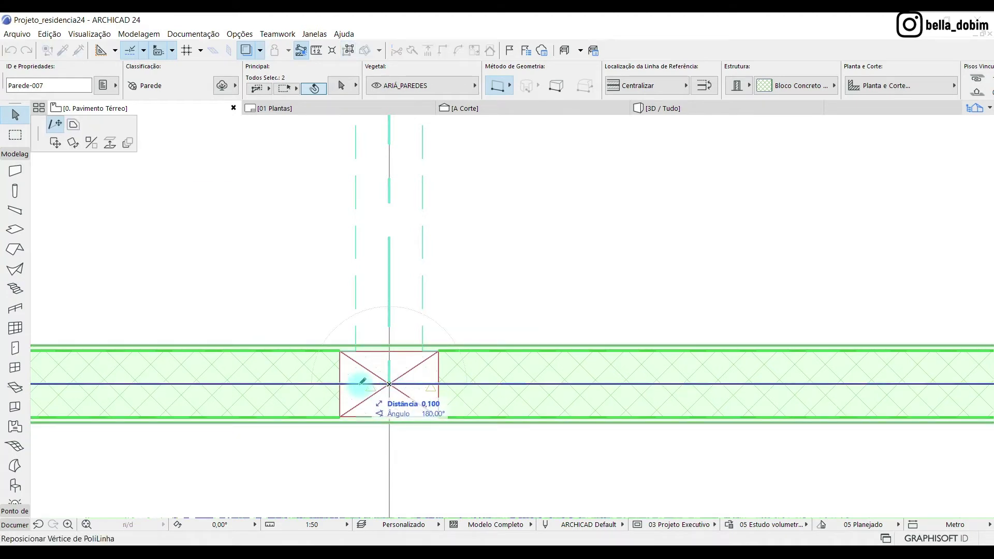
left_click(359, 351)
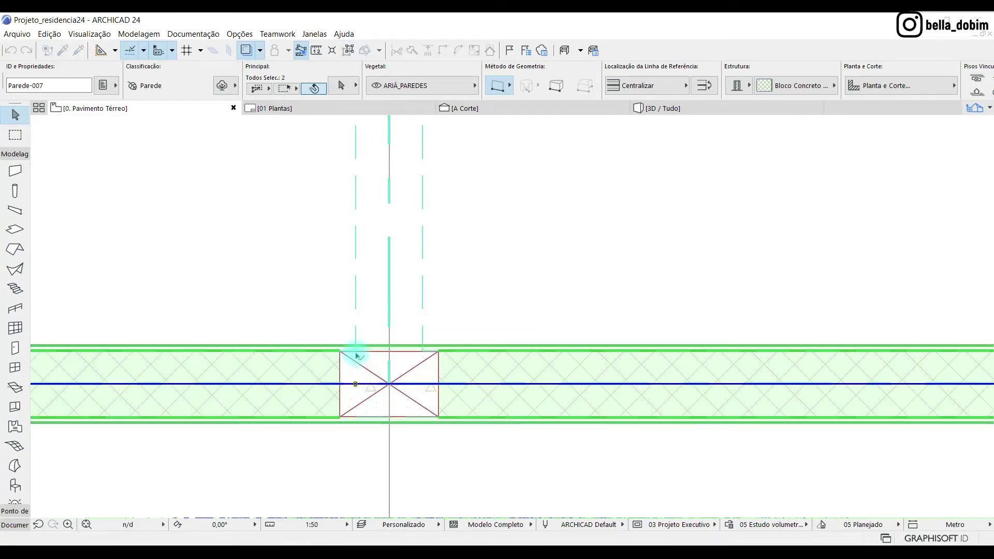
scroll(266, 399, "down", 2)
scroll(305, 445, "down", 1)
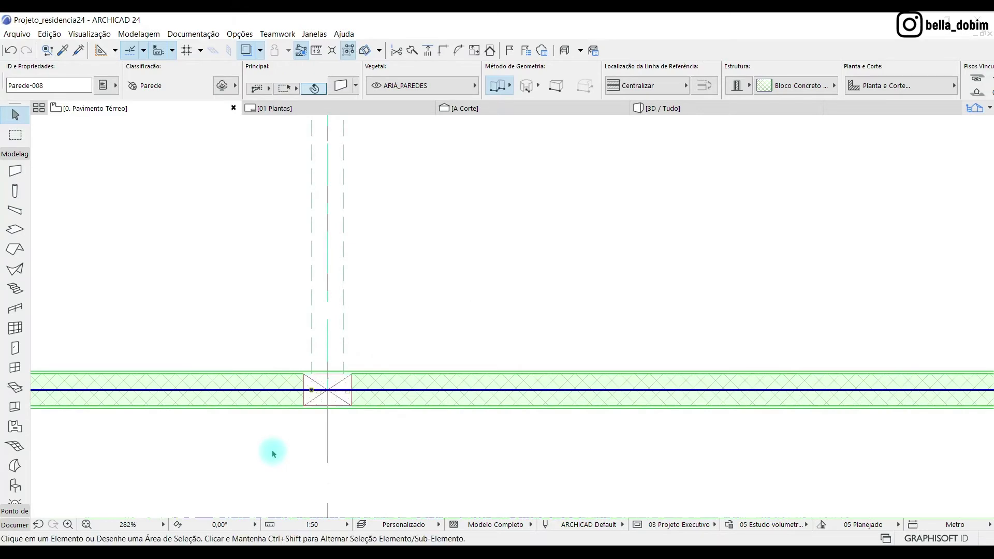
left_click(274, 454)
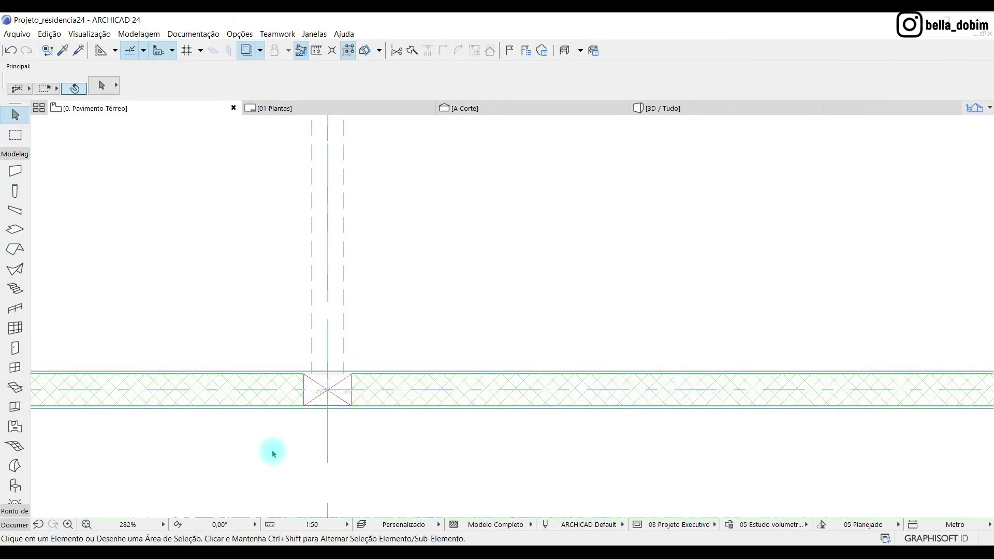
- Set the home storey of the axis C block wall segment towards axis 03 to -1. Pavimento Inferior
left_click(405, 406)
key("ctrl+t")
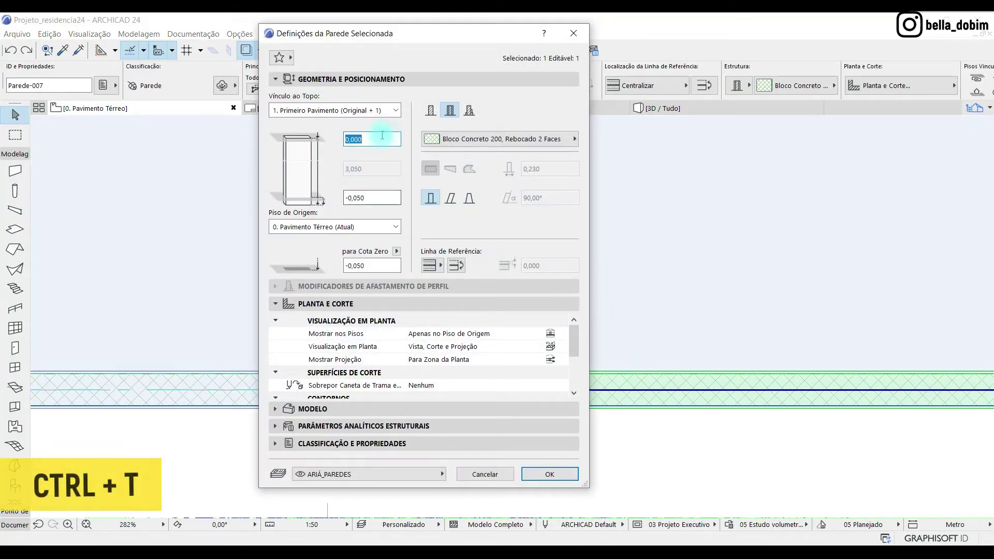
left_click(387, 111)
left_click(387, 111)
left_click(356, 227)
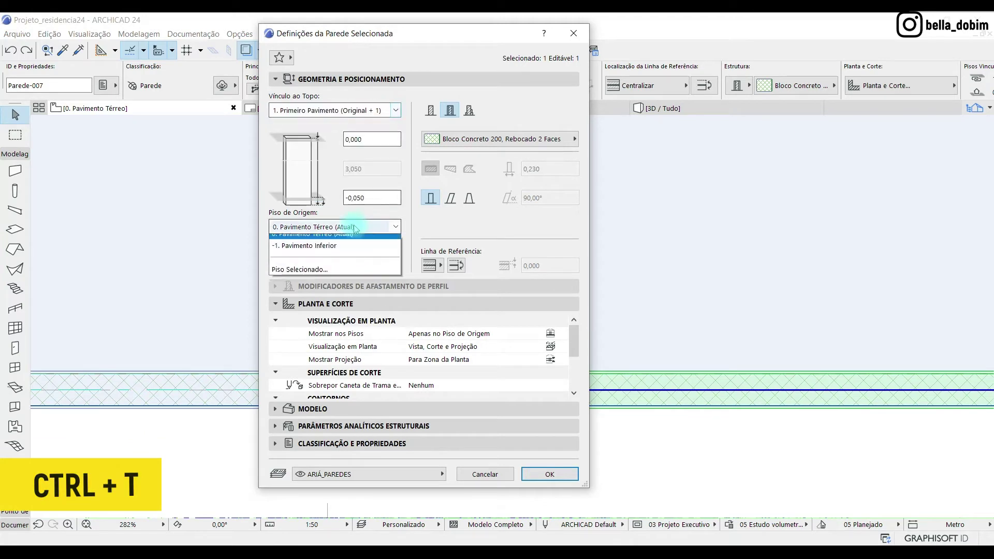
left_click(318, 275)
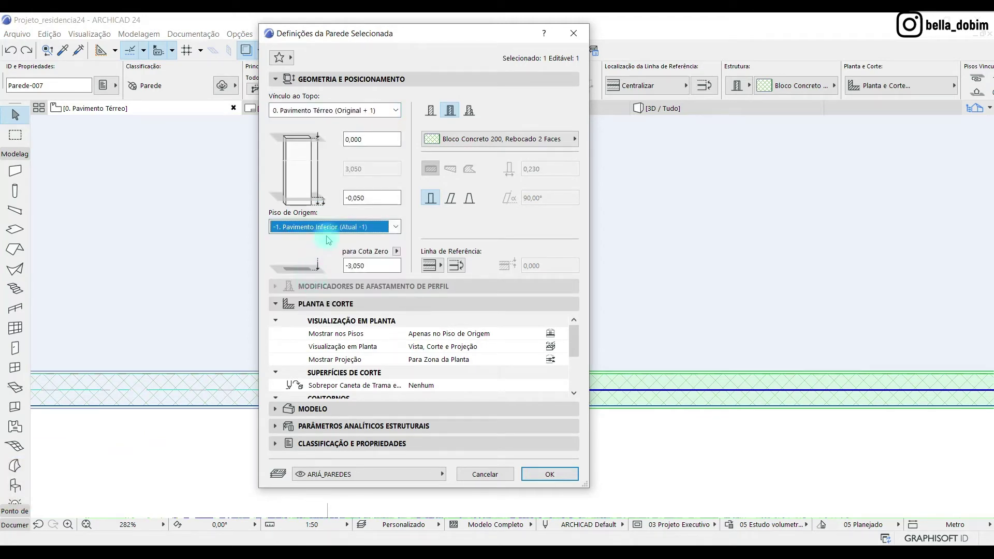
- Link the same wall segment's top to 1. Primeiro Pavimento with a 0,000 top offset and apply the settings
left_click(356, 110)
left_click(314, 146)
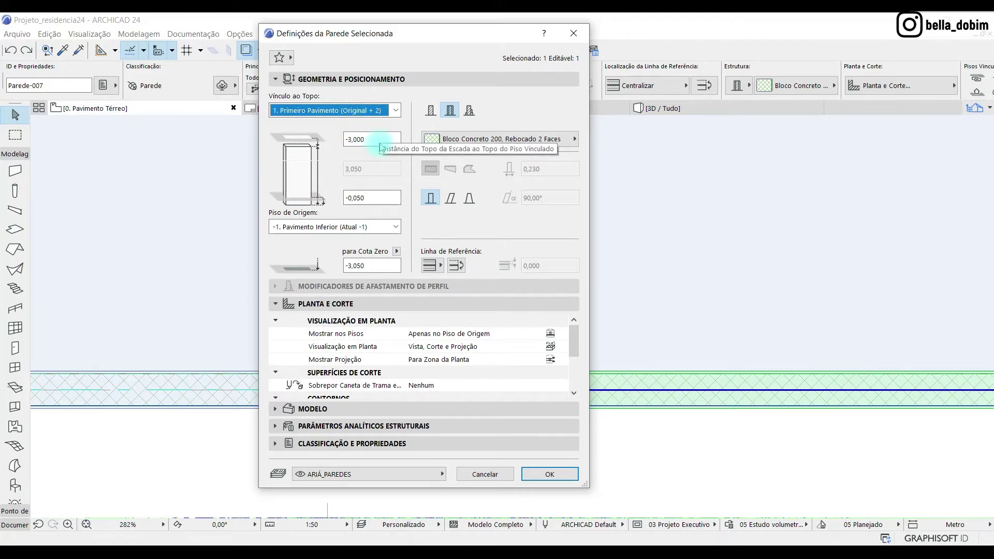
left_click_drag(372, 140, 336, 142)
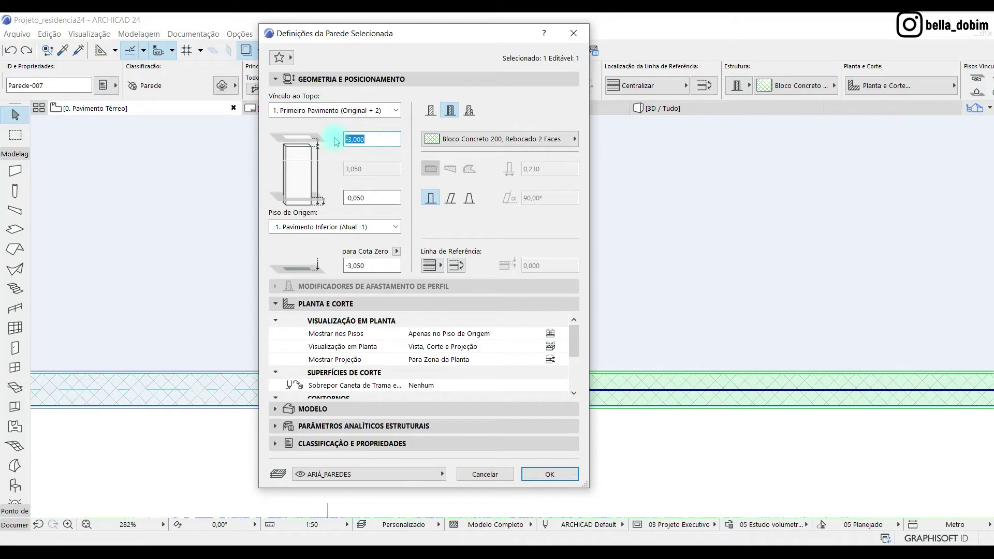
type("-")
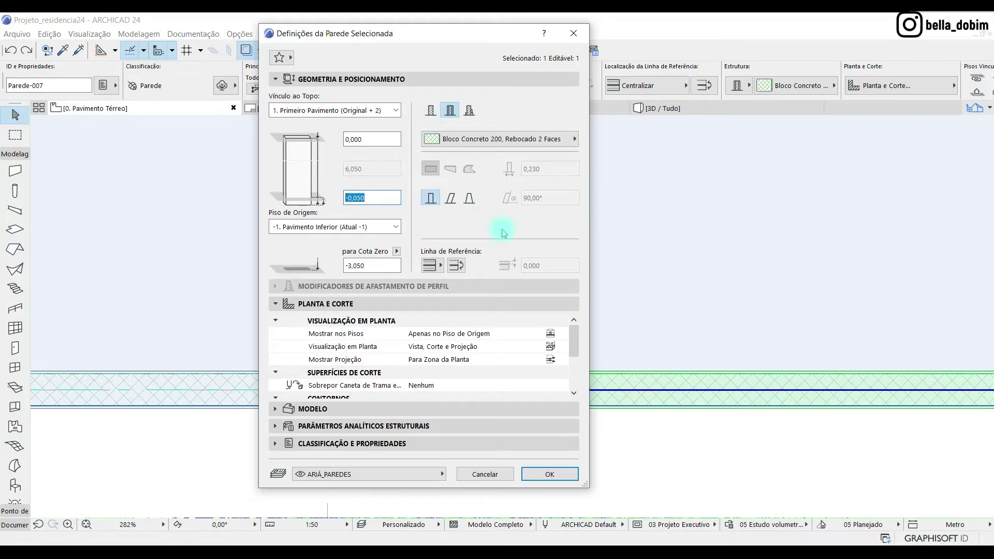
left_click(551, 474)
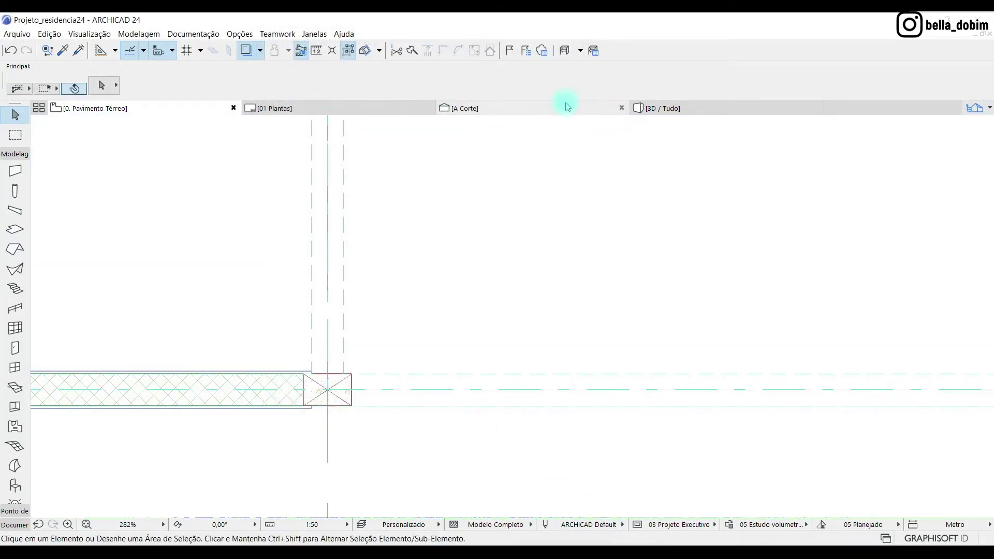
- Check the two-storey axis C wall segment in the 3D model and compare it with the ground-floor plan
left_click(665, 108)
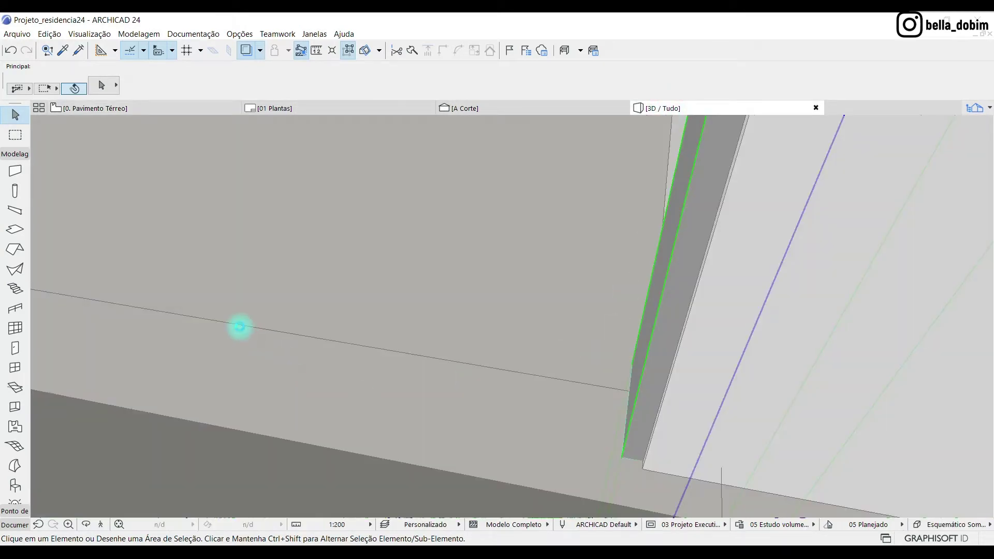
left_click(347, 321)
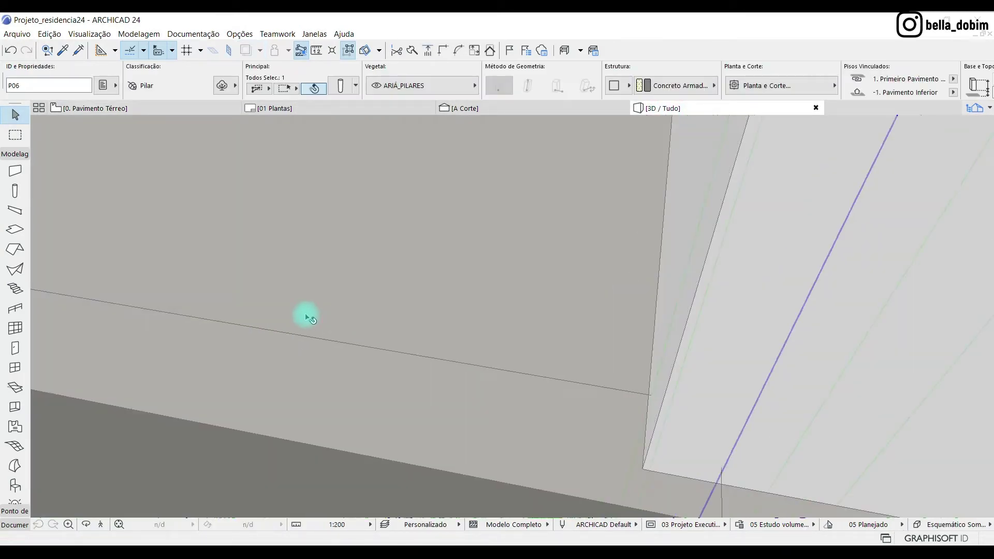
scroll(354, 327, "down", 10)
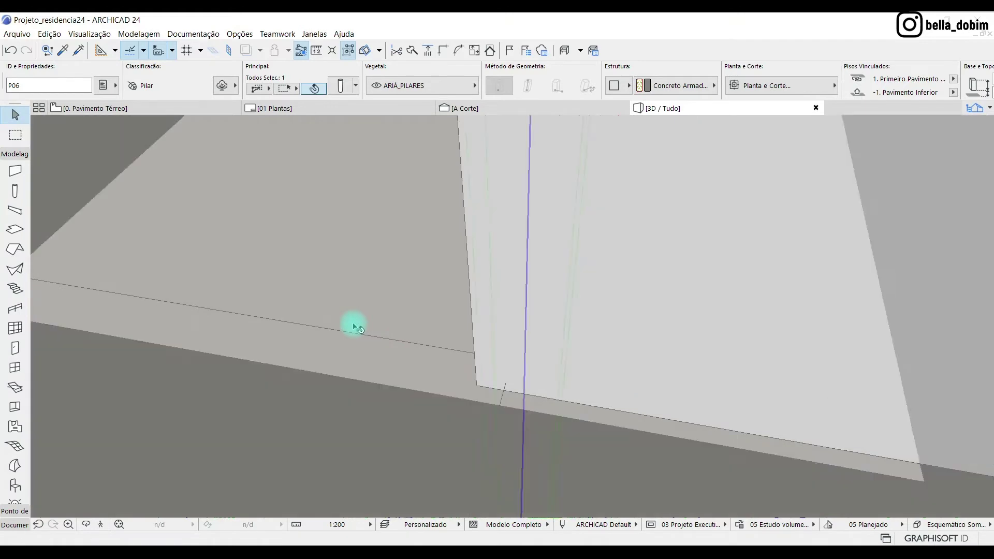
scroll(360, 309, "down", 5)
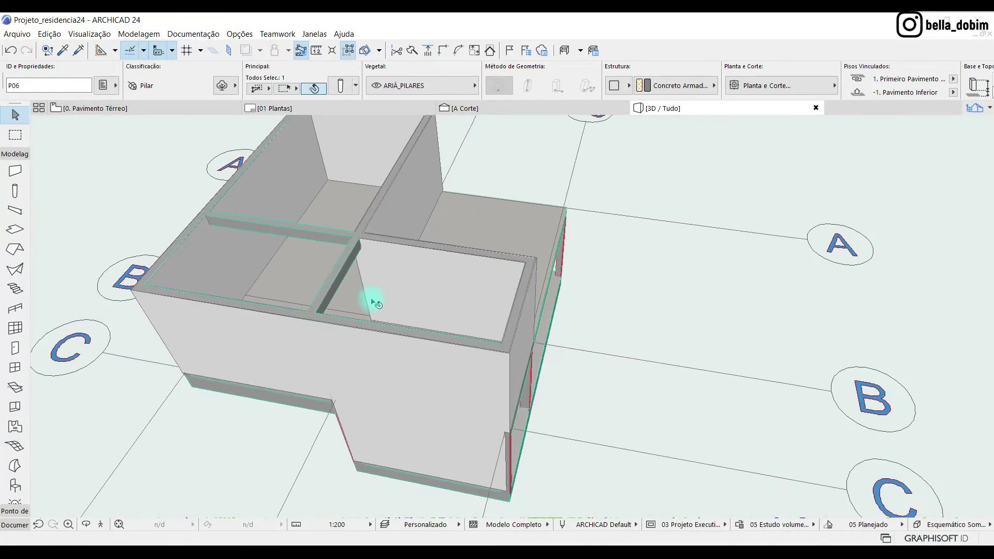
left_click(732, 326)
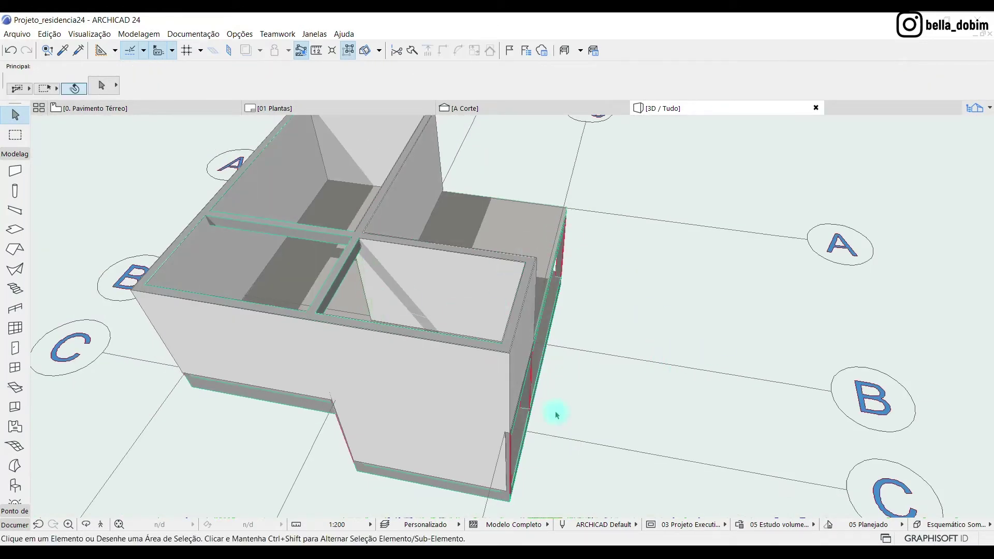
left_click(458, 455)
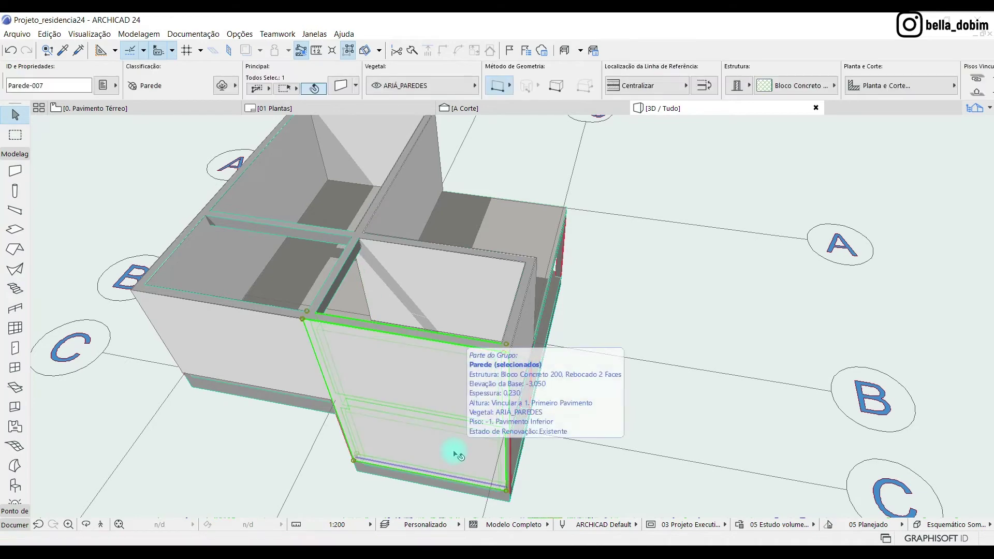
left_click(114, 109)
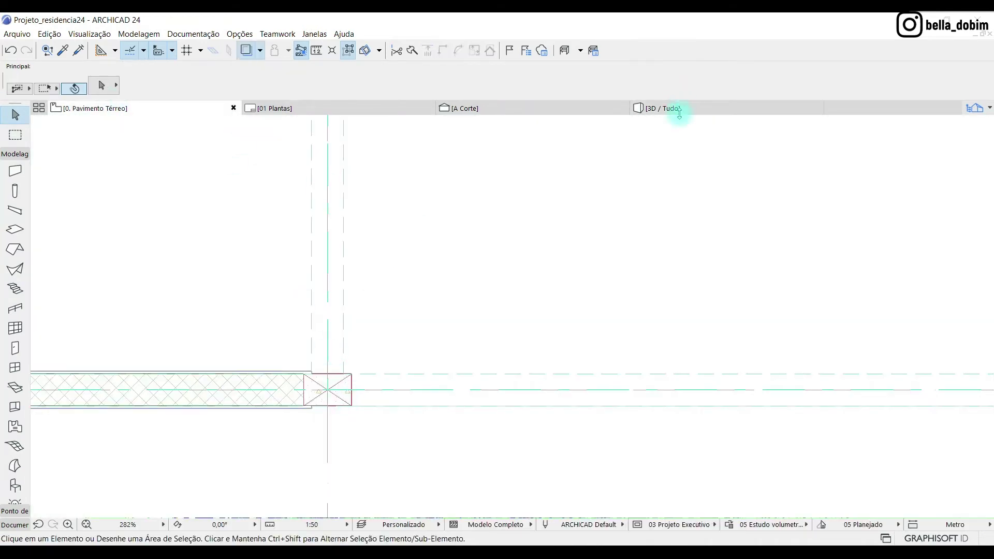
left_click(685, 108)
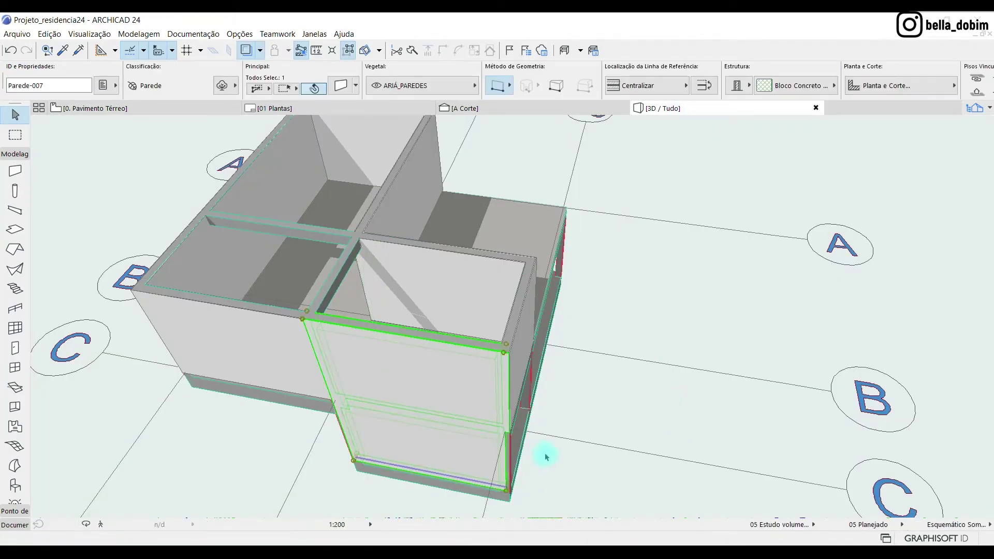
- Set the two-storey axis C wall segment's floor plan display to Todos os Pisos Relevantes
left_click(566, 394)
left_click_drag(567, 394, 676, 411)
left_click(457, 439)
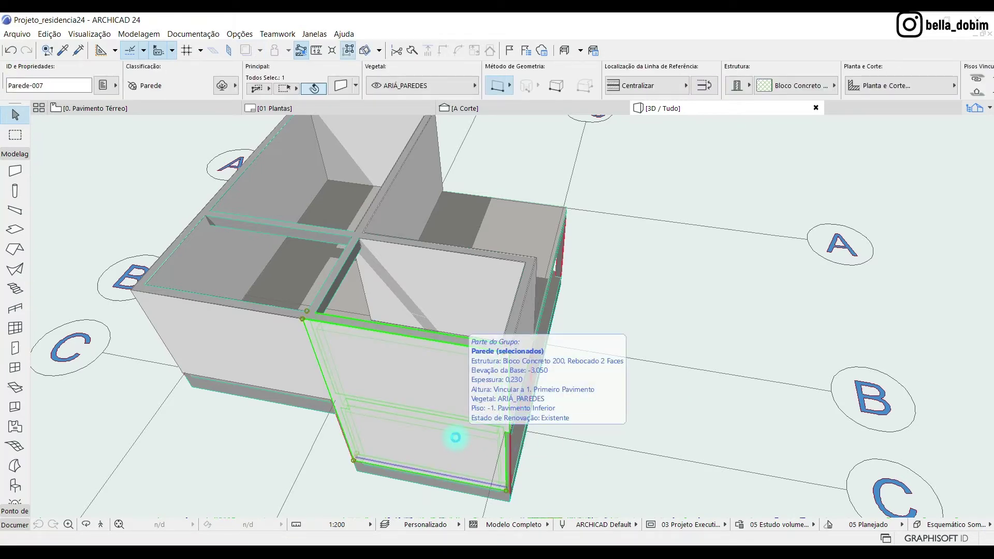
double_click(455, 438)
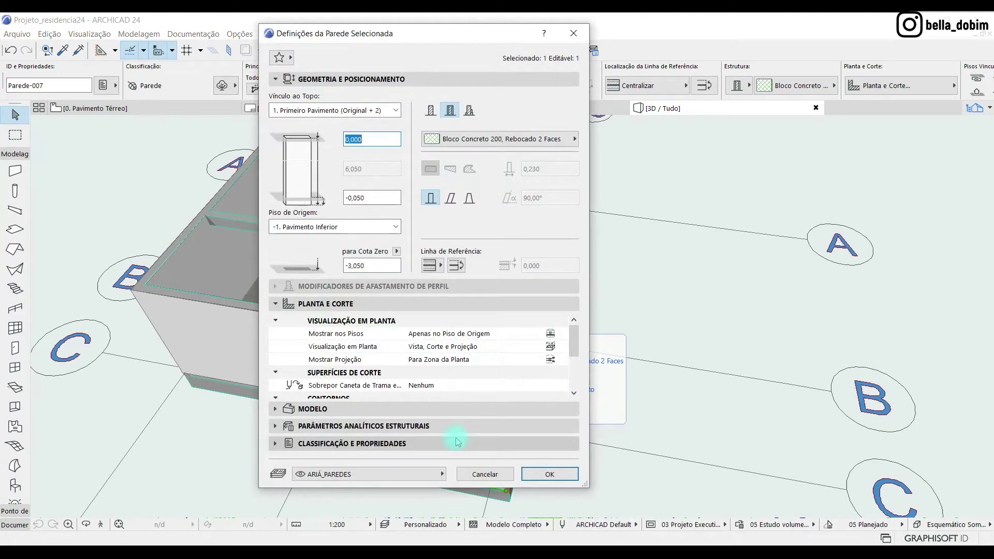
left_click(562, 334)
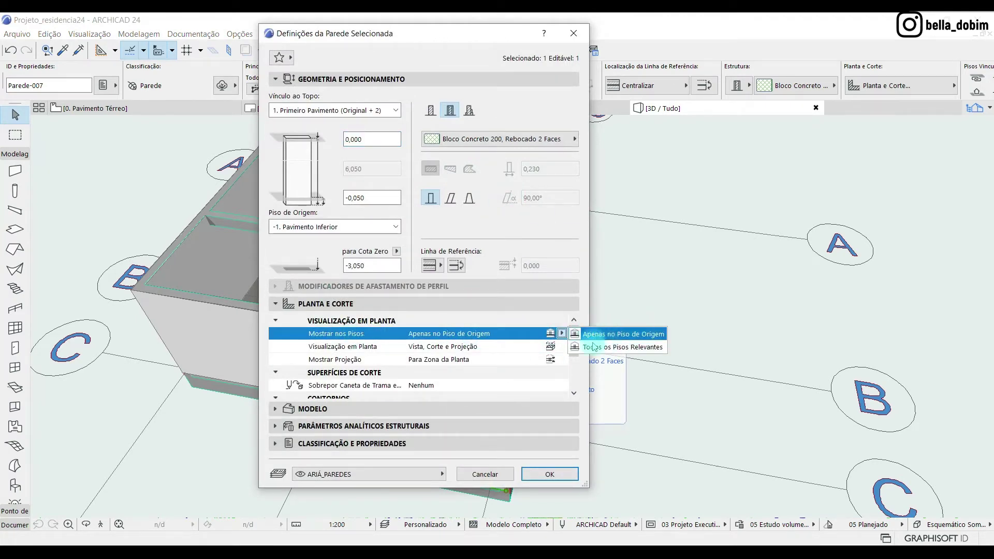
left_click(631, 354)
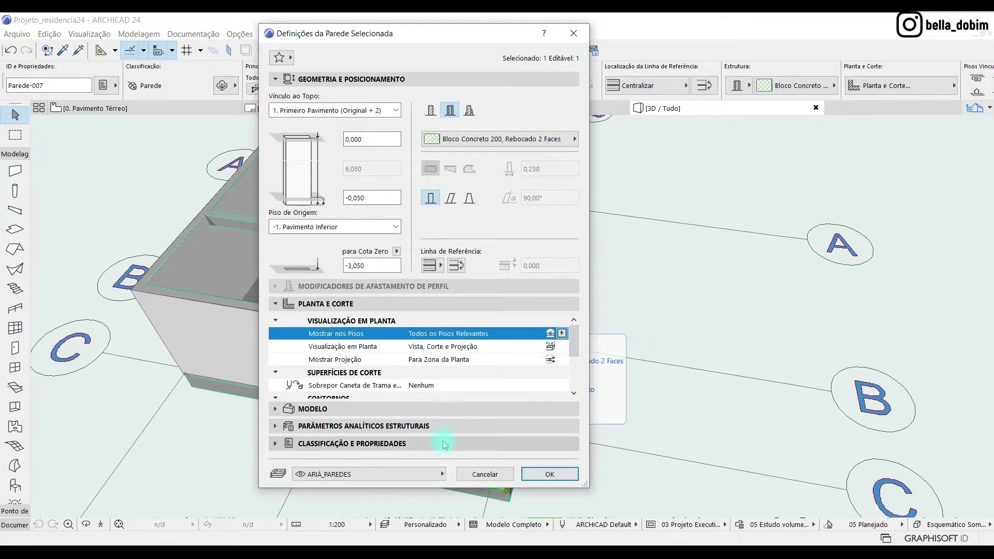
left_click(549, 474)
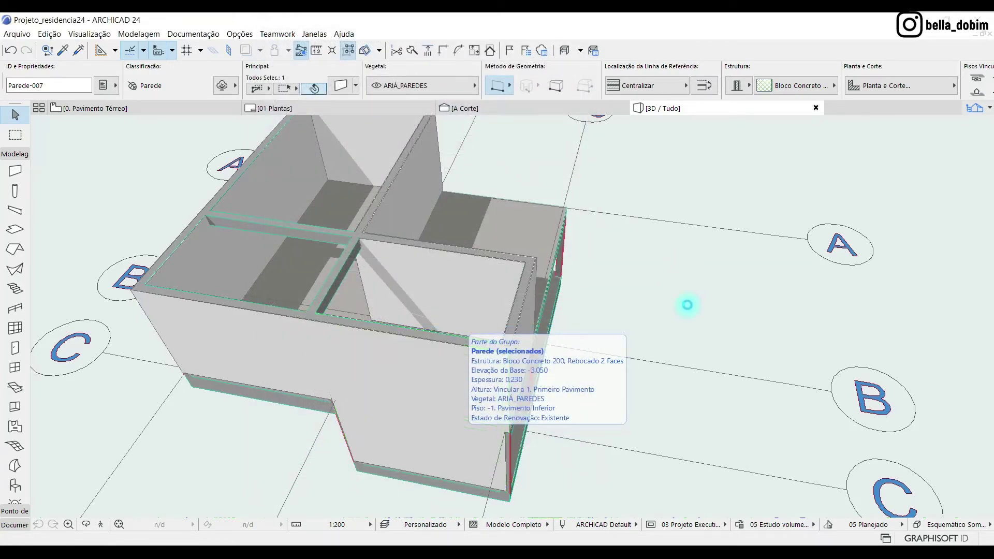
left_click(615, 299)
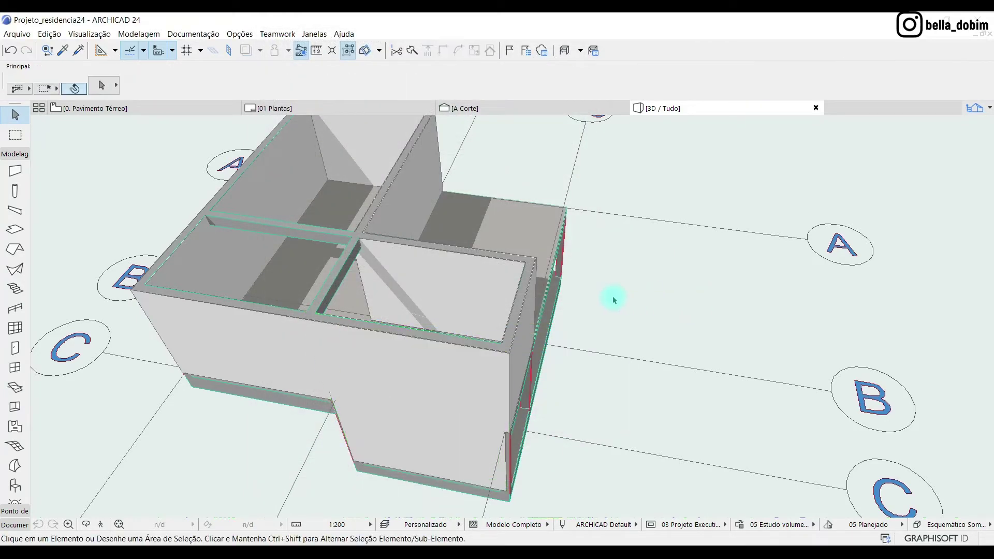
- Inspect the axis C wall in the ground-floor plan and the axis 03 side of the building in 3D
left_click(181, 107)
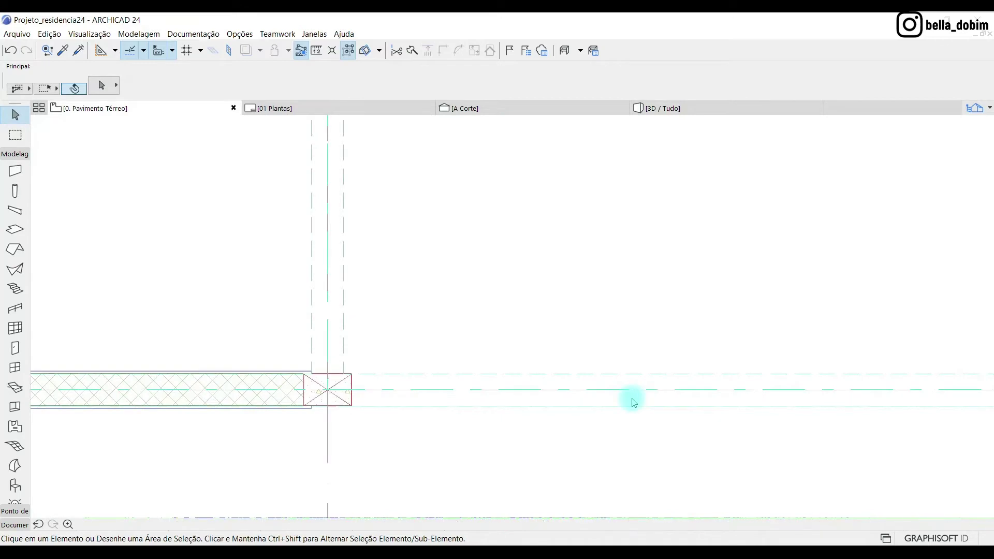
scroll(508, 450, "down", 5)
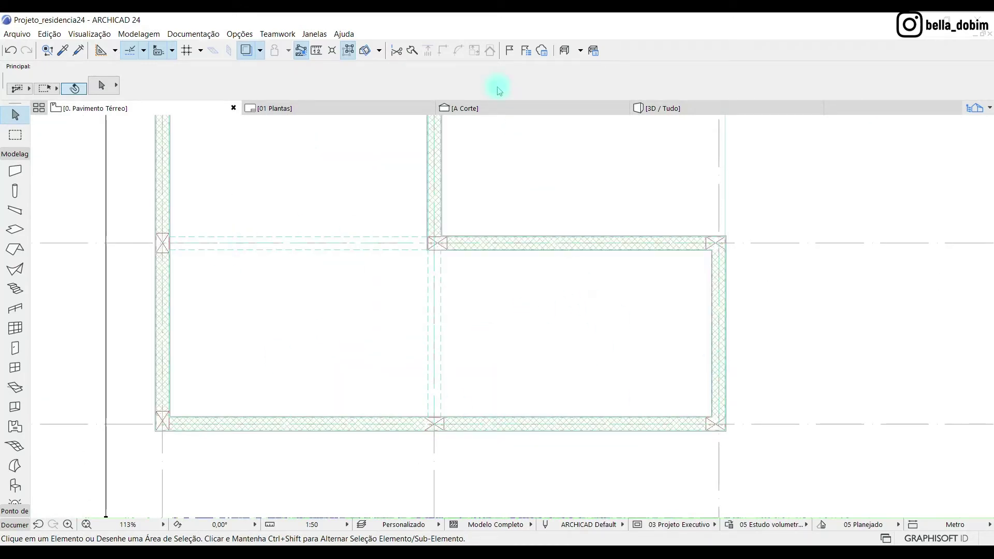
left_click(678, 109)
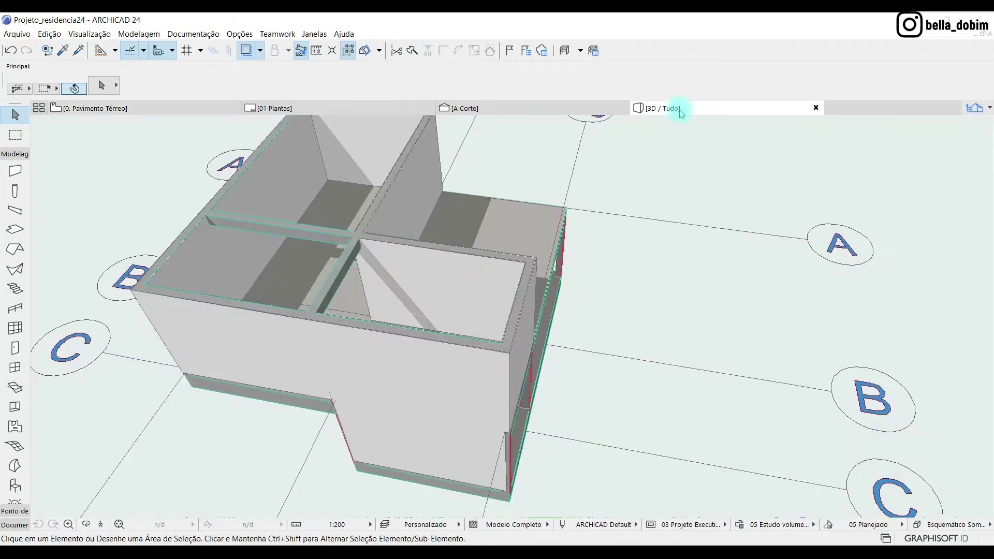
left_click_drag(514, 466, 474, 219)
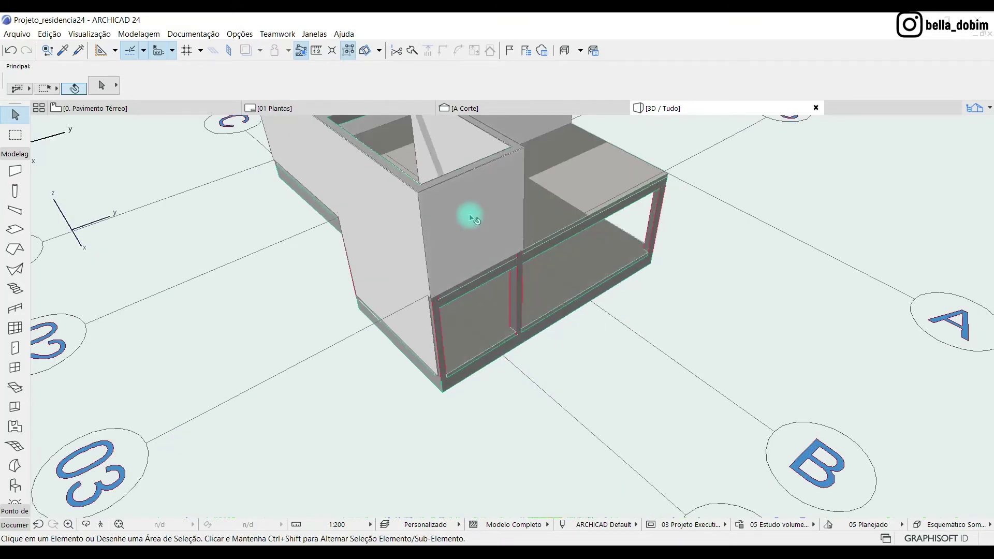
left_click(472, 218)
left_click(803, 312)
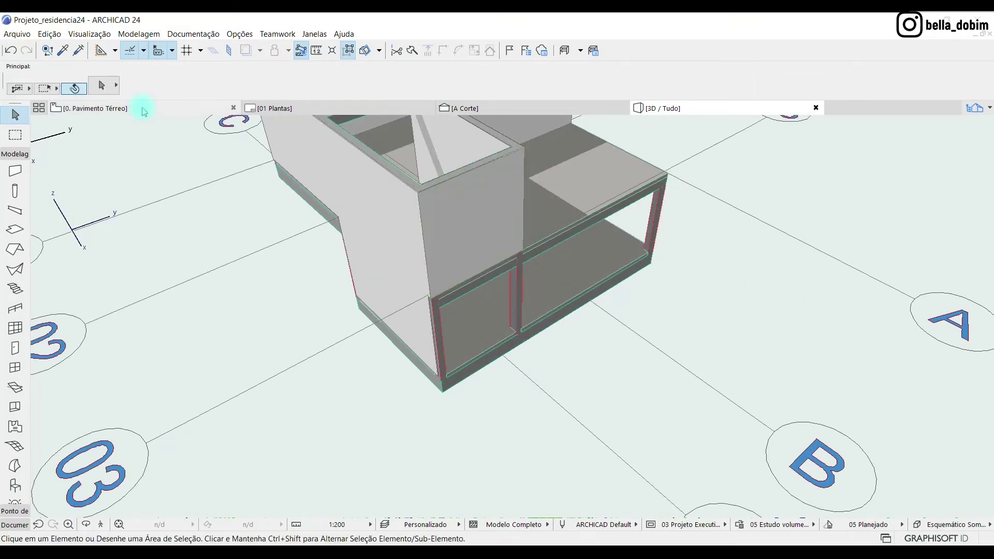
- Move section line A1 in the ground-floor plan to between axes B and C, and open it with the current view settings
left_click(143, 110)
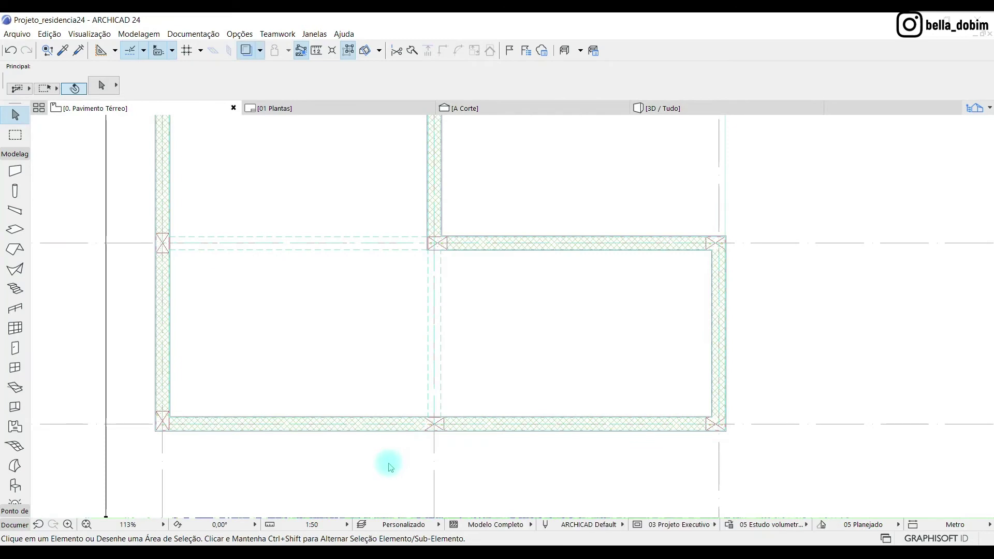
scroll(389, 461, "down", 6)
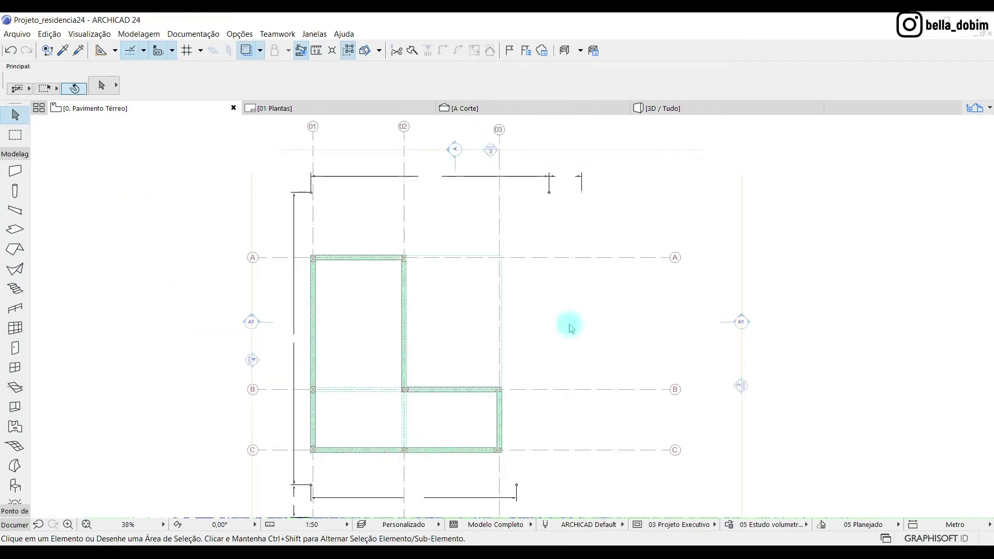
left_click_drag(572, 324, 587, 429)
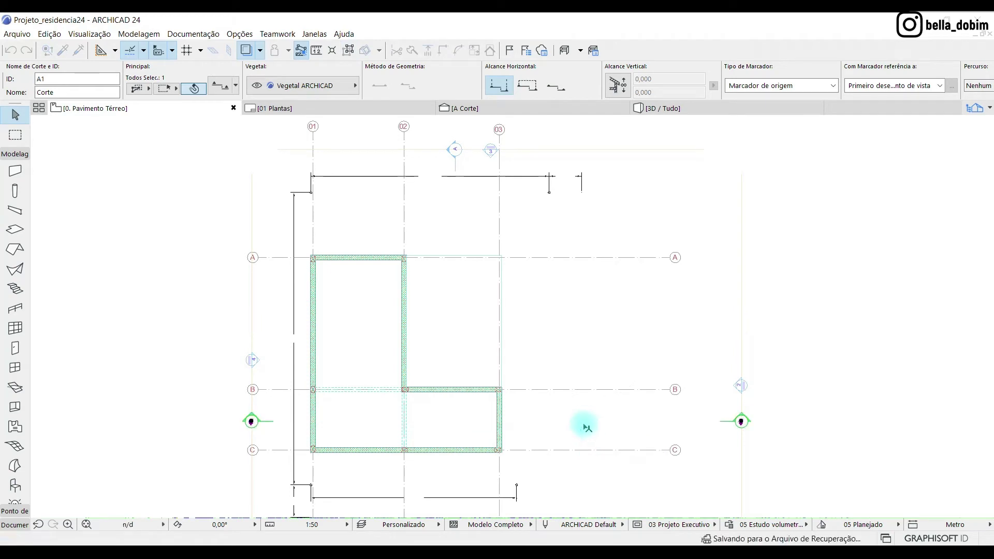
right_click(585, 427)
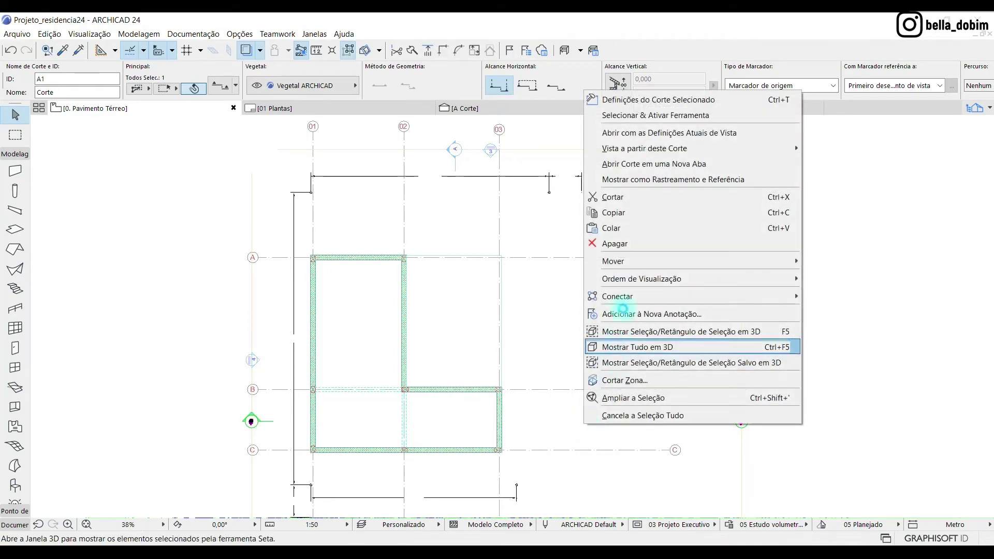
left_click(635, 132)
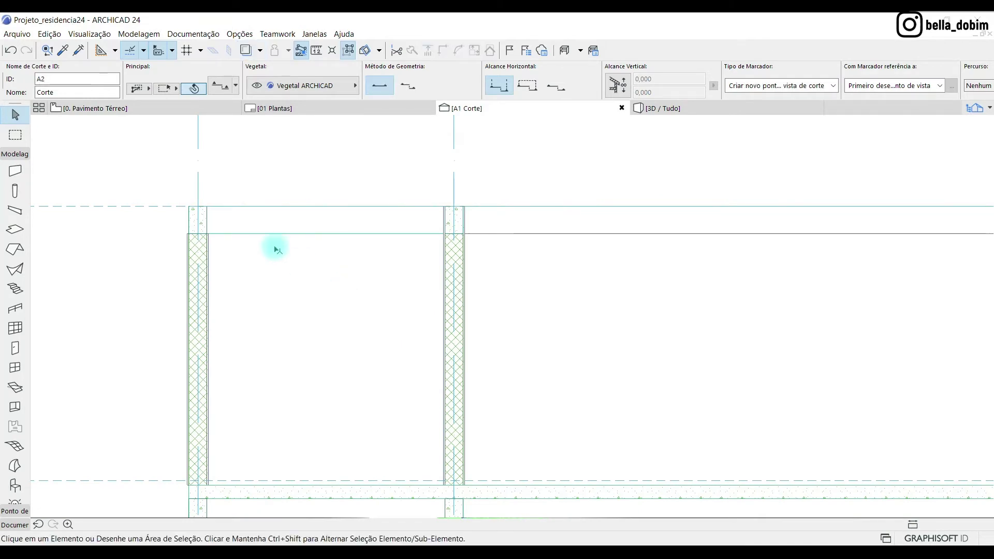
- Copy the ground-floor block wall on axis 03 horizontally to a free spot outside the building in section A1
scroll(434, 300, "up", 8)
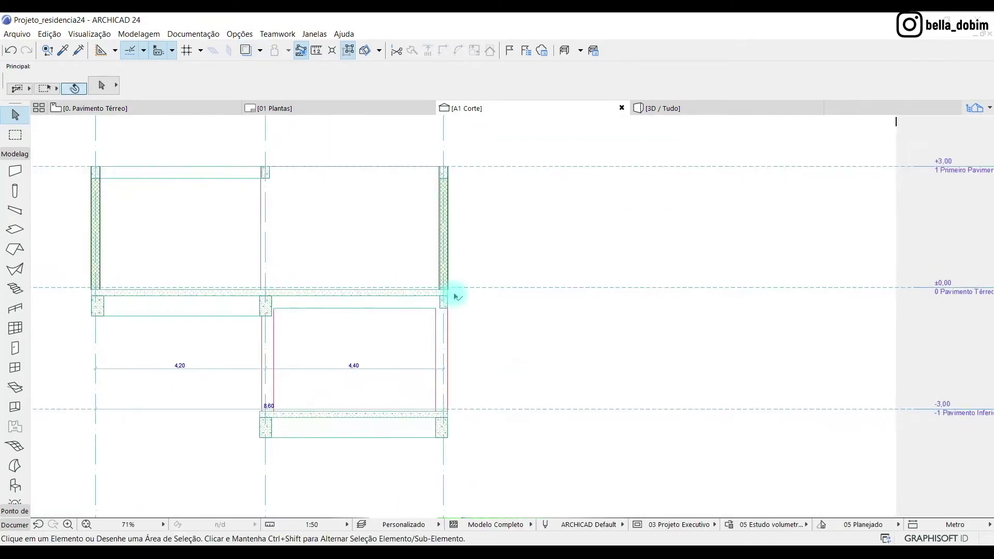
left_click(444, 238)
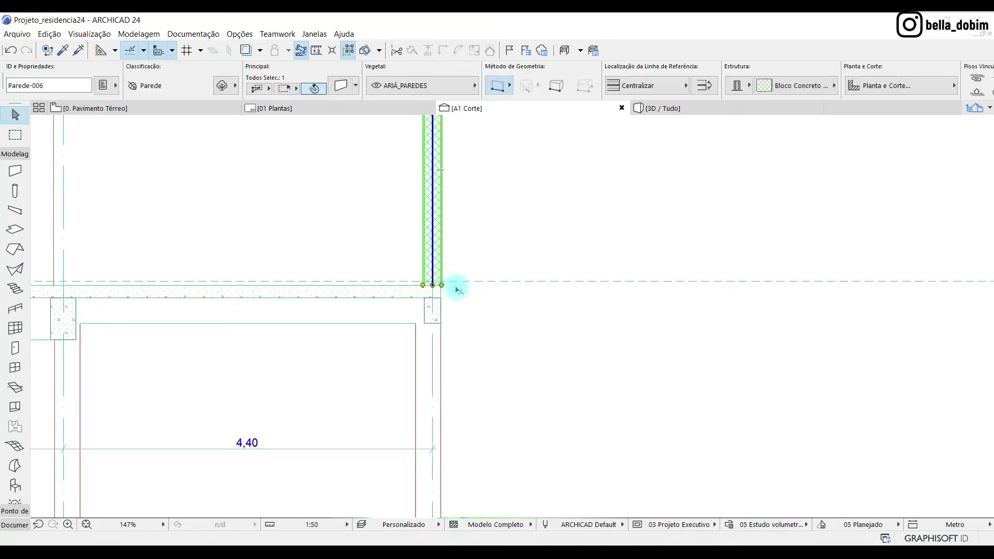
left_click(442, 285)
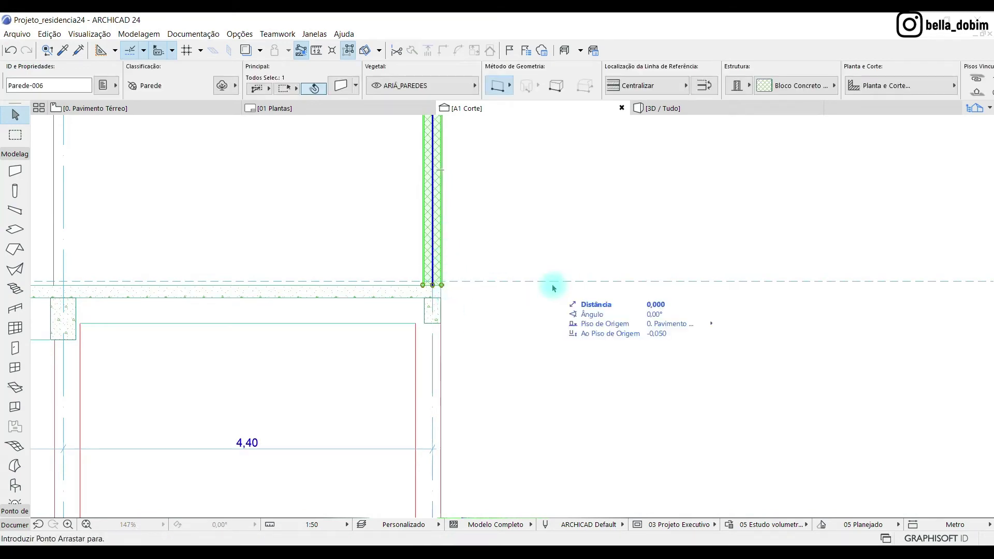
key("ctrl")
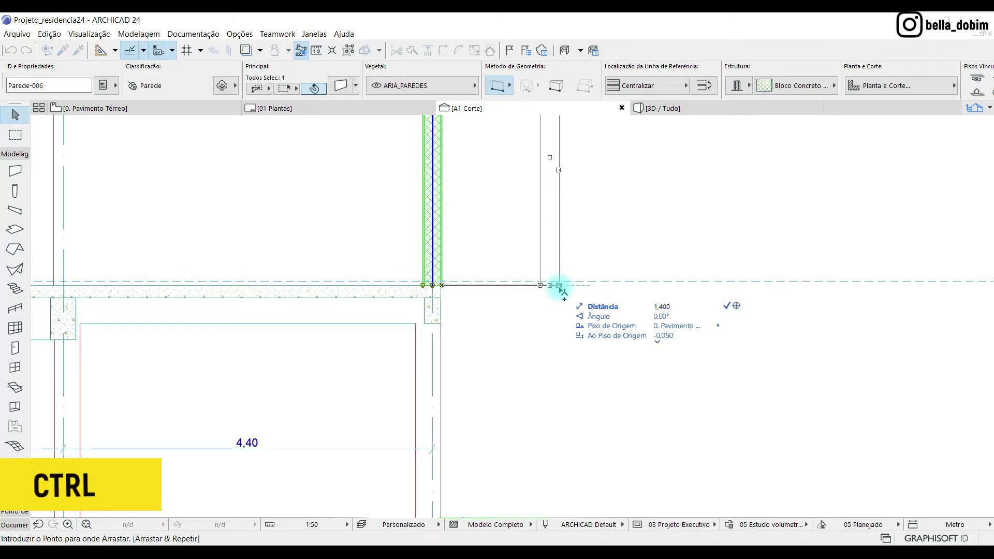
left_click(526, 286)
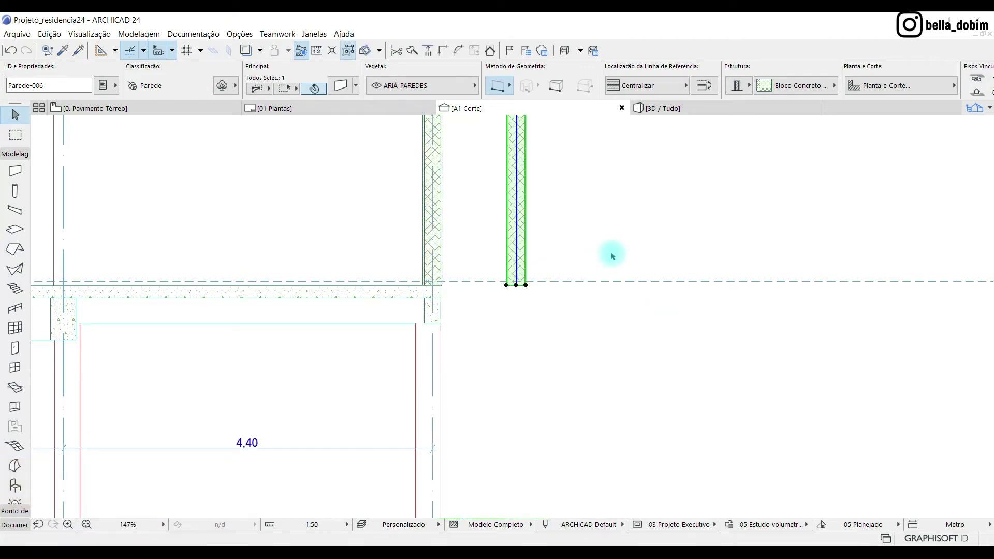
- Link the copied wall's base to -1. Pavimento Inferior and move it back onto axis 03, directly beneath the ground-floor wall
scroll(700, 67, "down", 5)
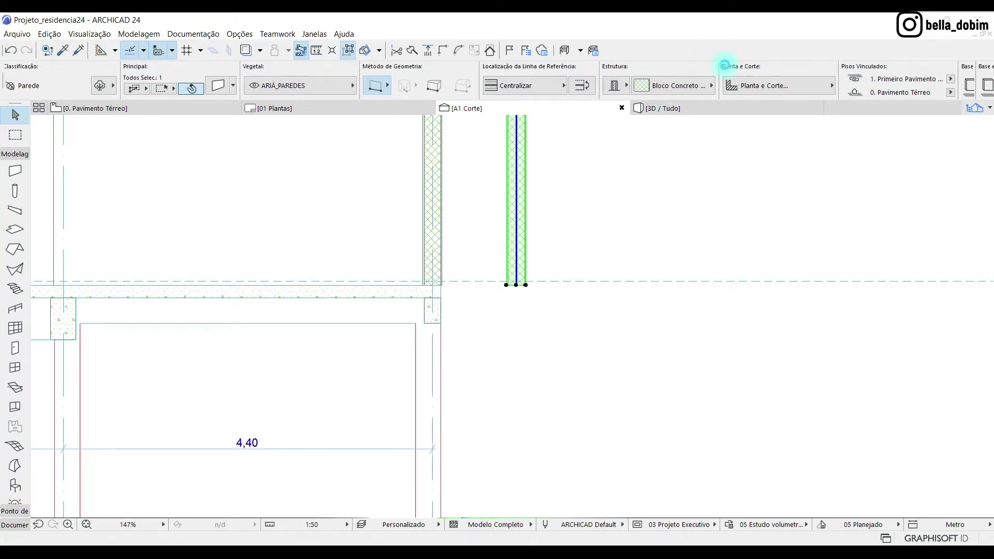
left_click(934, 93)
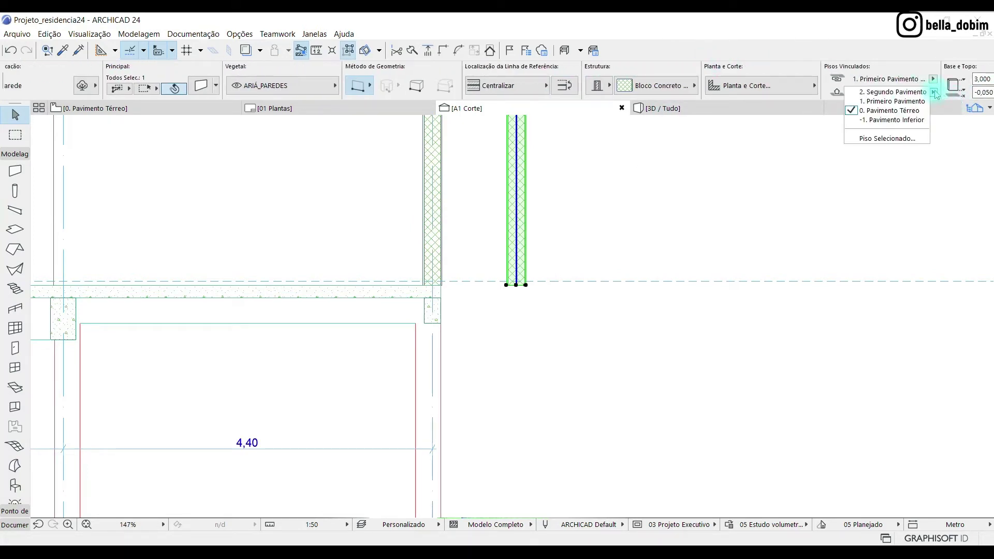
left_click(893, 120)
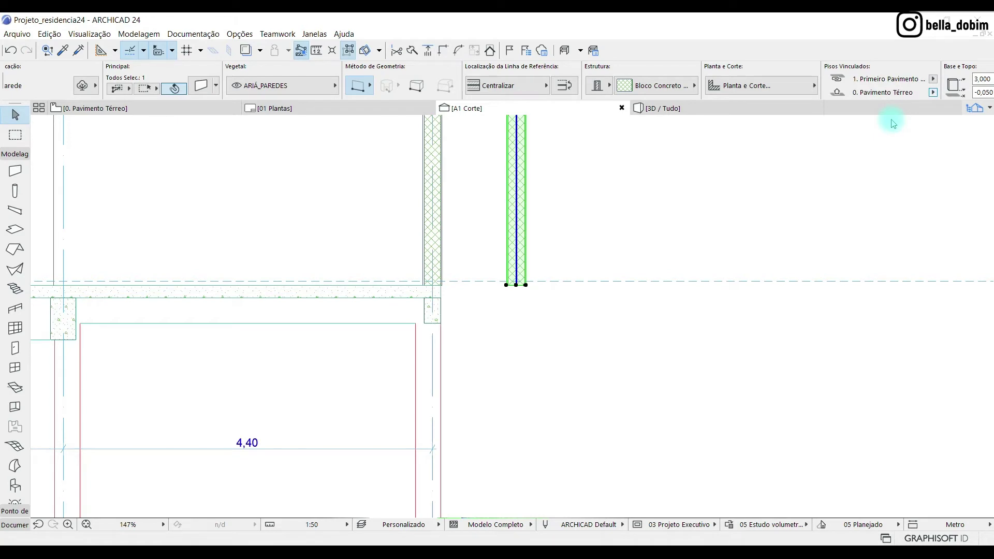
key("ctrl+d")
left_click(647, 242)
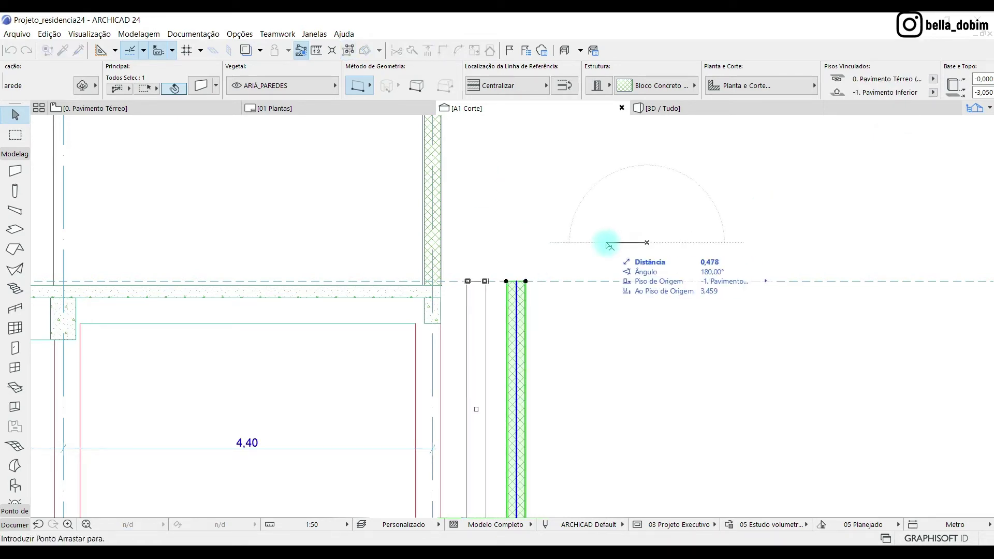
left_click(563, 242)
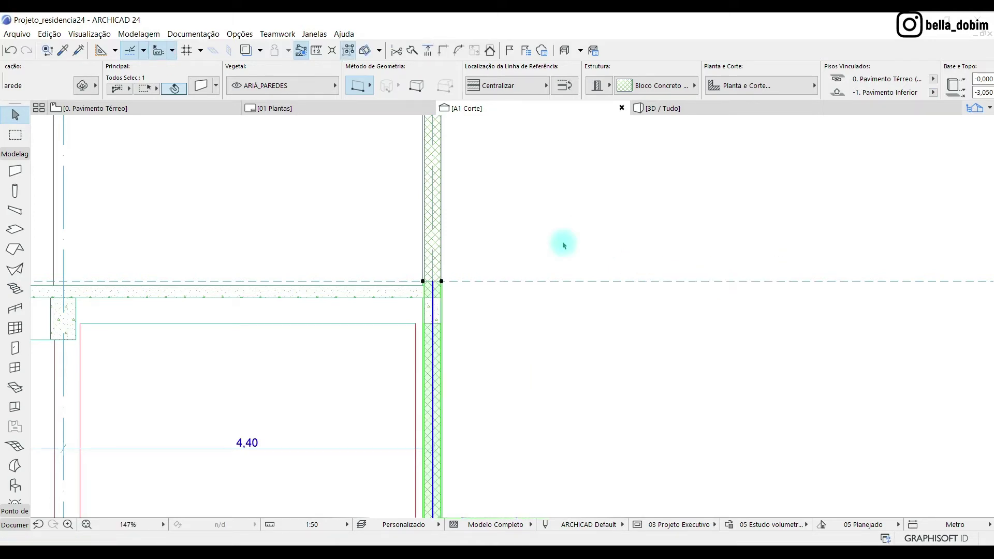
- Lower the top of the lower-storey axis 03 wall to the slab's underside, giving the wall a height of 2,850
scroll(410, 321, "up", 4)
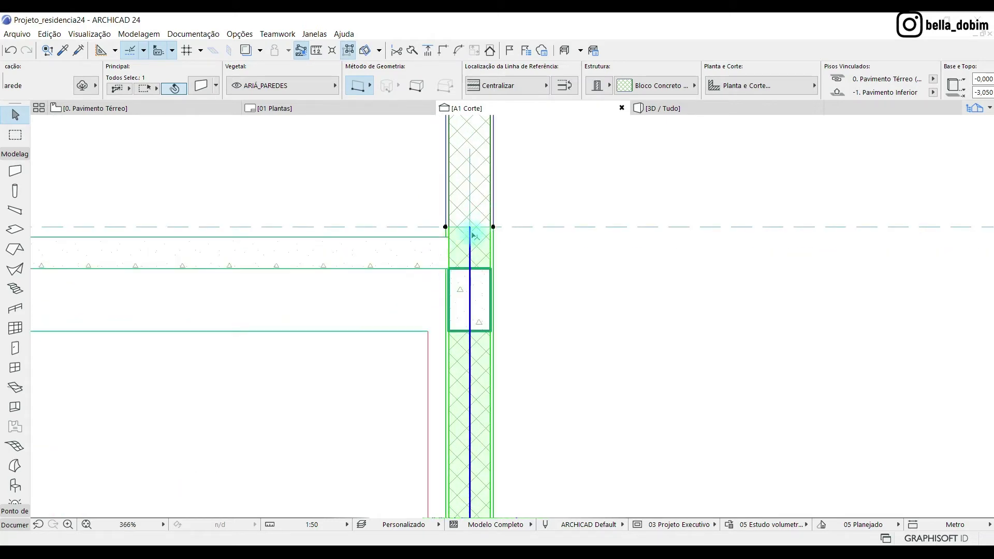
left_click(444, 227)
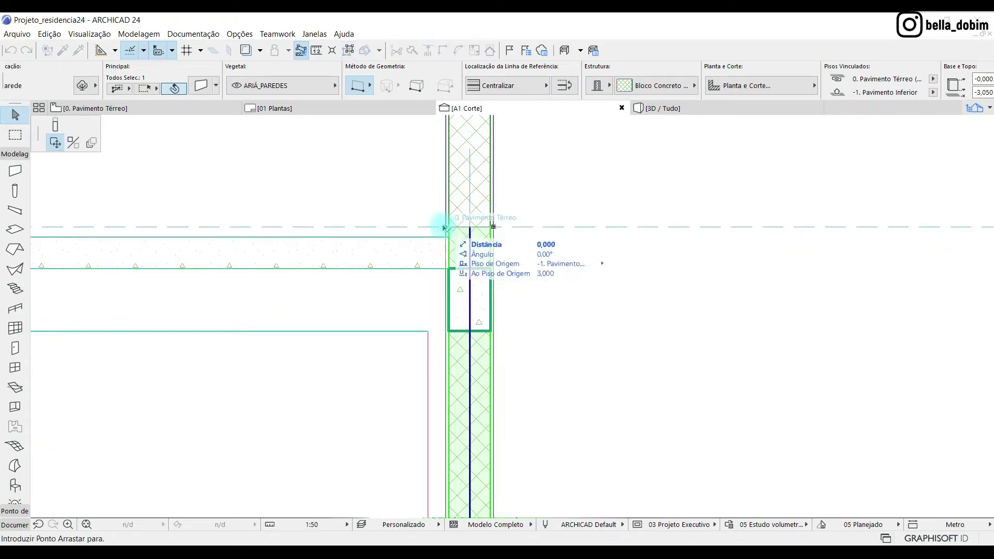
left_click(55, 125)
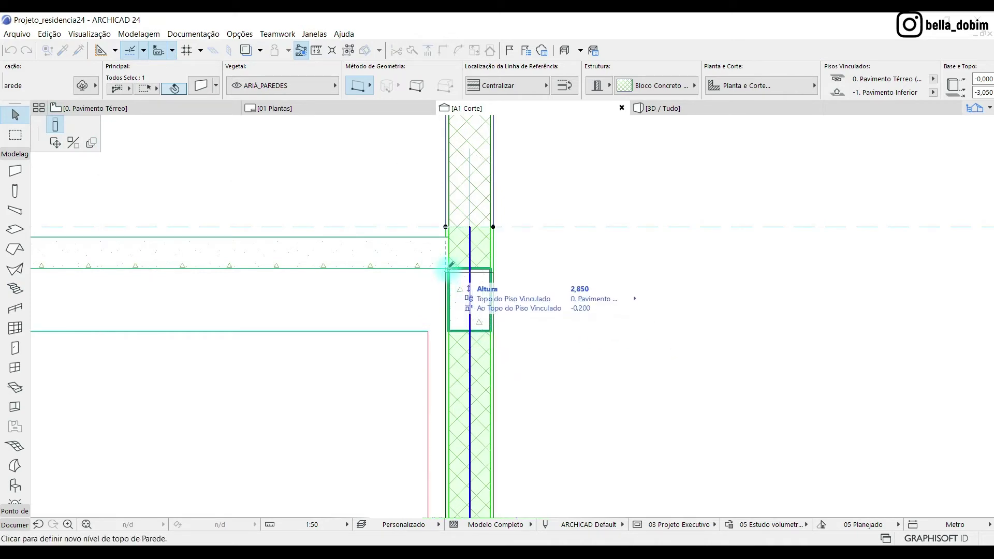
left_click(461, 262)
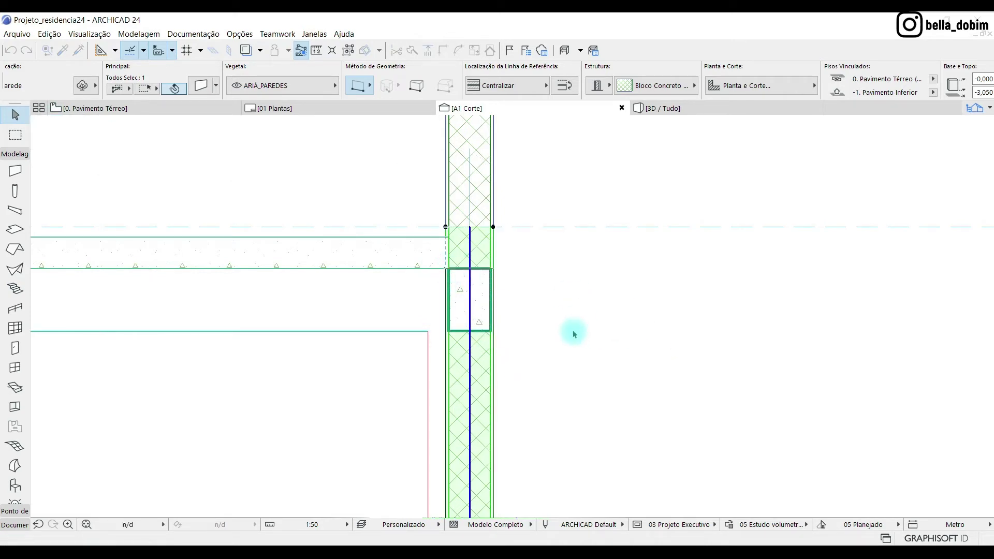
left_click(502, 253)
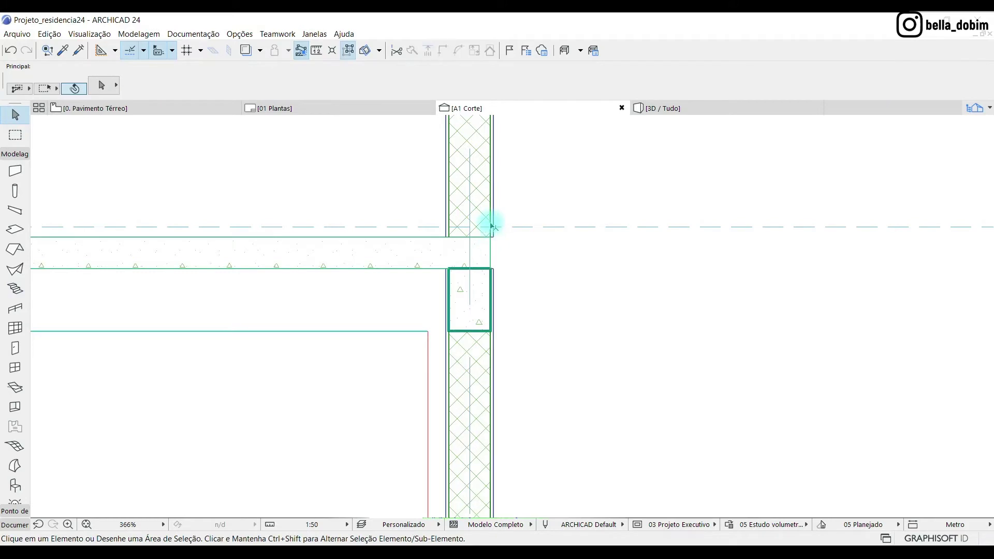
- Stretch the base of the ground-floor axis 03 wall down to the slab's underside, at the top of the beam
left_click(472, 228)
left_click(470, 237)
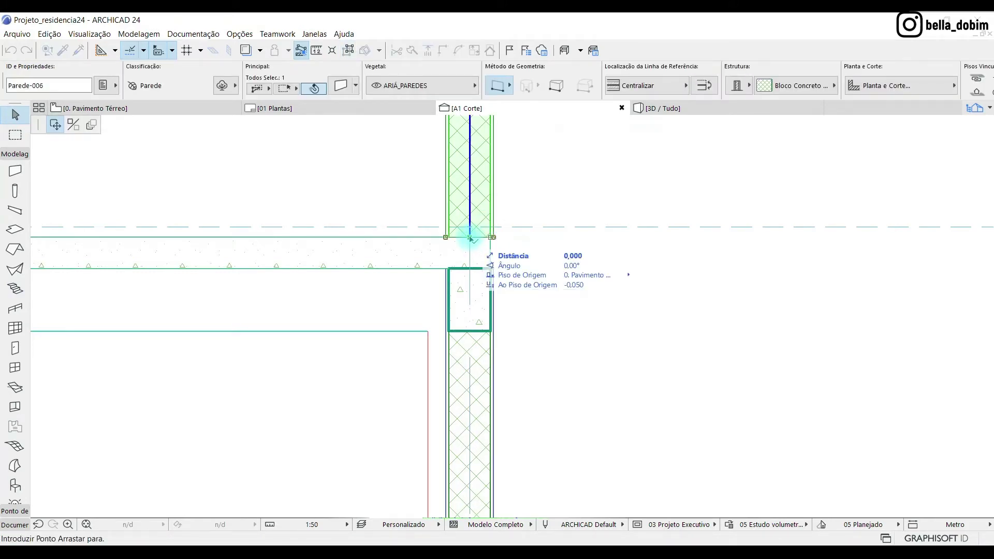
left_click(494, 238)
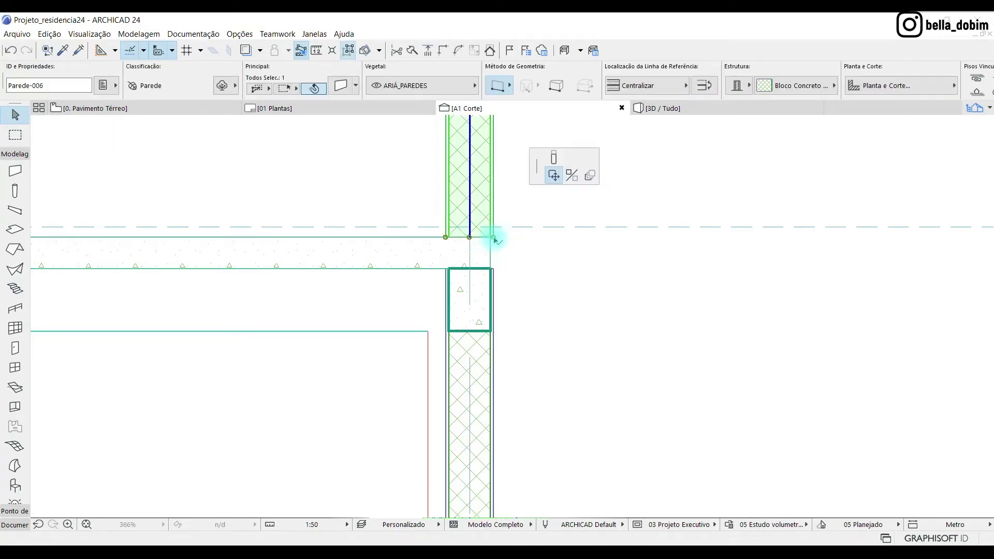
left_click(55, 130)
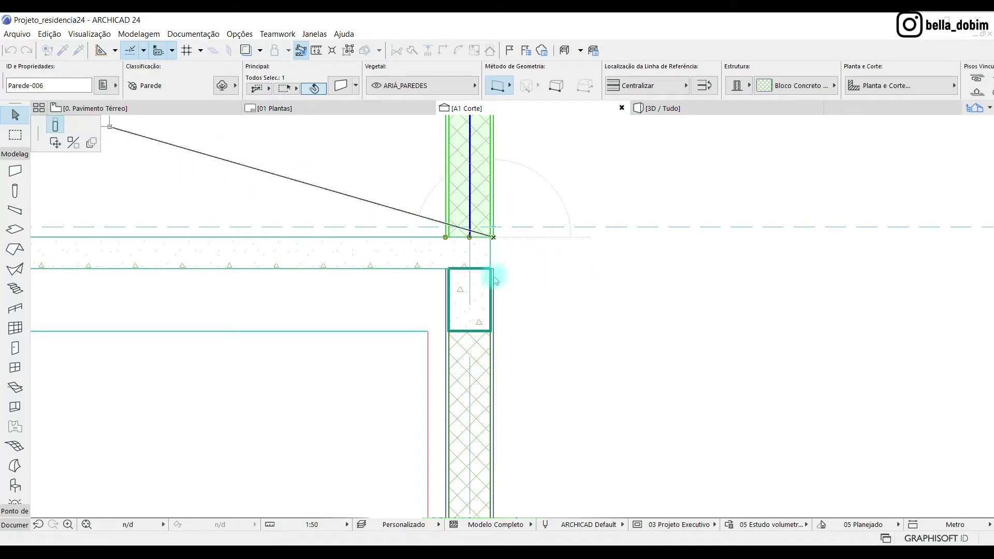
left_click(495, 268)
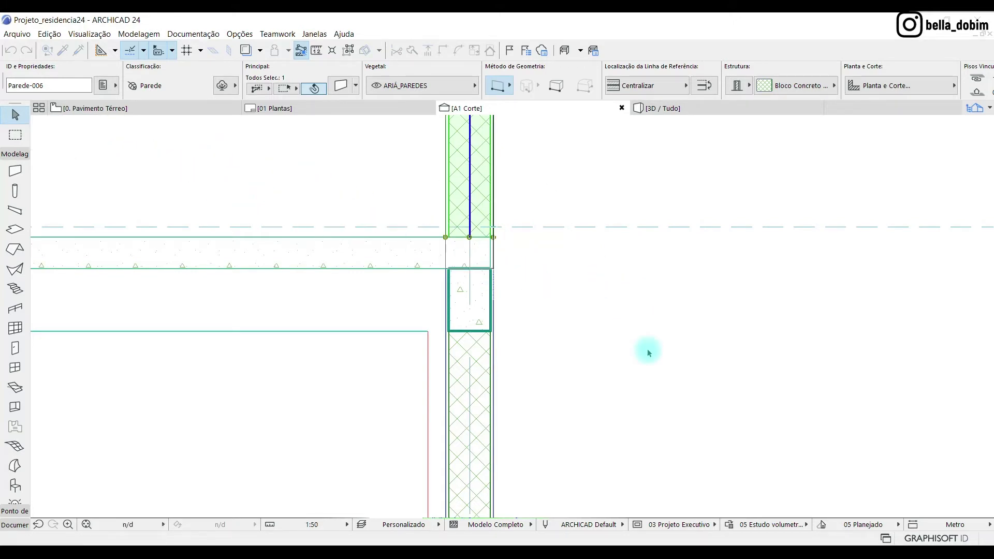
key("Escape")
- Examine the wall, slab and beam junction on axis 03 in section A1, and check the extended walls in the 3D model
scroll(682, 366, "down", 8)
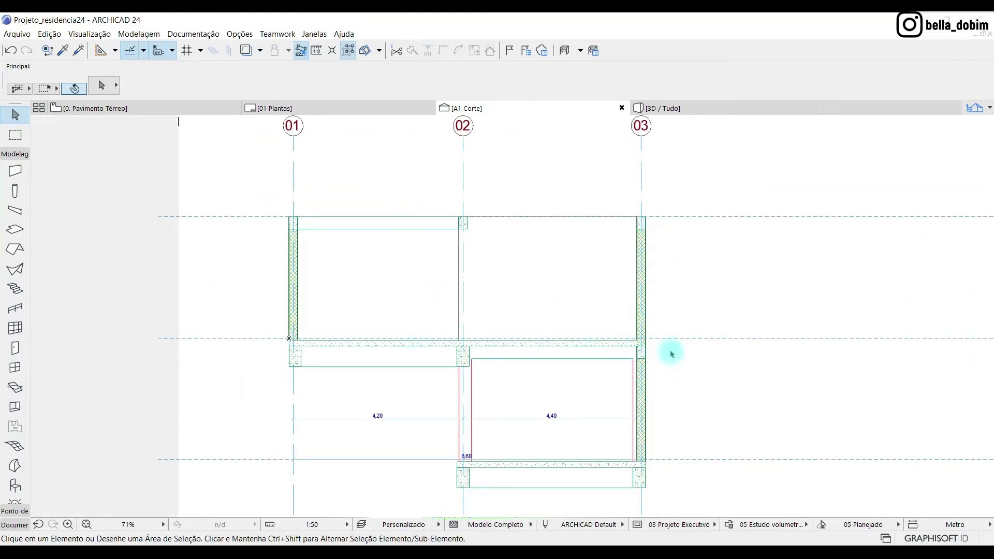
scroll(672, 354, "up", 8)
left_click(521, 337)
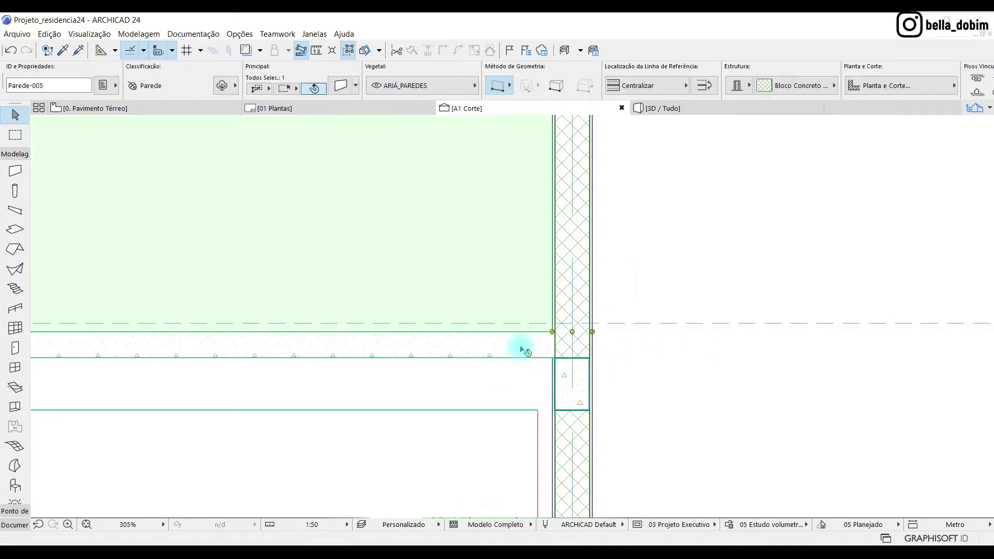
left_click(523, 348)
left_click(699, 210)
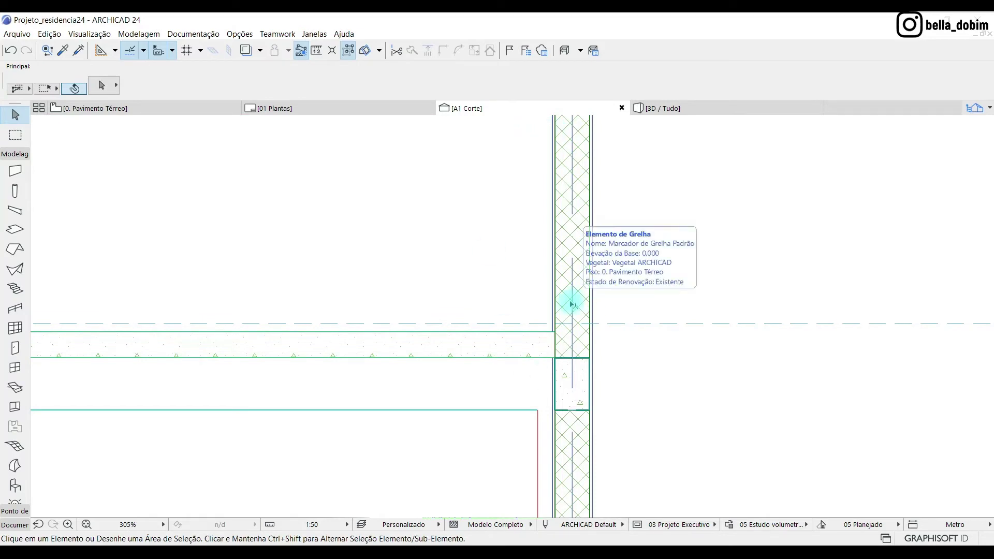
left_click(136, 111)
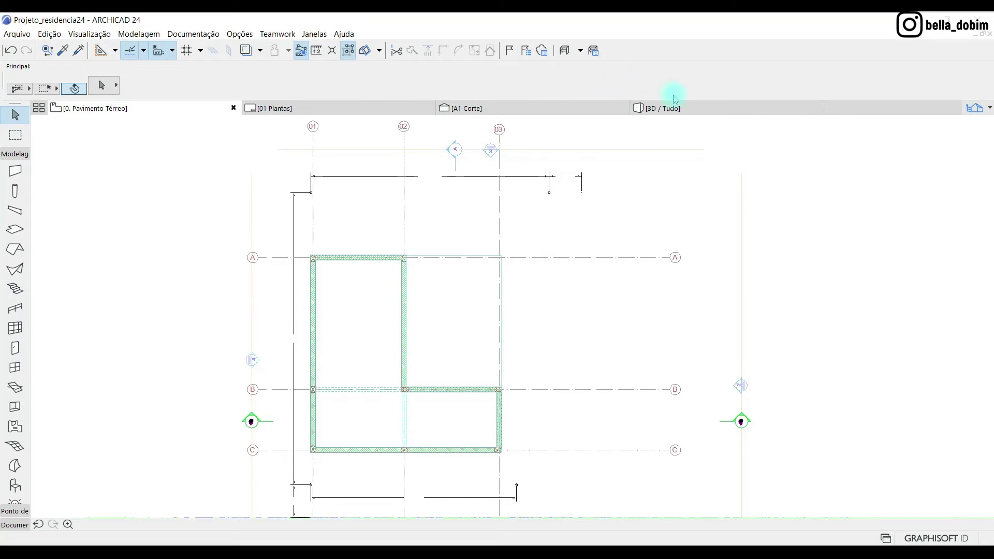
left_click(683, 108)
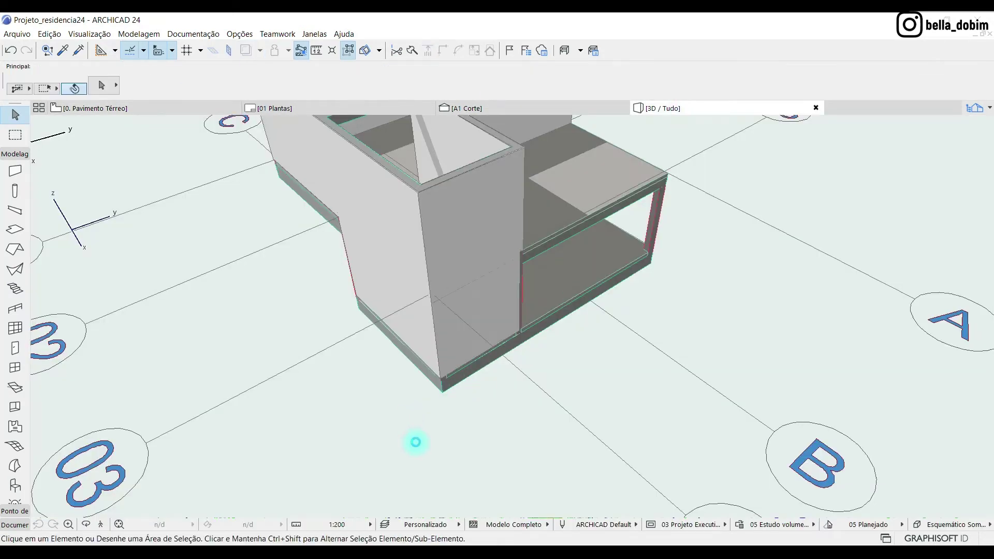
middle_click_drag(599, 282, 794, 157, "shift")
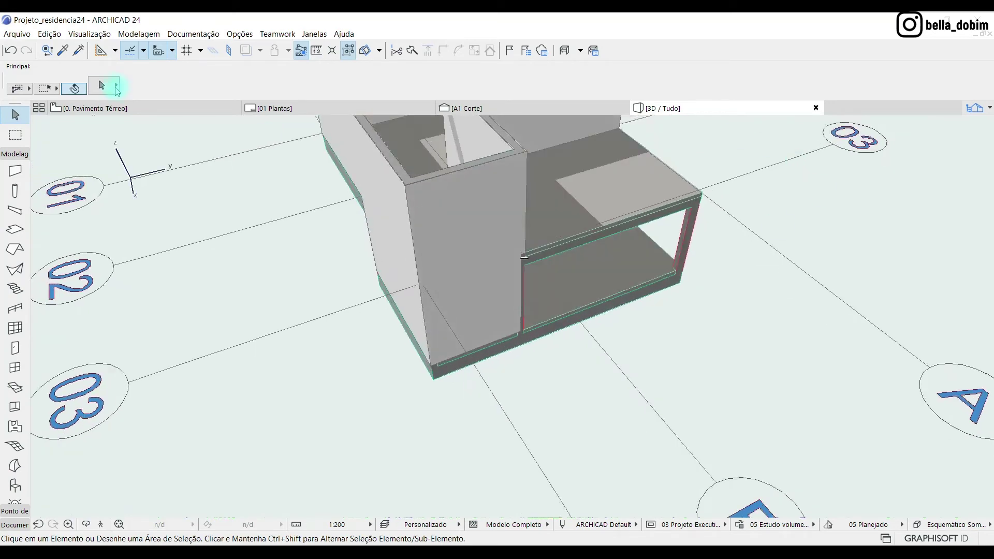
- Return to the ground-floor plan and display the project map with its list of storeys
left_click(139, 108)
left_click(976, 108)
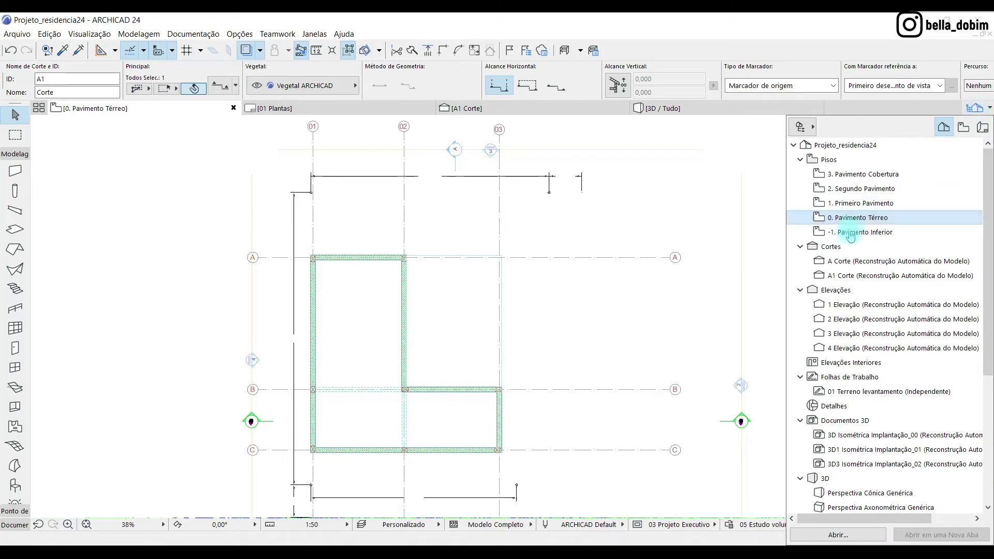
- Open the -1. Pavimento Inferior floor plan and pick up the settings of the concrete-block wall on axis 03 between B and C
left_click(848, 237)
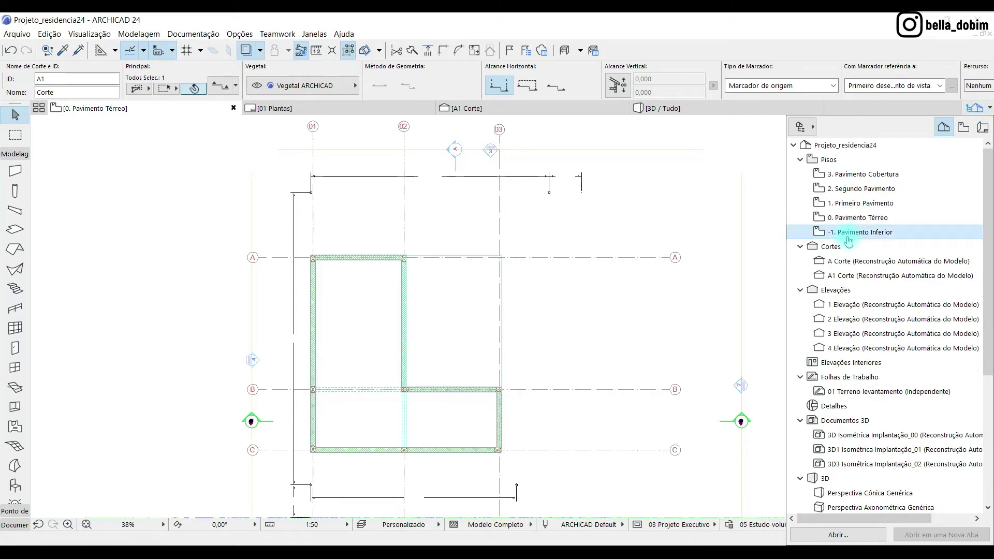
double_click(871, 234)
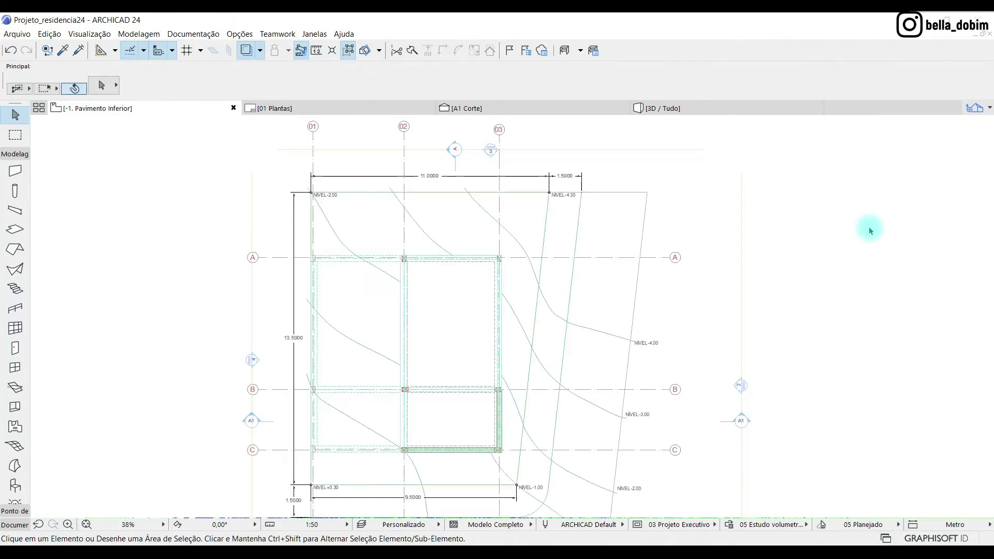
scroll(499, 418, "up", 8)
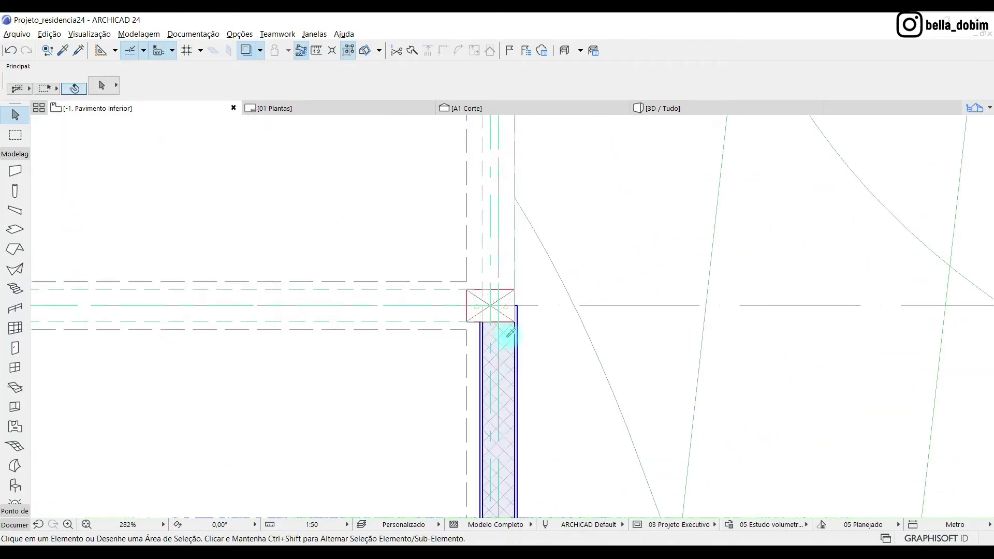
left_click(510, 333, "alt")
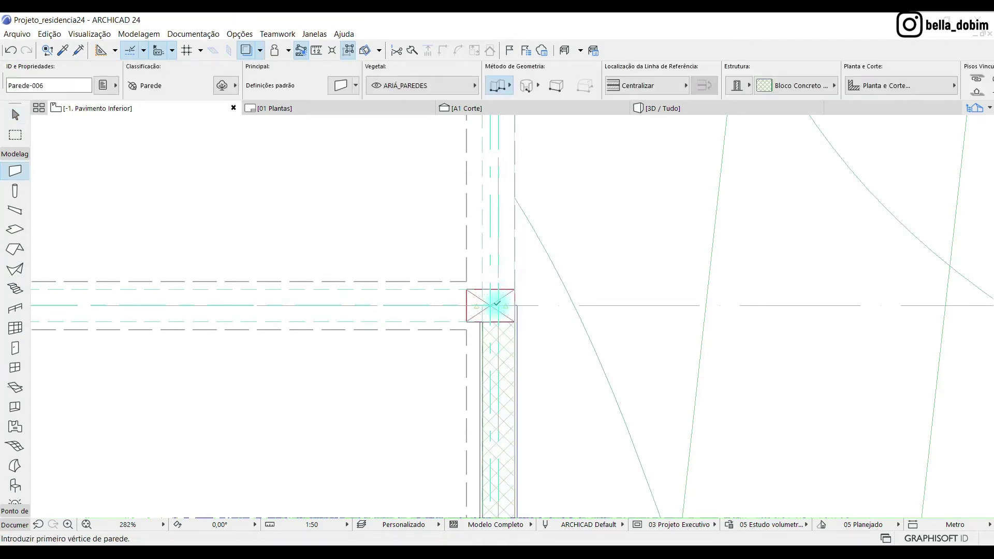
- Draw connected walls from the column at axes 03/A along axis A to 02/A, and down axis 02 to the column at 02/C
scroll(581, 407, "down", 6)
scroll(576, 266, "up", 5)
scroll(575, 267, "up", 2)
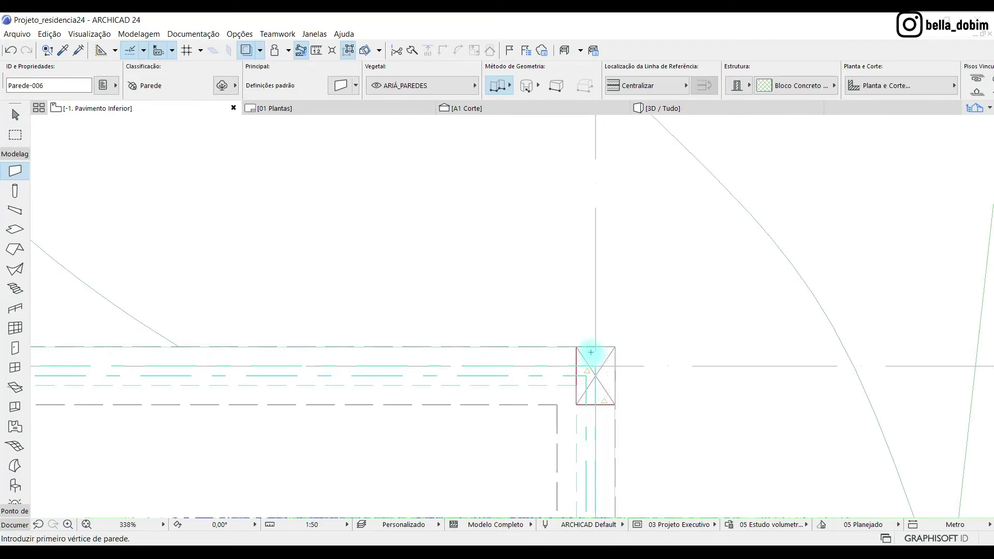
left_click(596, 365)
scroll(366, 326, "down", 2)
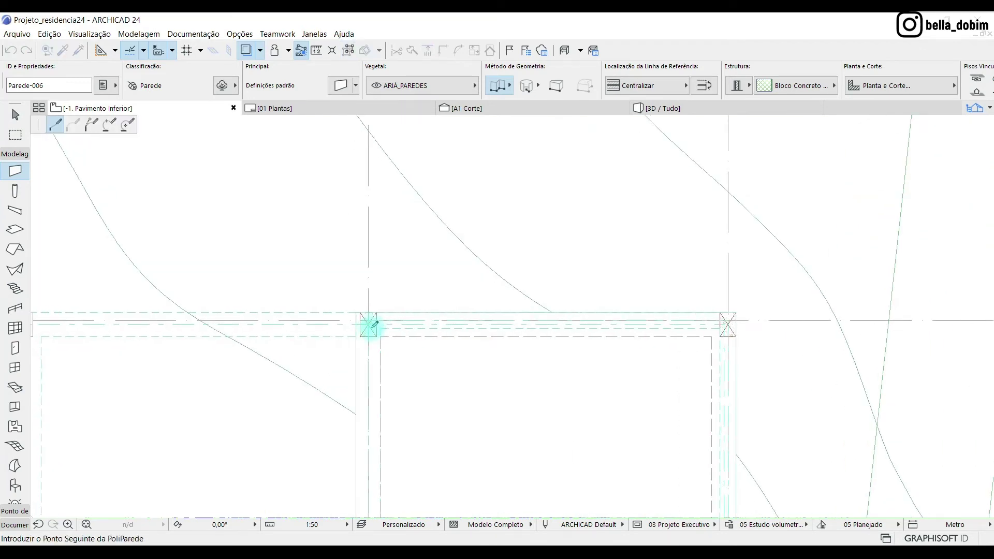
scroll(366, 326, "up", 4)
left_click(411, 295)
scroll(532, 173, "down", 4)
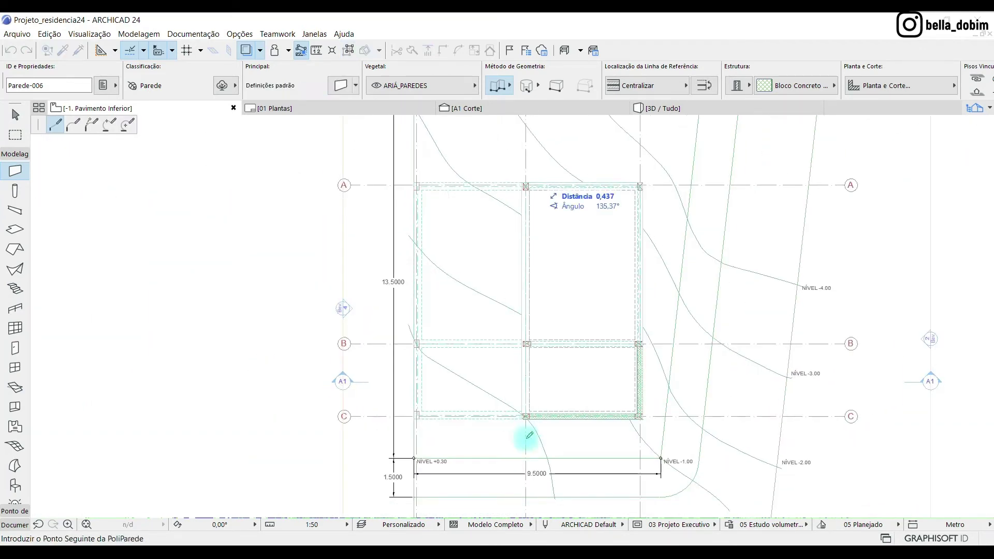
scroll(493, 466, "up", 4)
double_click(489, 454)
key("Escape")
scroll(464, 460, "up", 5)
left_click(474, 418)
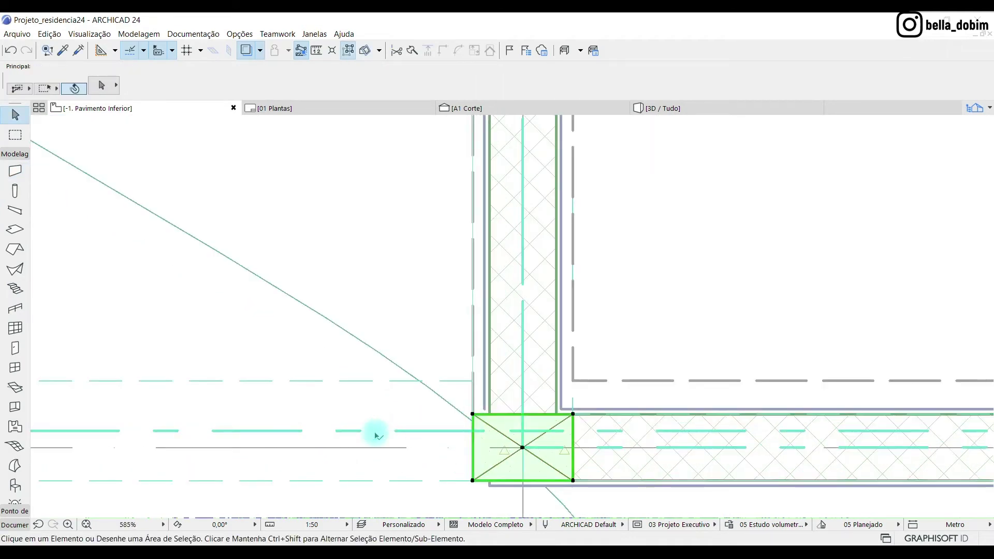
scroll(538, 461, "down", 4)
left_click(398, 474)
- Extend the axis 03 wall up to axis A so that it meets the wall along axis A at the corner
scroll(406, 446, "down", 6)
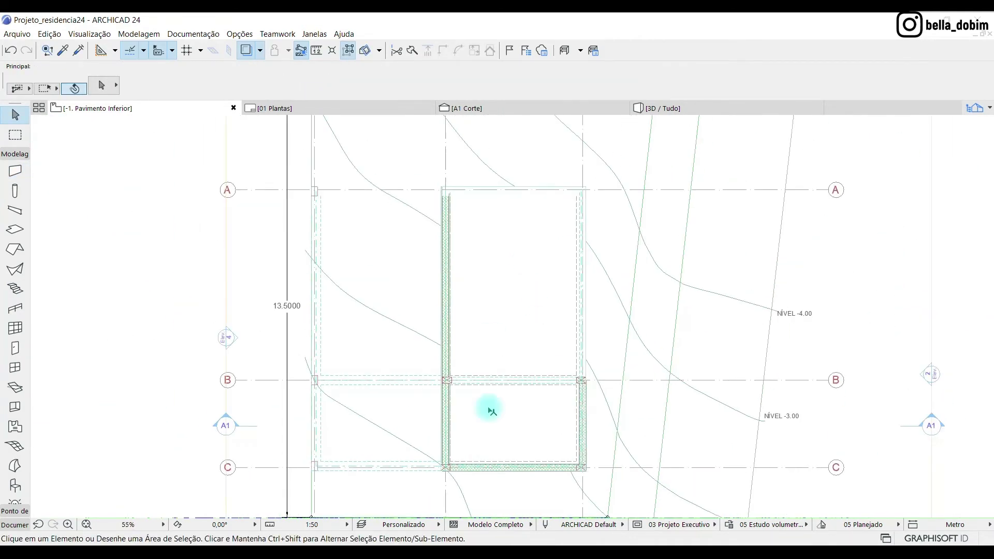
scroll(561, 444, "up", 4)
left_click(561, 443)
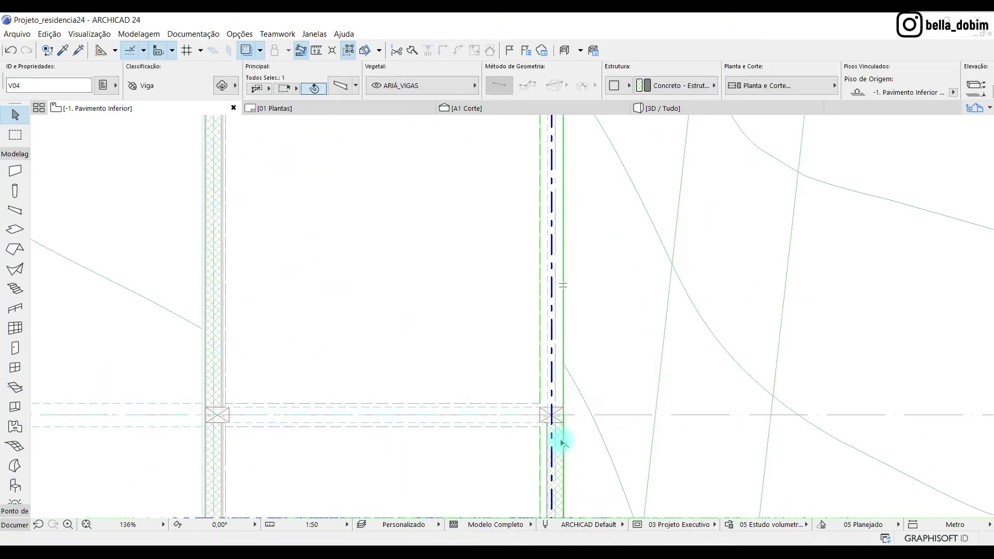
scroll(589, 465, "down", 3)
scroll(533, 200, "up", 4)
left_click(533, 201, "shift")
scroll(417, 207, "down", 8)
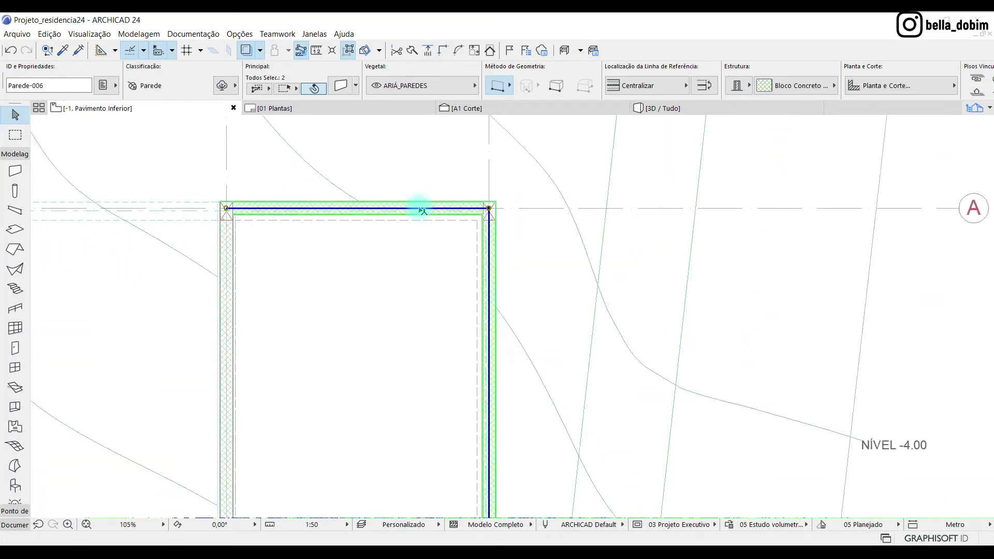
left_click(772, 202)
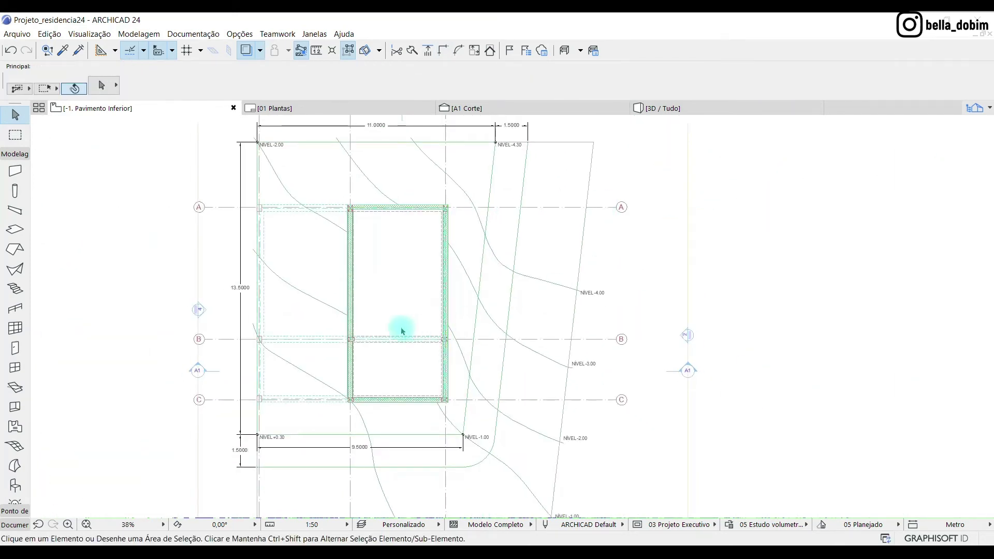
scroll(352, 307, "up", 3)
scroll(701, 356, "down", 2)
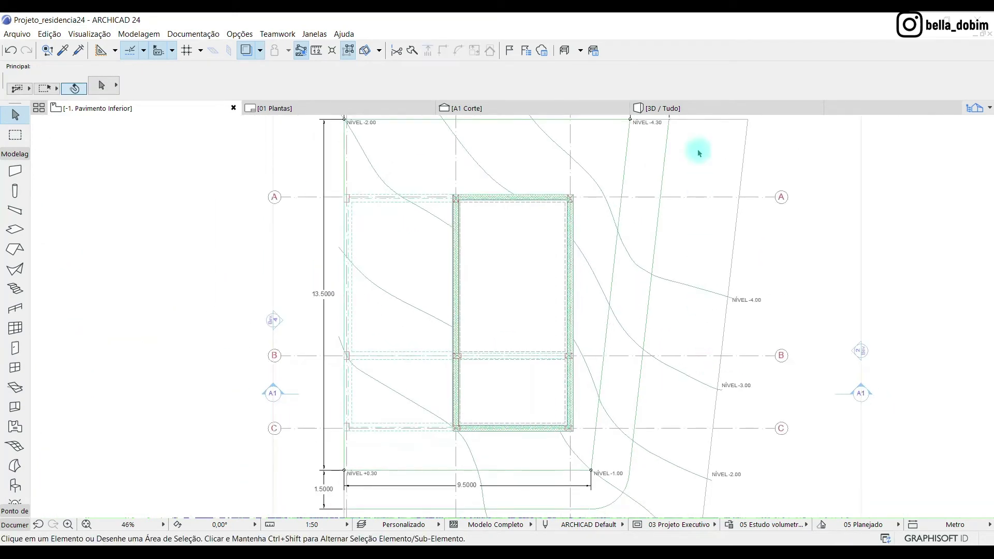
left_click(672, 109)
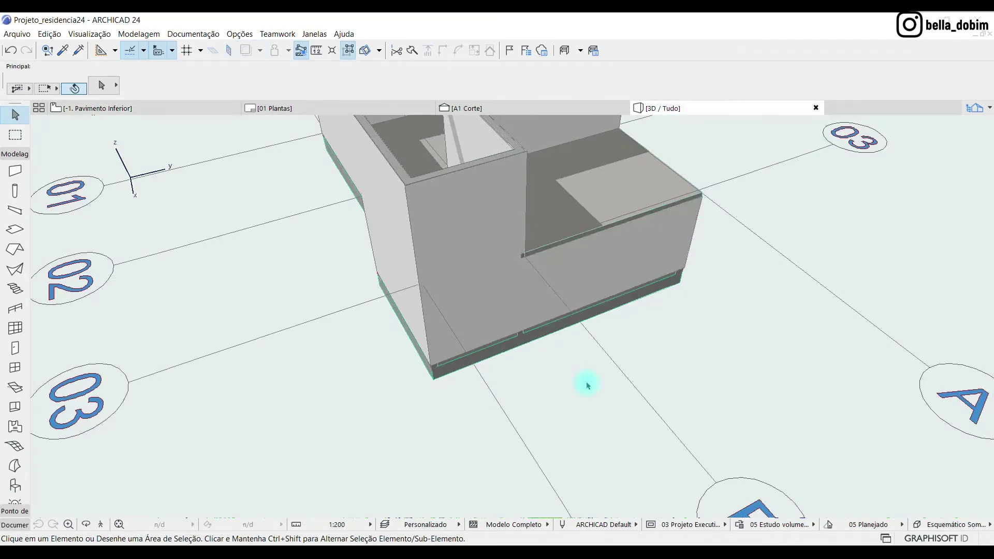
scroll(694, 195, "up", 6)
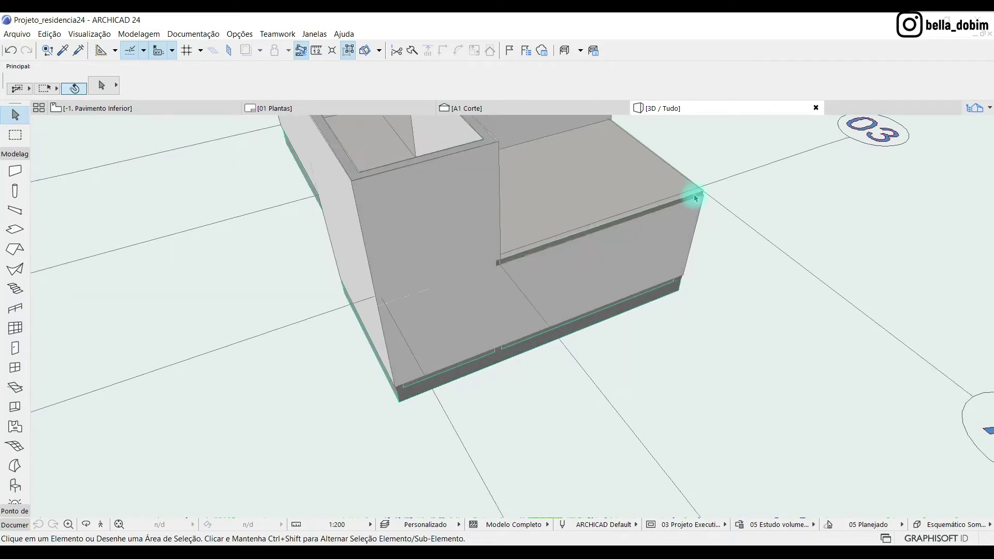
left_click(697, 239)
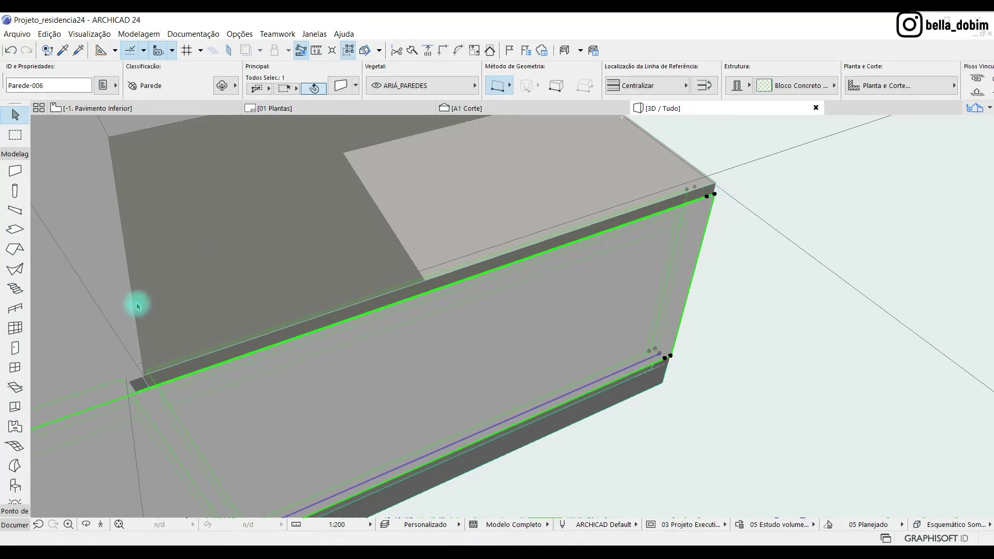
left_click(78, 336)
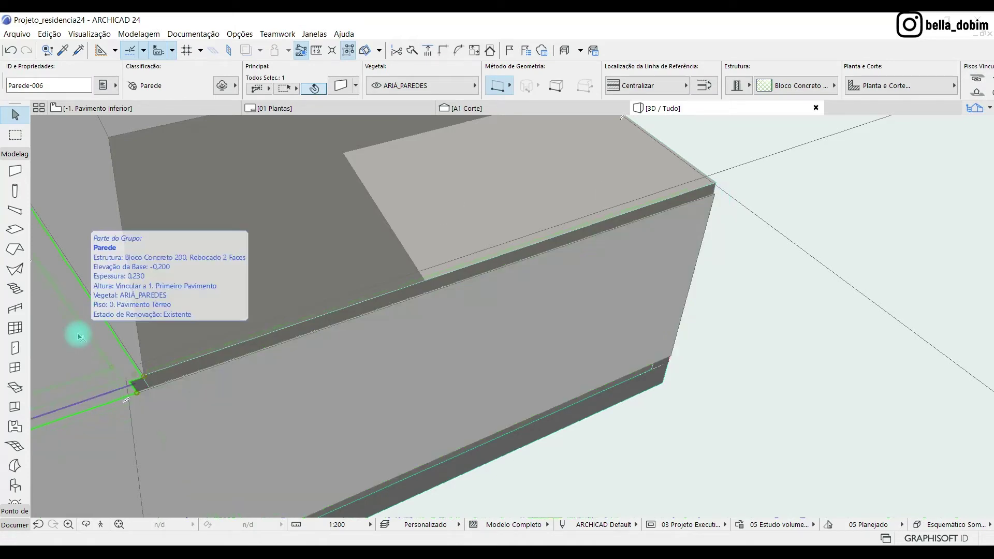
left_click(139, 397)
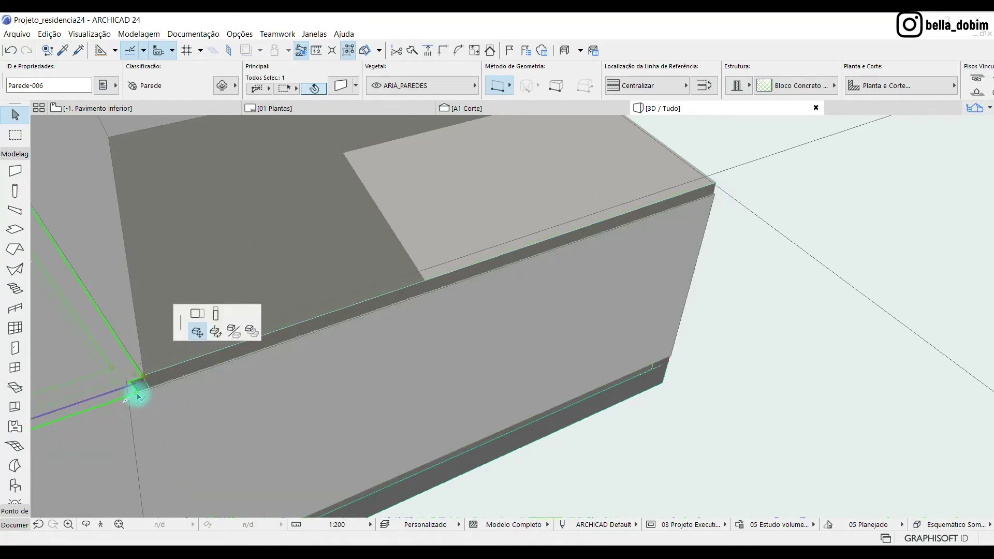
- In the A1 section, raise the base of the ground-floor wall on axis 03 to the top of the slab
left_click(495, 107)
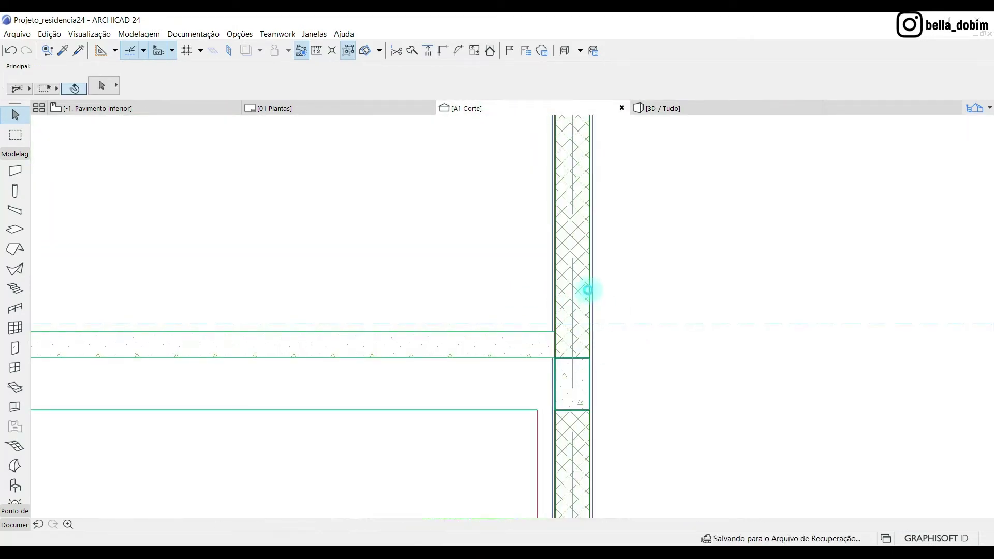
left_click(595, 358)
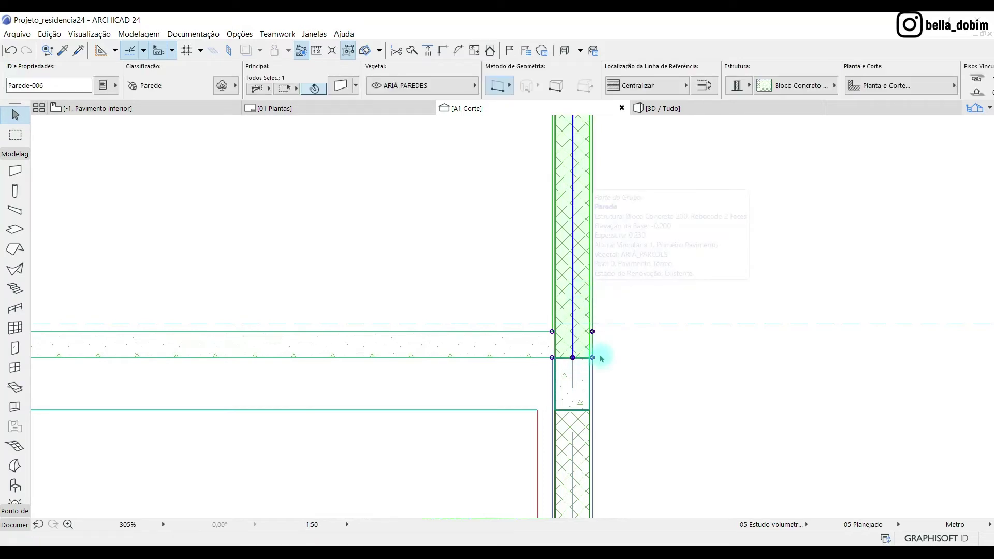
left_click(593, 358)
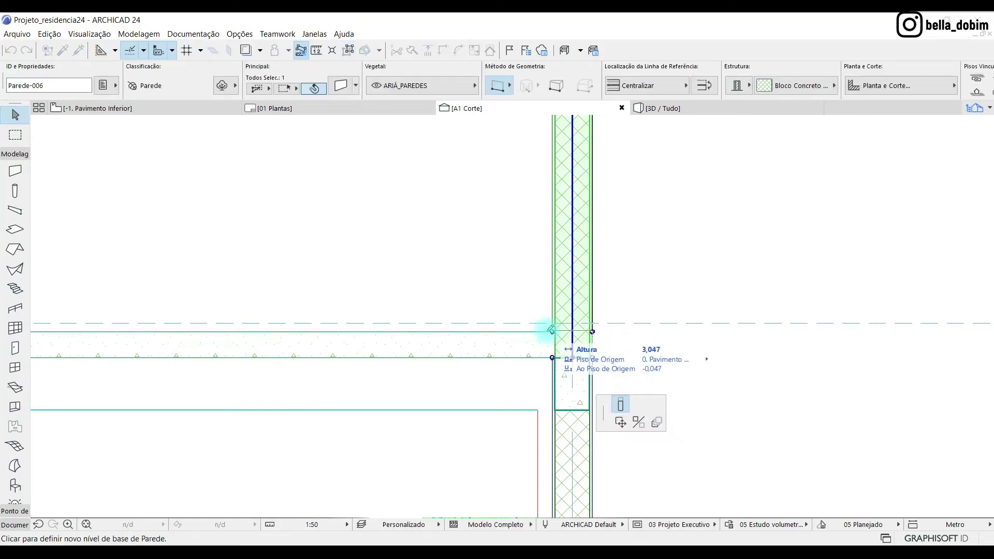
left_click(572, 358)
left_click(706, 394)
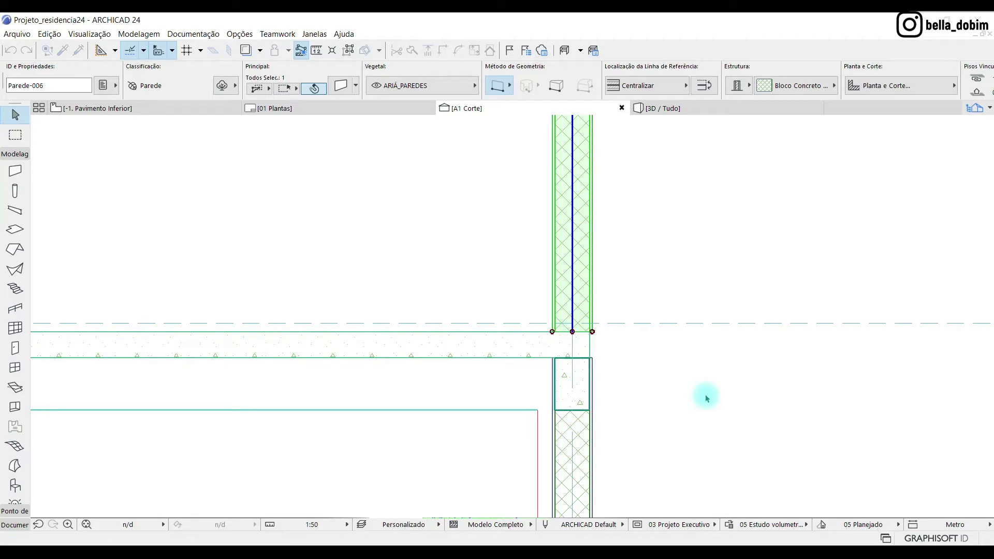
- Stretch the top of the lower-floor wall on axis 03 up to the base of the wall above, flush with the slab top
left_click(593, 444)
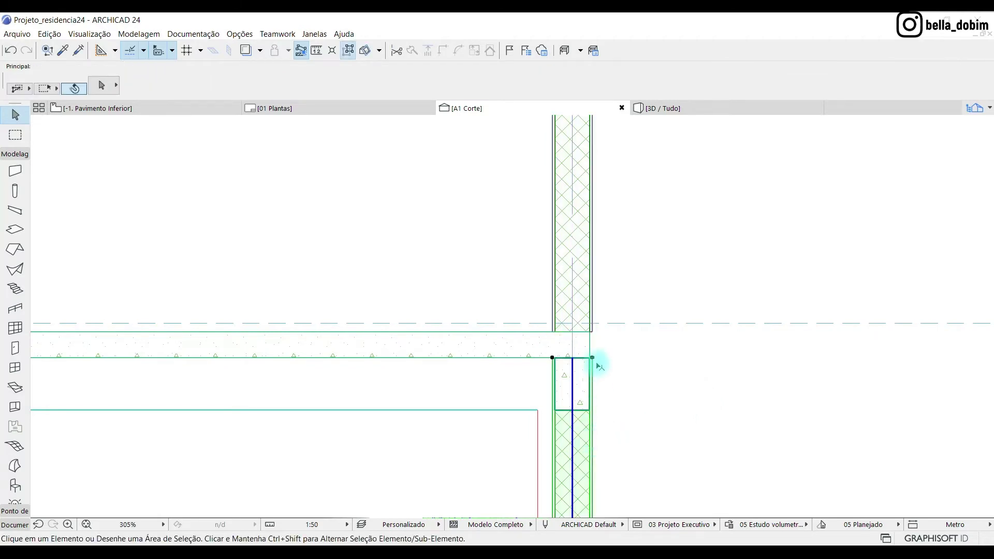
left_click(593, 358)
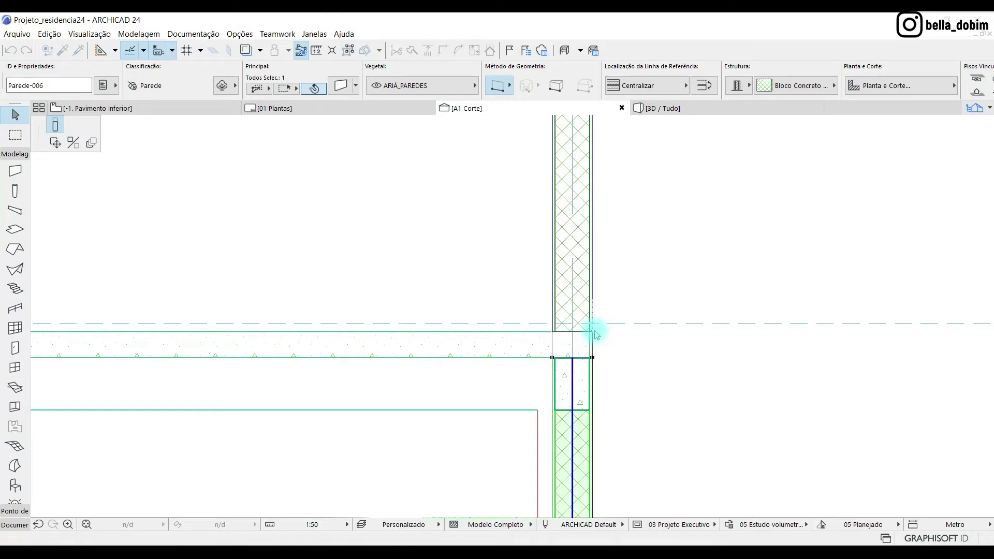
left_click(660, 365)
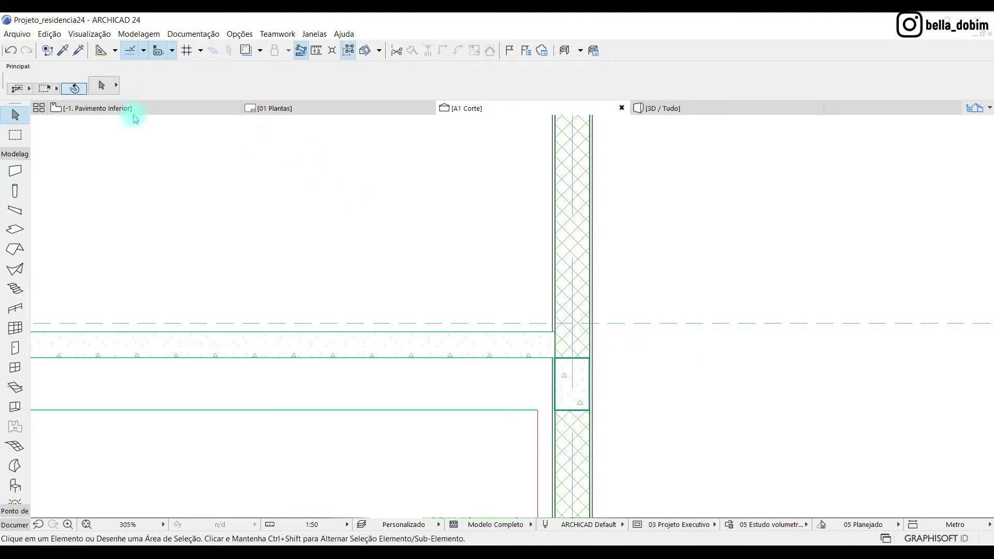
- In the 3D view, stretch the top of the lower-floor wall along axis A up to the top of the slab
left_click(679, 109)
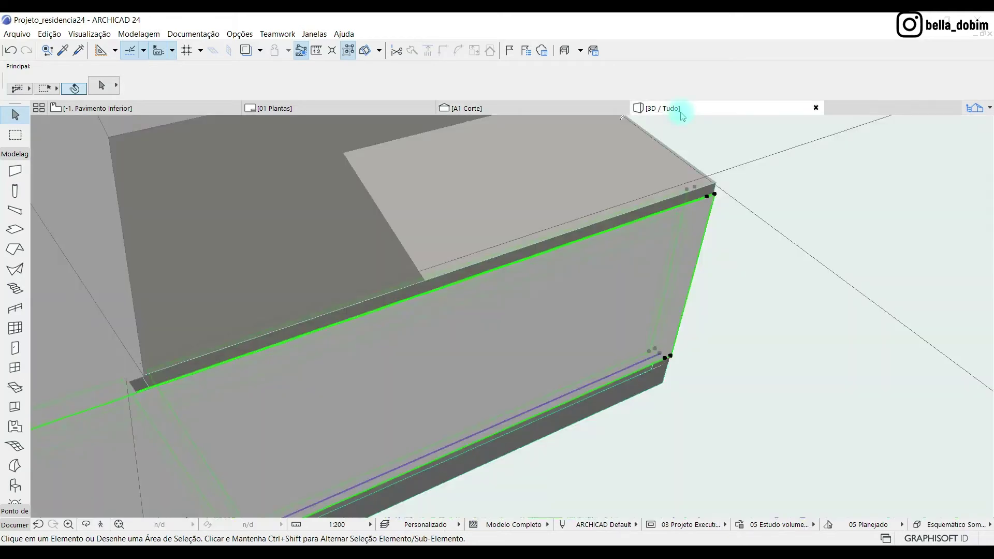
left_click(824, 293)
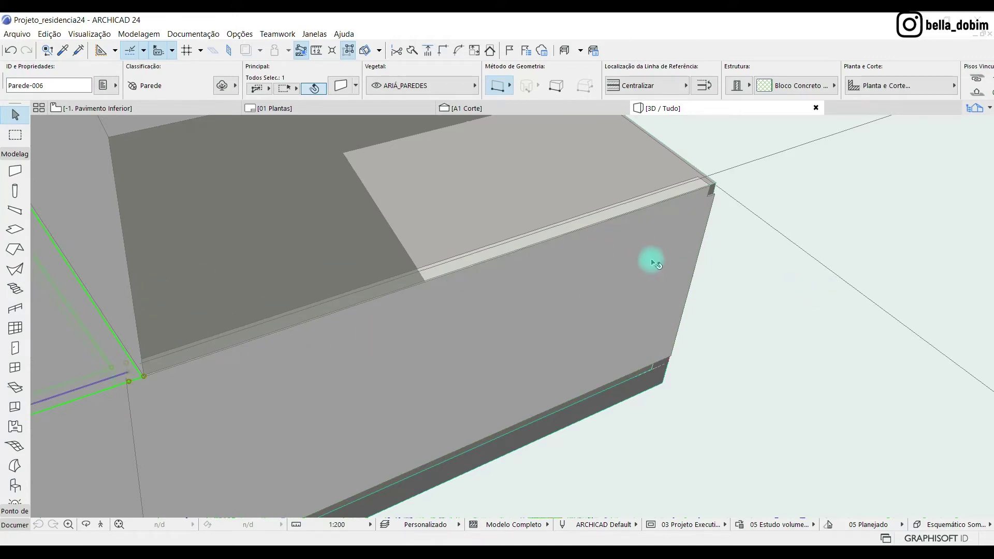
scroll(668, 273, "up", 10)
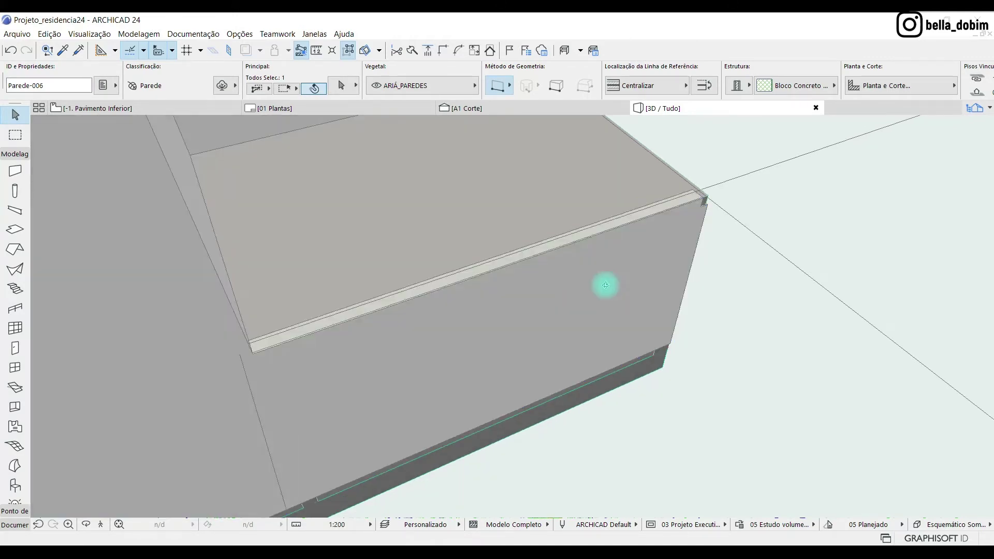
scroll(144, 237, "down", 10)
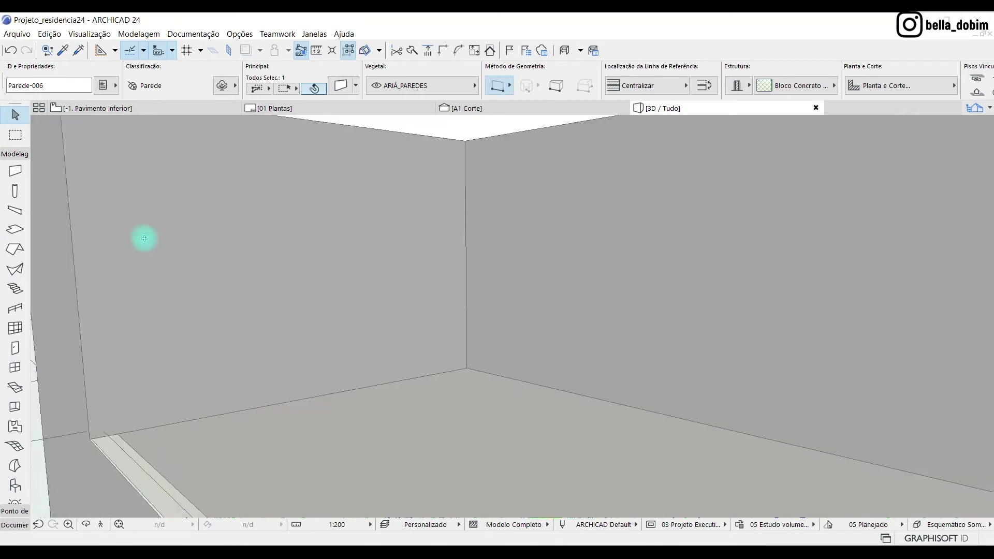
scroll(297, 469, "up", 6)
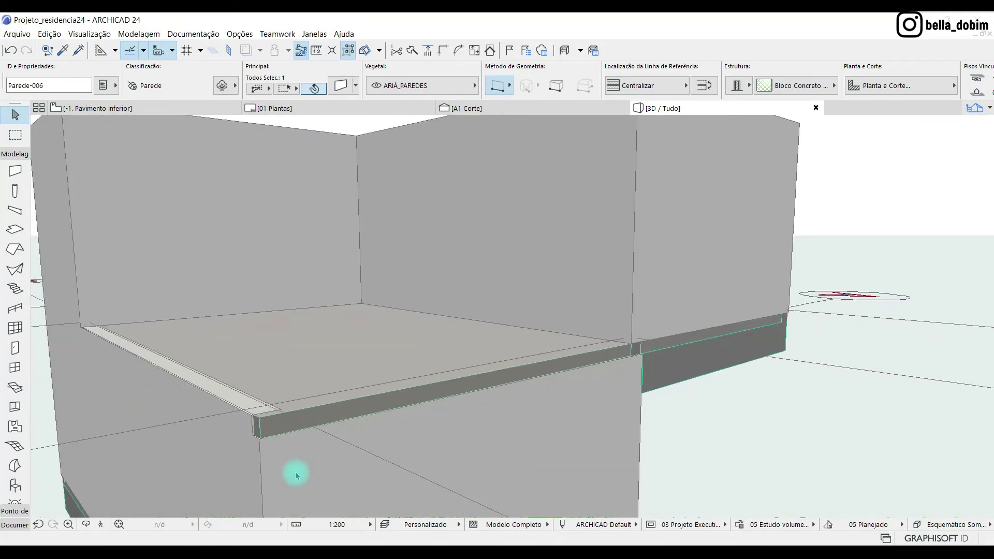
left_click(315, 431)
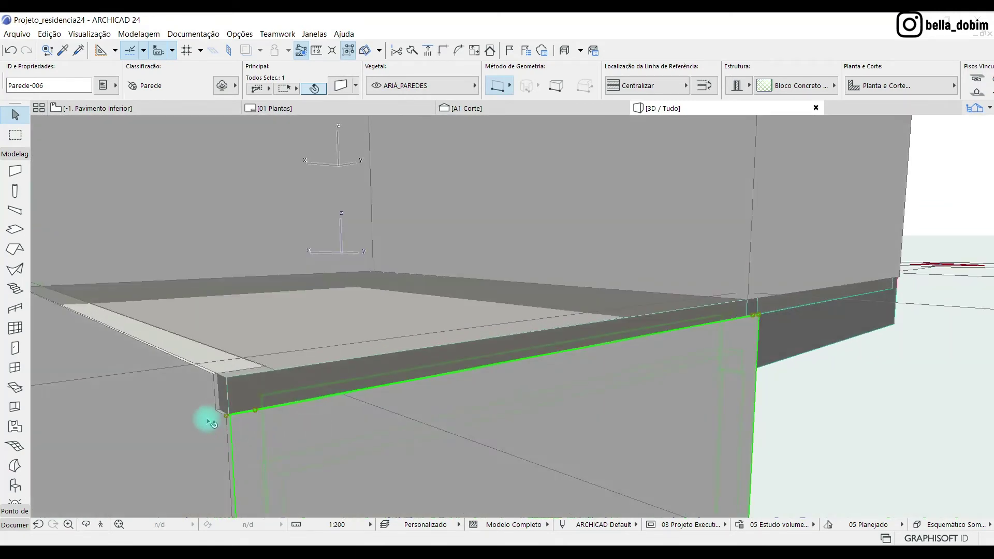
left_click(227, 414)
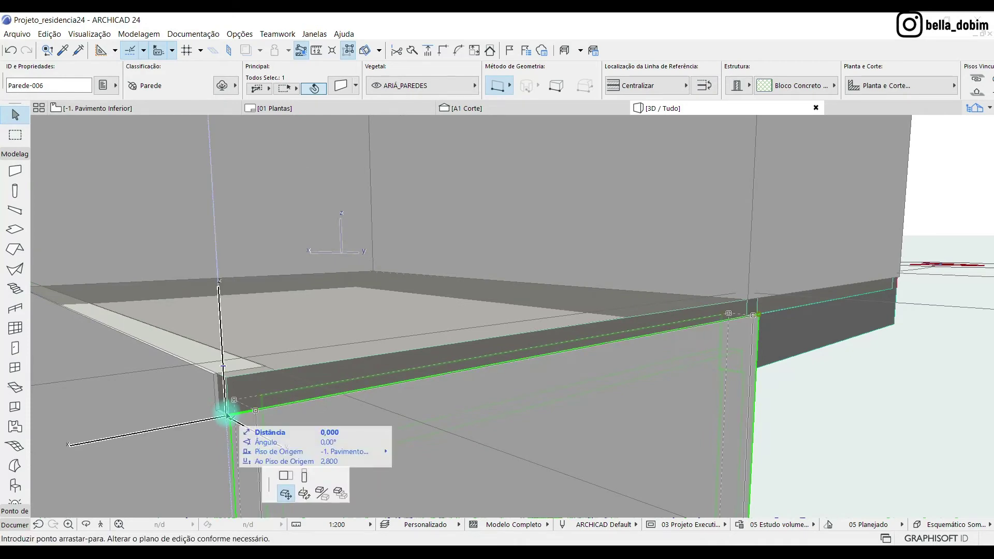
left_click(74, 124)
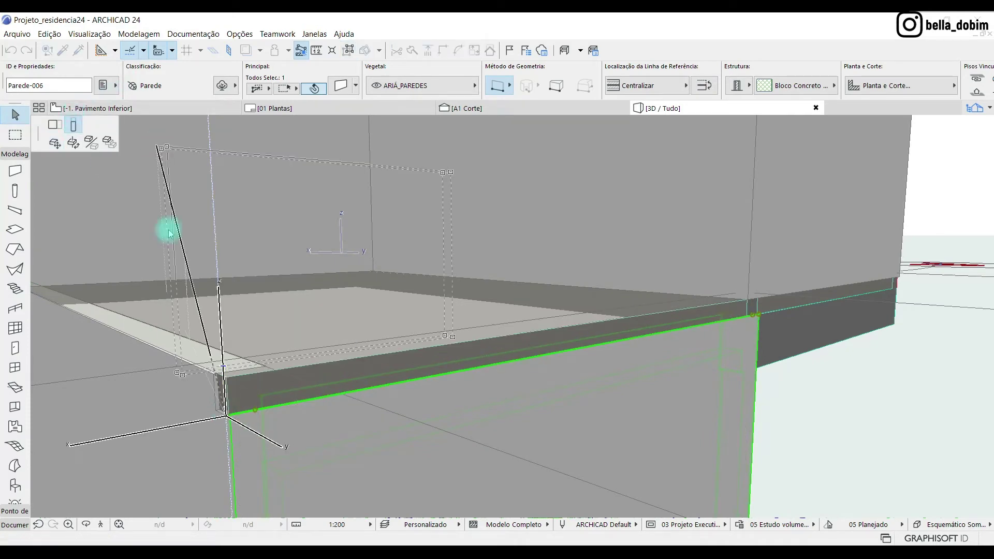
left_click(228, 375)
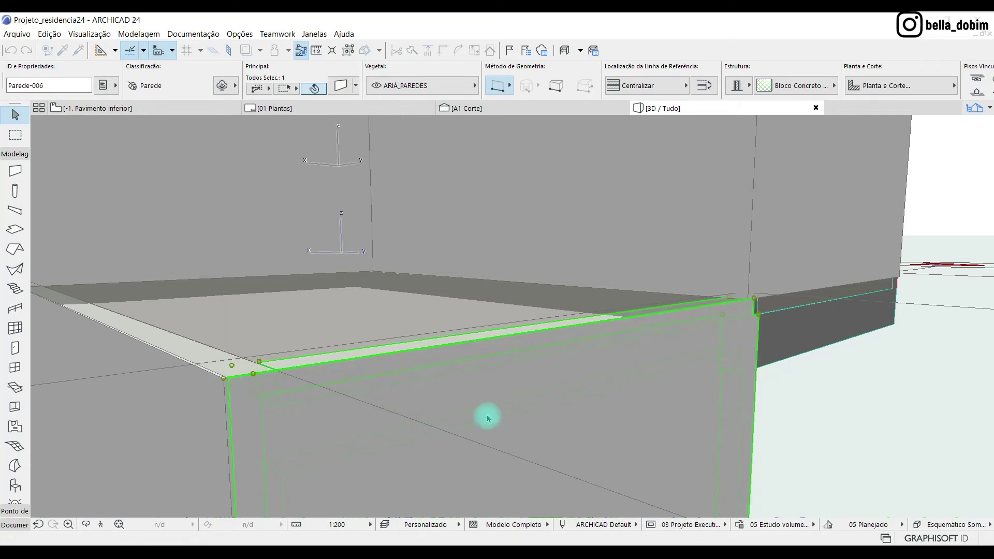
scroll(489, 418, "down", 5)
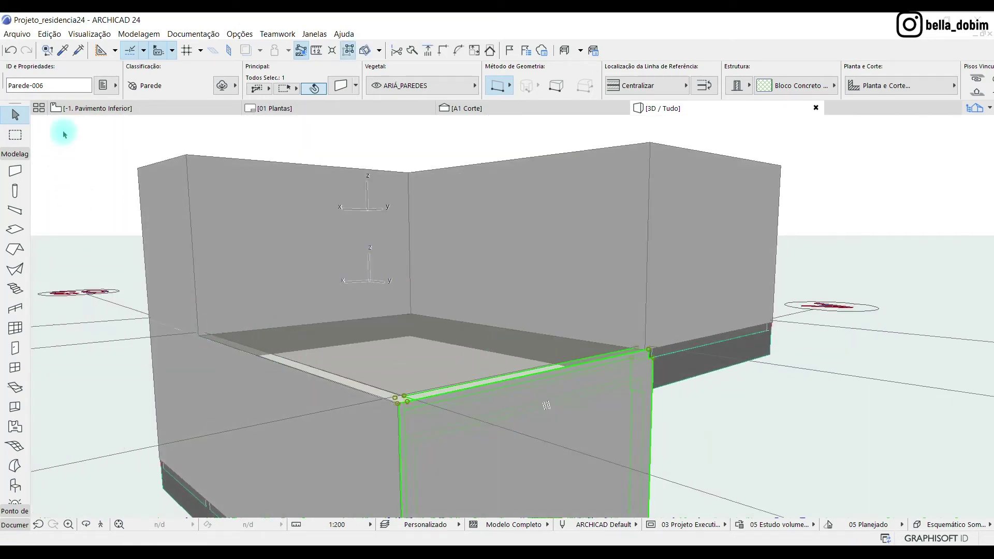
- On the lower-floor plan, draw continuous walls from axis B 6 m along axis 03 to axis A, then 4.3 m along axis A toward axis 02
left_click(116, 108)
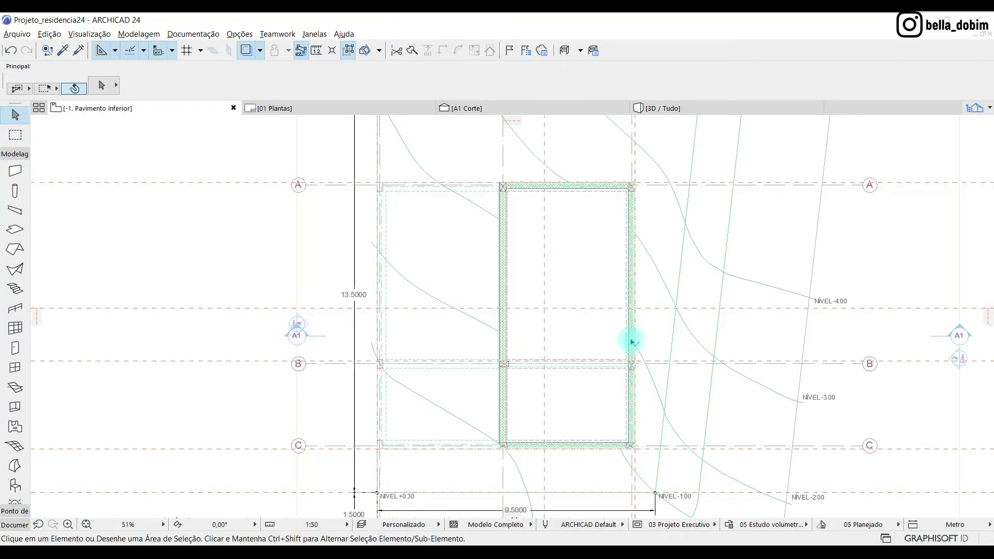
scroll(631, 341, "up", 6)
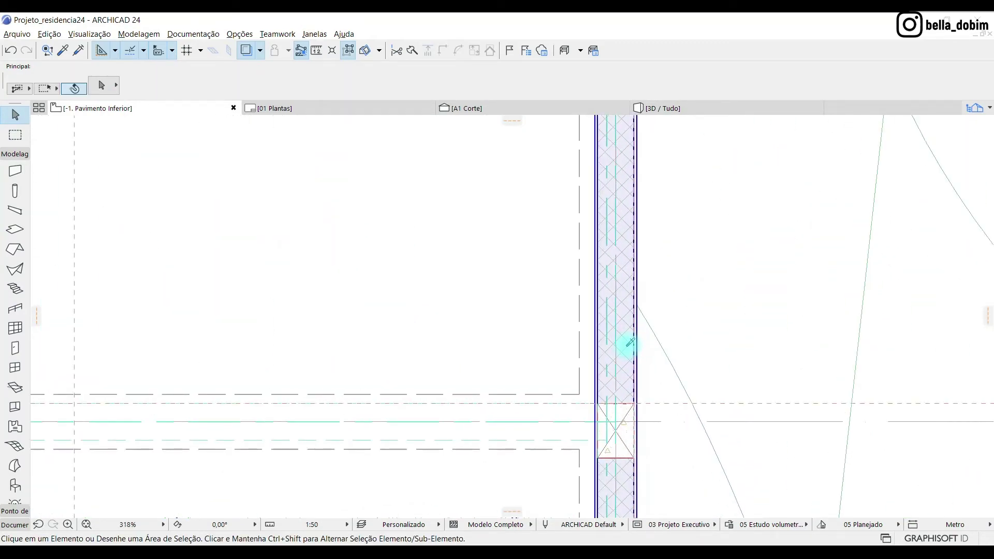
key("w")
scroll(520, 380, "down", 5)
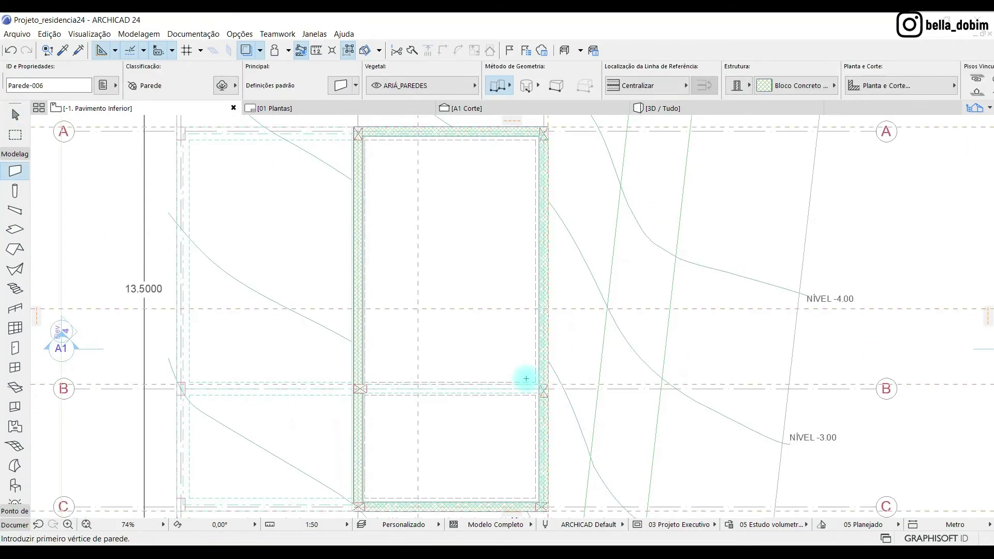
scroll(540, 365, "up", 3)
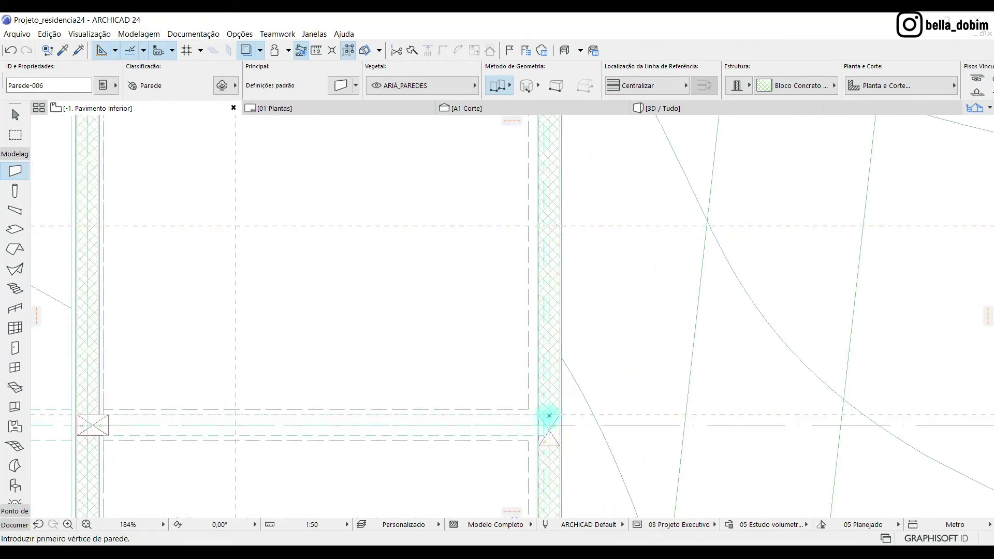
left_click(549, 414)
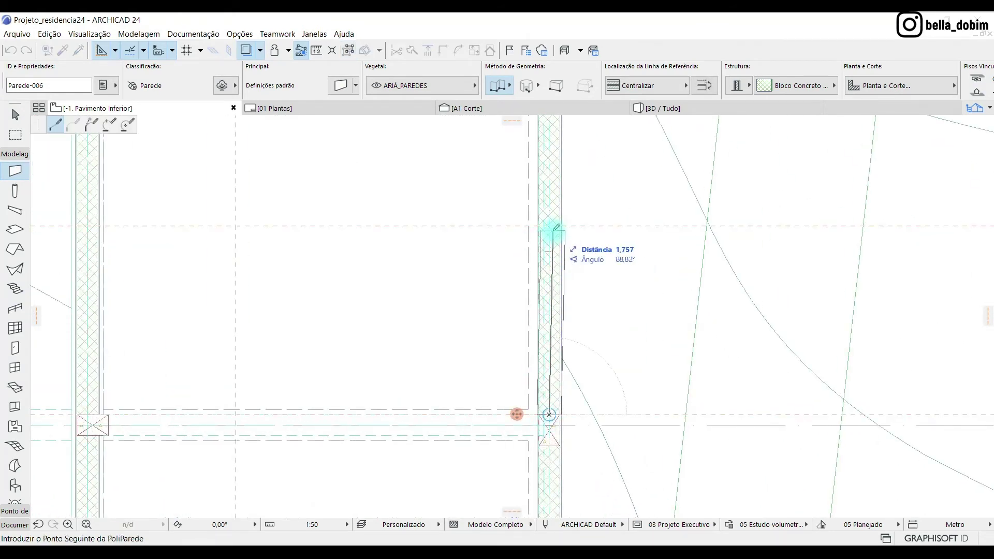
scroll(573, 403, "down", 3)
scroll(565, 231, "up", 5)
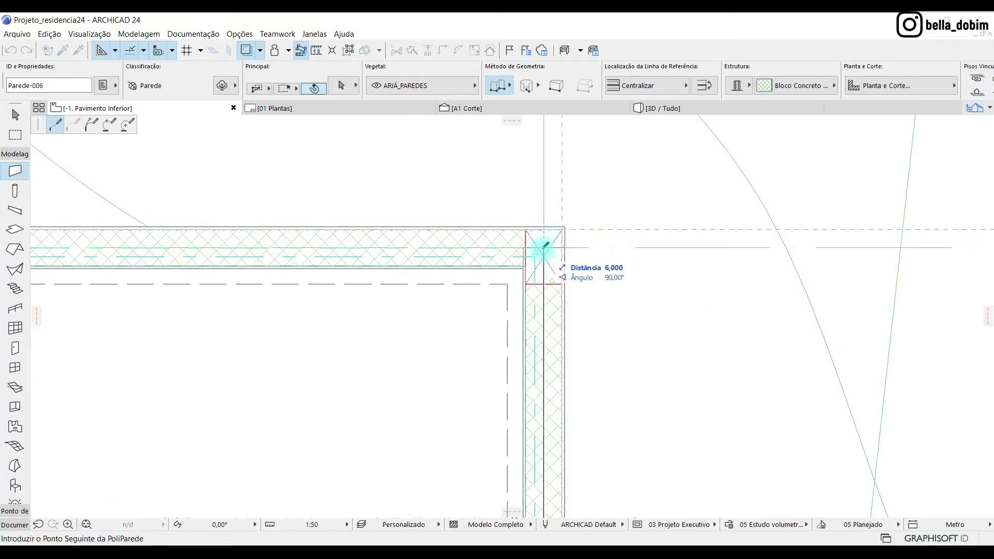
left_click(546, 245)
scroll(727, 249, "down", 2)
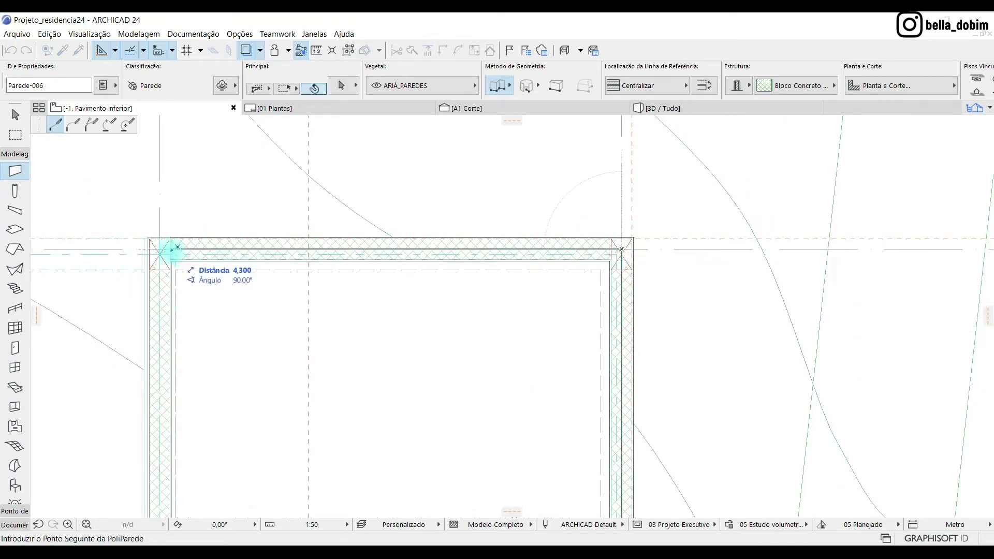
left_click(174, 248)
key("shift")
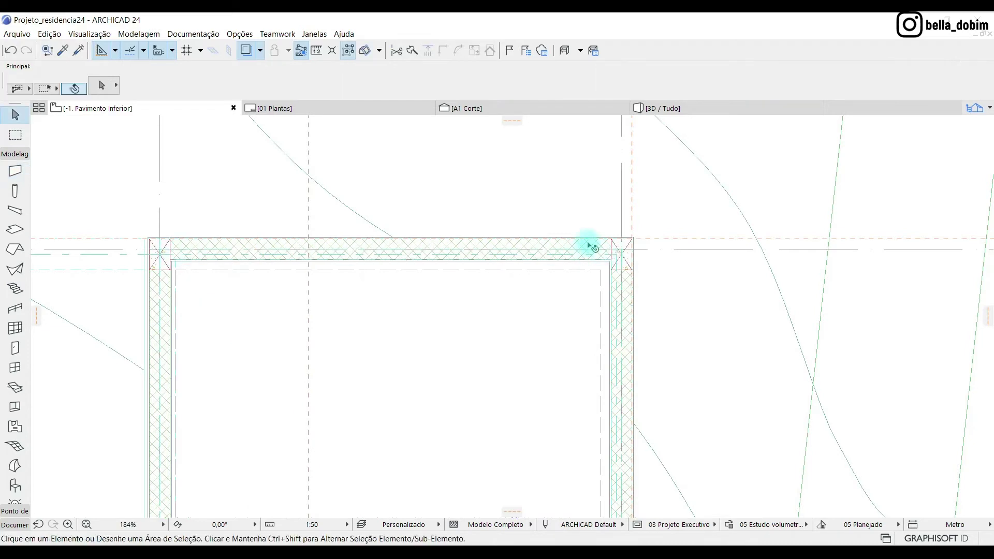
- Select the two new walls on axes A and 03 and set their home storey to 0. Pavimento Térreo
left_click(589, 250)
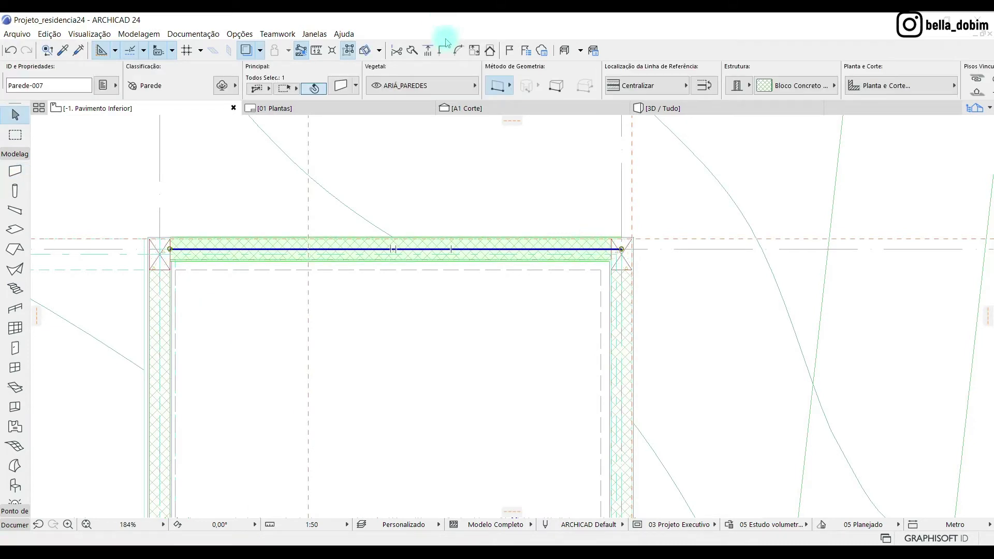
left_click(629, 282, "shift")
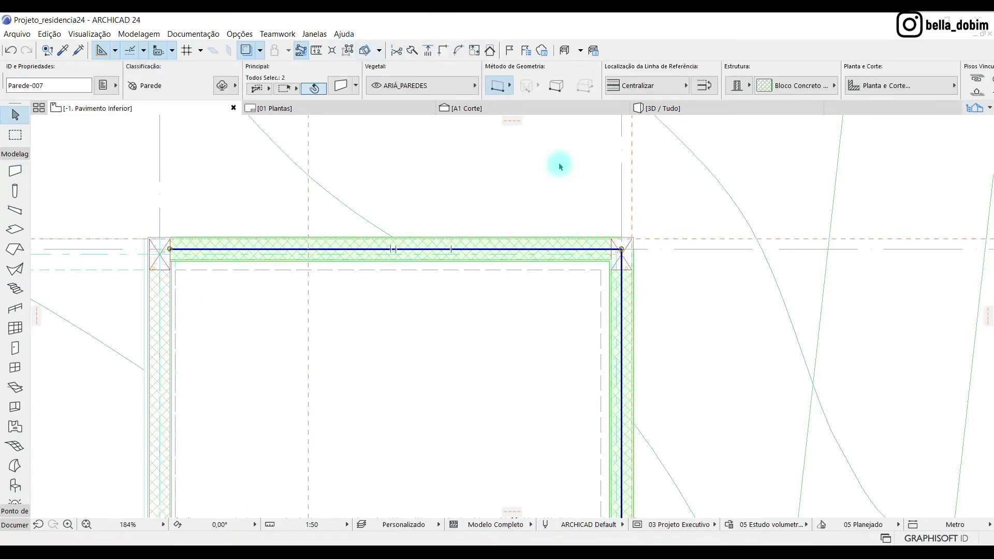
scroll(561, 164, "down", 5)
scroll(577, 191, "up", 3)
scroll(785, 74, "down", 5)
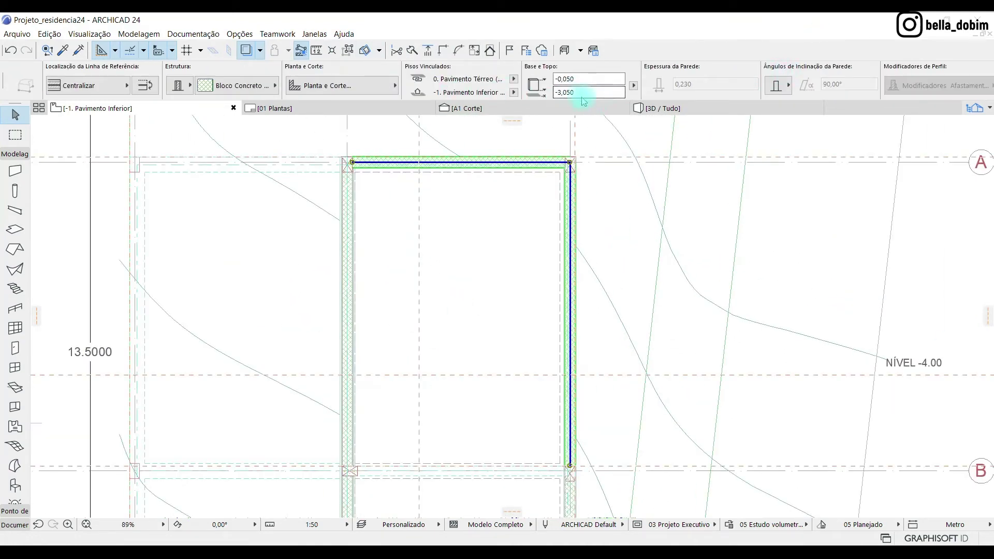
left_click(513, 93)
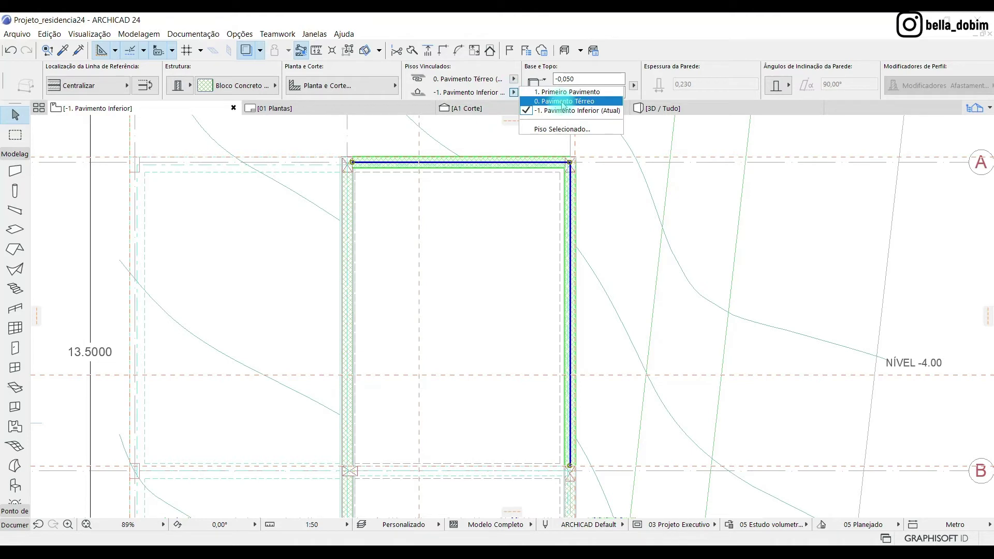
left_click(568, 101)
key("Escape")
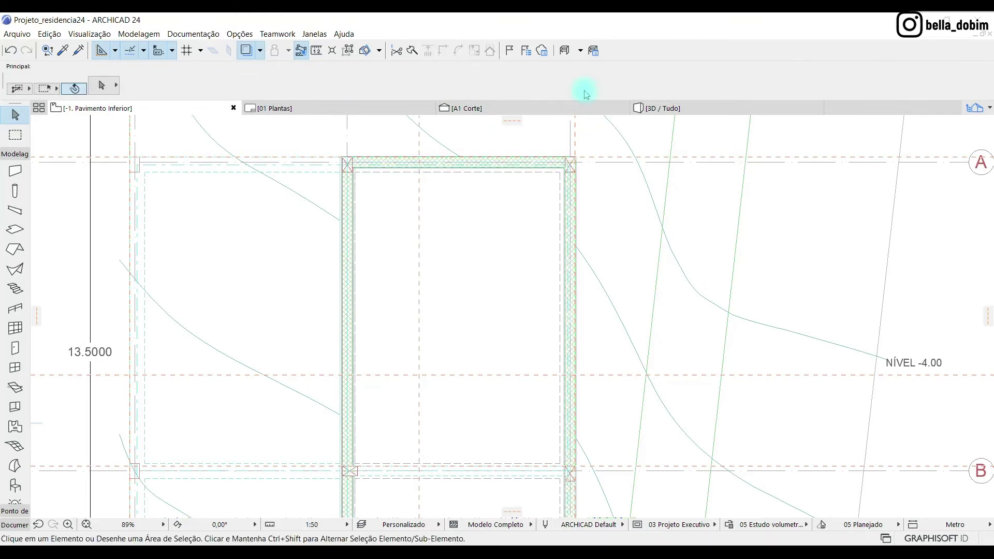
- In the 3D view, reduce the height of the two new ground-floor walls to form a low parapet around the open slab
left_click(731, 109)
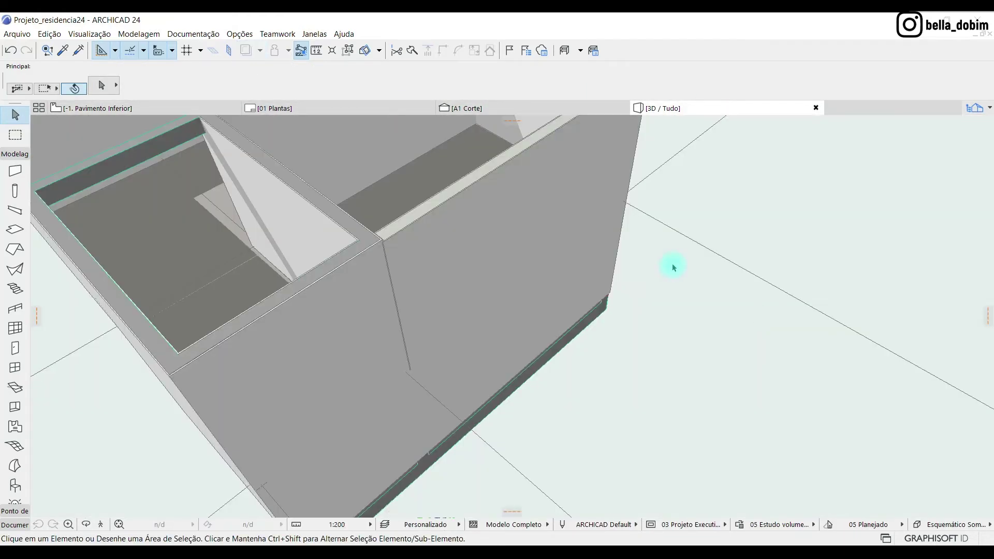
middle_click_drag(672, 266, 466, 253, "shift")
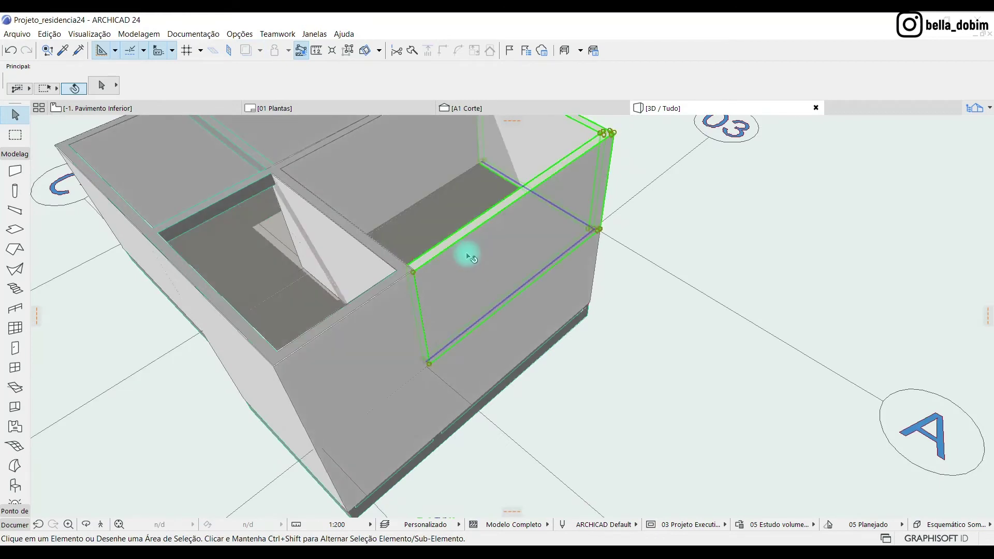
left_click(471, 257)
middle_click_drag(637, 455, 466, 228, "shift")
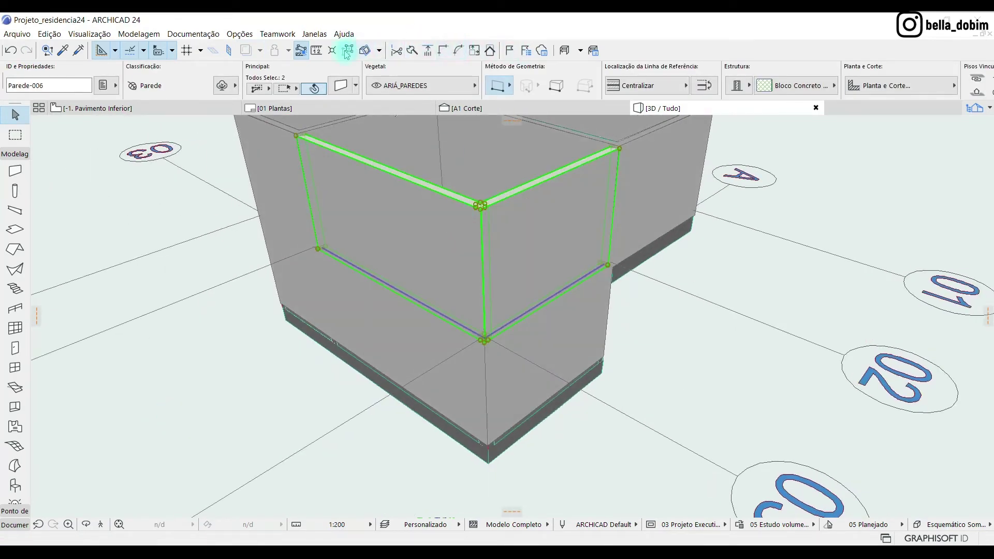
left_click(481, 205)
left_click(555, 124)
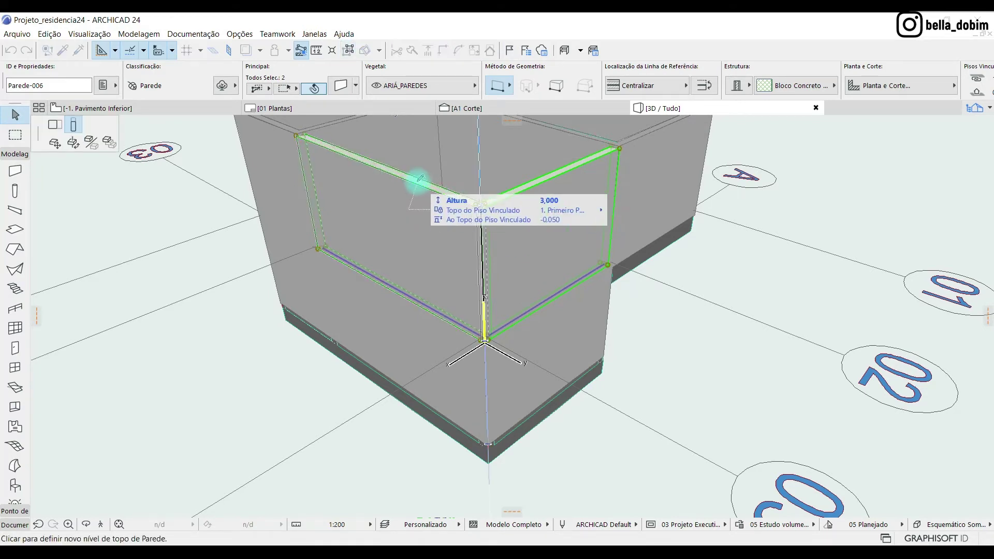
middle_click_drag(476, 180, 457, 125, "shift")
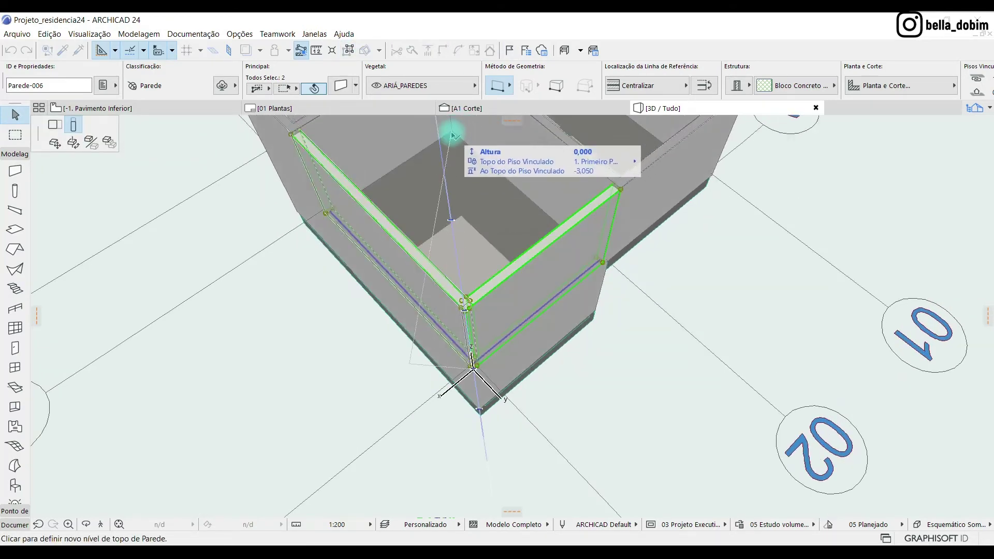
key("Tab")
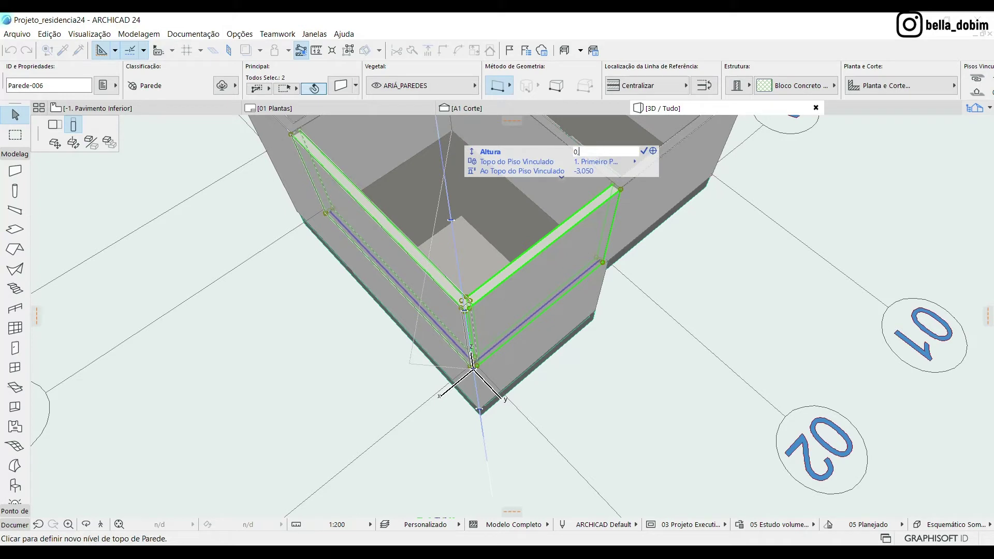
key("Return")
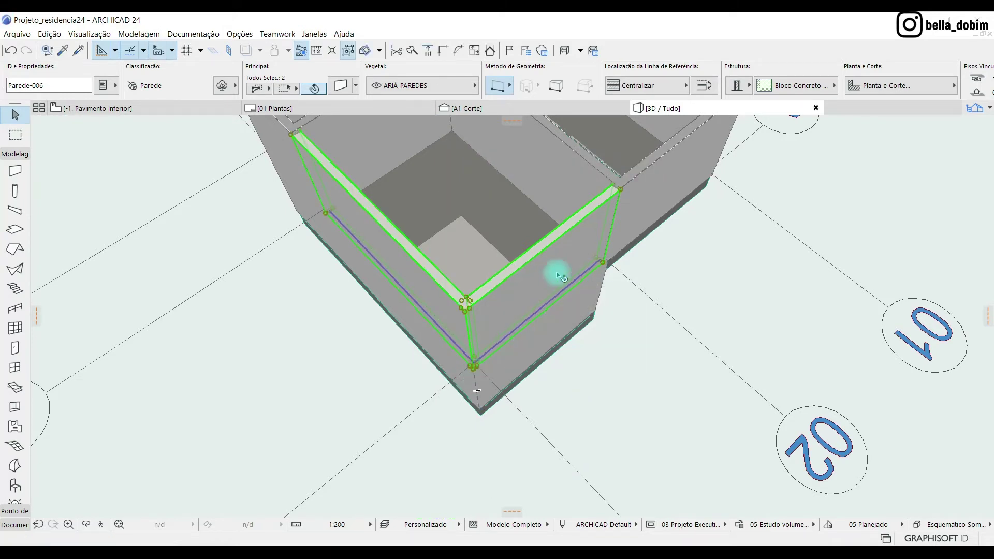
scroll(769, 70, "right", 5)
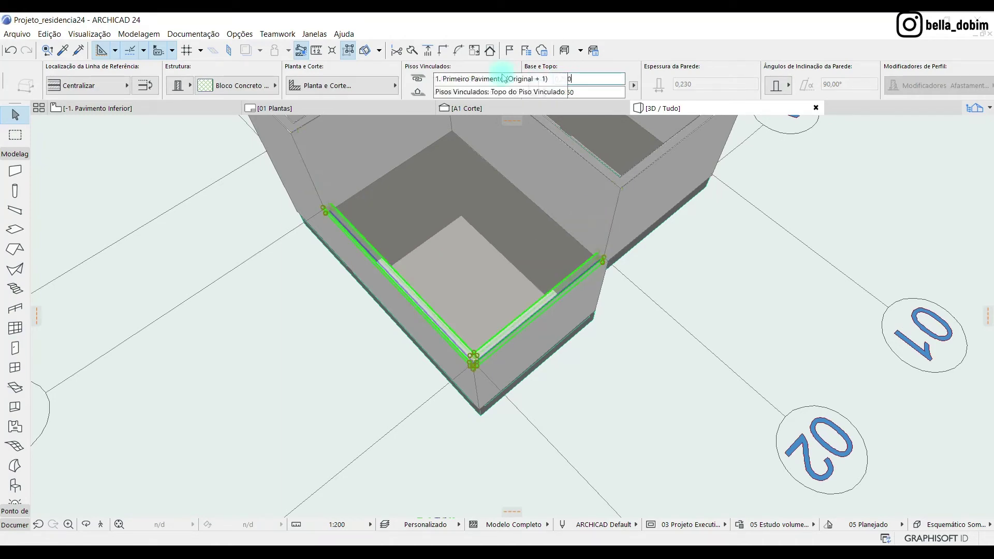
middle_click_drag(473, 289, 581, 225, "shift")
left_click(580, 292)
middle_click_drag(580, 292, 603, 359, "shift")
key("Escape")
key("Escape")
- Extend the axis B end of the low parapet wall on axis 03 so that it joins the adjoining full-height wall
left_click_drag(265, 269, 388, 262)
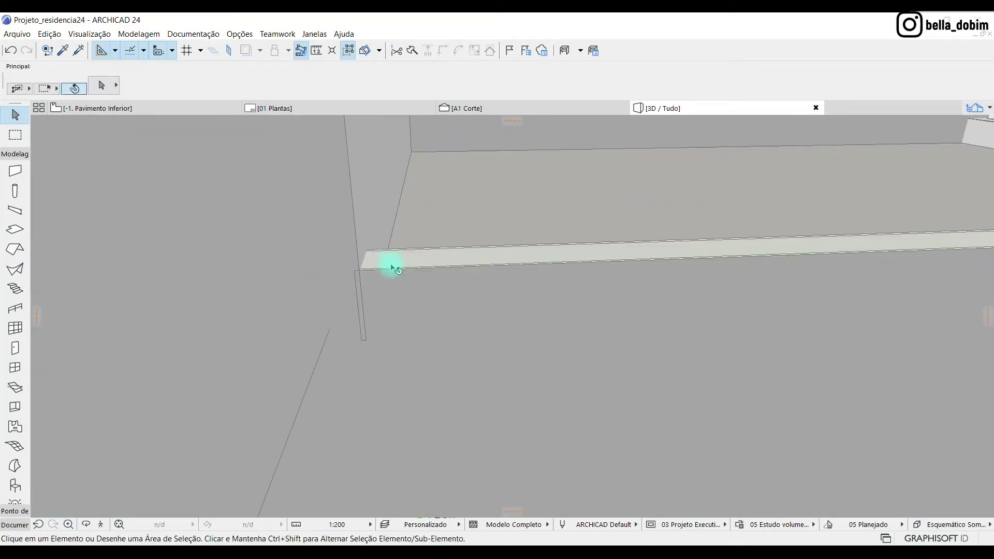
left_click(387, 274)
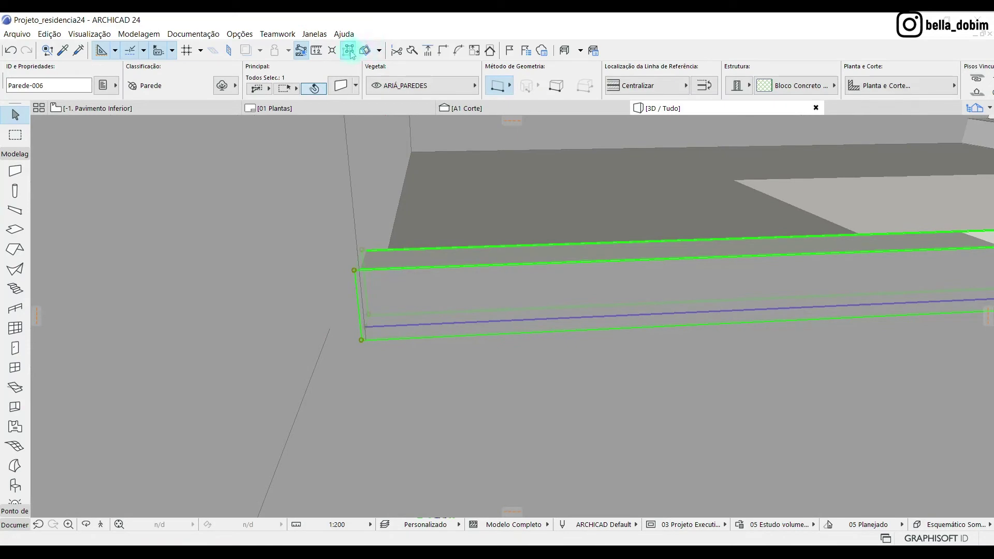
left_click_drag(155, 348, 176, 341)
left_click(305, 342)
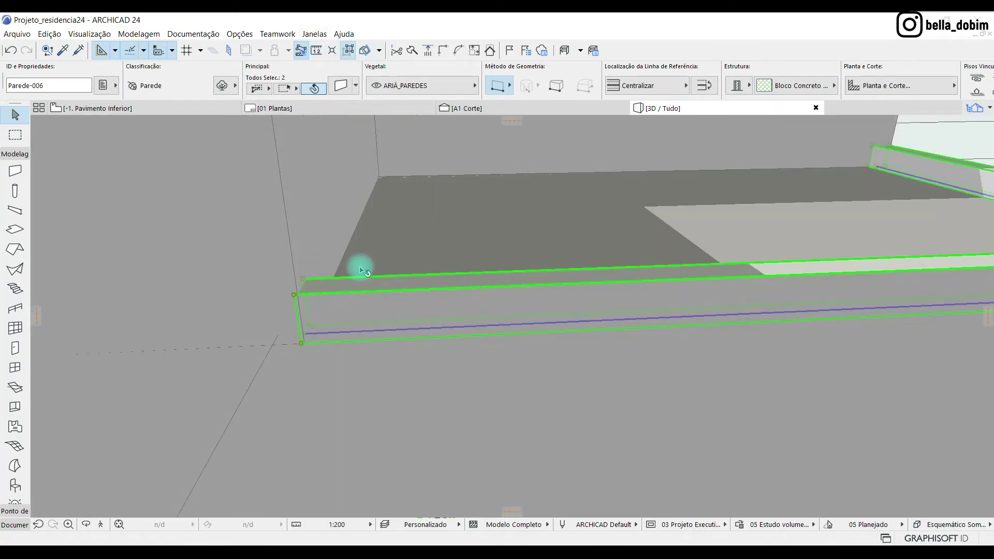
left_click(351, 291)
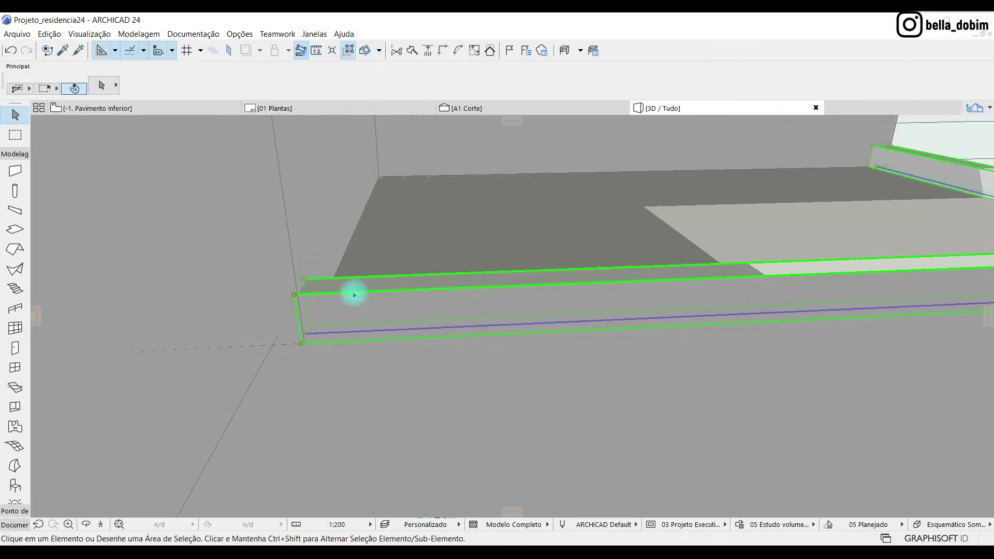
left_click(309, 336)
left_click(57, 125)
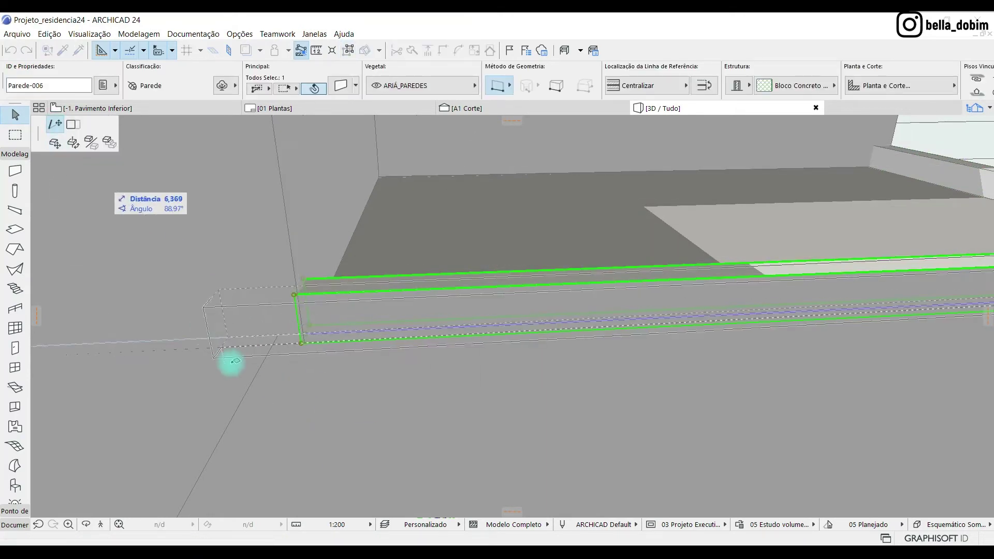
left_click(384, 172)
middle_click_drag(501, 410, 723, 248, "shift")
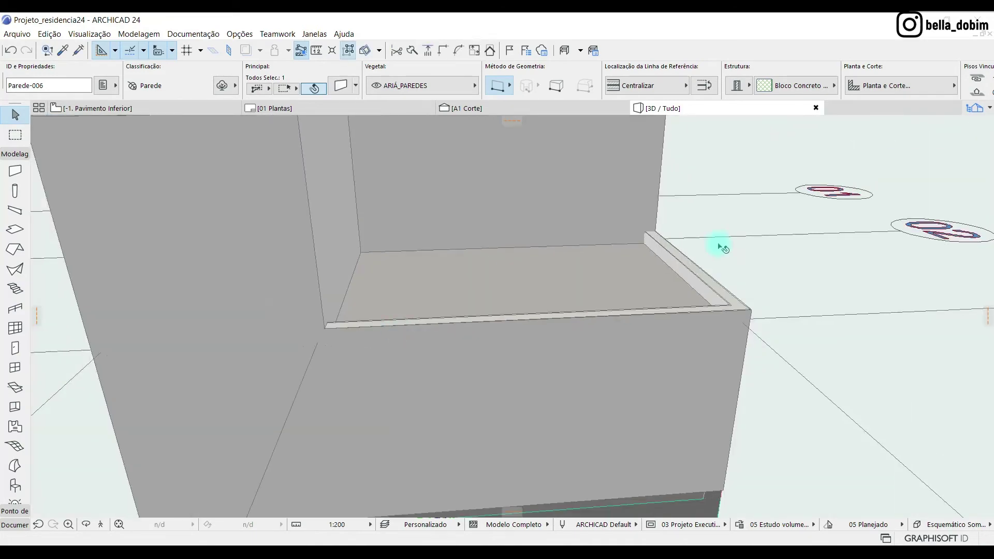
left_click(734, 207)
middle_click_drag(437, 279, 459, 349, "shift")
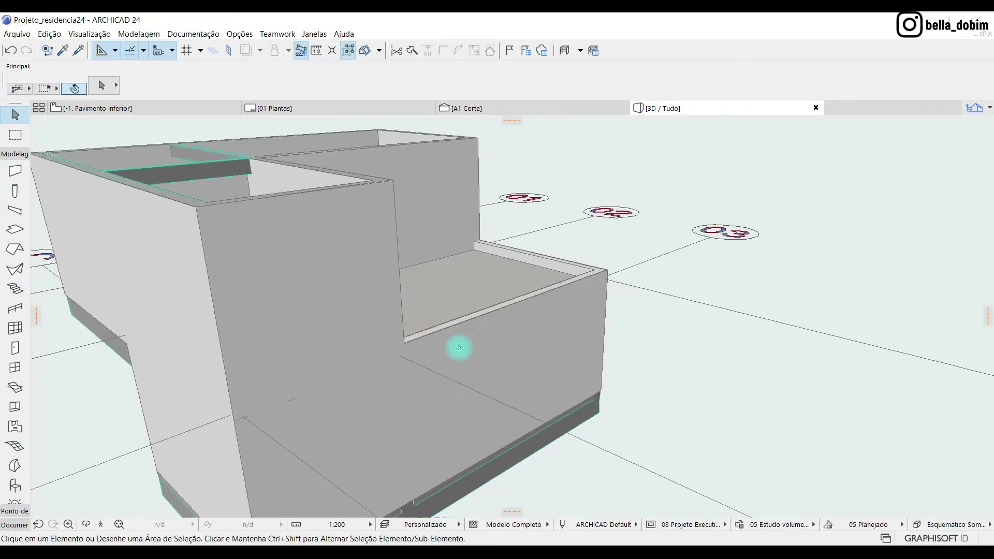
- Return to the lower-floor plan and examine the walls, columns and slab around axis B
left_click(159, 107)
scroll(451, 217, "down", 2)
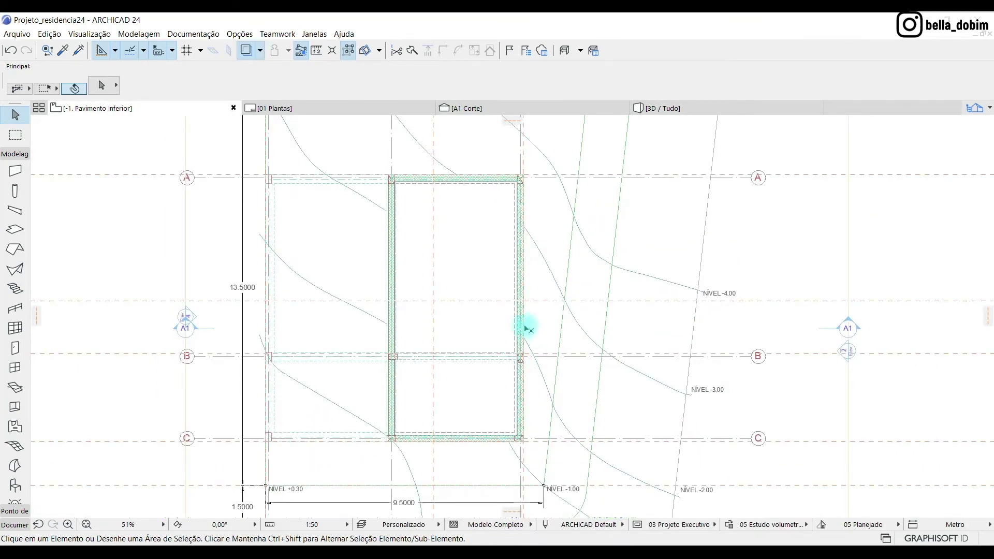
scroll(527, 329, "up", 3)
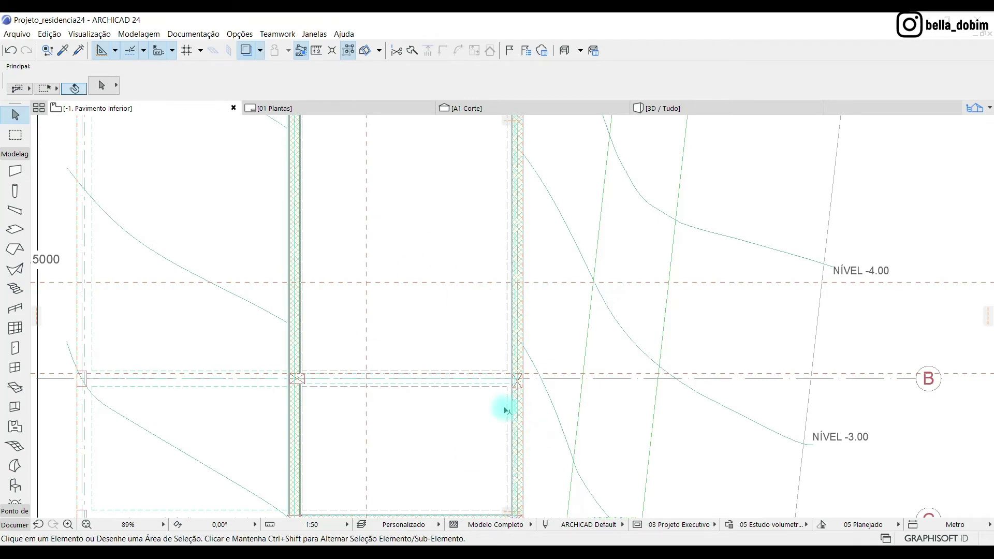
scroll(504, 324, "down", 3)
scroll(467, 395, "up", 4)
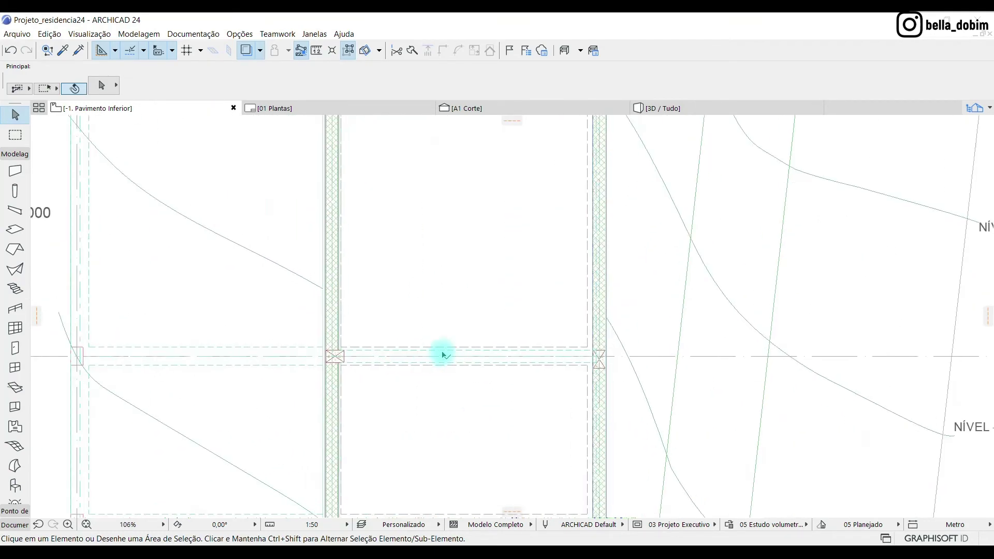
scroll(571, 364, "down", 2)
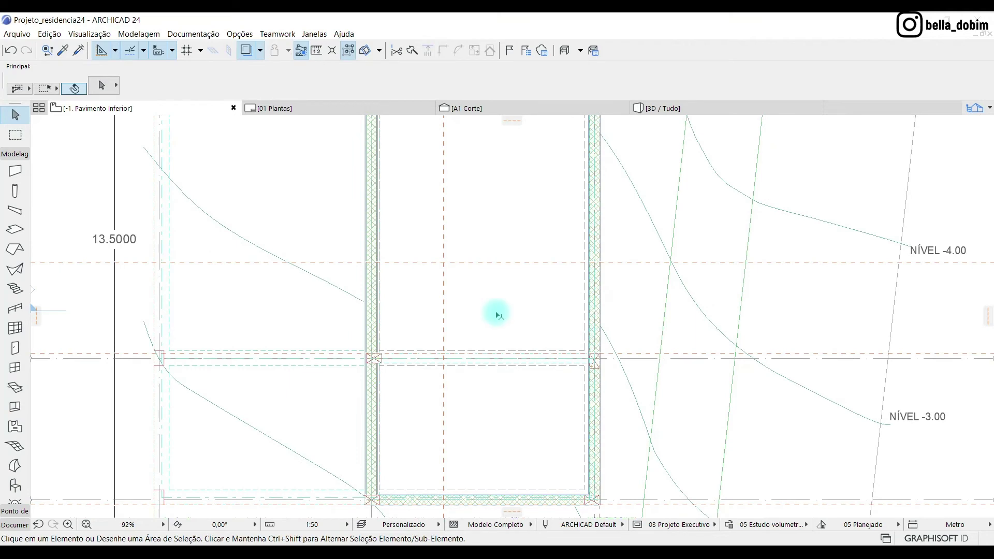
scroll(496, 315, "up", 5)
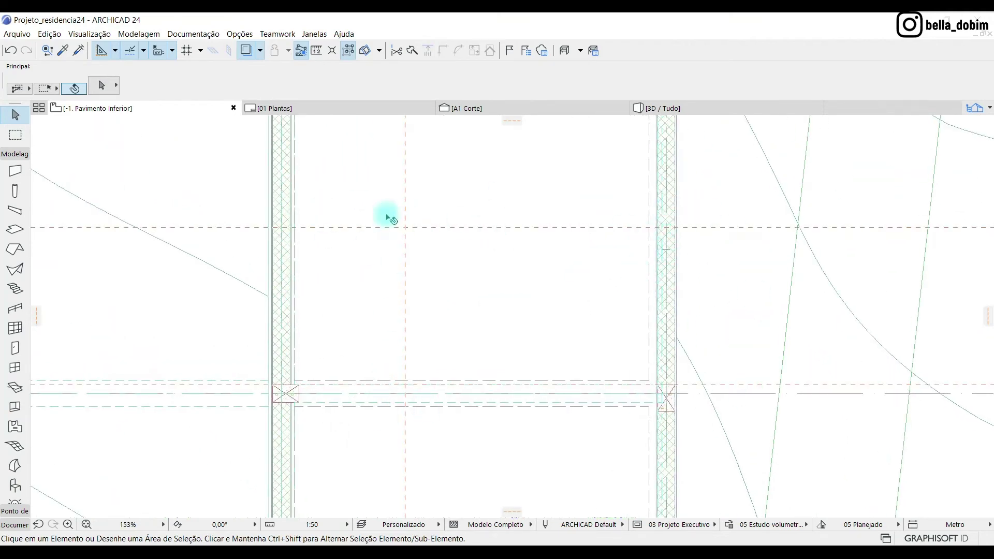
left_click(536, 262)
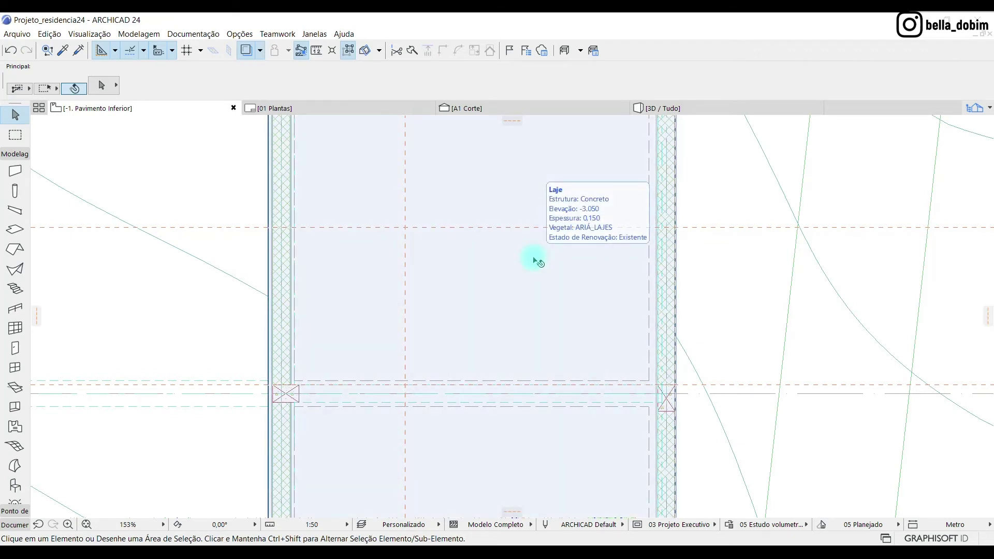
key("Escape")
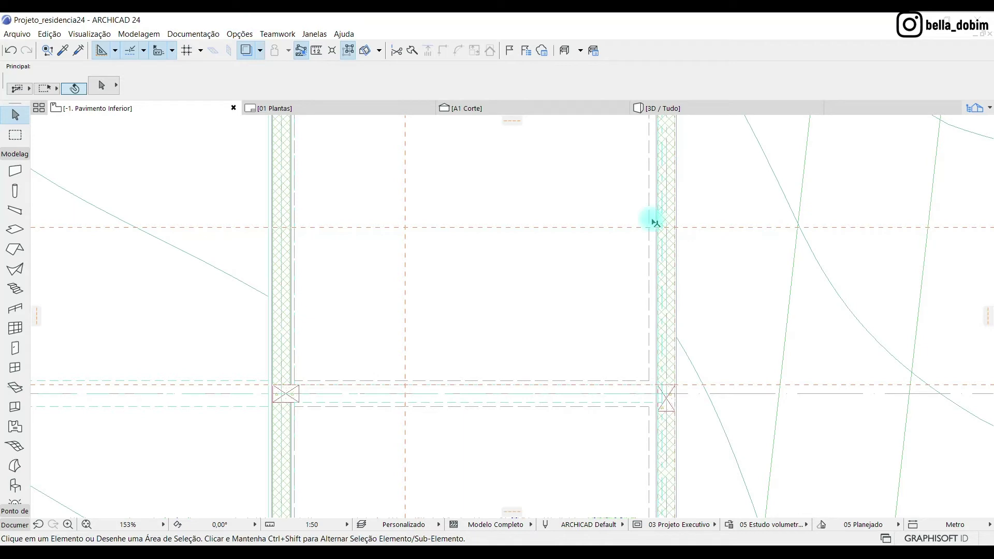
- Examine the walls, beams and slabs between axes 02 and 03 in section A1 and return to the lower-floor plan
scroll(479, 278, "down", 3)
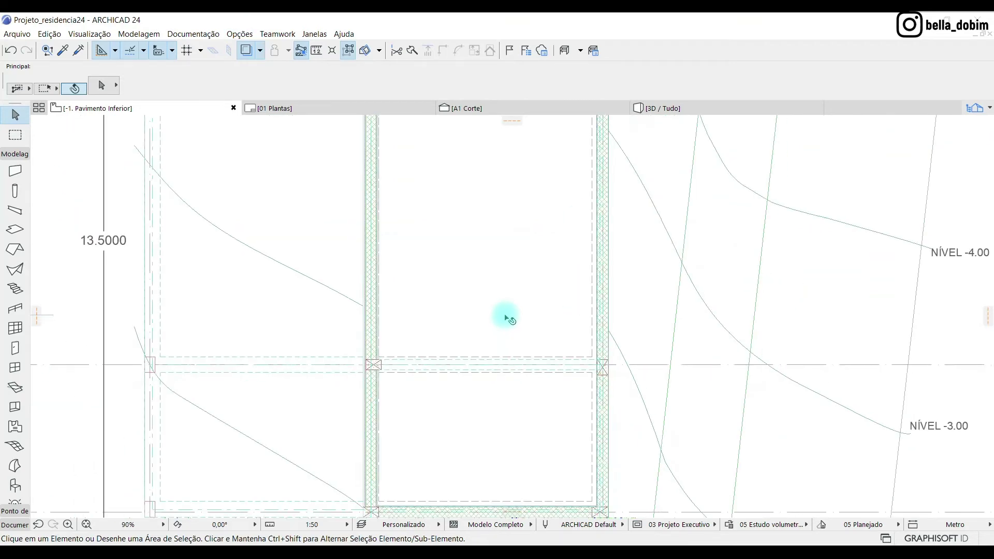
left_click(482, 107)
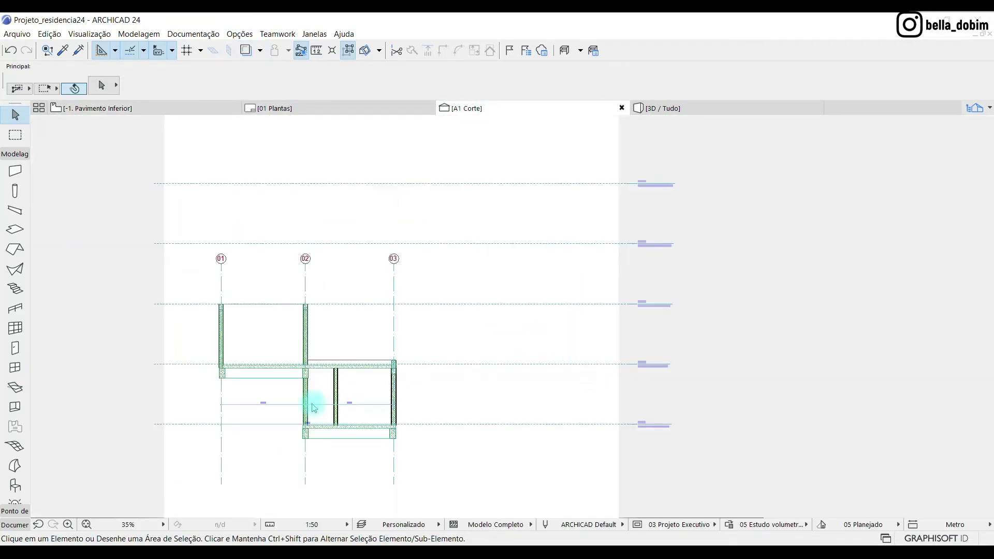
scroll(362, 404, "up", 10)
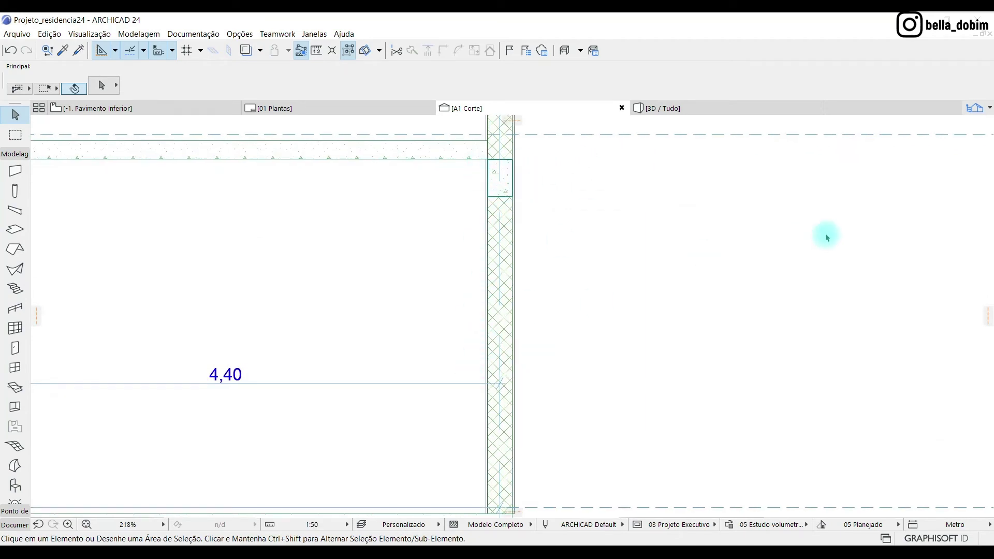
scroll(502, 288, "down", 4)
scroll(501, 288, "up", 1)
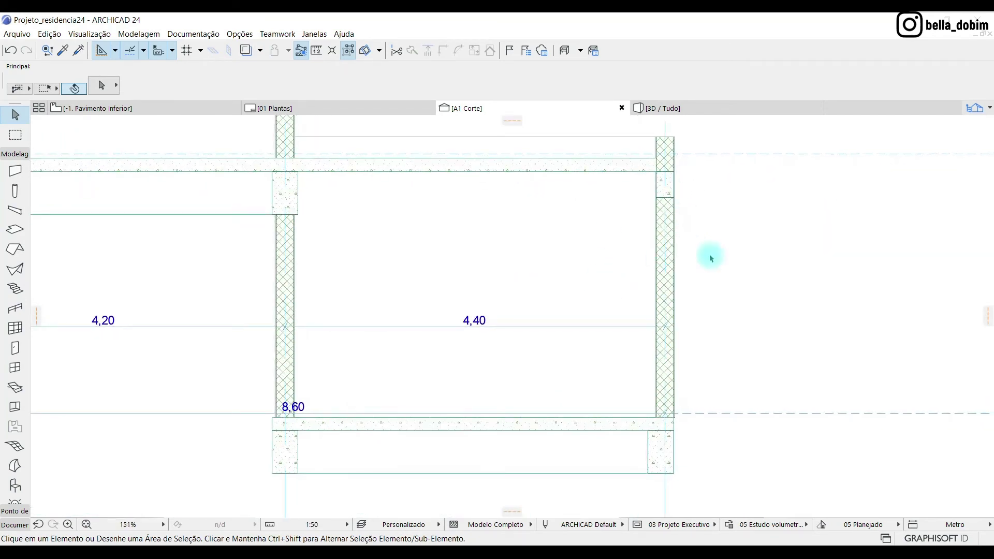
left_click(183, 110)
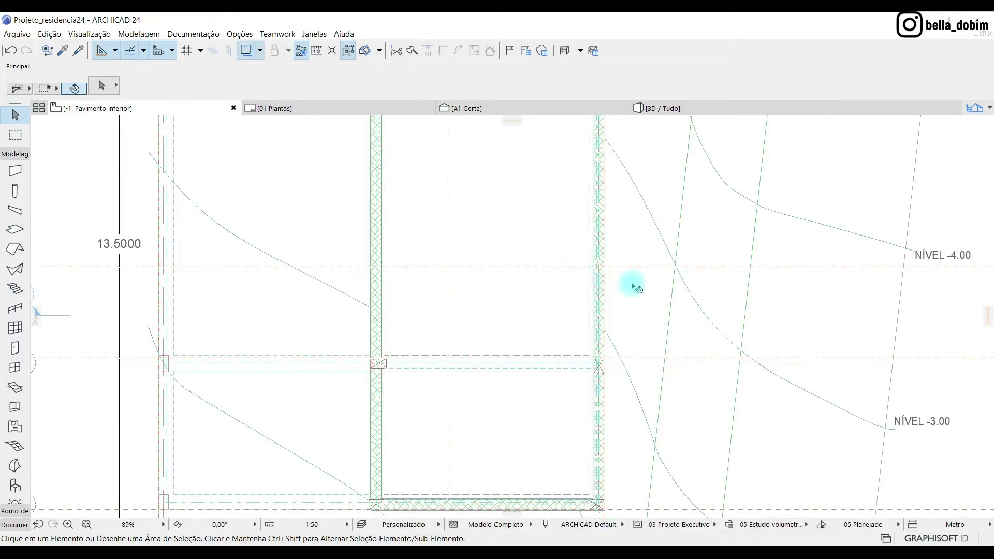
scroll(619, 332, "up", 3)
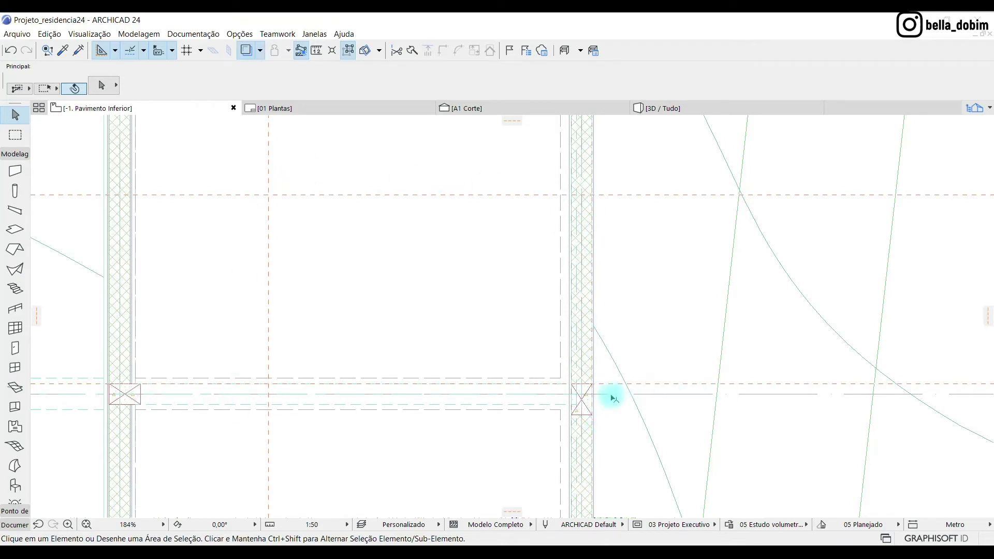
mouse_move(613, 396)
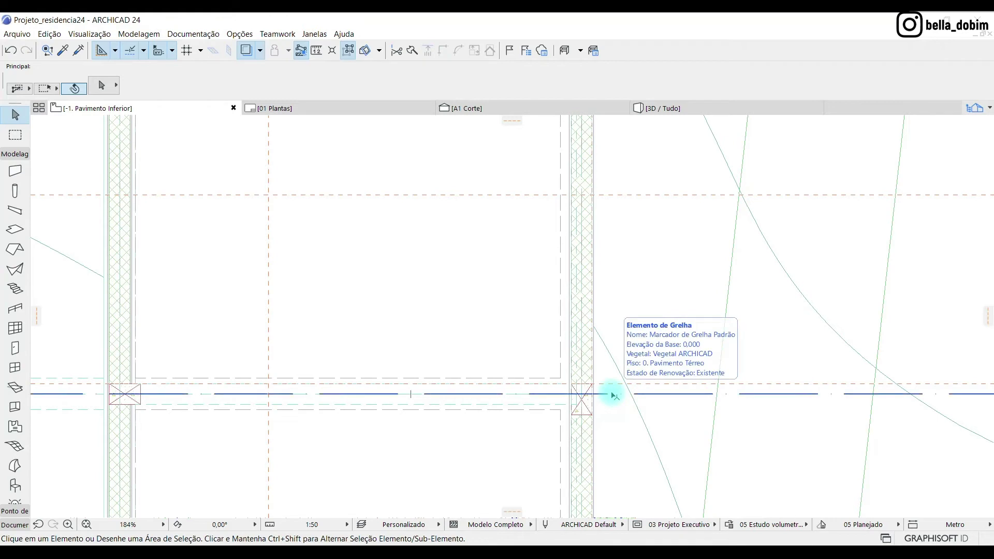
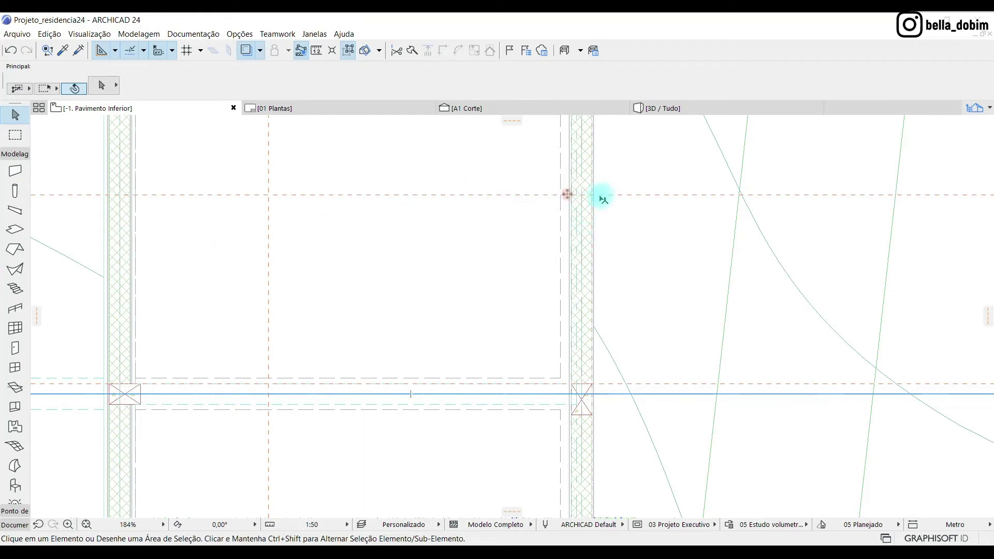
- Create a composite named Bloco Concreto 200, Rebocado 1 Face Cermaica 1 Face by duplicating Bloco Concreto 200, Rebocado 2 Faces
left_click(244, 34)
mouse_move(274, 50)
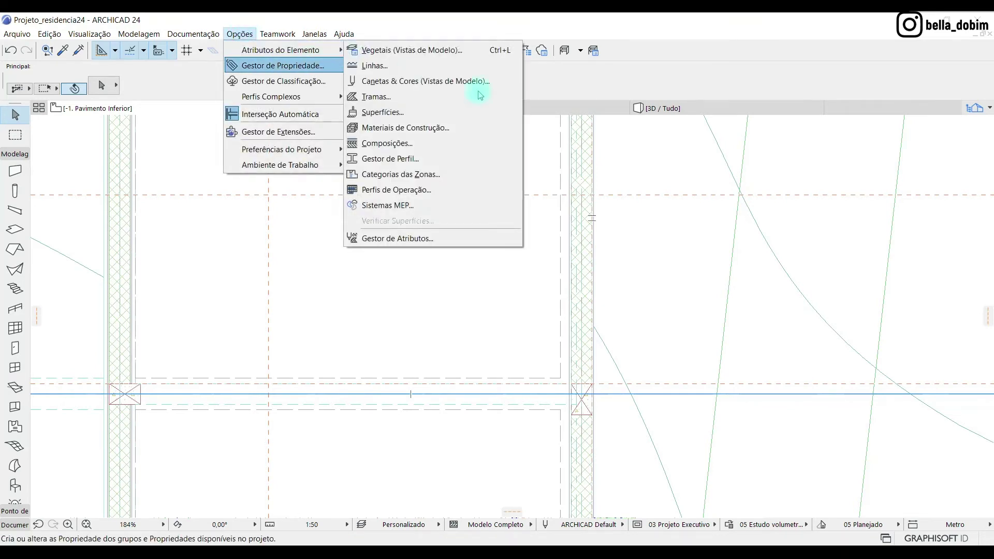
left_click(388, 144)
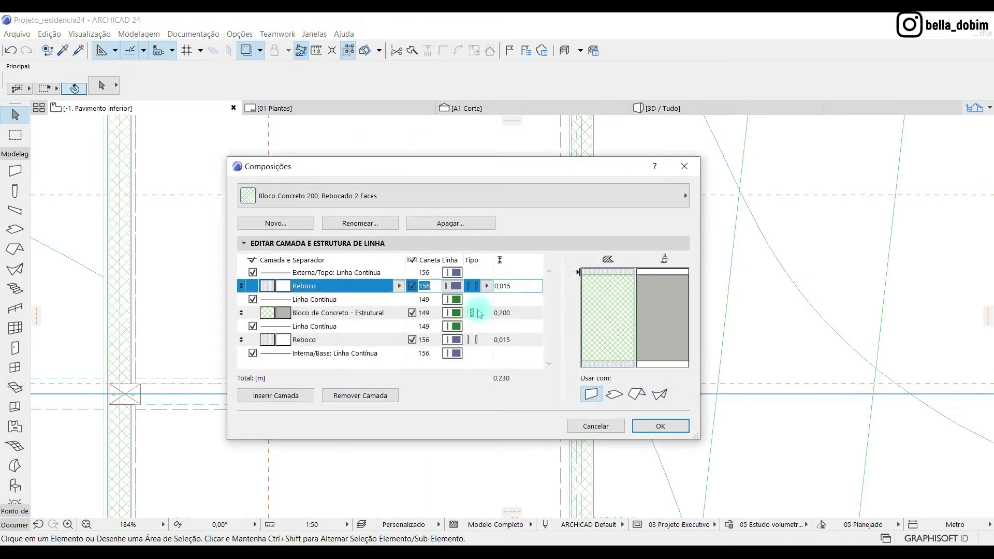
left_click(374, 195)
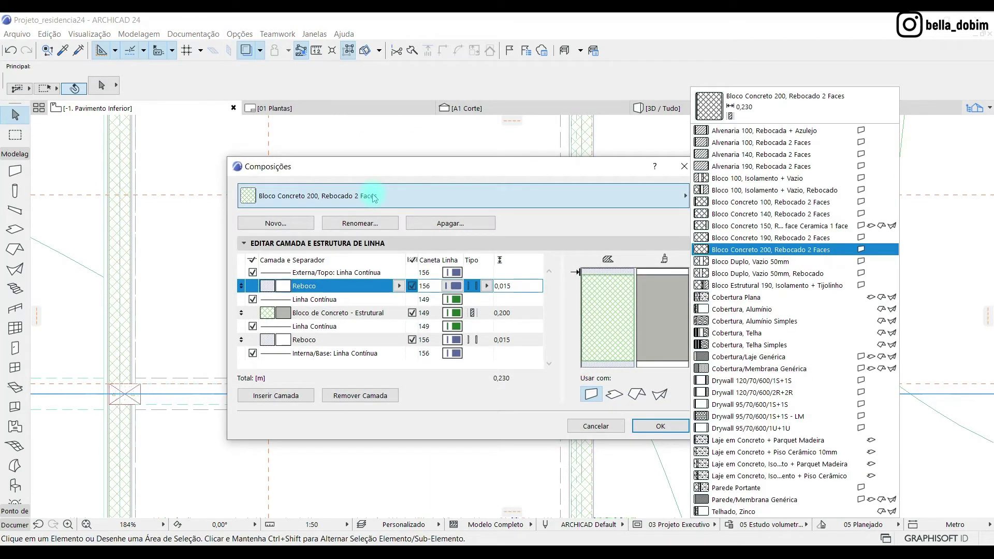
left_click(374, 198)
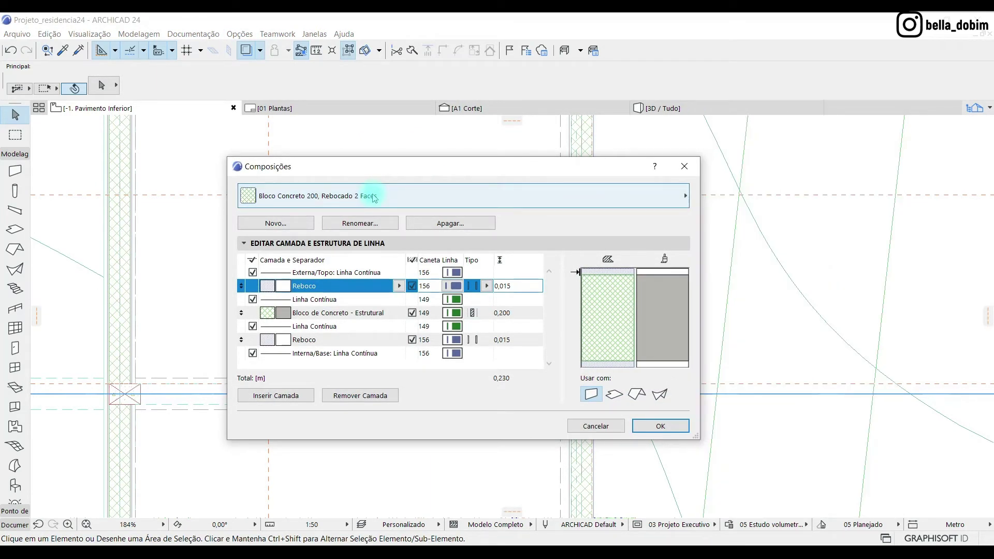
left_click_drag(443, 171, 283, 176)
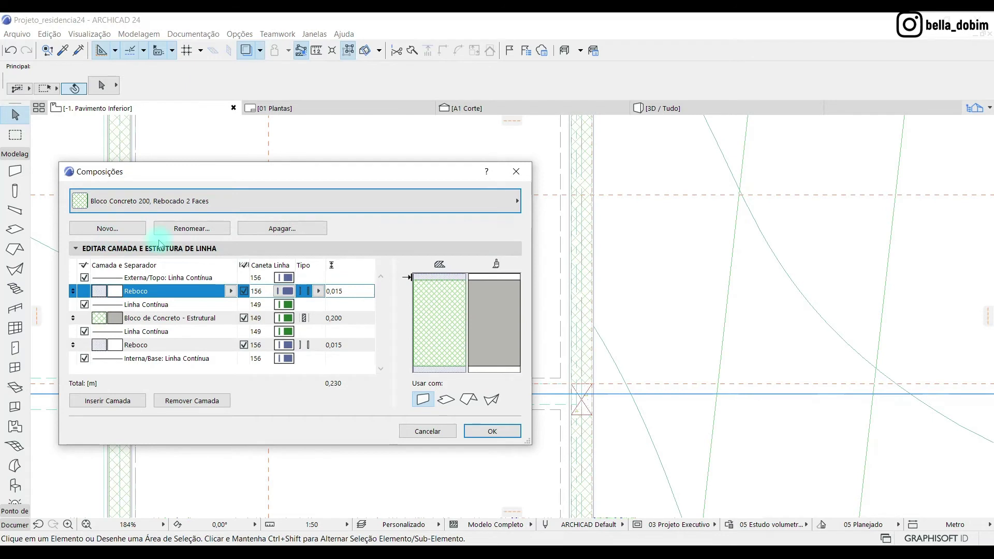
left_click(129, 230)
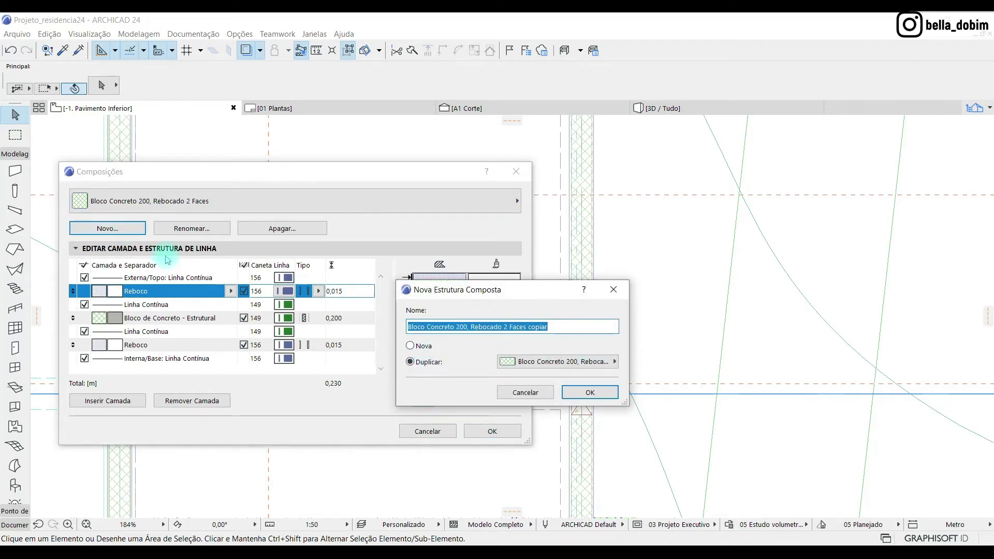
left_click(514, 327)
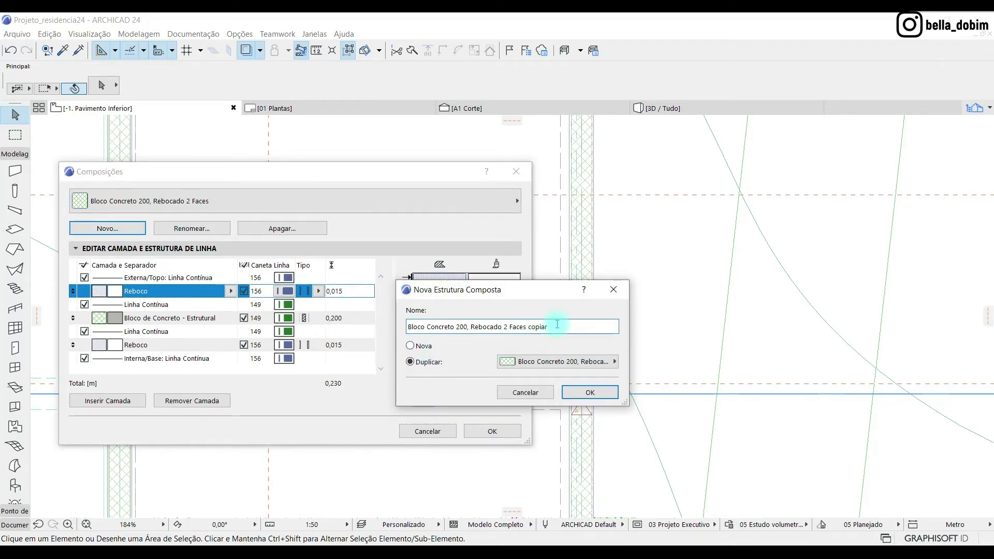
left_click_drag(549, 327, 504, 330)
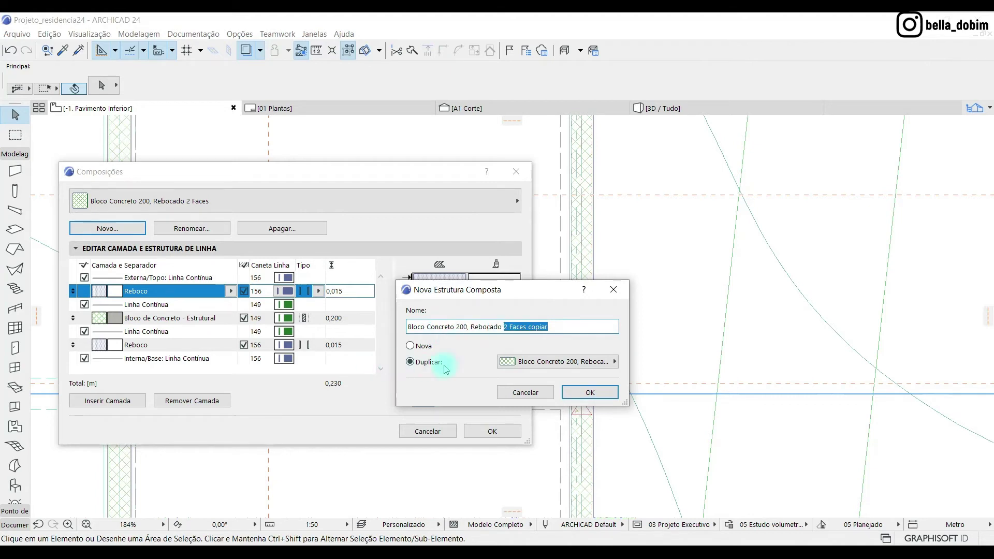
left_click(566, 364)
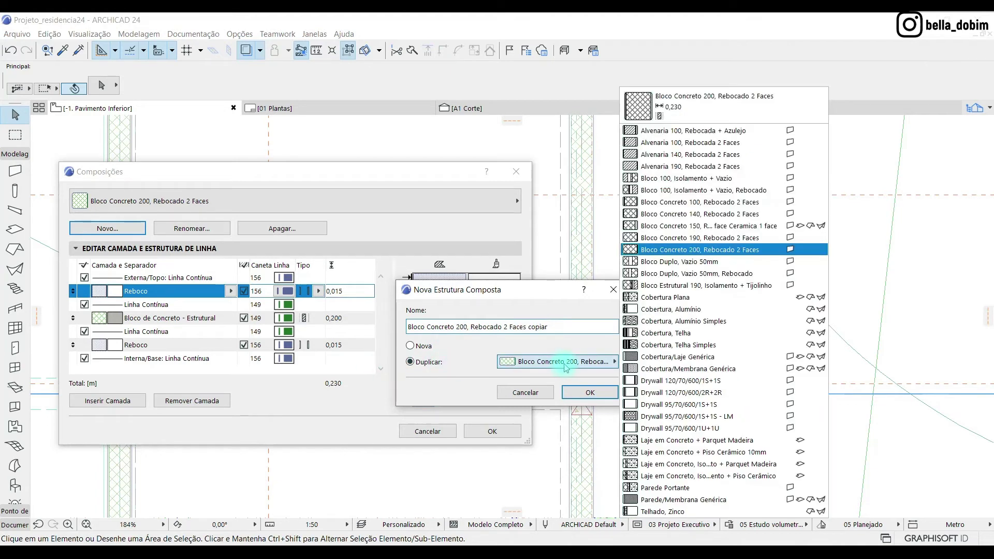
left_click(725, 250)
left_click(559, 327)
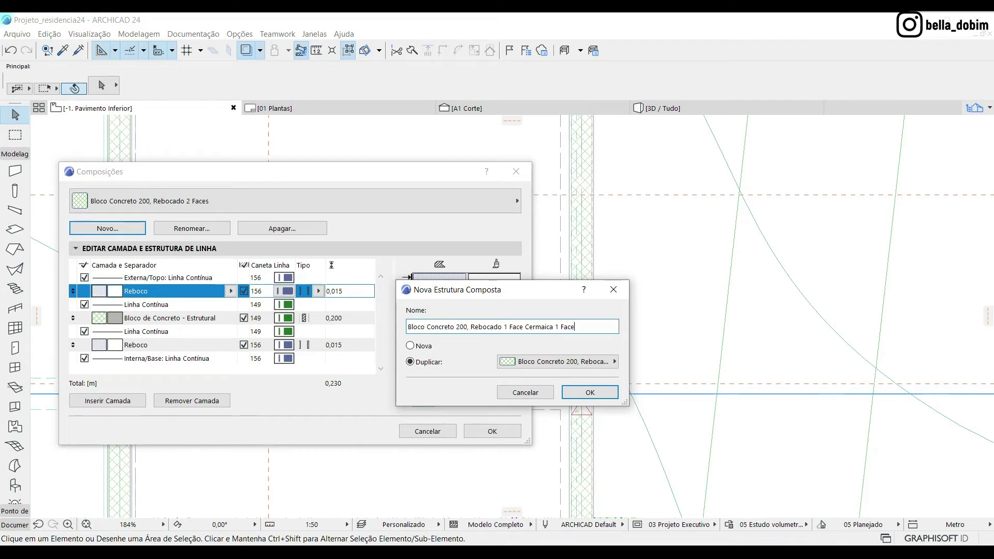
left_click(605, 390)
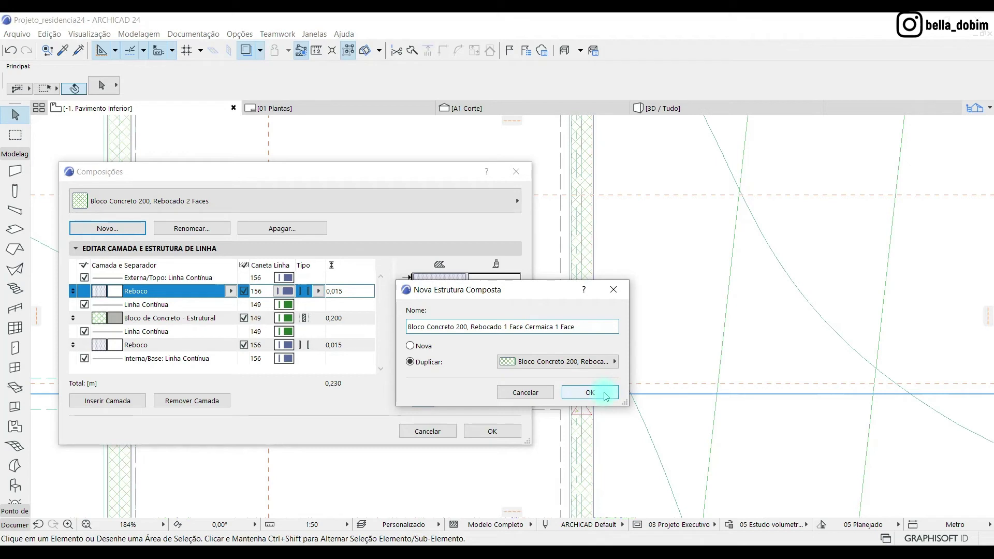
- Remove the interior-side Reboco layer from the new composite
left_click_drag(337, 170, 547, 164)
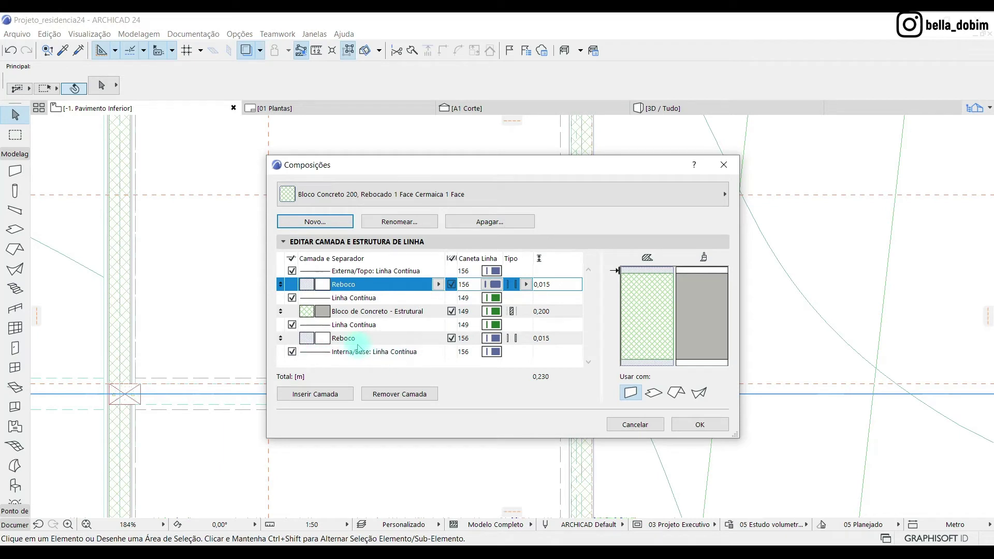
left_click(375, 339)
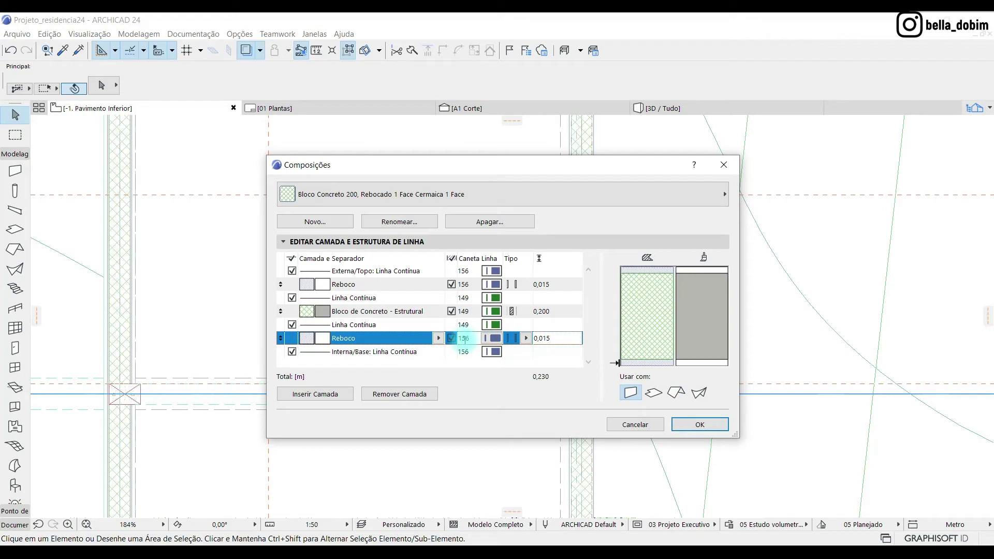
left_click_drag(433, 166, 182, 183)
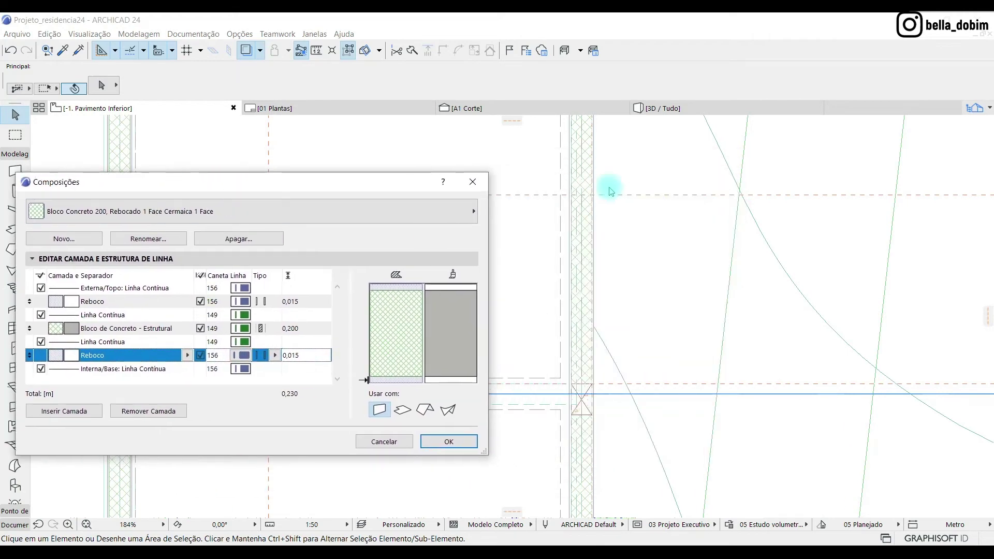
left_click_drag(266, 182, 535, 170)
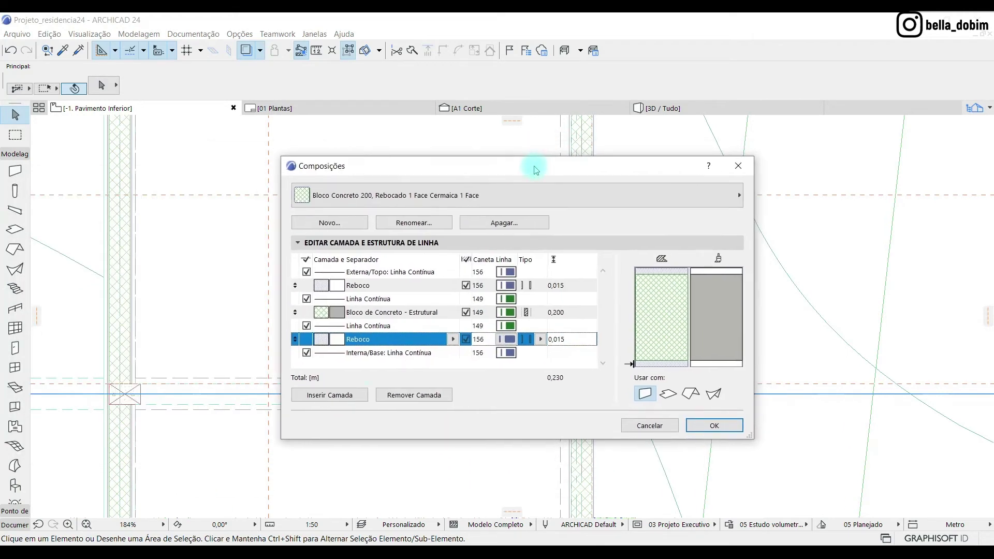
left_click(419, 396)
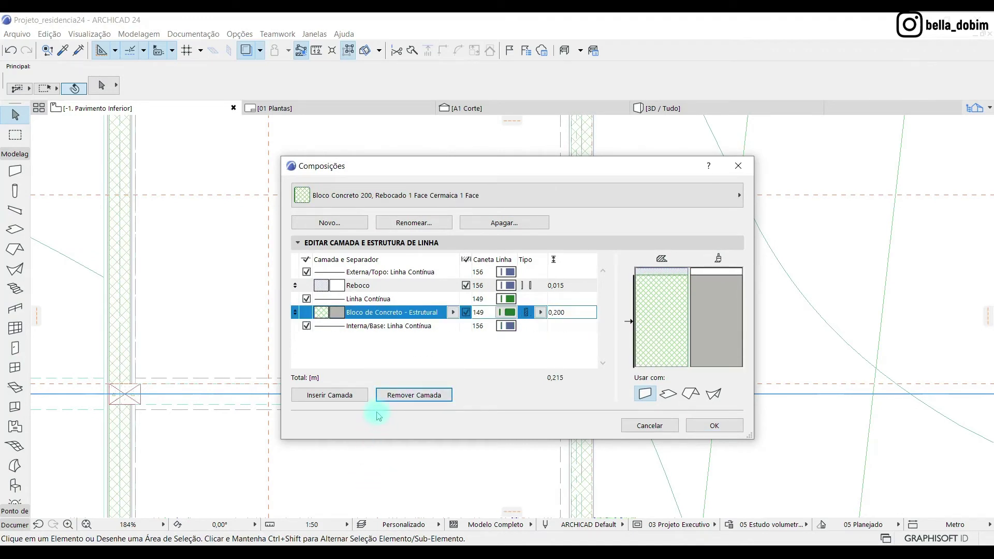
- Insert a layer on the interior side of the concrete block and assign it the Cerâmica building material
left_click(337, 397)
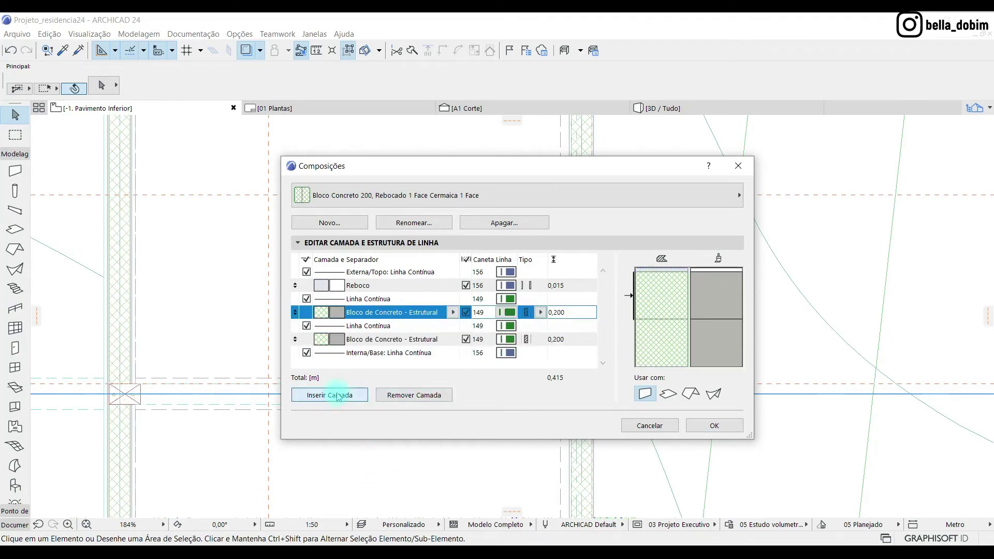
left_click(468, 340)
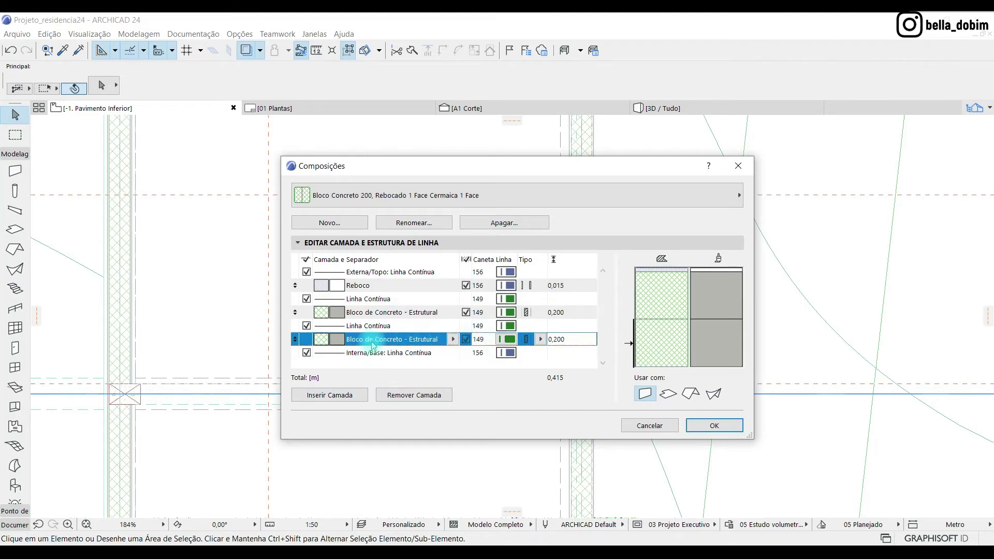
left_click(452, 340)
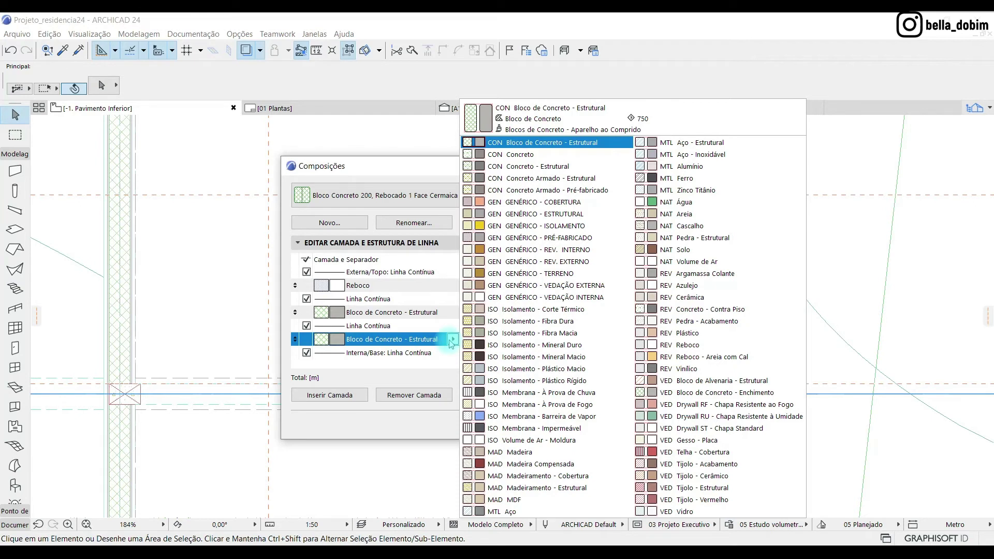
left_click(689, 297)
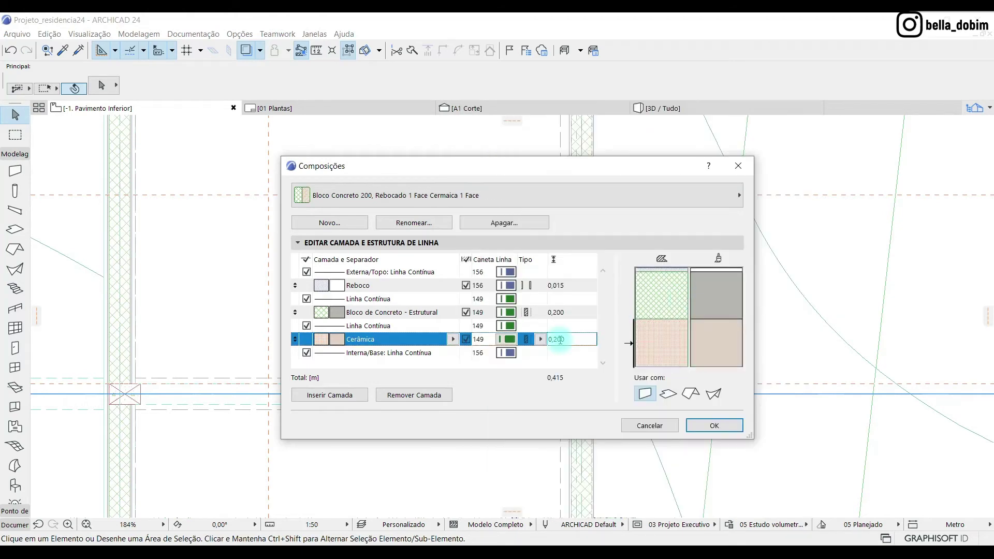
- Set the Cerâmica layer's thickness to 0,025 m and save the composite
double_click(560, 340)
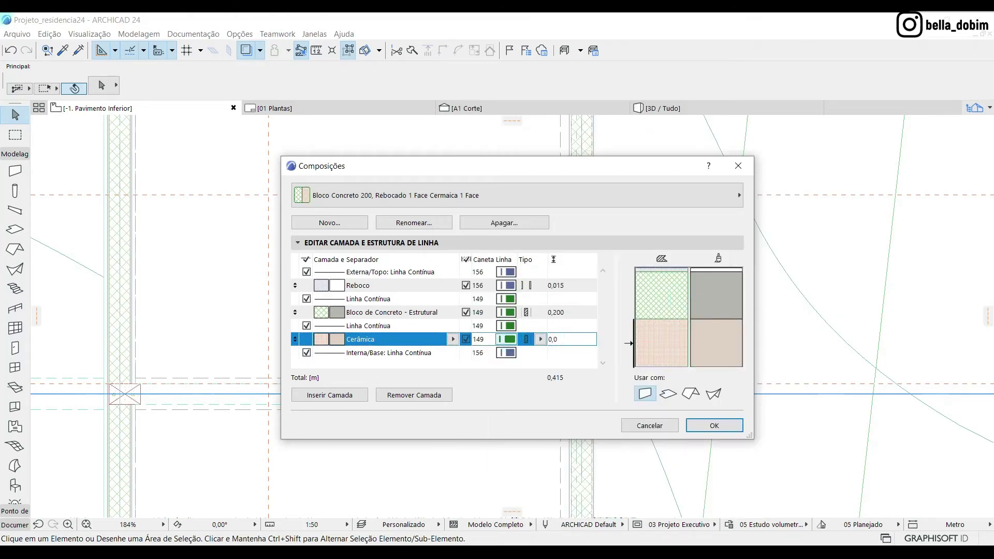
type("0,02")
key("Return")
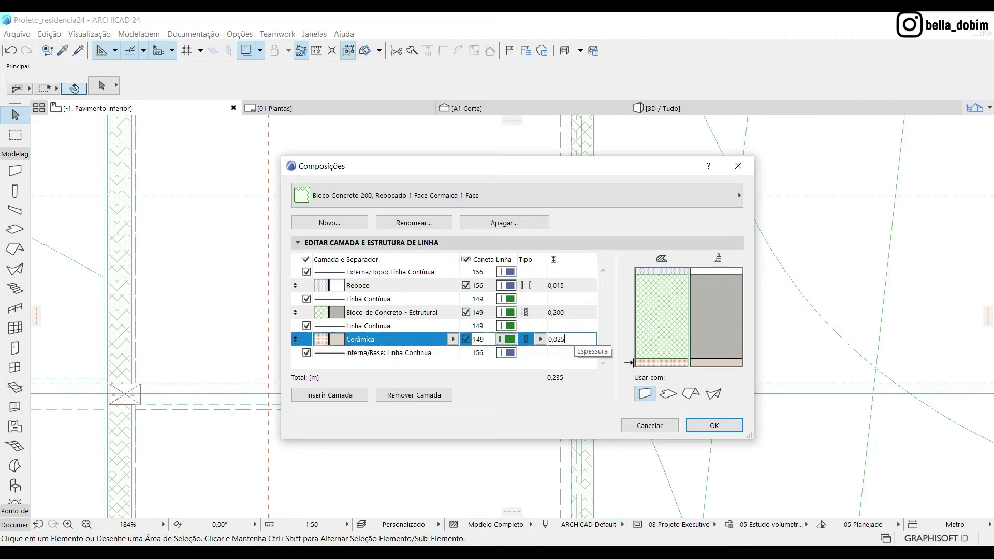
key("Return")
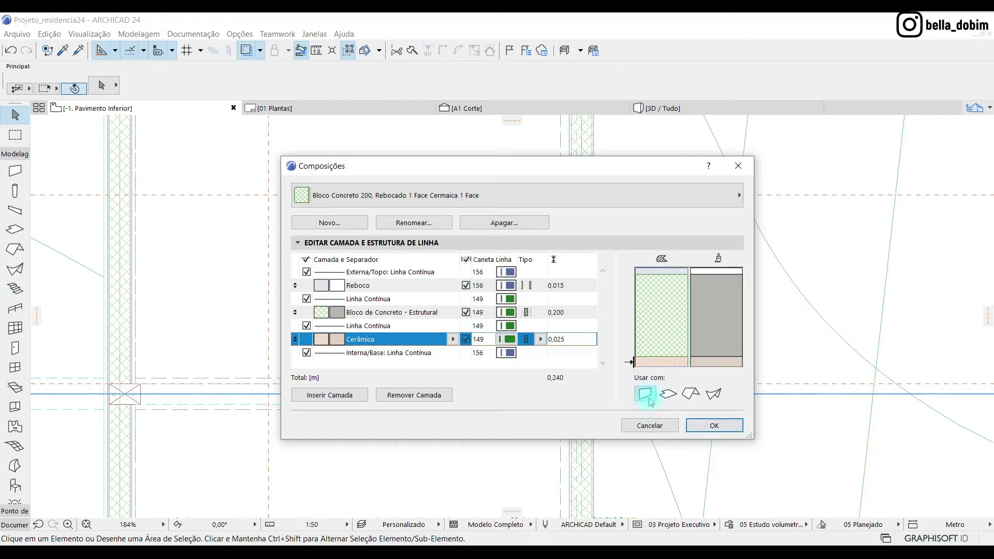
left_click(714, 426)
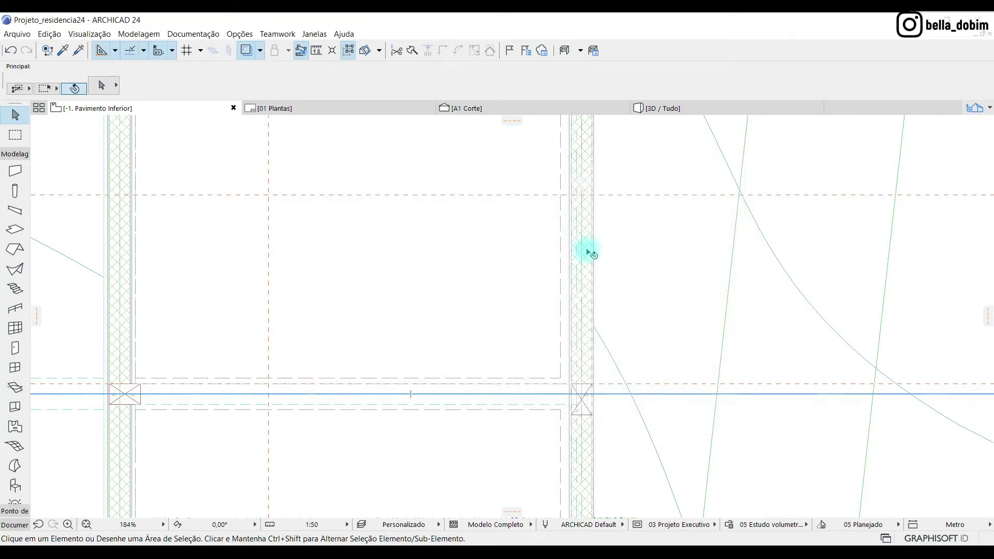
- Split the eastern exterior wall at the upper edge of its column, keeping the portion above the column selected
left_click(589, 252)
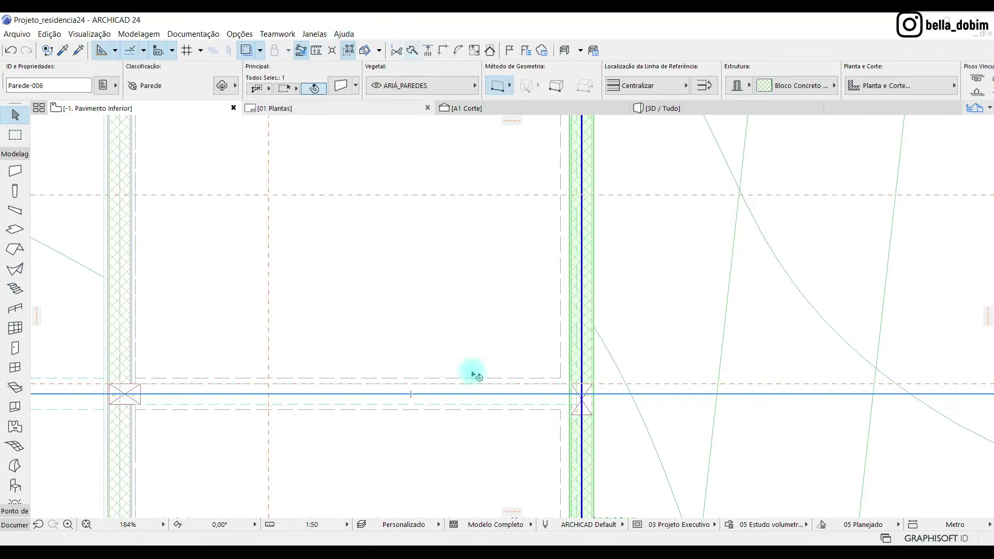
scroll(475, 374, "down", 5)
scroll(473, 377, "up", 4)
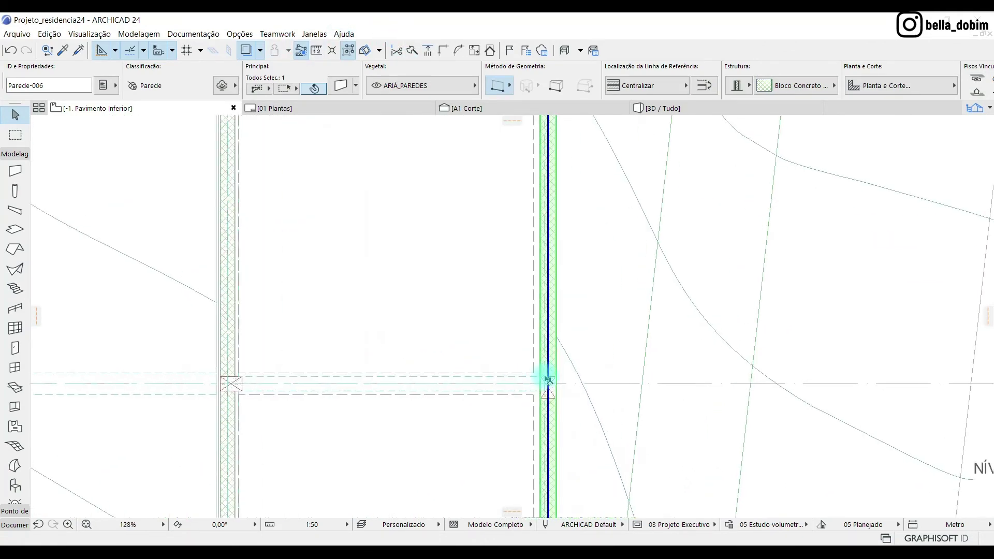
scroll(547, 379, "up", 1)
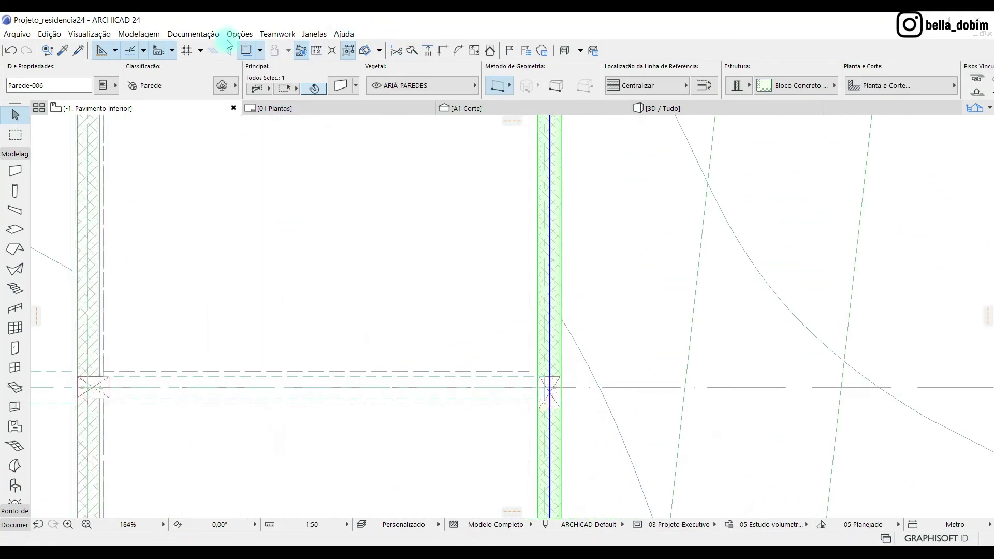
left_click(412, 50)
scroll(559, 386, "up", 2)
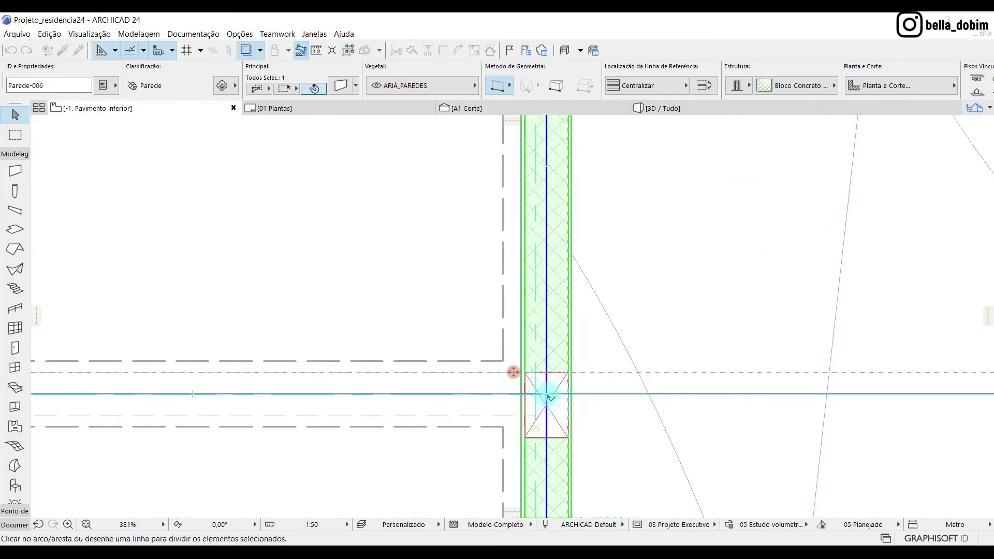
left_click(546, 373)
left_click(640, 374)
left_click(668, 185)
scroll(541, 338, "down", 5)
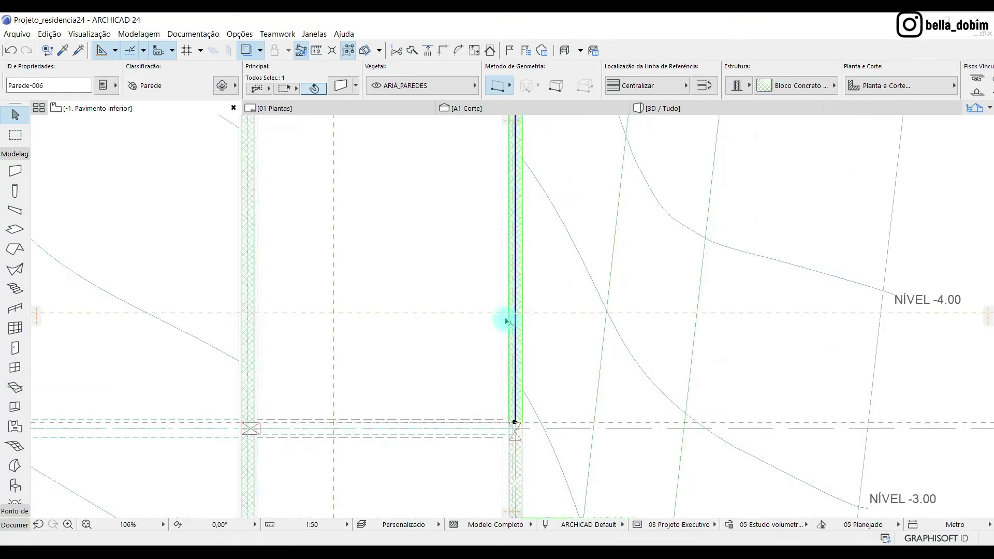
- Split the selected wall portion again where the horizontal guide line crosses it, then clear the selection
left_click(412, 51)
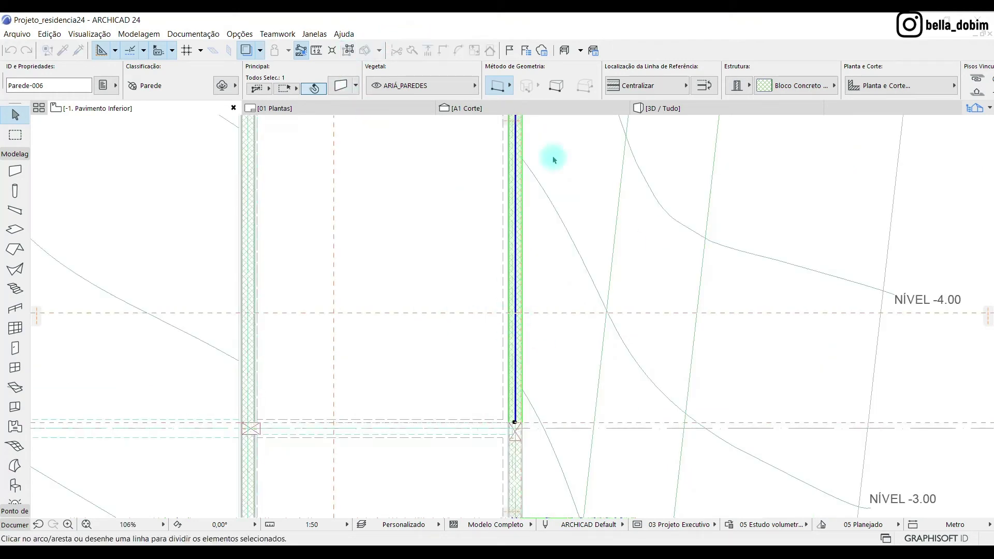
left_click(564, 355)
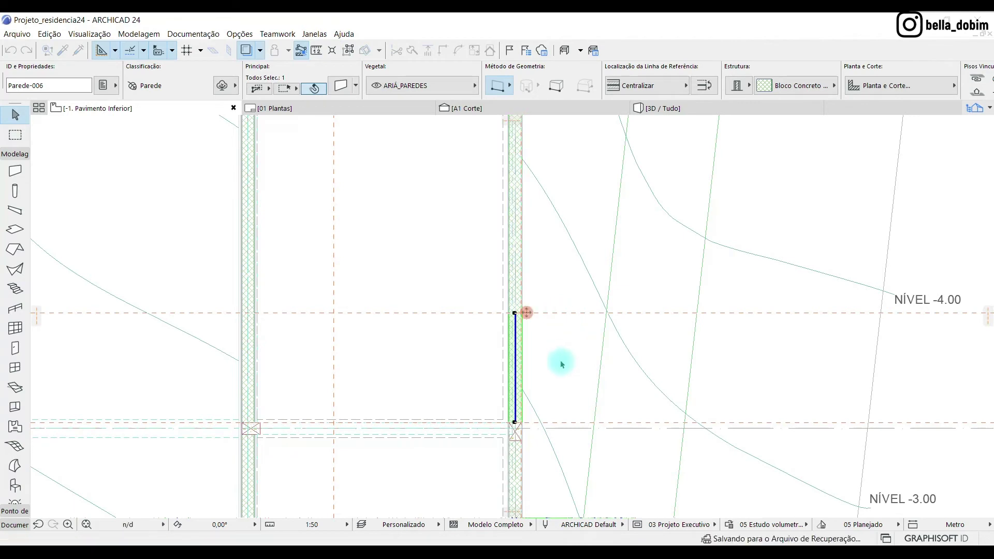
left_click(581, 144)
key("g")
key("g")
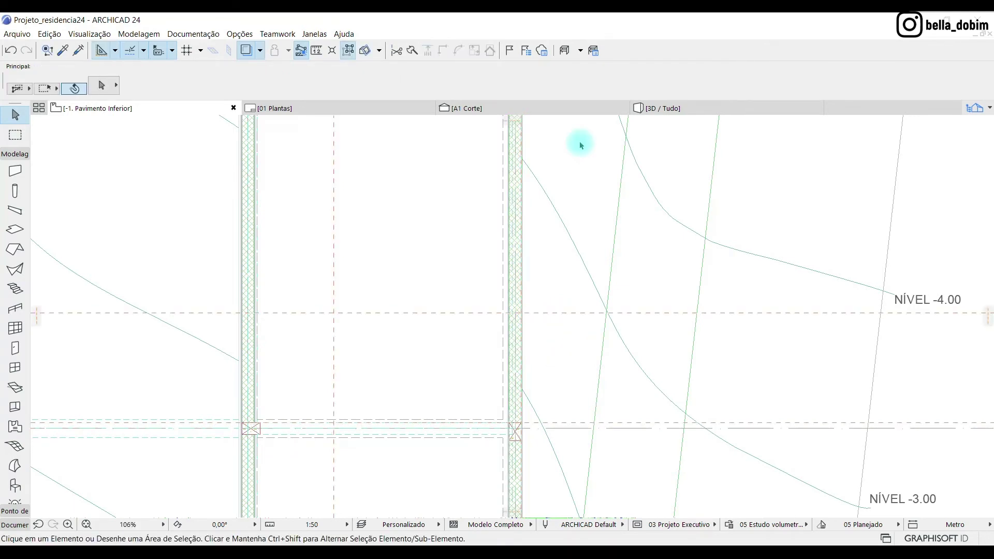
- Assign the Bloco Concreto 200, Rebocado 1 Face Cermaica 1 Face composite to the wall segment between the guide line and the column
mouse_move(36, 317)
left_mouse_down()
mouse_move(403, 321)
mouse_move(40, 318)
left_mouse_up()
scroll(512, 357, "up", 3)
left_click(518, 334)
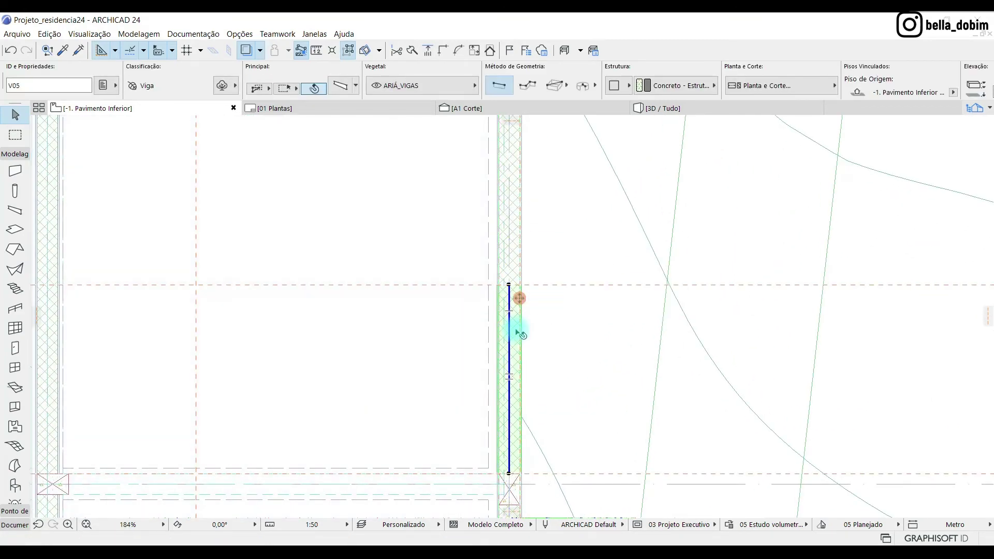
left_click(518, 316)
left_click(789, 89)
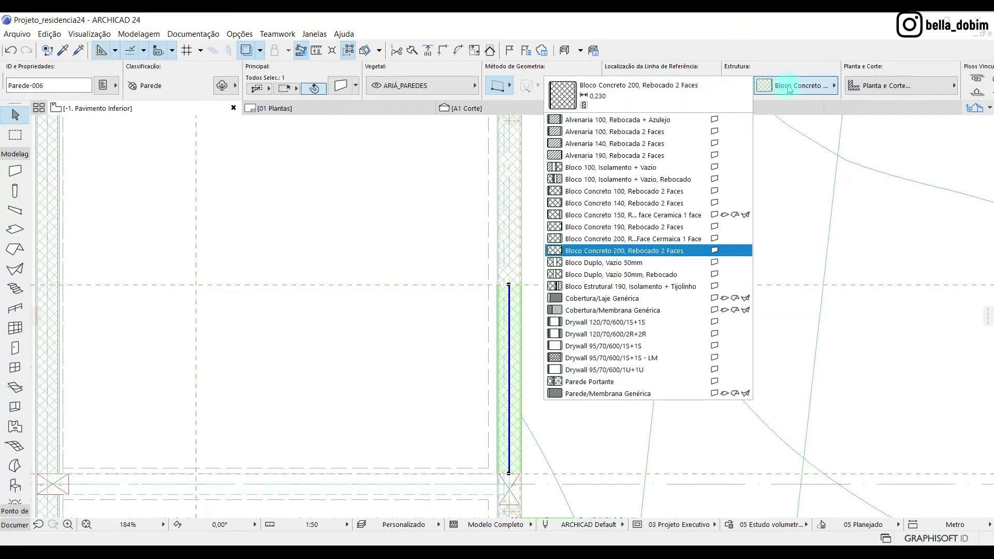
left_click(634, 239)
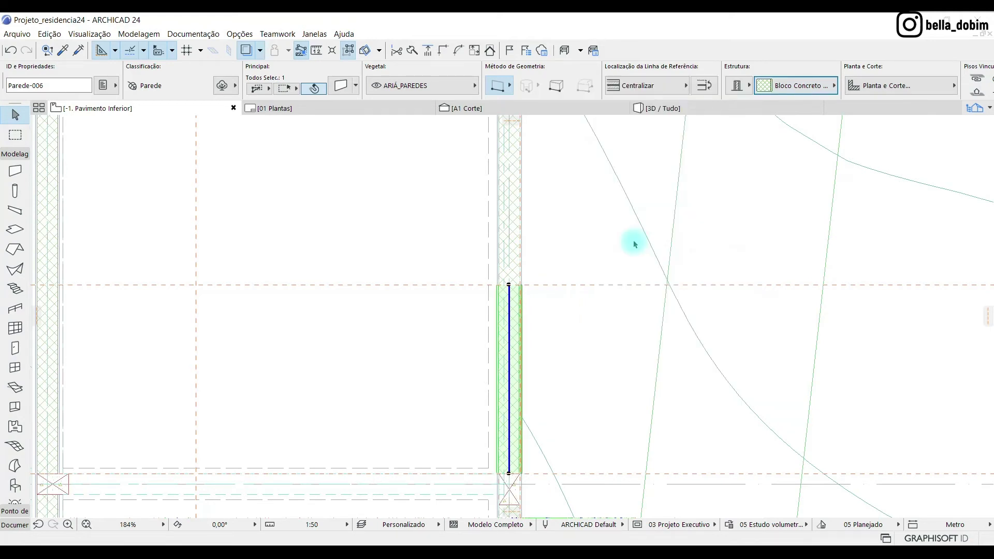
scroll(524, 395, "up", 1)
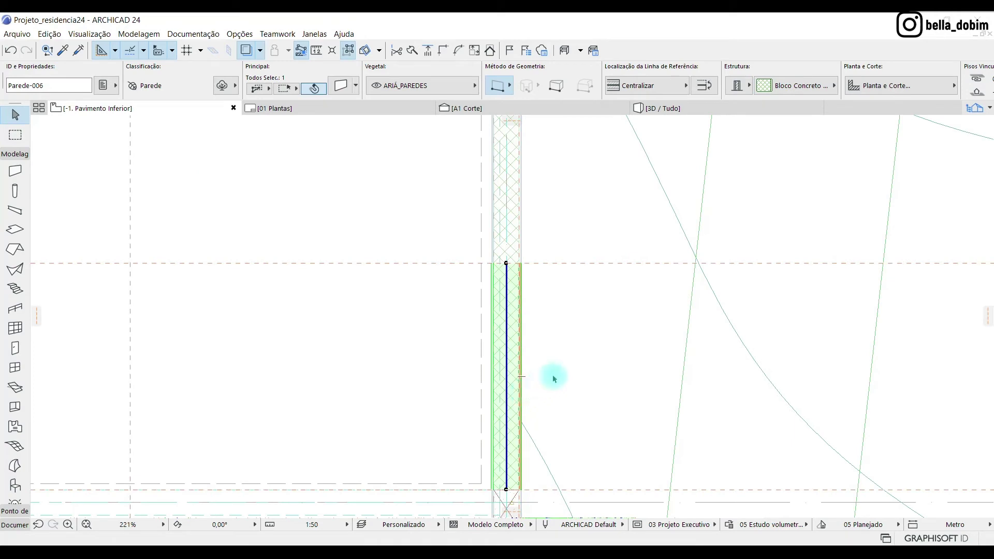
- Flip the wall segment on its reference line so the ceramic face is on the interior side
key("p")
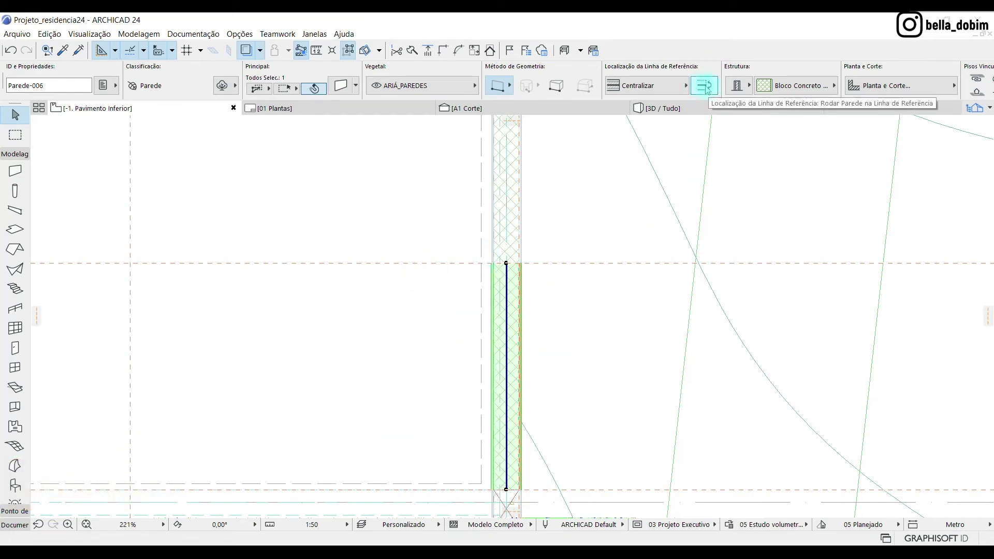
left_click(706, 87)
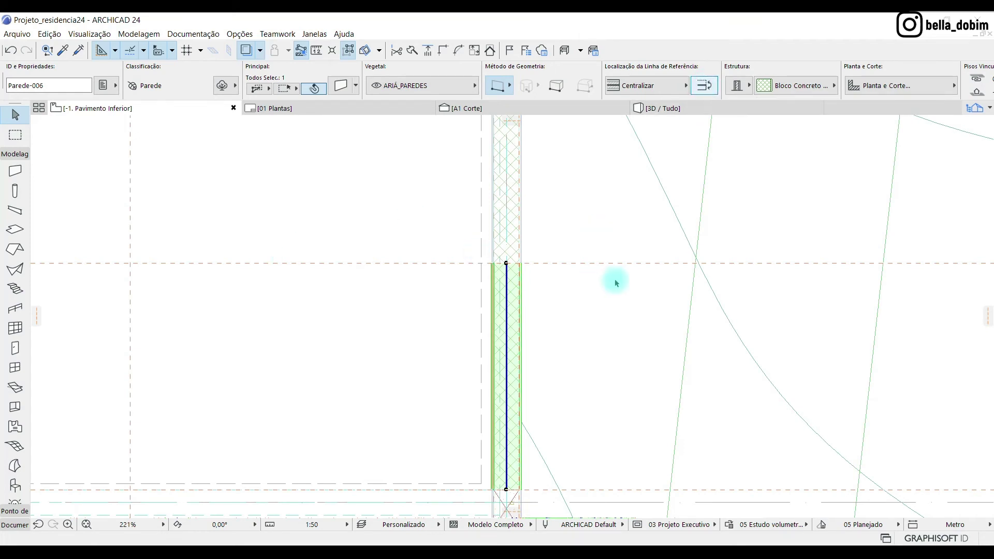
left_click(568, 329)
scroll(508, 264, "up", 5)
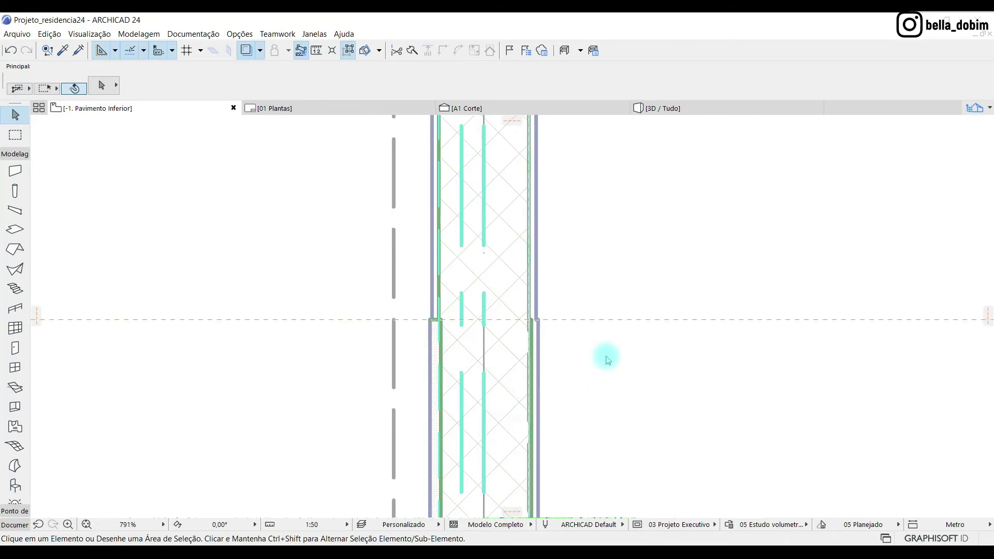
- Switch the plan to thin line display and examine how the layers align where the two wall segments meet
right_click(605, 357)
left_click(644, 195)
scroll(460, 331, "up", 1)
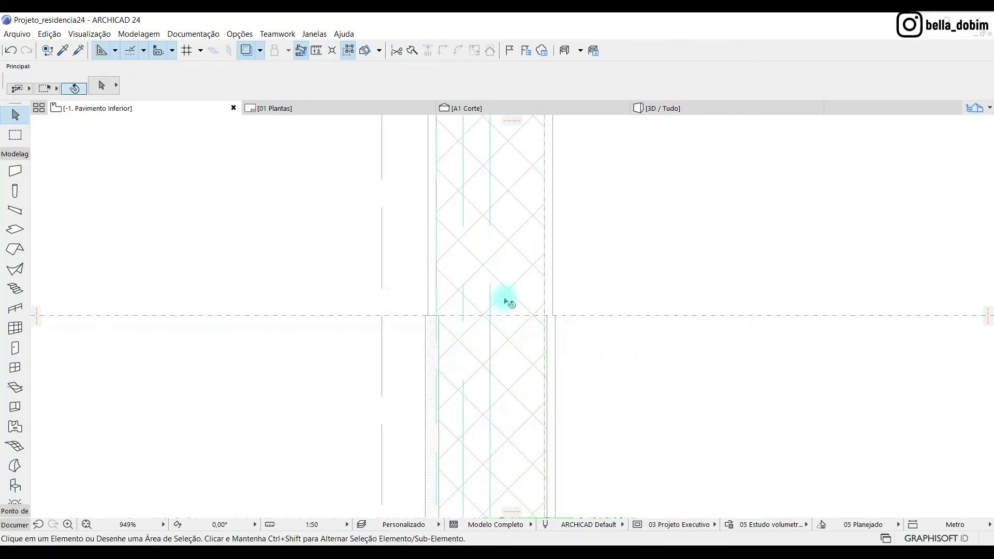
scroll(508, 297, "up", 2)
left_click(542, 391)
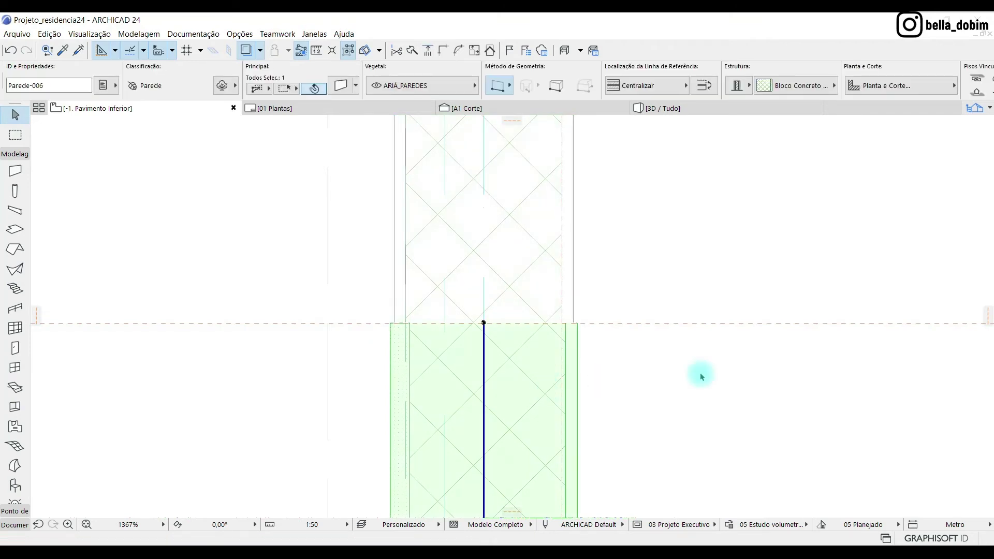
left_click(727, 377)
scroll(506, 220, "down", 3)
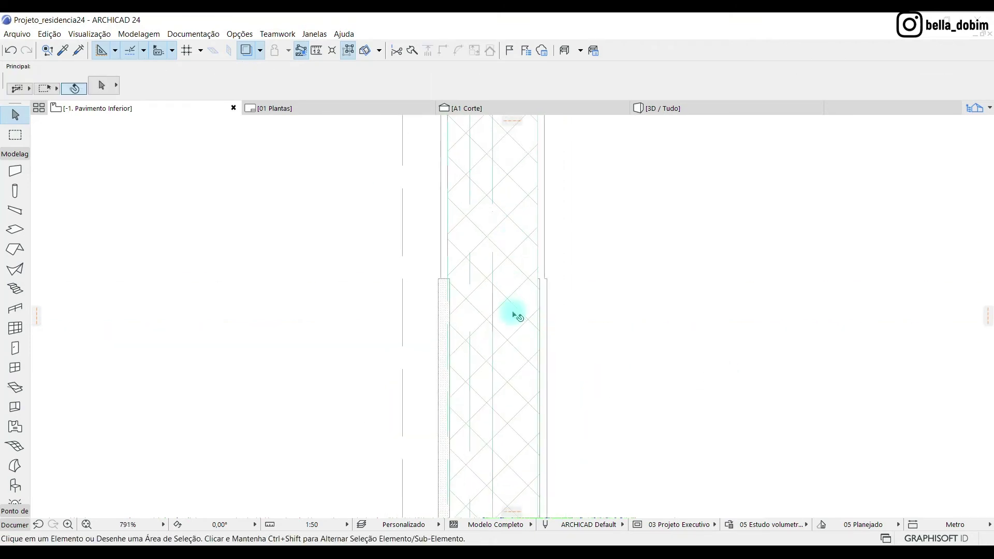
- Set the reference line of the ceramic-faced wall segment to Núcleo Central
left_click(515, 315)
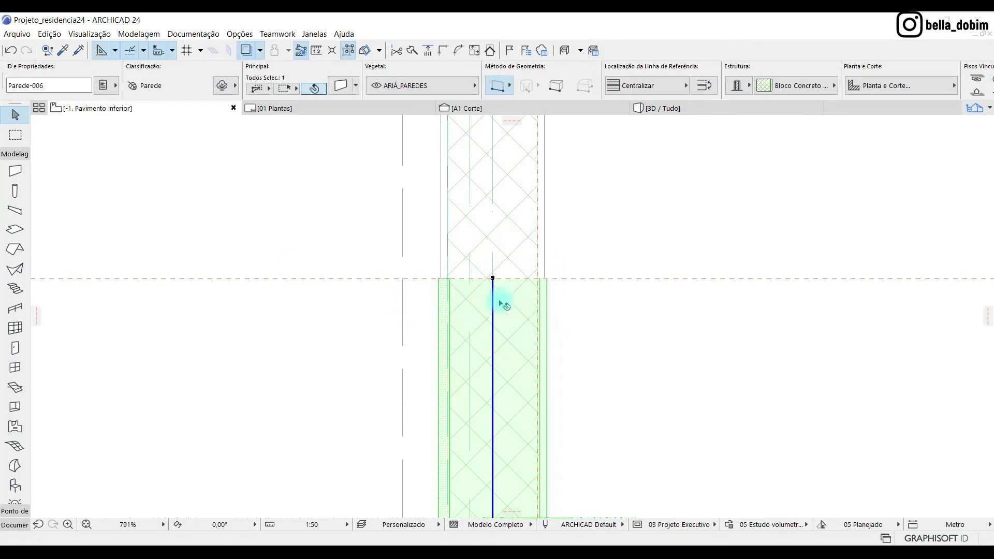
scroll(498, 295, "down", 5)
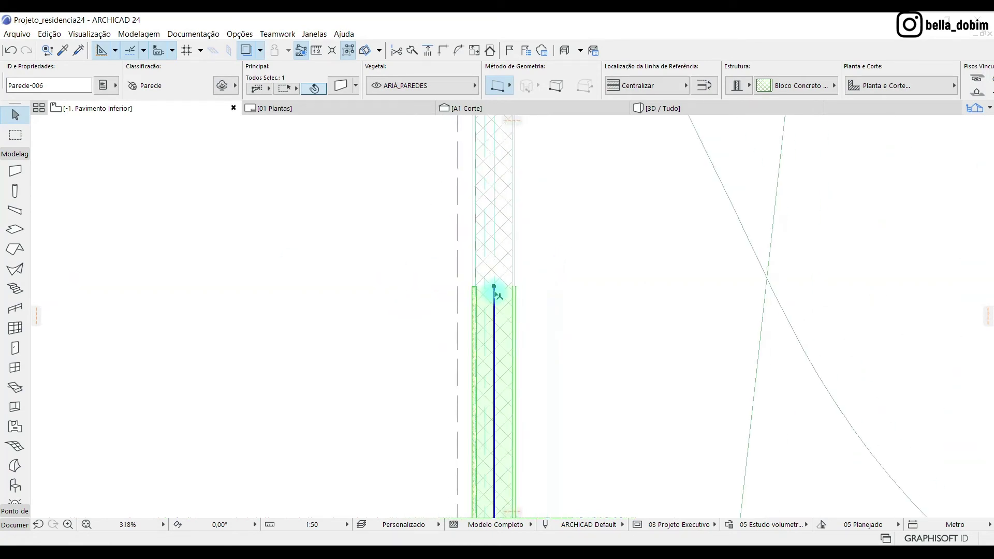
left_click(339, 87)
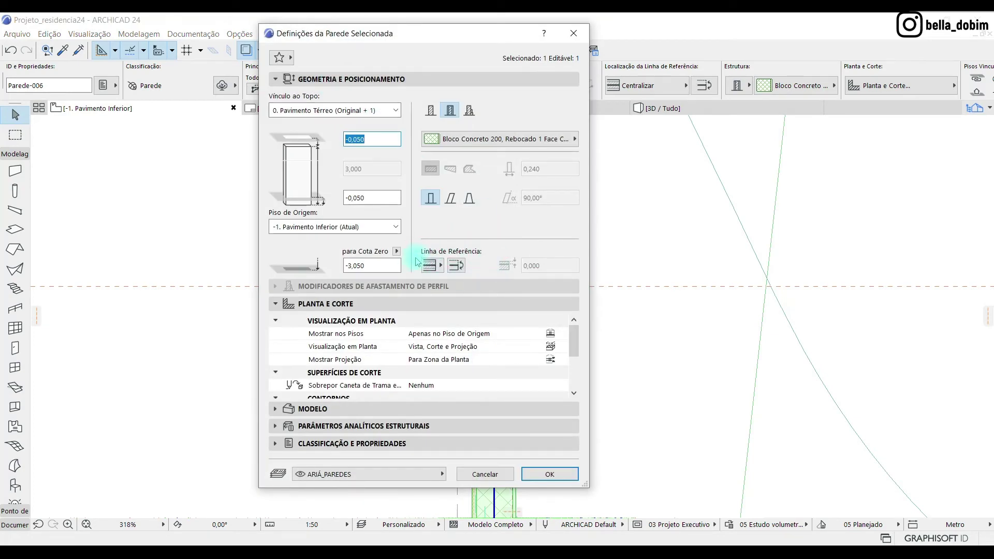
left_click(431, 266)
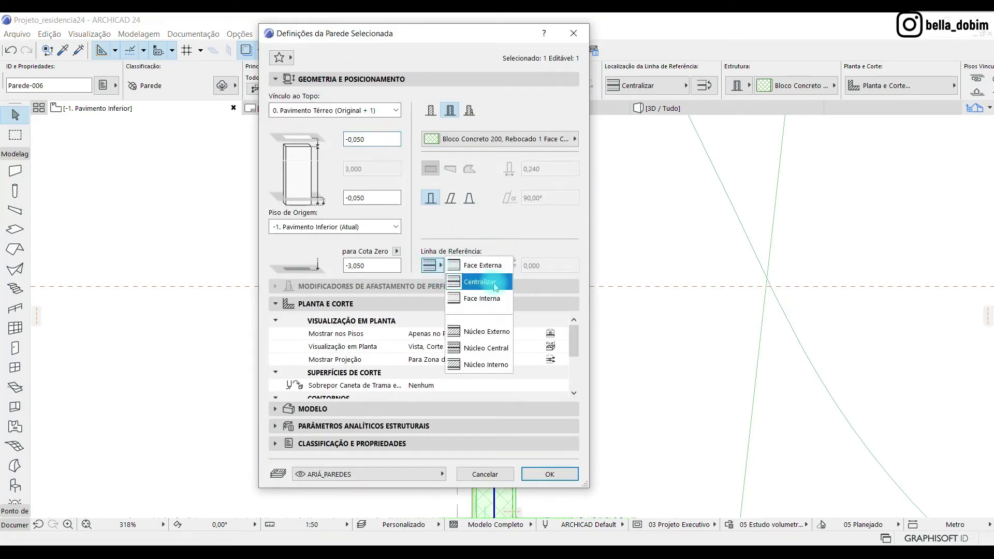
left_click(497, 352)
left_click(551, 473)
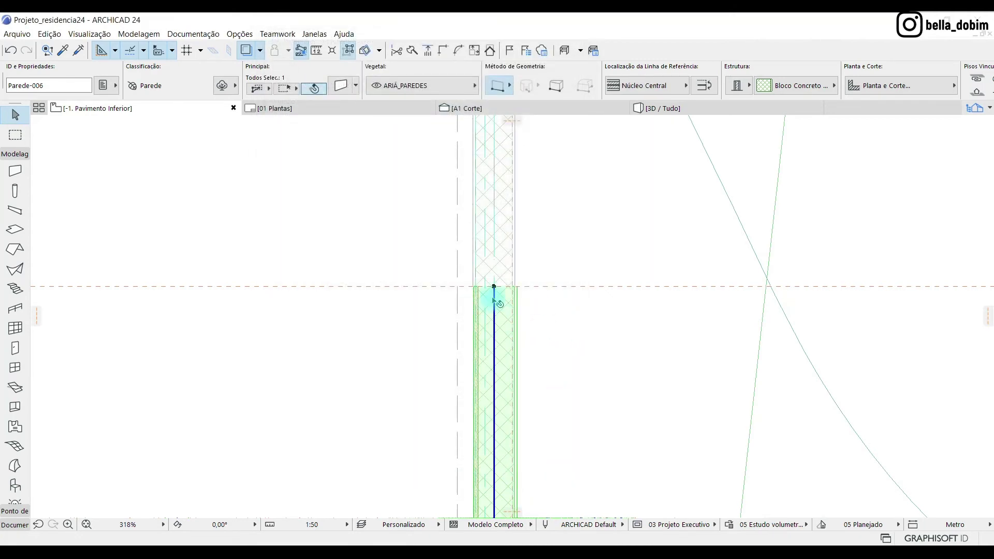
- Open the composite settings for Bloco Concreto 200, Rebocado 1 Face Cermaica 1 Face
scroll(512, 284, "up", 5)
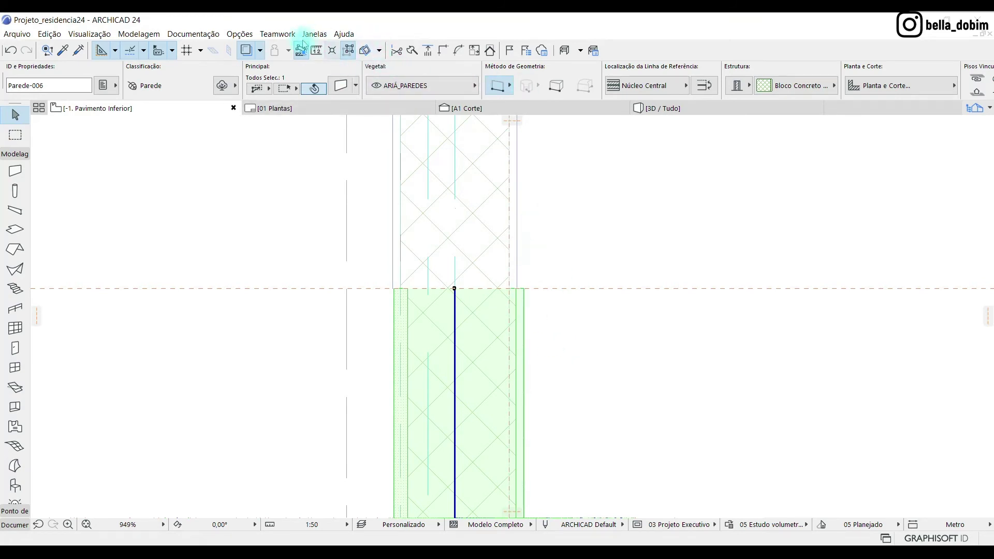
left_click(240, 35)
mouse_move(256, 50)
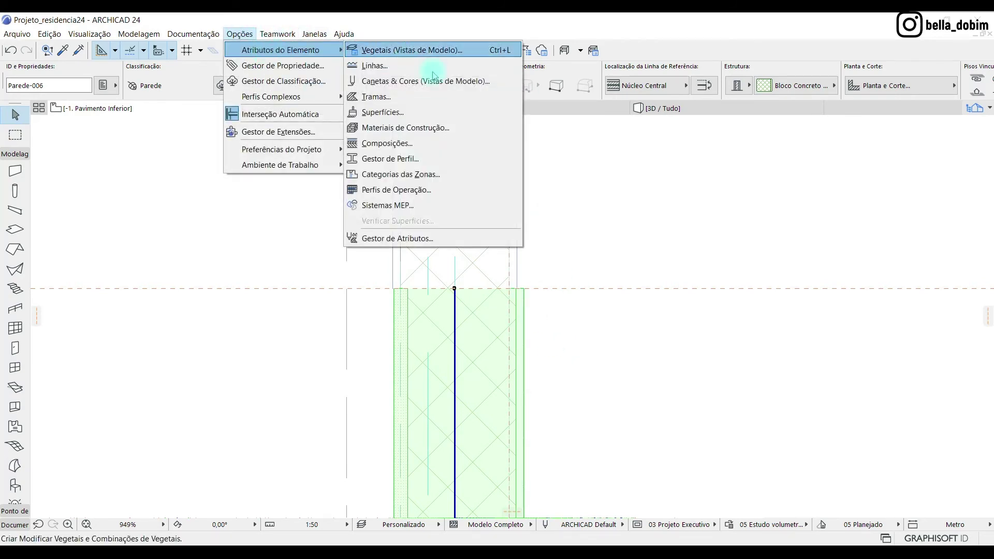
left_click(447, 152)
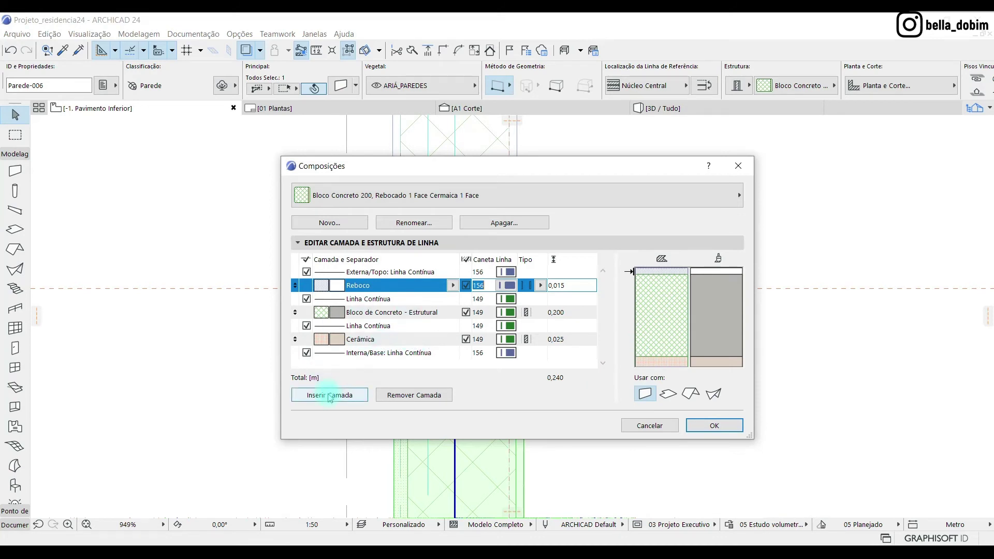
left_click(390, 313)
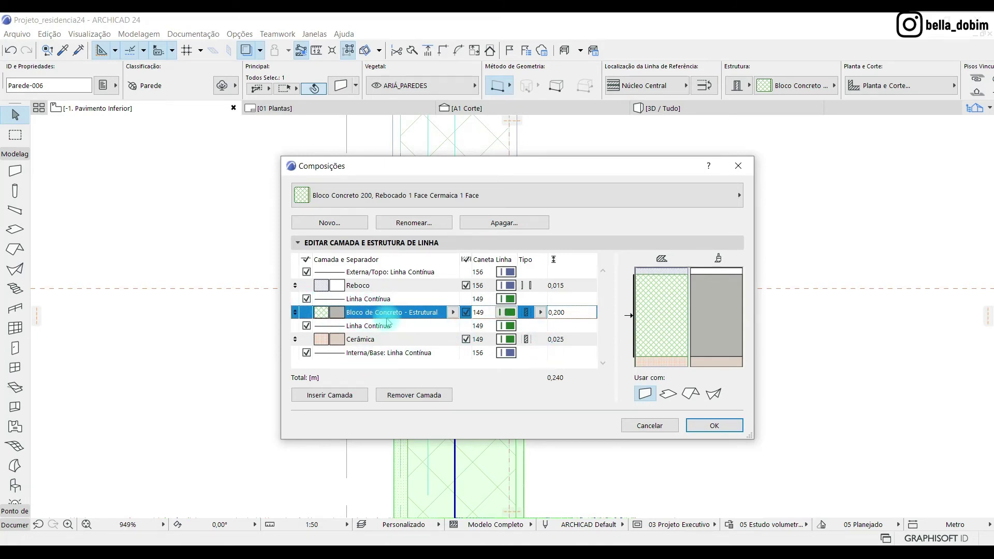
left_click(355, 395)
left_click(428, 341)
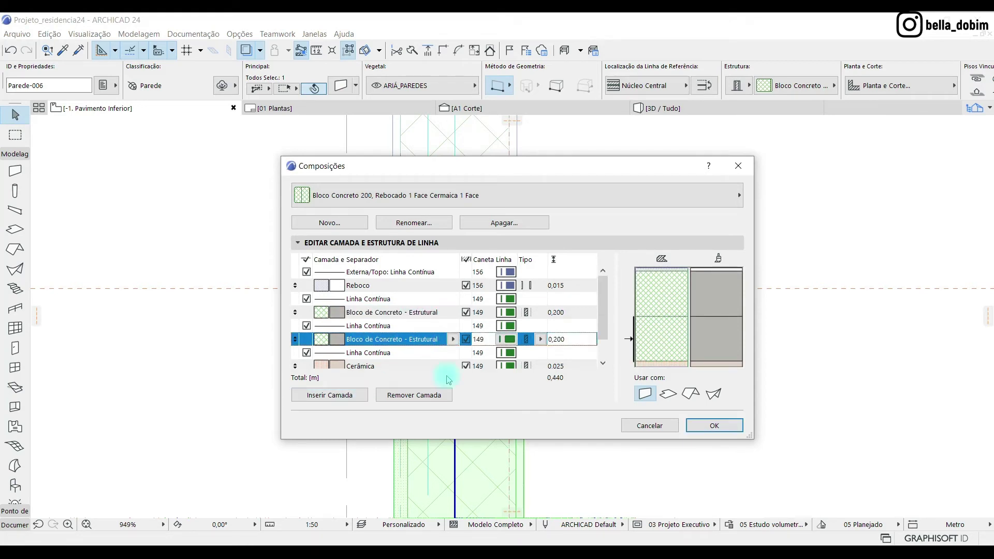
left_click(435, 395)
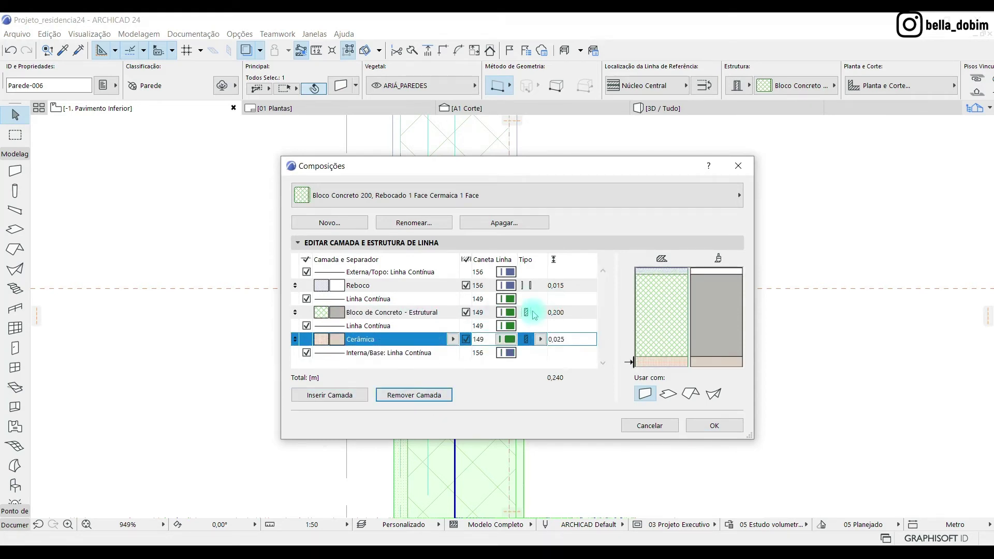
- Set the Cerâmica layer's type to Acabamento, save the composite and deselect the wall
left_click(535, 314)
left_click(542, 340)
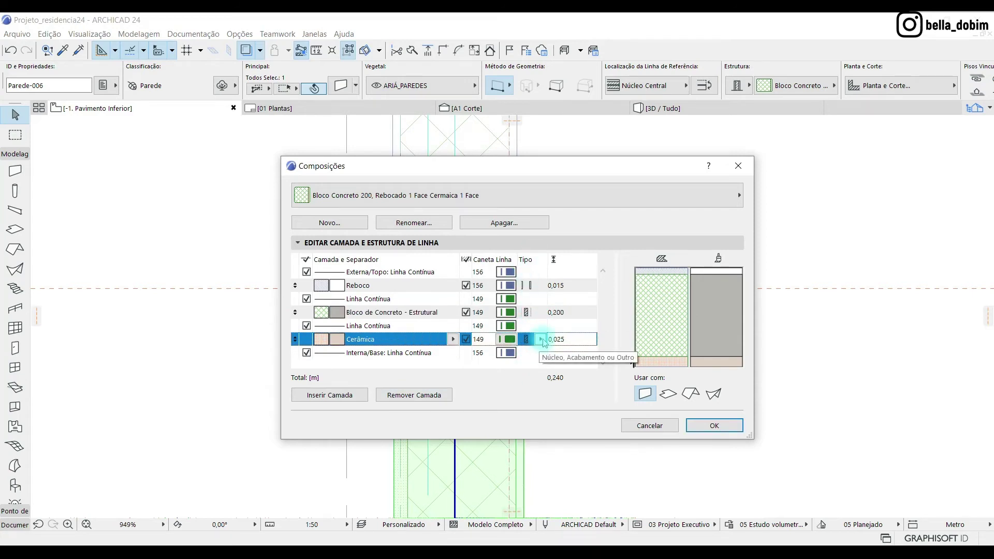
left_click(542, 339)
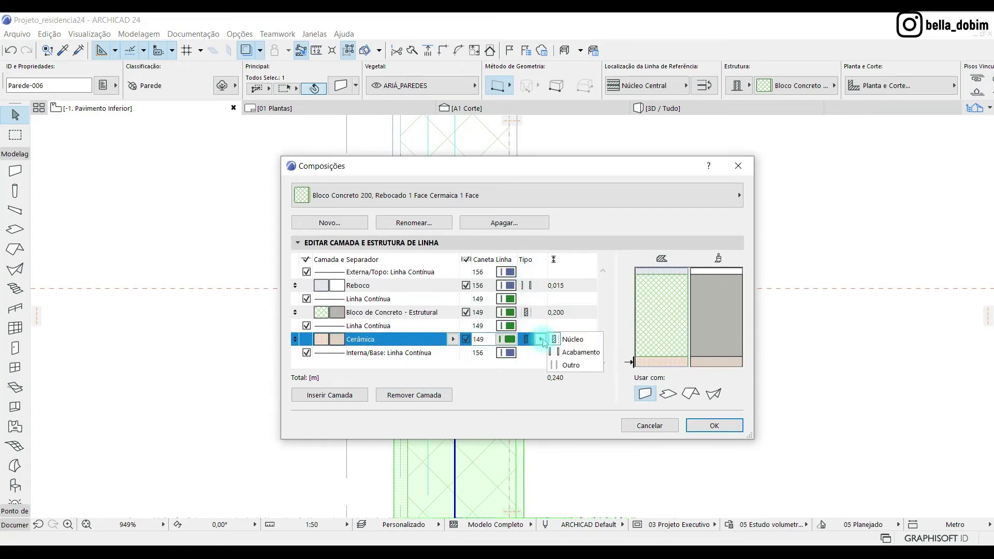
left_click(580, 356)
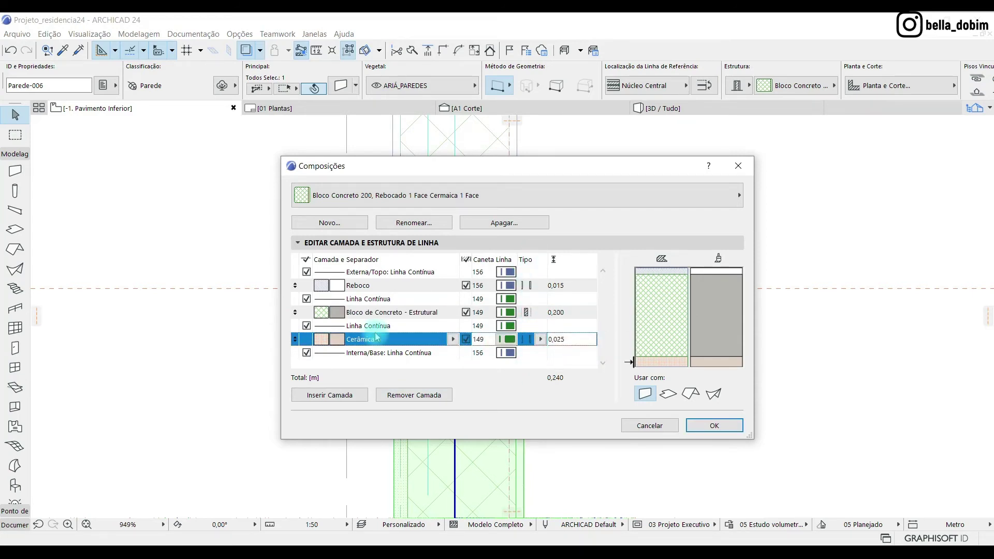
left_click(715, 426)
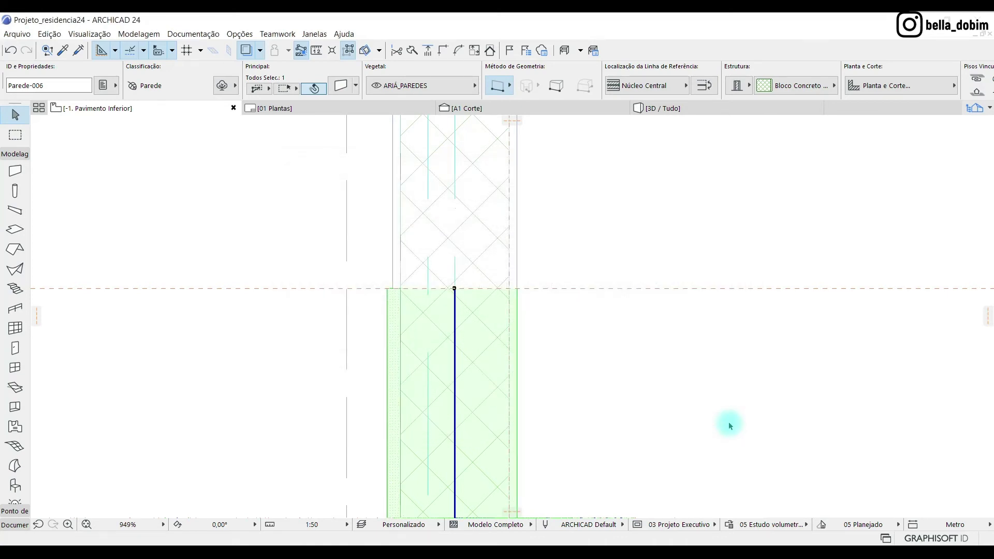
left_click(677, 333)
scroll(575, 295, "down", 10)
scroll(555, 321, "up", 1)
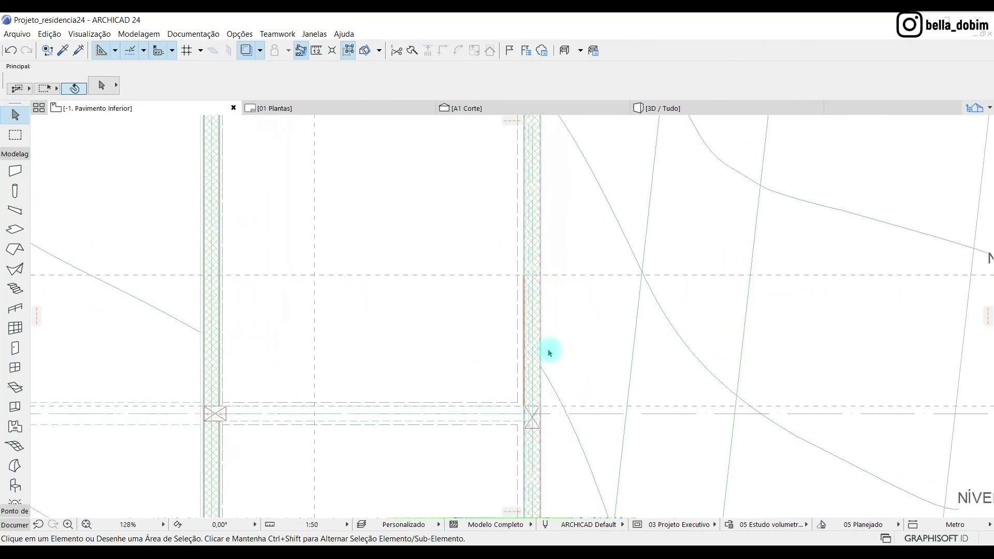
scroll(523, 309, "up", 3)
scroll(523, 309, "up", 1)
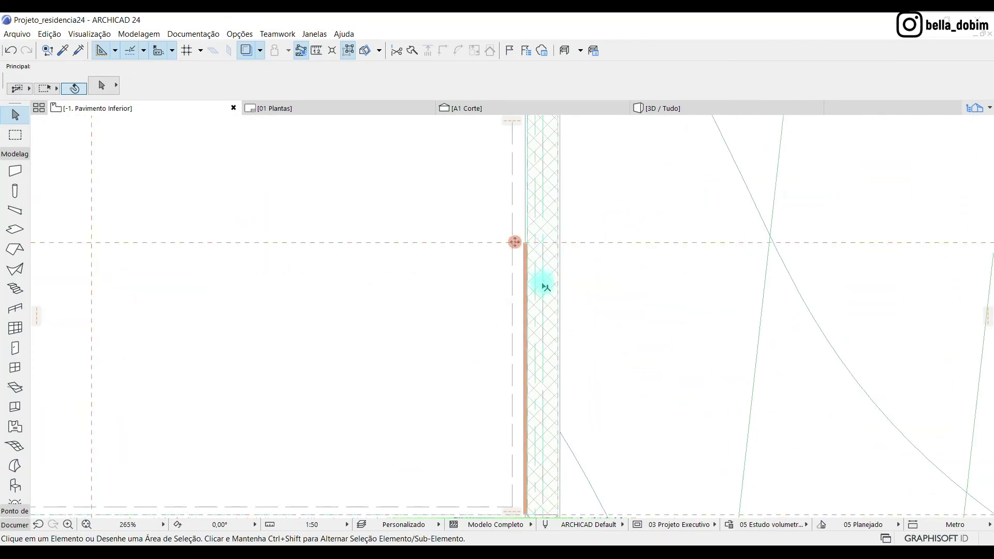
- Open the composite structures settings and start a new composite from scratch instead of duplicating the existing one
scroll(604, 278, "down", 2)
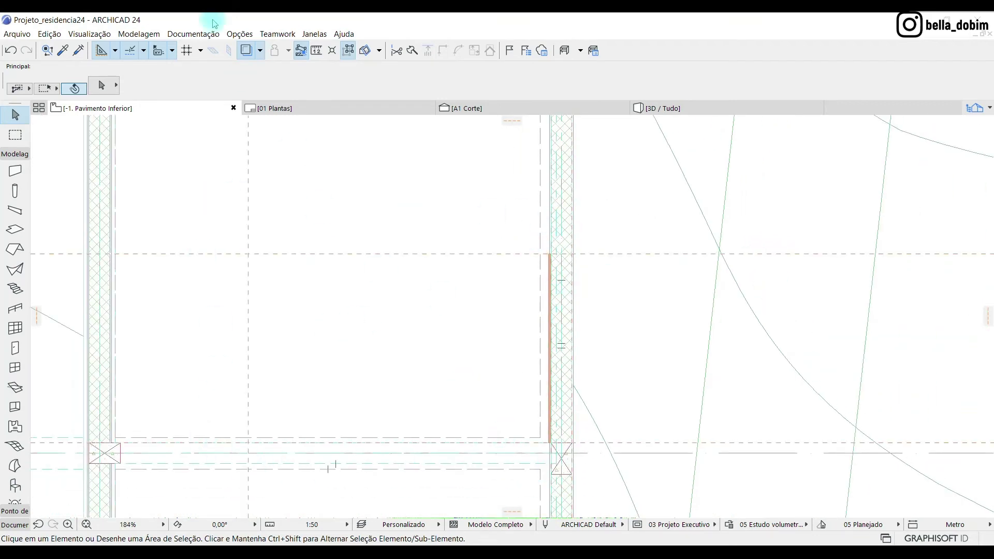
left_click(238, 34)
mouse_move(290, 50)
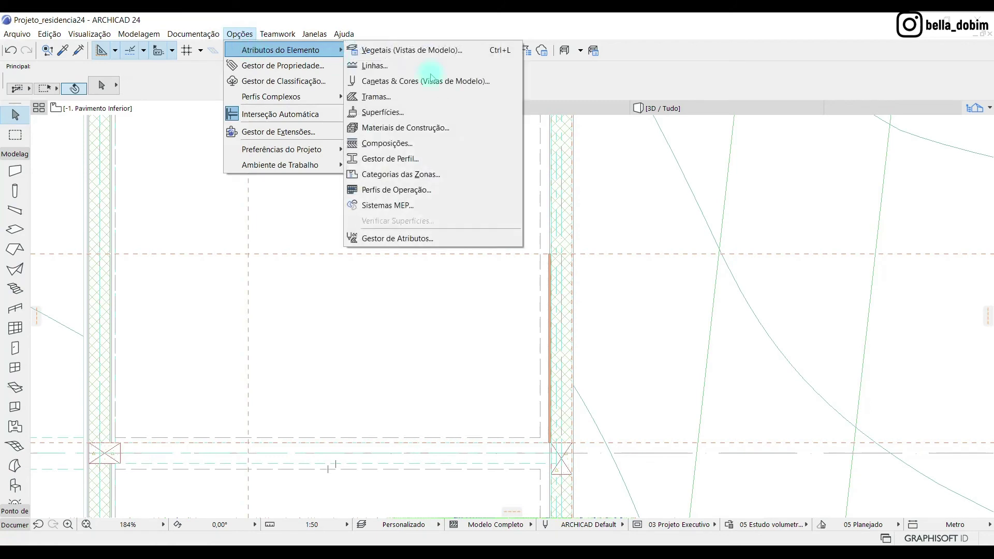
left_click(409, 152)
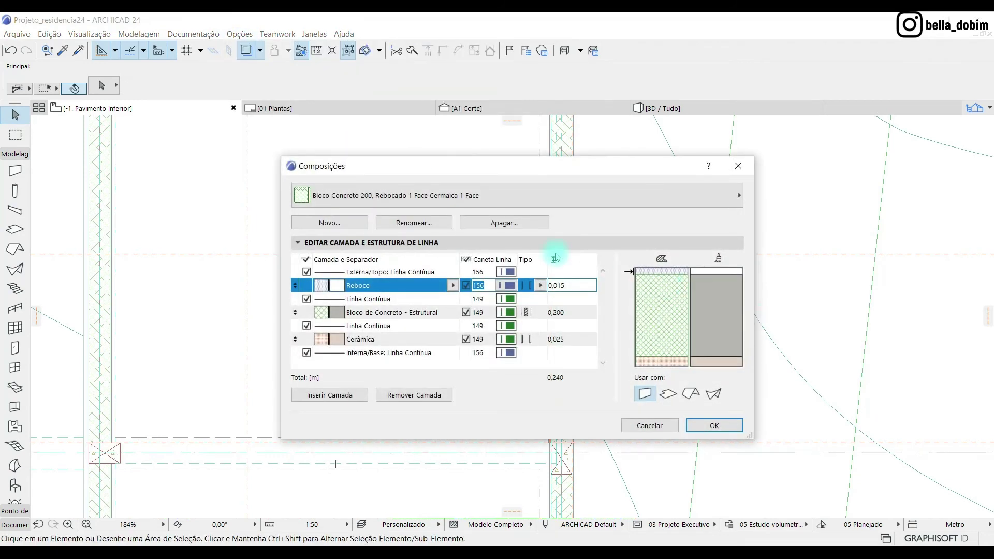
left_click(330, 222)
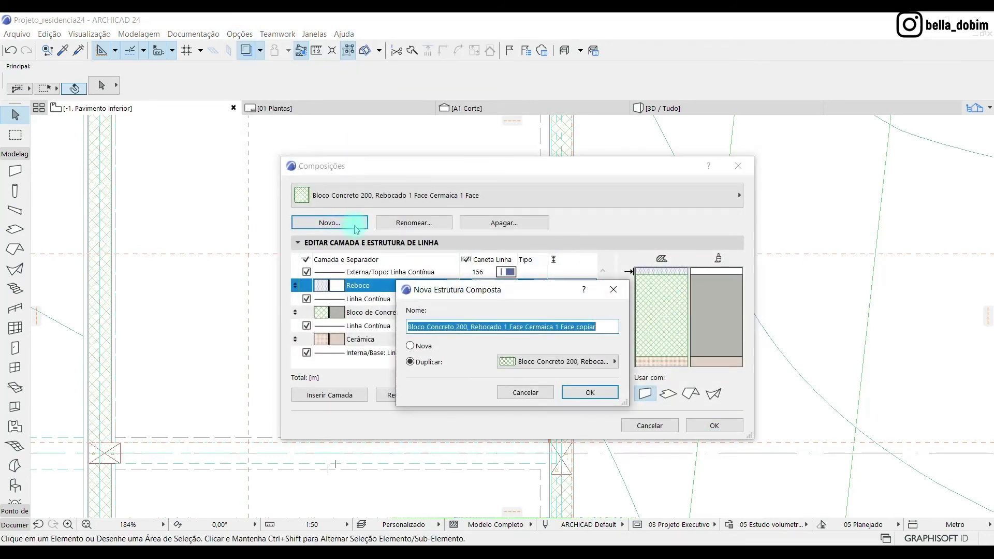
left_click(410, 346)
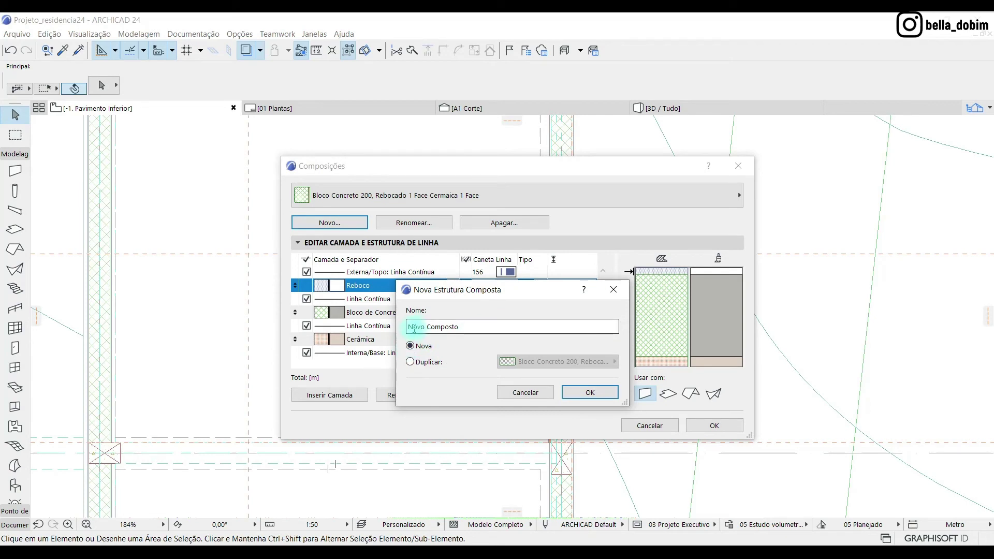
- Name the new composite "Bloco Concreto 150, Reboco 1 Face Ceramica 1 Face" and create it
left_click_drag(486, 327, 406, 327)
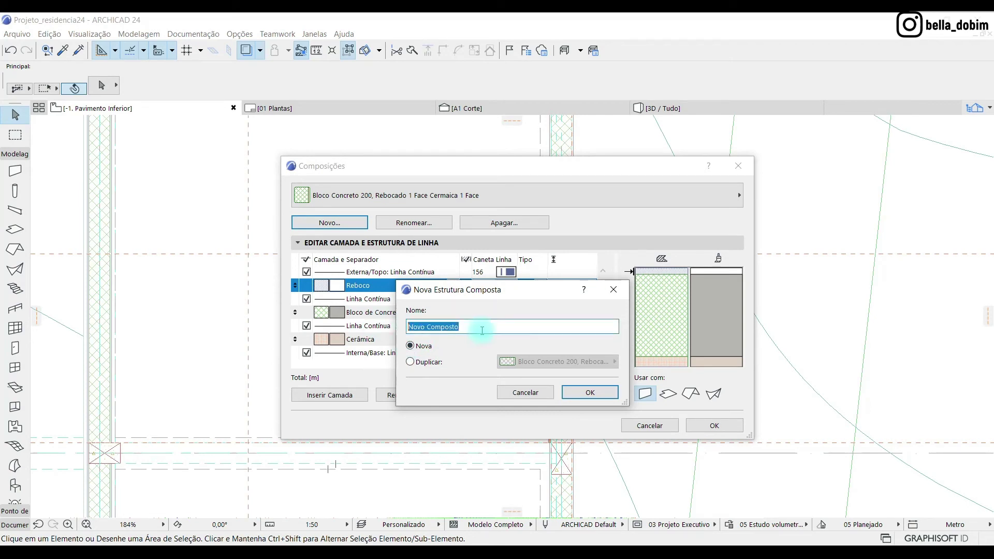
type("Bloc")
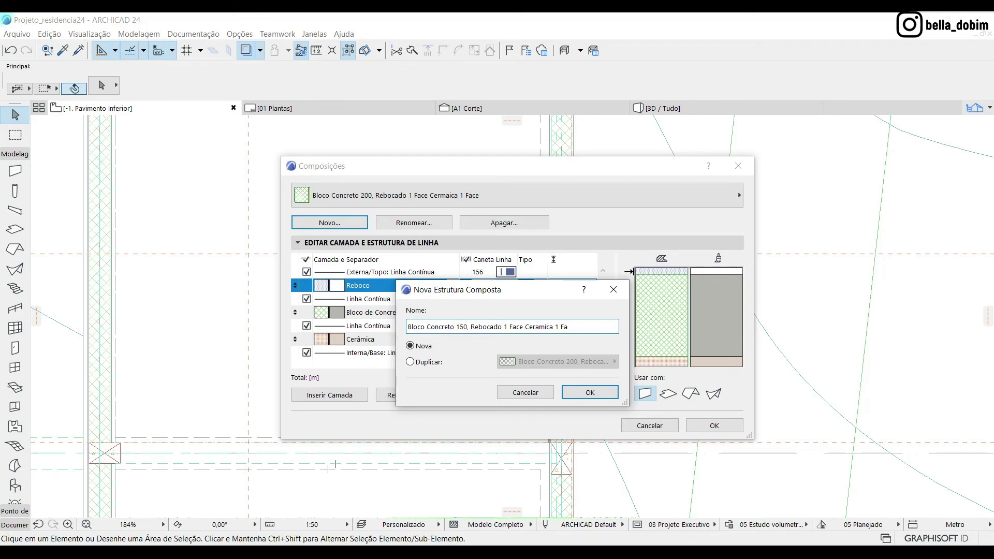
type("e")
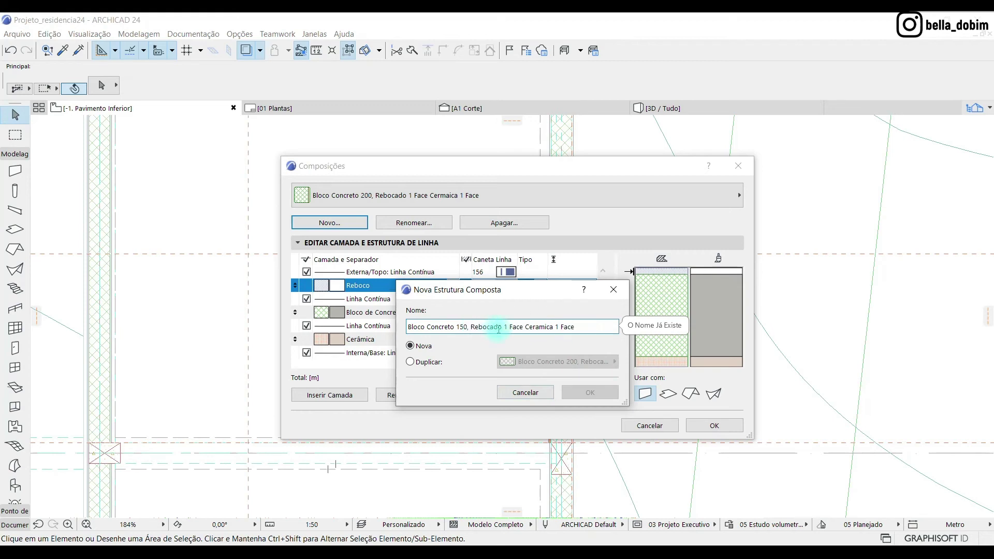
left_click(501, 328)
key("BackSpace")
key("BackSpace")
key("BackSpace")
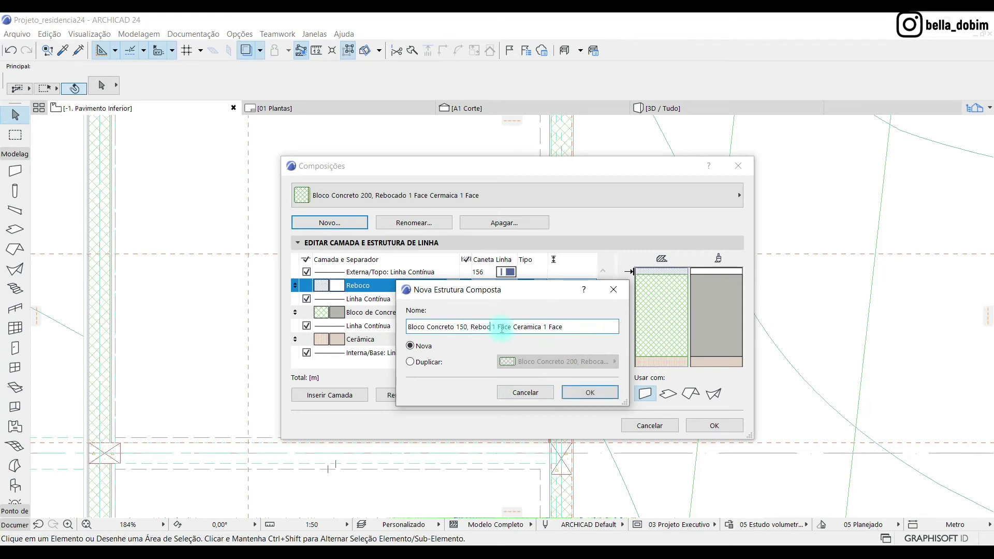
type("o")
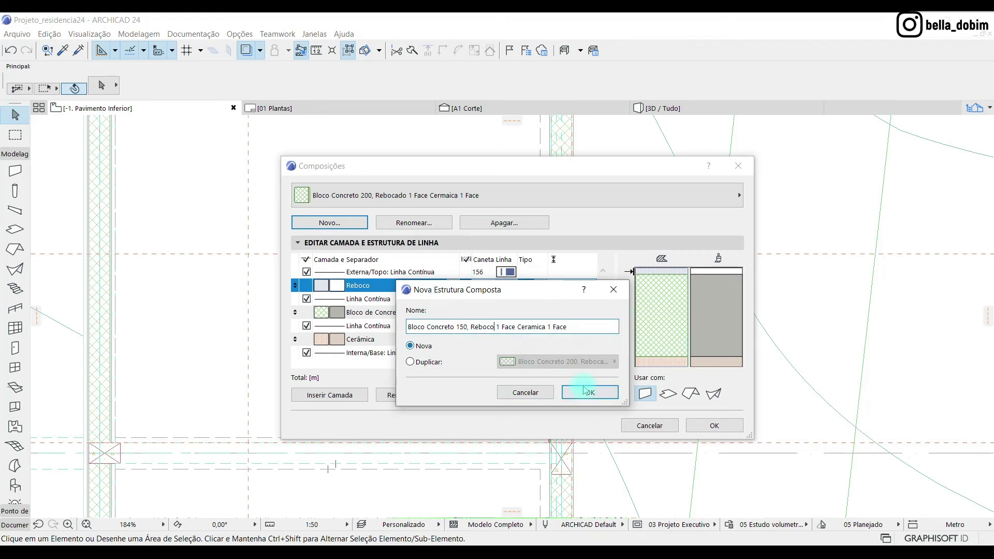
left_click(587, 392)
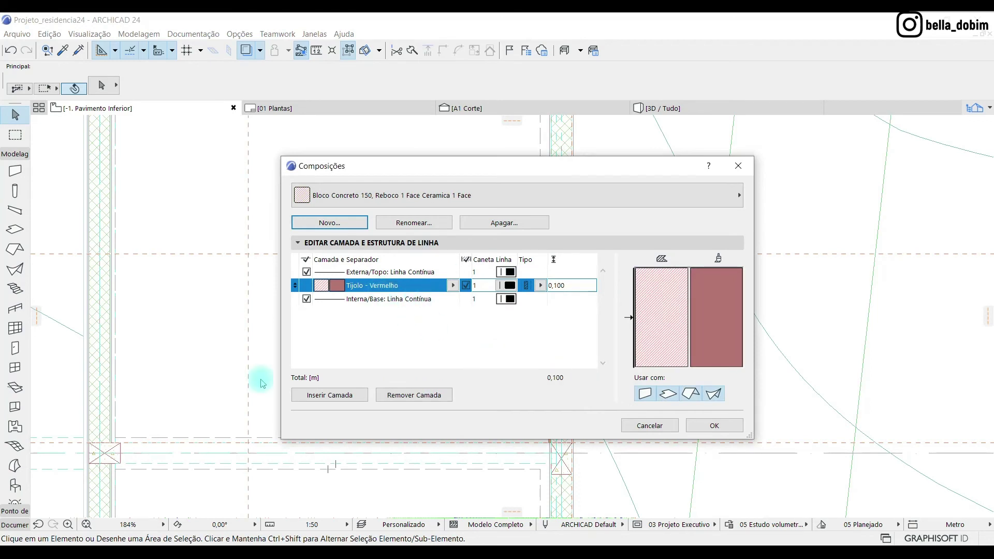
- Change the building material of the new composite's only layer to Bloco de Concreto - Estrutural
left_click(453, 285)
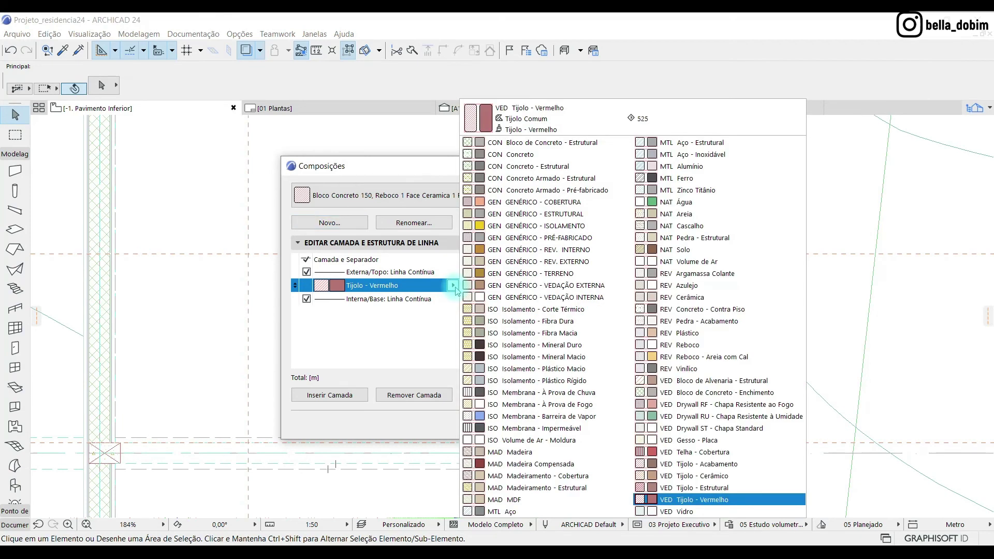
left_click(453, 286)
left_click(455, 195)
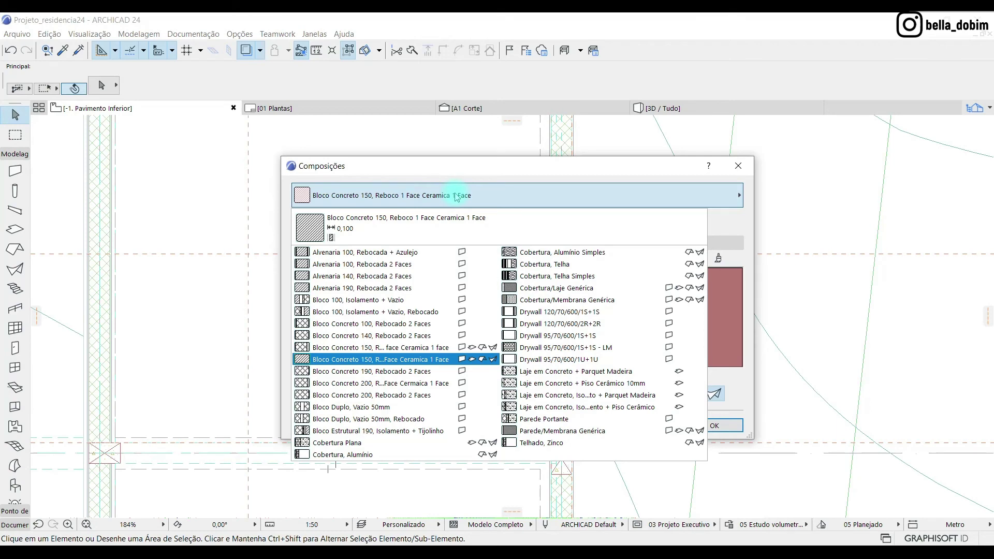
left_click(456, 196)
left_click(453, 285)
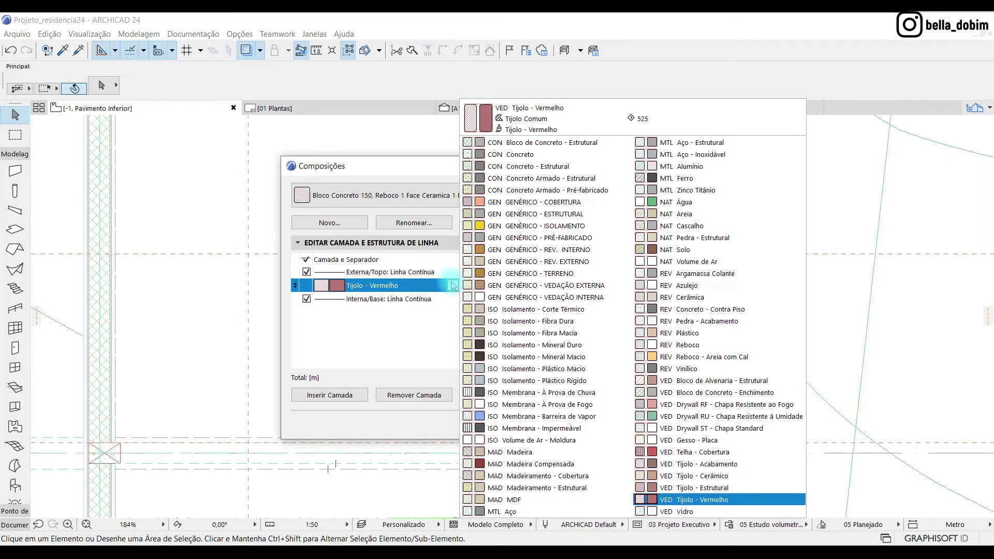
left_click(574, 149)
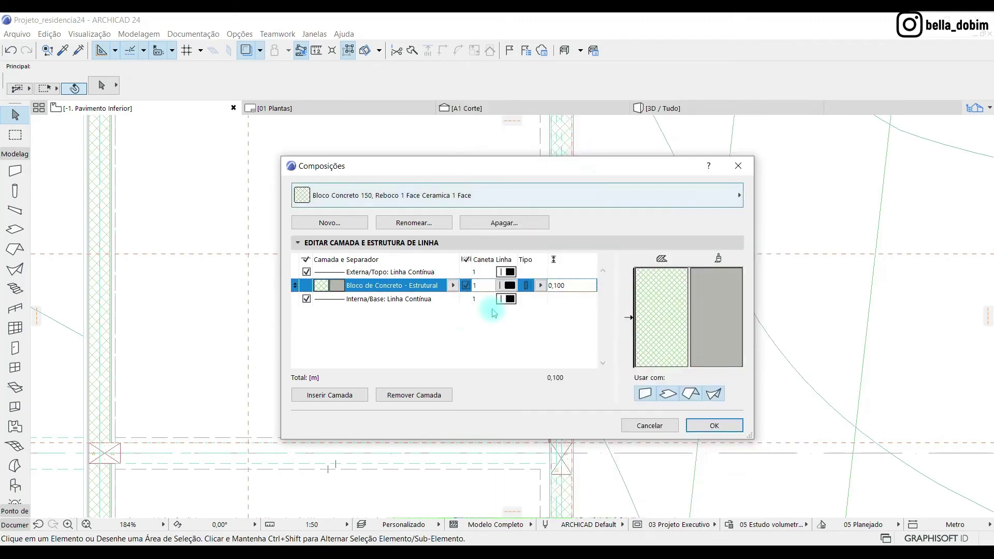
- Insert a second layer in the composite and set the lower concrete block layer's thickness to 0,150
left_click(340, 396)
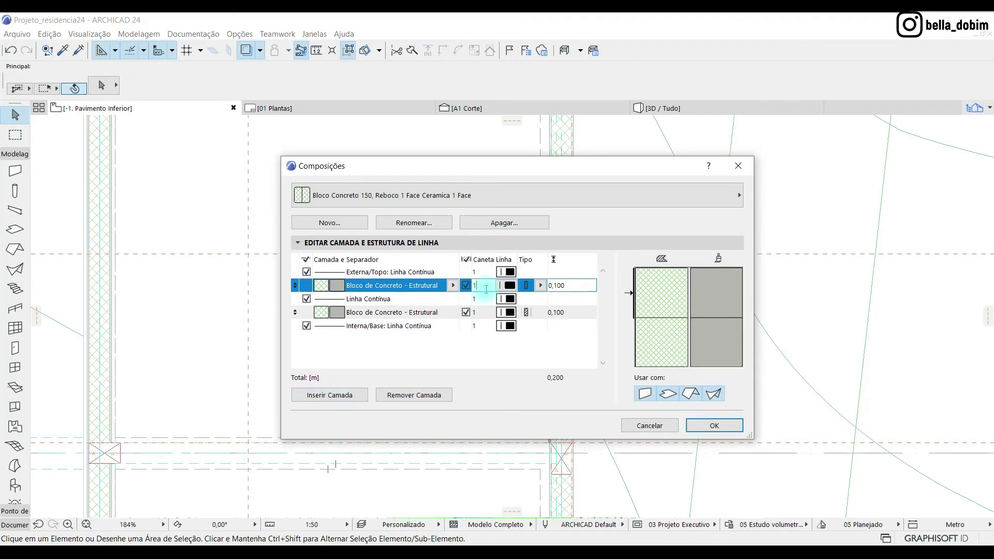
left_click(481, 313)
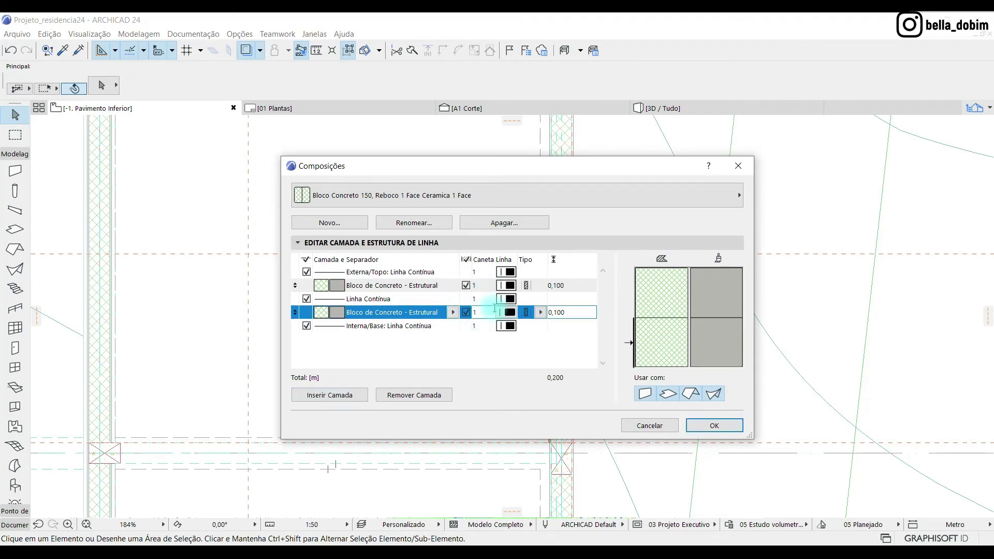
double_click(558, 313)
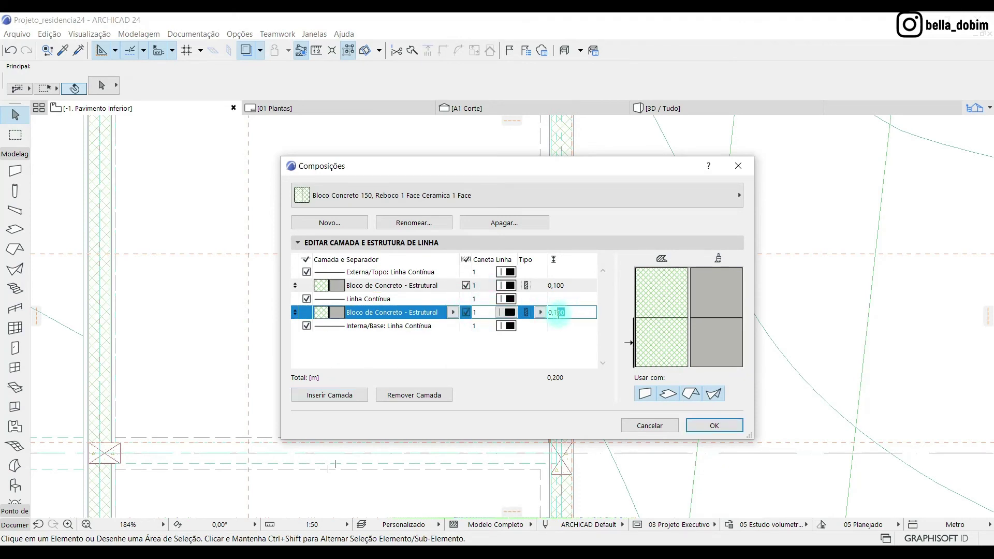
type("50")
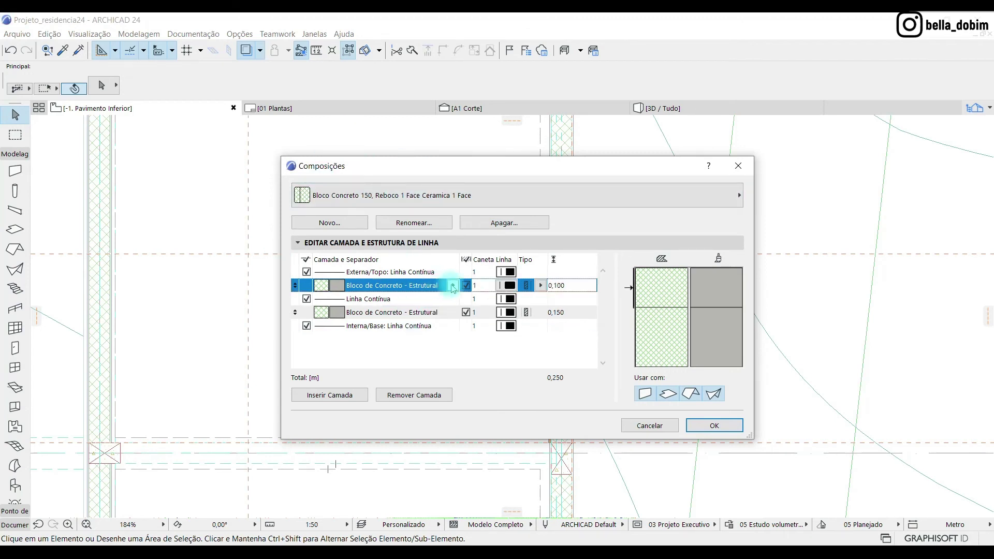
- Change the upper layer's material to Reboco and set its thickness to 0,015
left_click(435, 286)
left_click(453, 286)
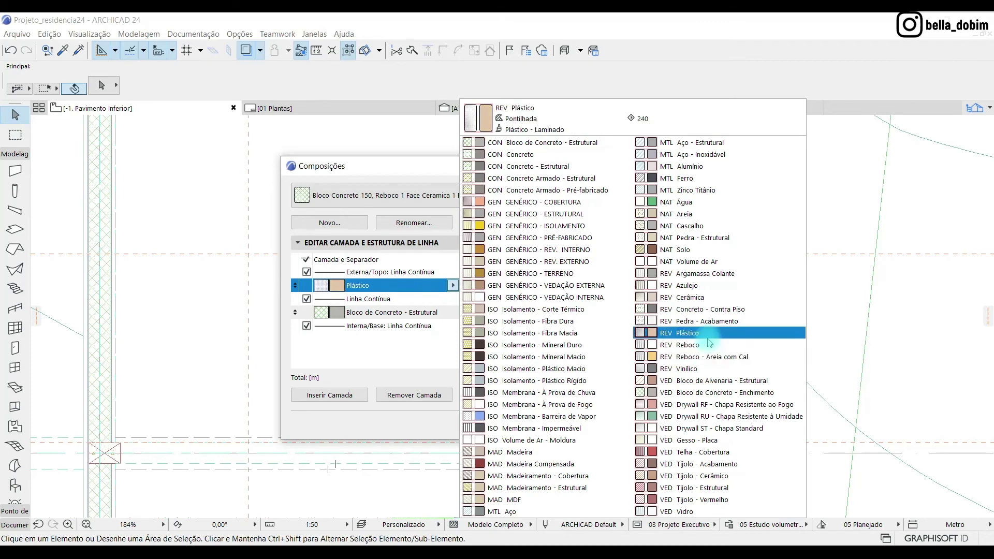
left_click(689, 344)
left_click(571, 287)
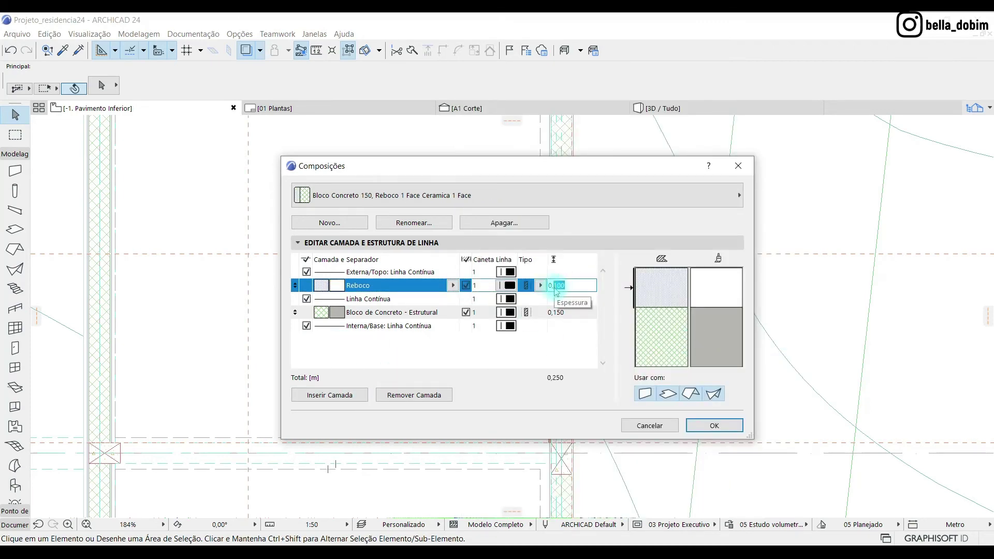
type("0,015")
left_click(555, 287)
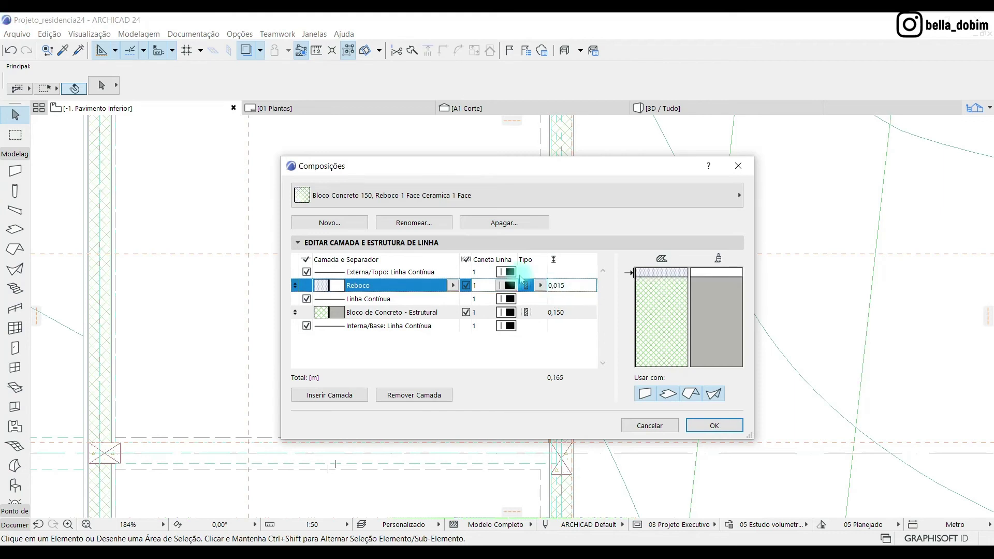
- Insert another Reboco layer and set the uppermost Reboco layer's type to Acabamento
left_click(334, 361)
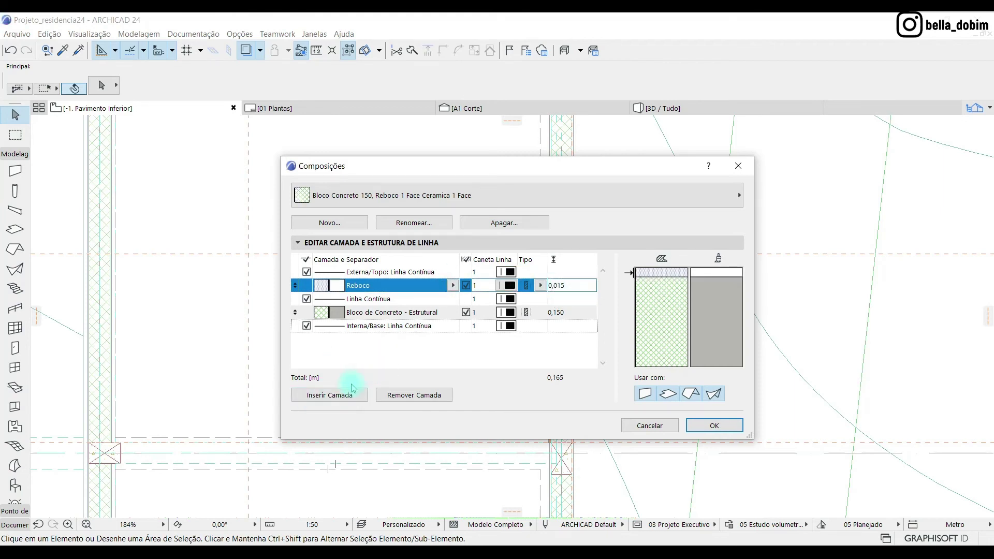
left_click(342, 397)
left_click(541, 285)
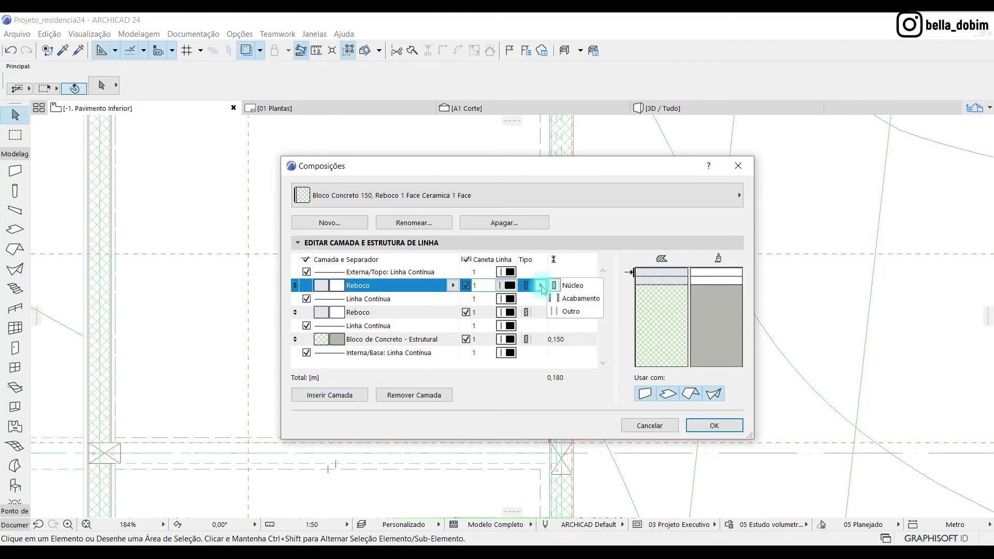
left_click(580, 299)
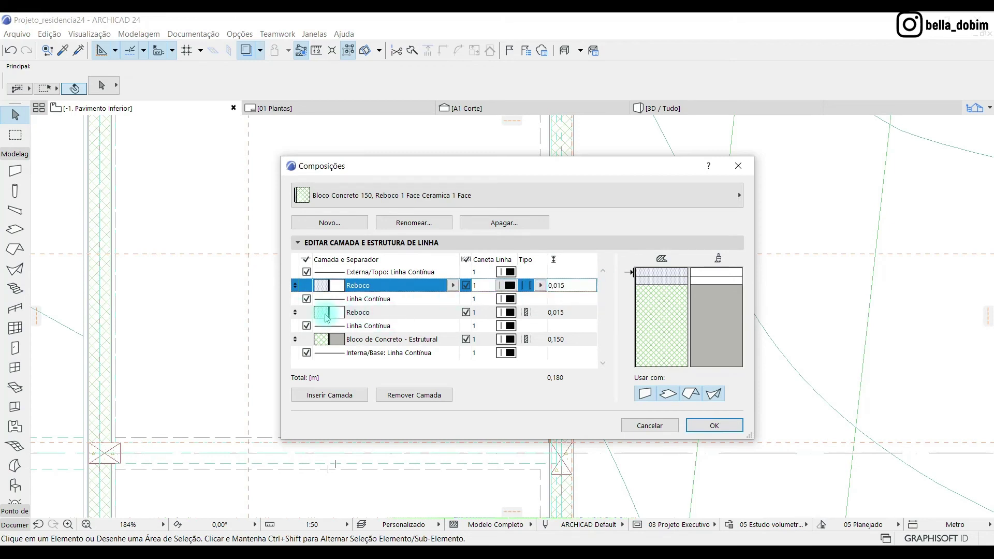
- Move the second Reboco layer below the concrete block, change its material to Cerâmica and set its thickness to 0,025
left_click_drag(293, 312, 295, 340)
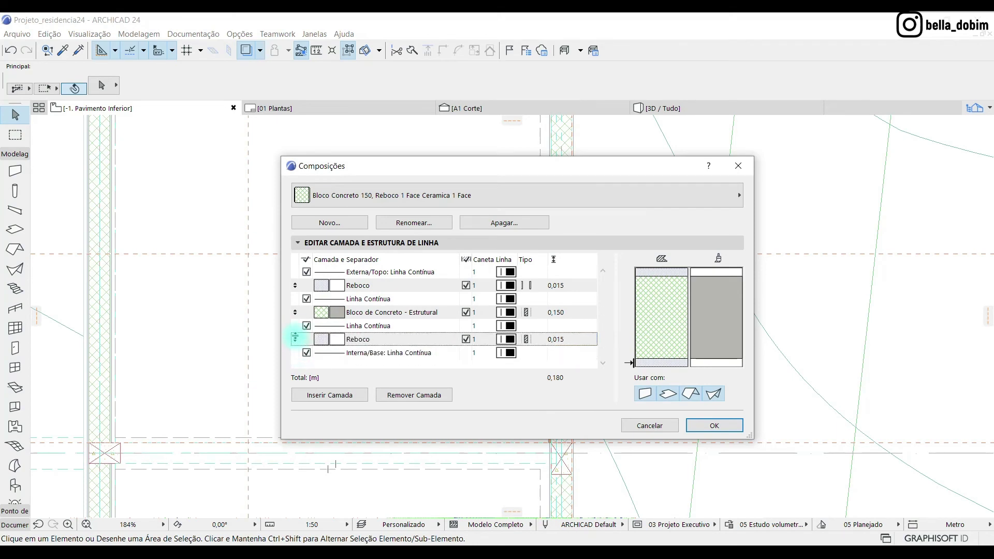
left_click(295, 339)
left_click(454, 340)
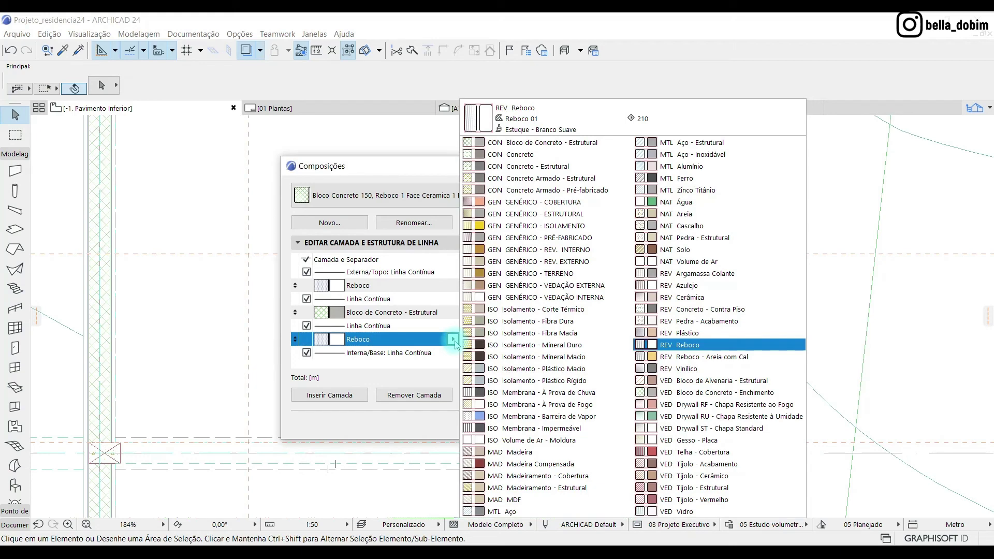
left_click(689, 299)
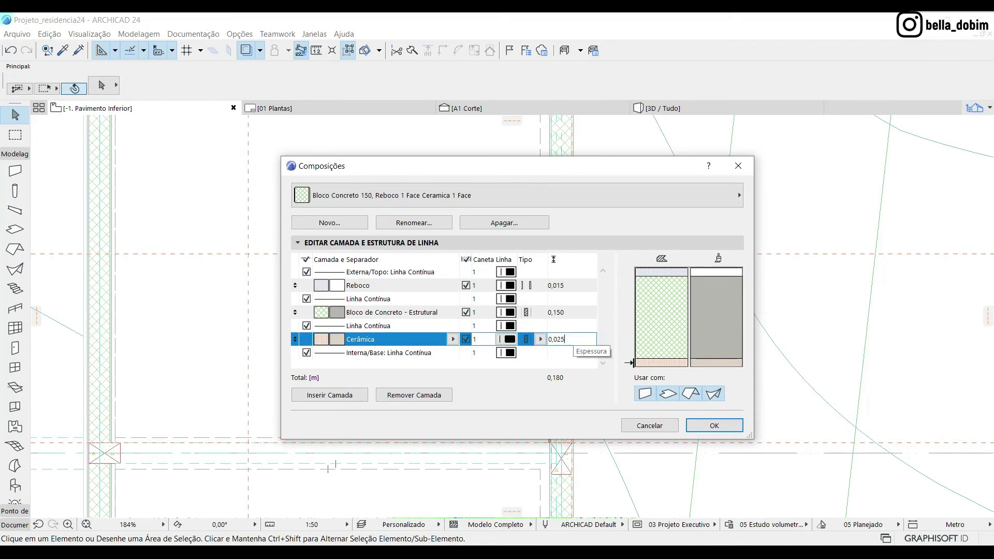
left_click(574, 341)
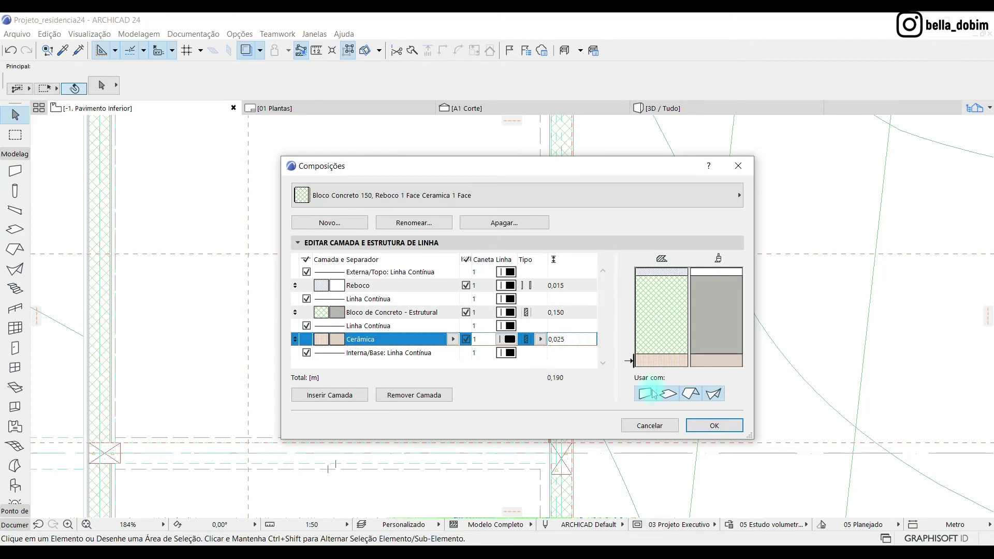
- Set the Cerâmica layer's type to Acabamento and save the composite
left_click(540, 339)
left_click(564, 354)
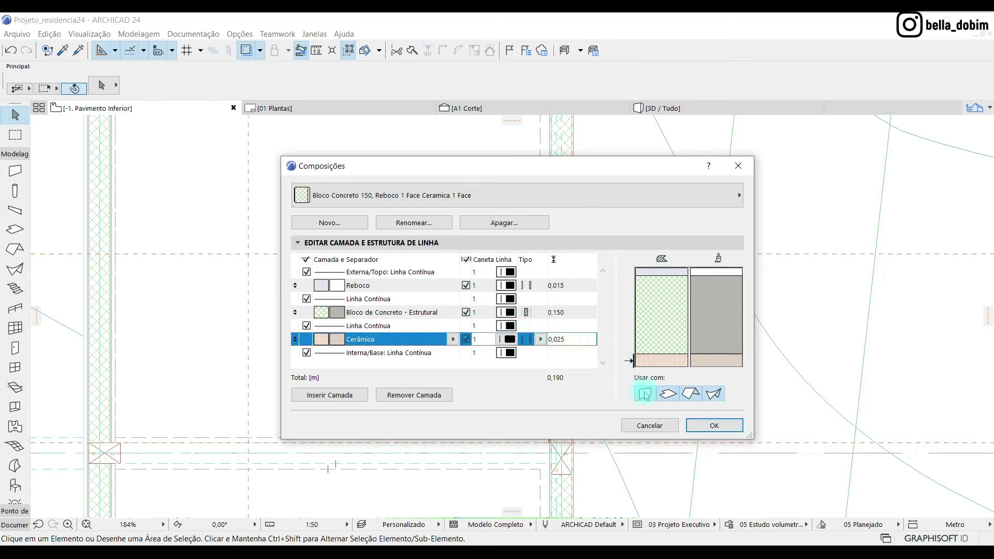
left_click(702, 431)
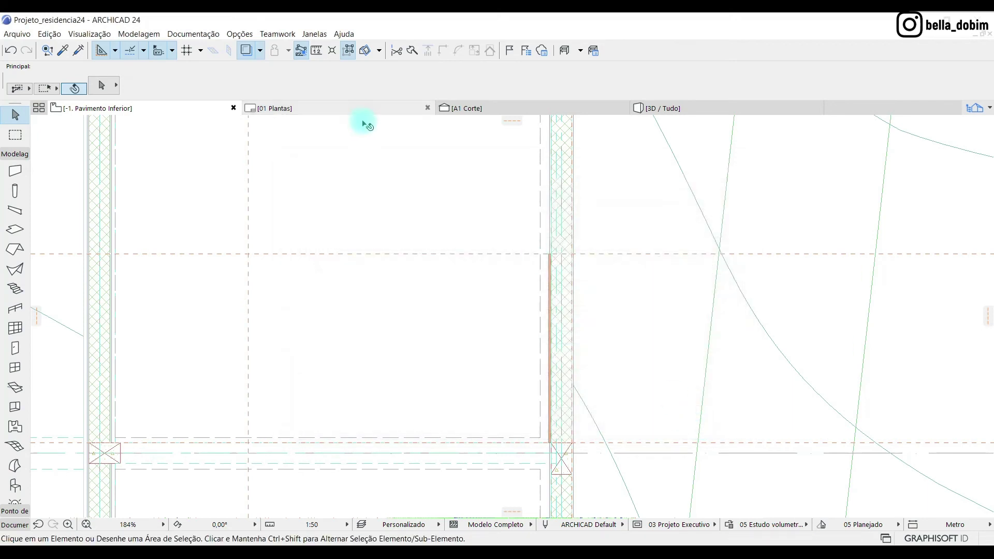
- Set the Wall tool to the second Bloco Concreto 150 composite with Ceramica on 1 Face and its reference line to Face Externa
left_click(14, 171)
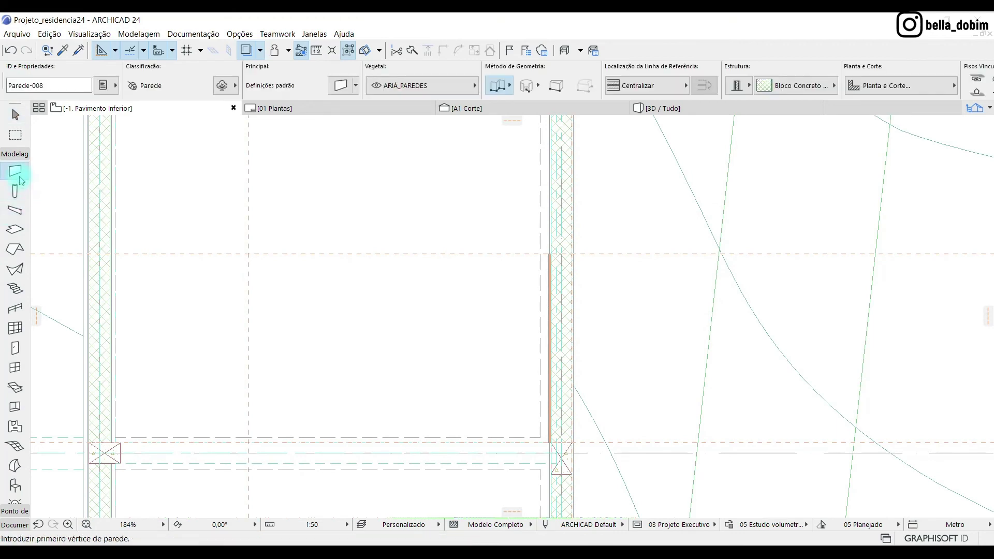
left_click(800, 86)
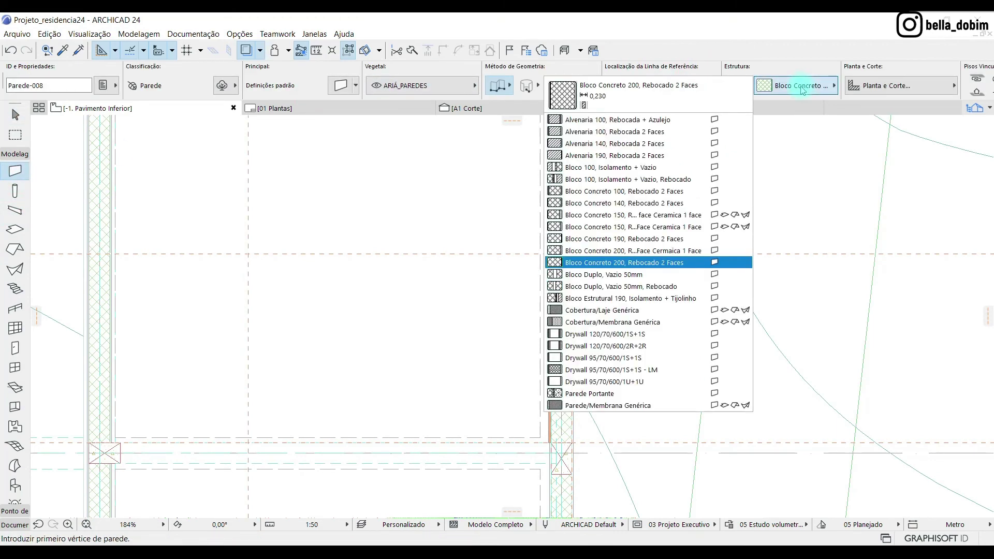
left_click(655, 228)
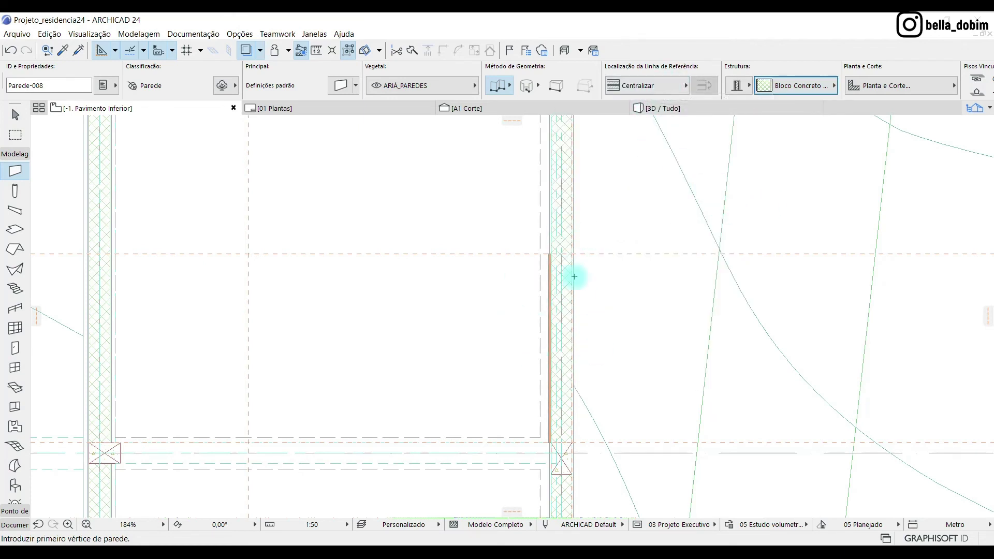
left_click(683, 86)
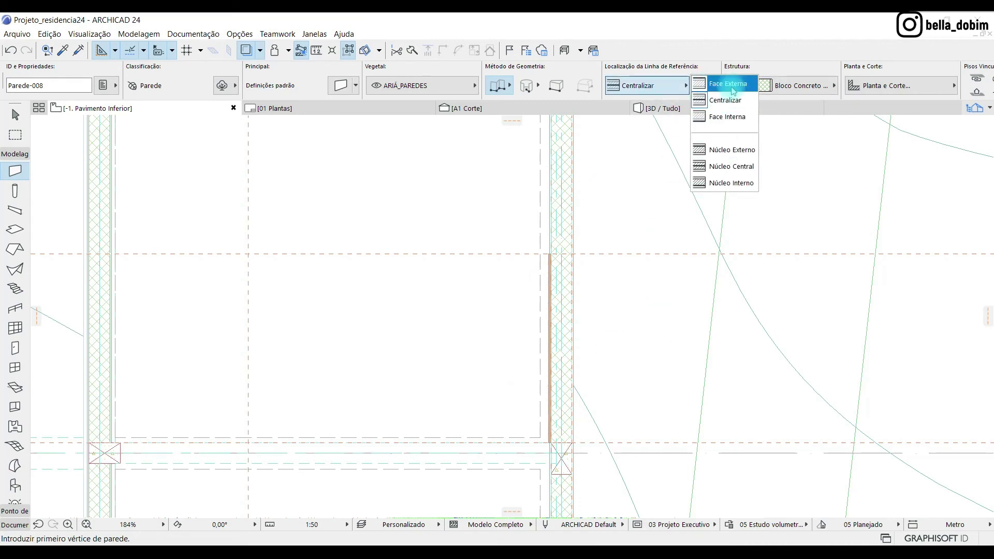
left_click(728, 84)
- Draw three chained walls enclosing a room against the exterior wall, running 2,885 m along the guide line, down and back to the exterior wall
scroll(539, 255, "up", 4)
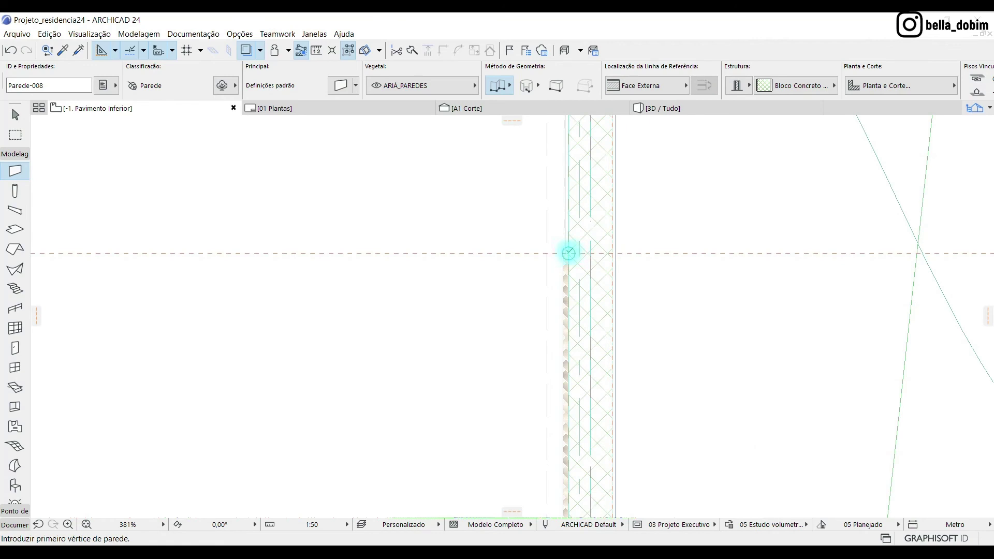
left_click(568, 252)
scroll(481, 262, "down", 4)
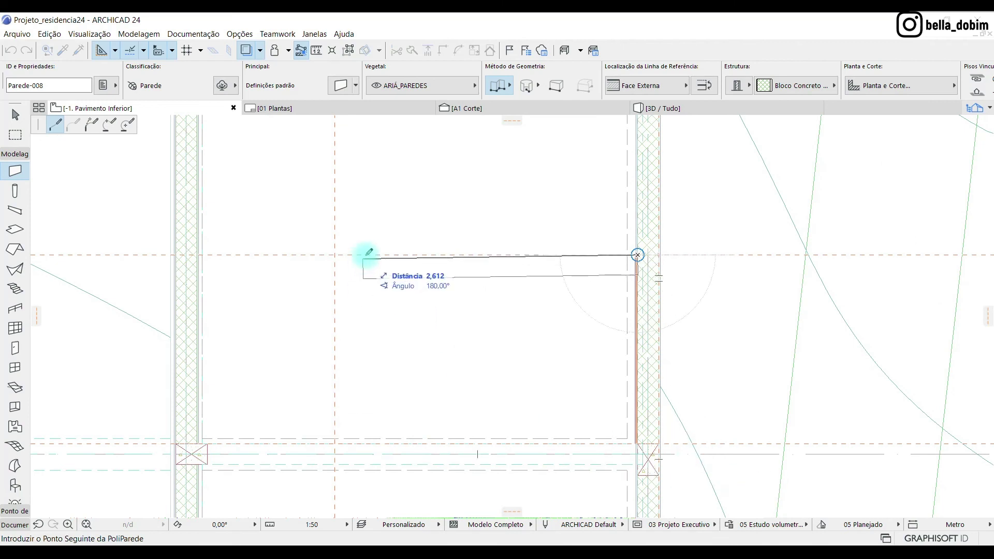
scroll(368, 254, "down", 4)
scroll(348, 259, "up", 3)
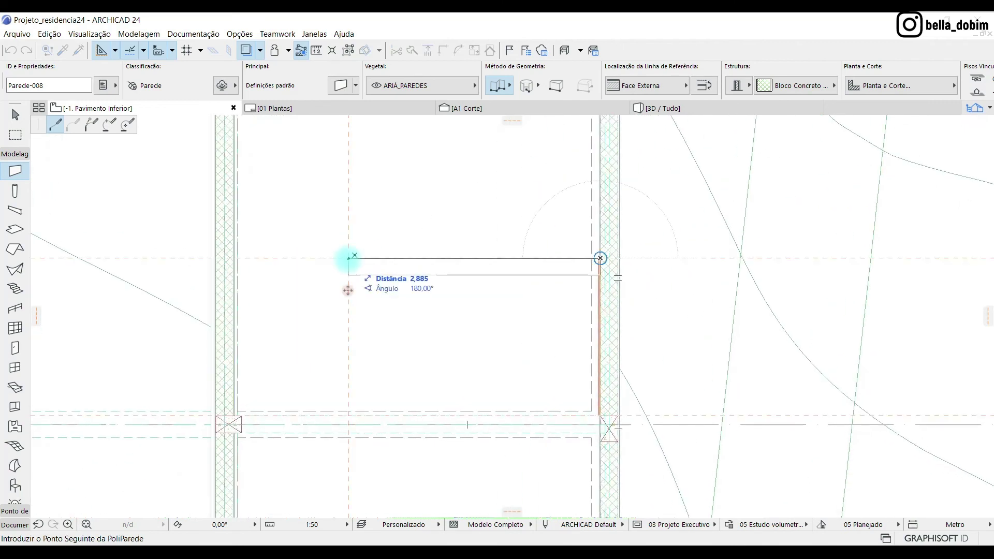
left_click(349, 258)
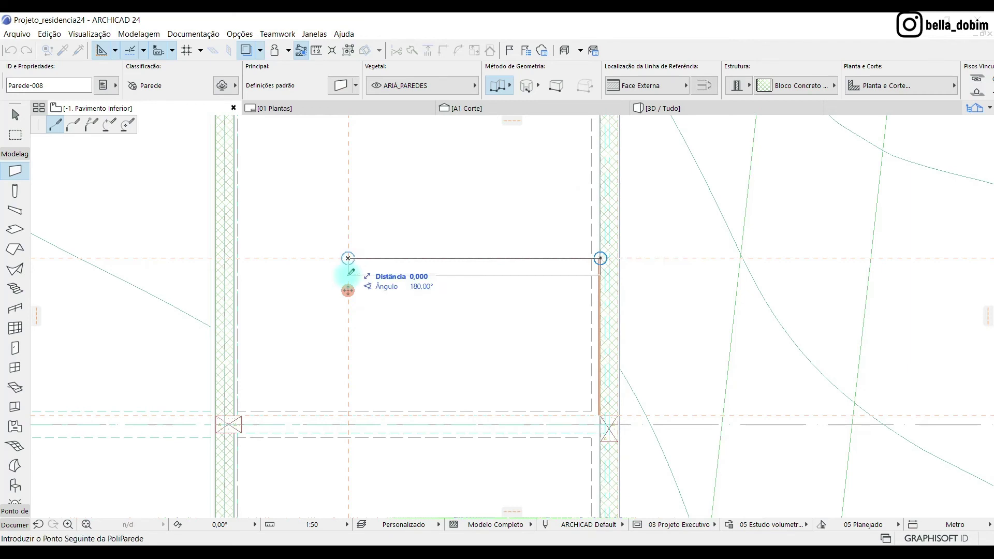
left_click(349, 433)
scroll(600, 429, "up", 3)
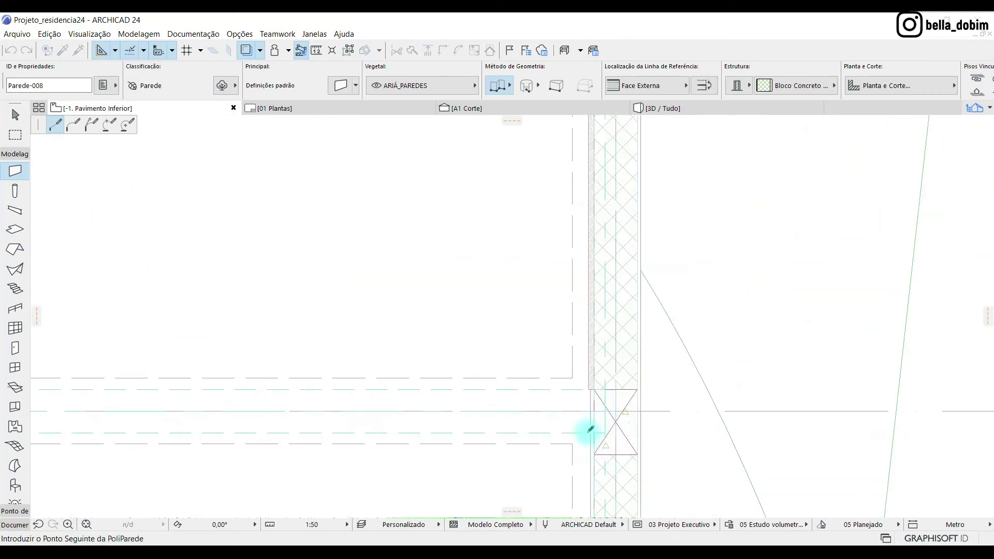
left_click(596, 431)
scroll(628, 362, "down", 4)
key("shift")
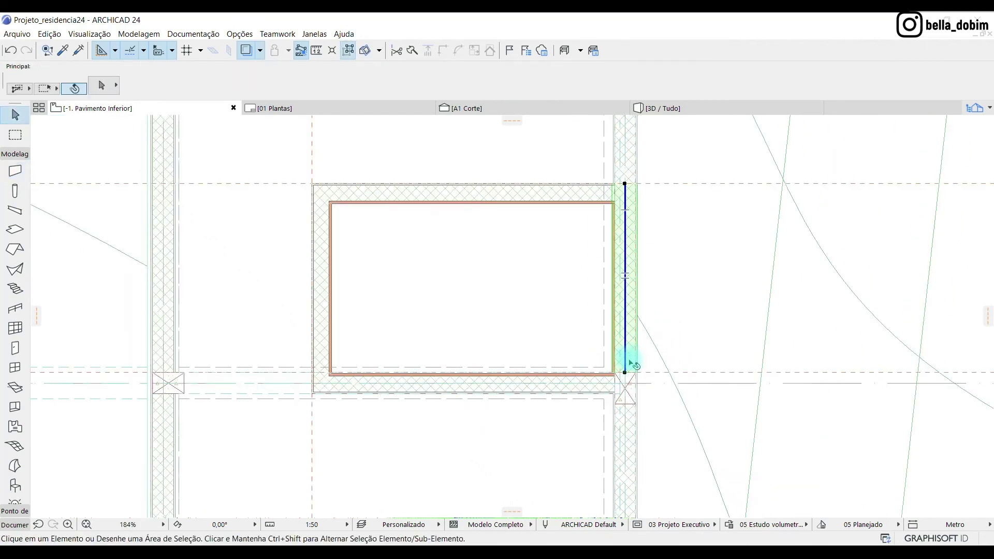
- Intersect the exterior wall segment beside the new room with the room's lower wall
left_click(630, 362)
scroll(628, 378, "up", 4)
left_click(579, 381, "shift")
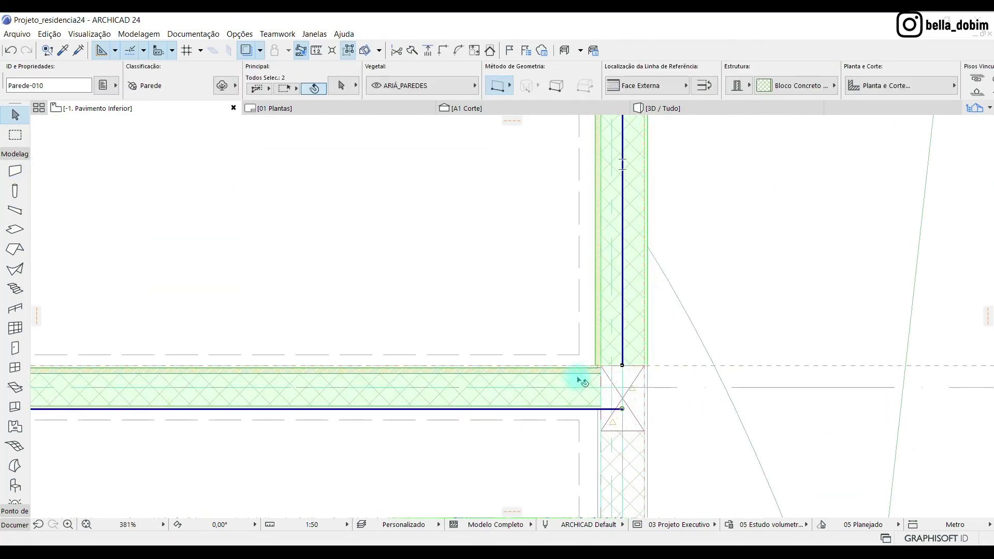
left_click(444, 51)
scroll(706, 243, "down", 2)
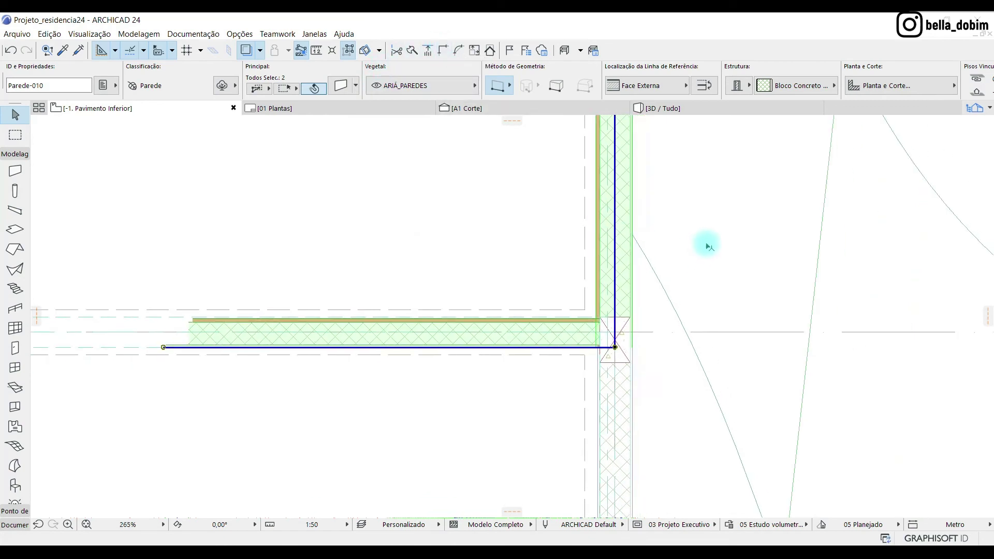
left_click(671, 329)
- Pull the lower end of the exterior wall segment beside the room back up to the lower room wall's ceramic face
scroll(630, 331, "up", 3)
left_click(616, 293)
left_click(604, 356)
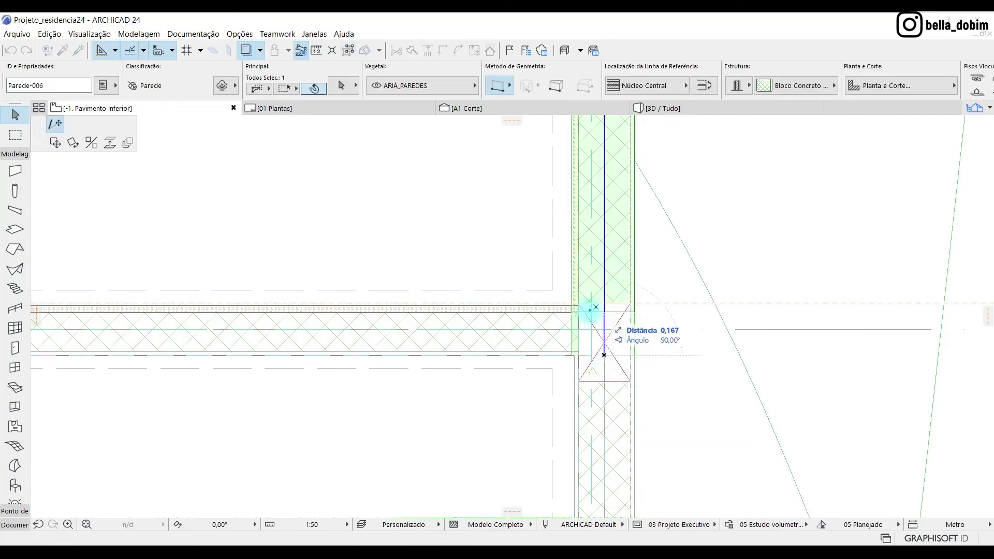
left_click(583, 310)
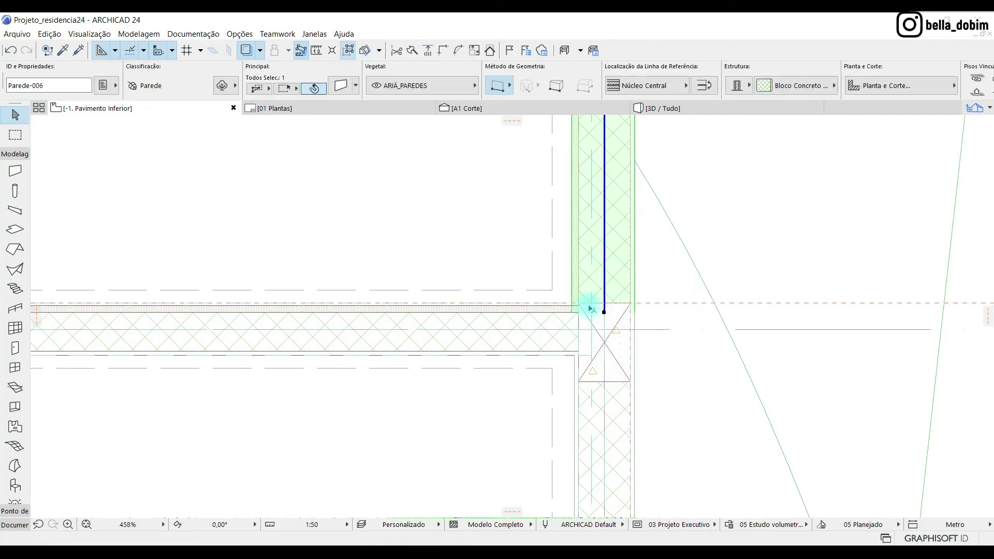
left_click(604, 314)
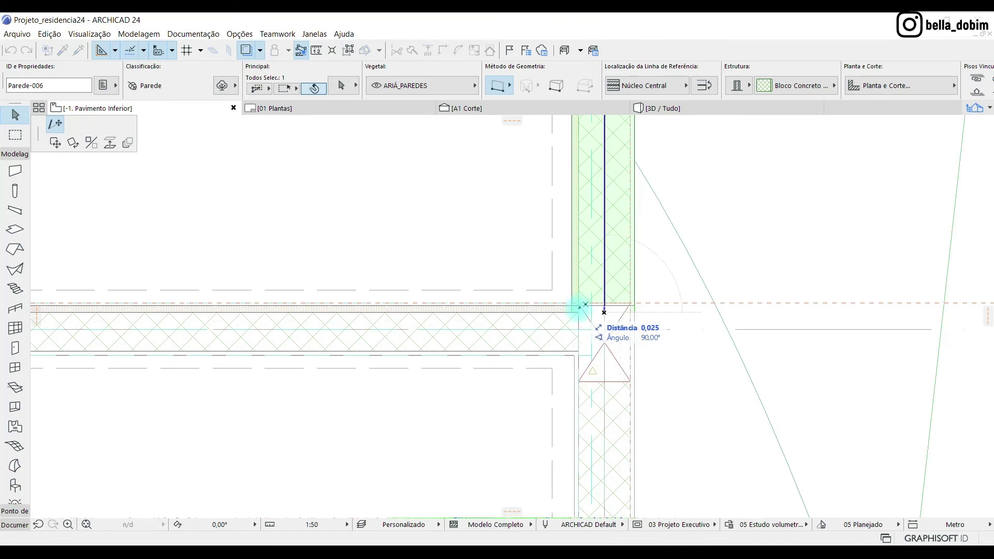
left_click(603, 306)
- Stretch the upper end of the exterior wall segment below the pillar to the lower room wall's ceramic face
left_click(620, 420)
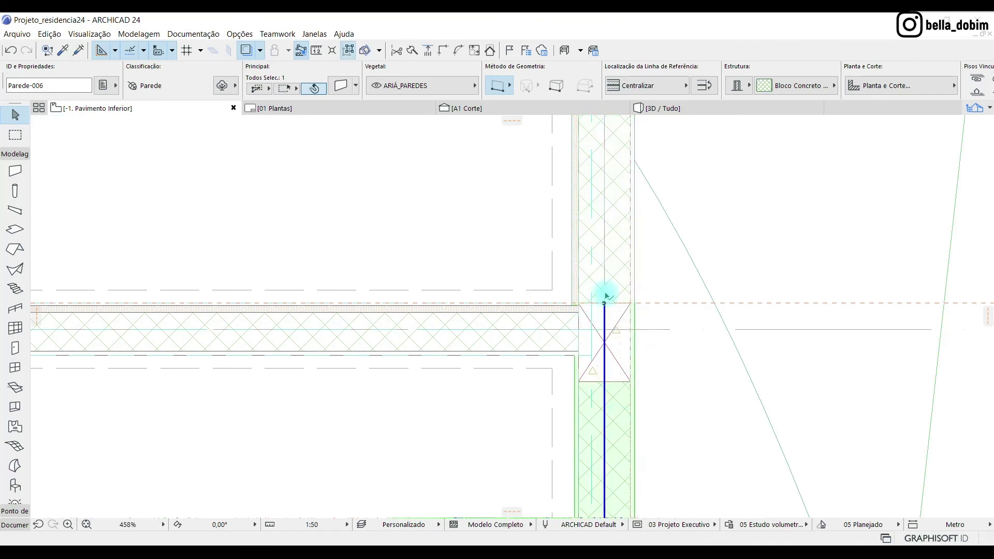
scroll(609, 329, "up", 4)
left_click(602, 269)
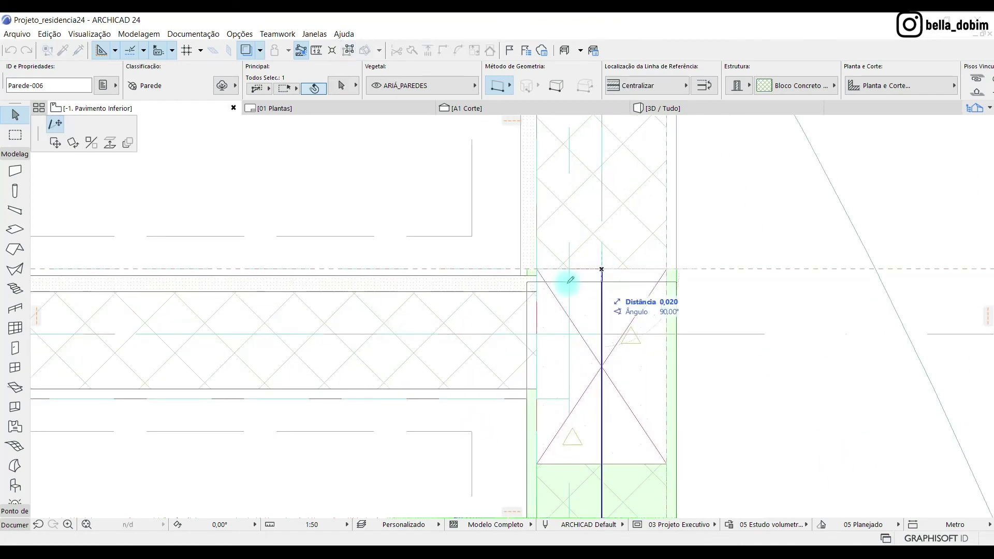
left_click(535, 275)
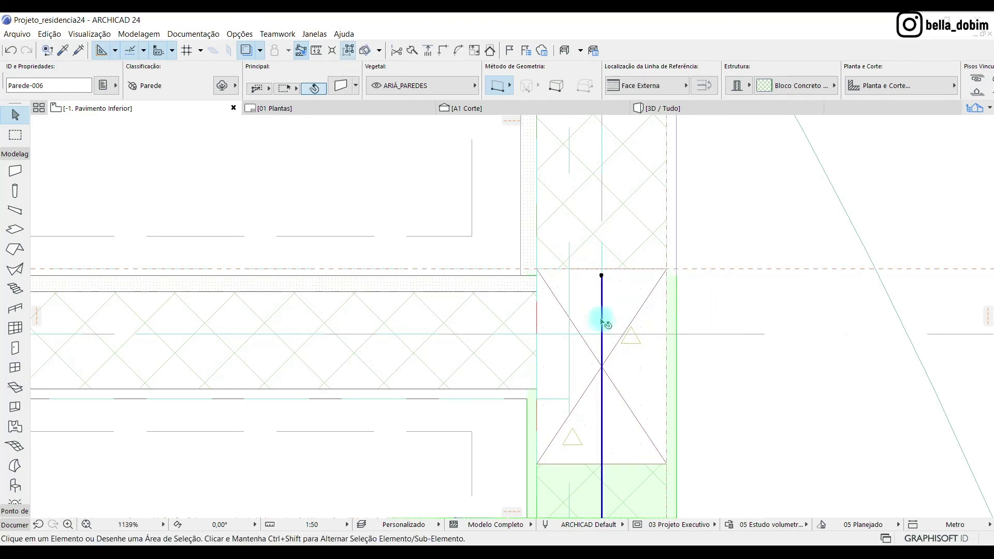
key("Escape")
scroll(550, 360, "down", 7)
scroll(570, 346, "down", 1)
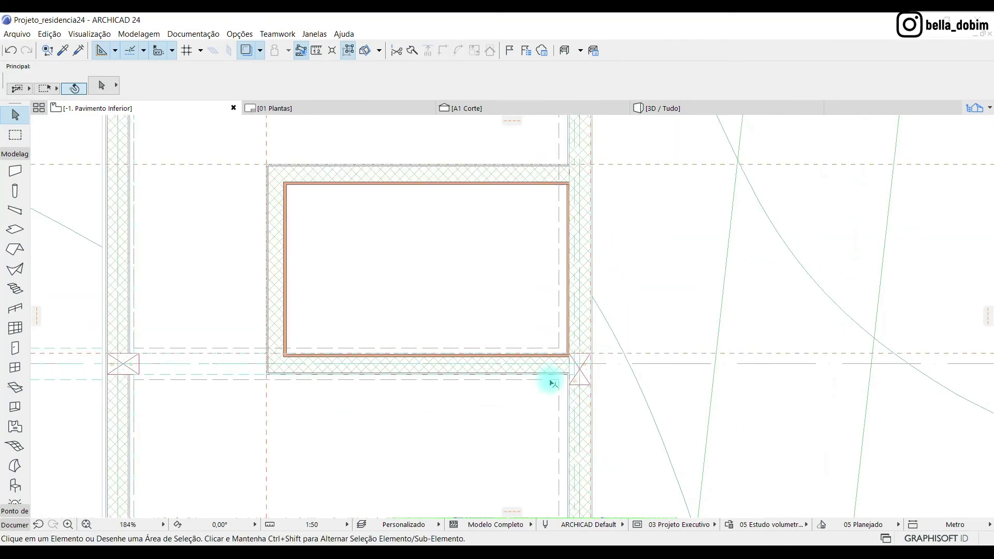
scroll(551, 380, "down", 1)
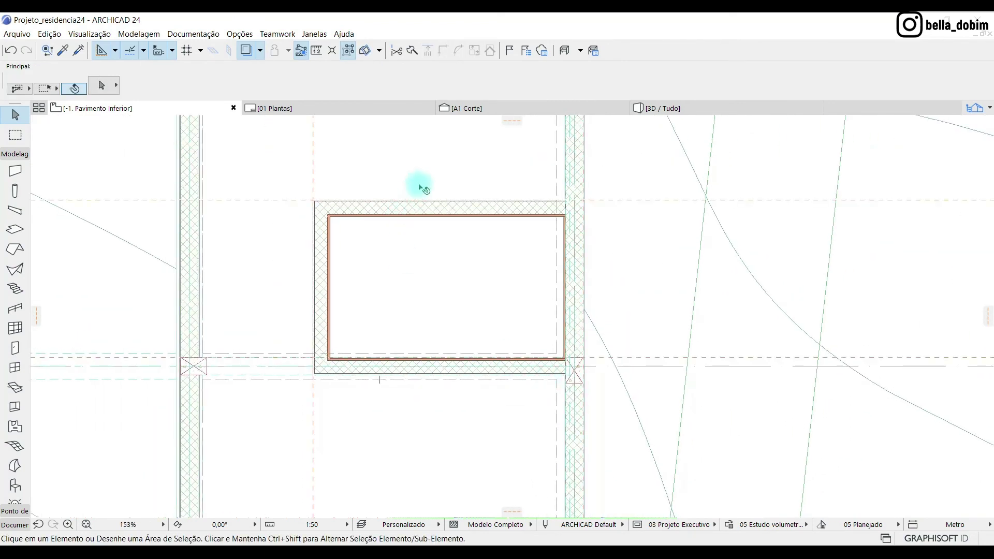
scroll(611, 321, "down", 3)
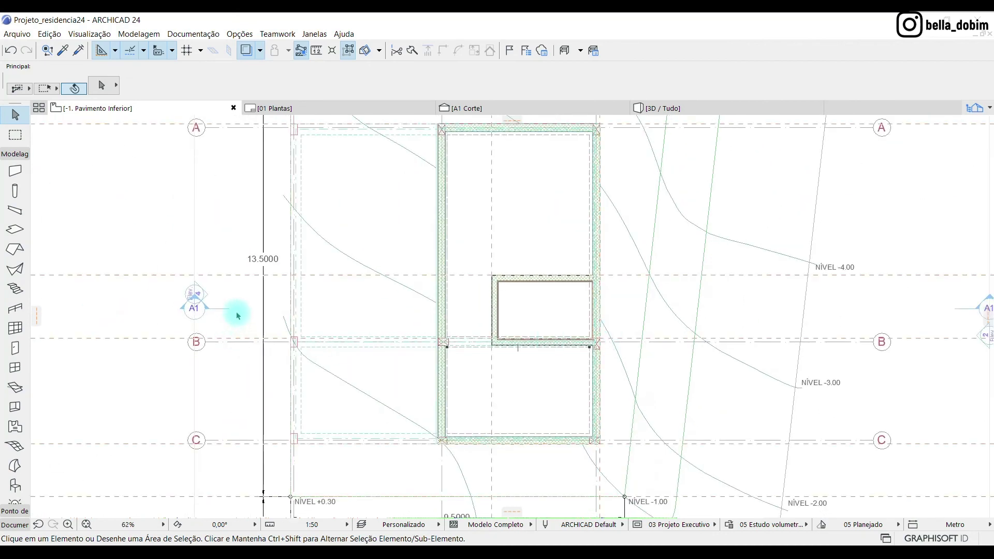
- Turn off group suspension and set the top offset of the three new room walls to -0,200 from 0. Pavimento Térreo
left_click(513, 107)
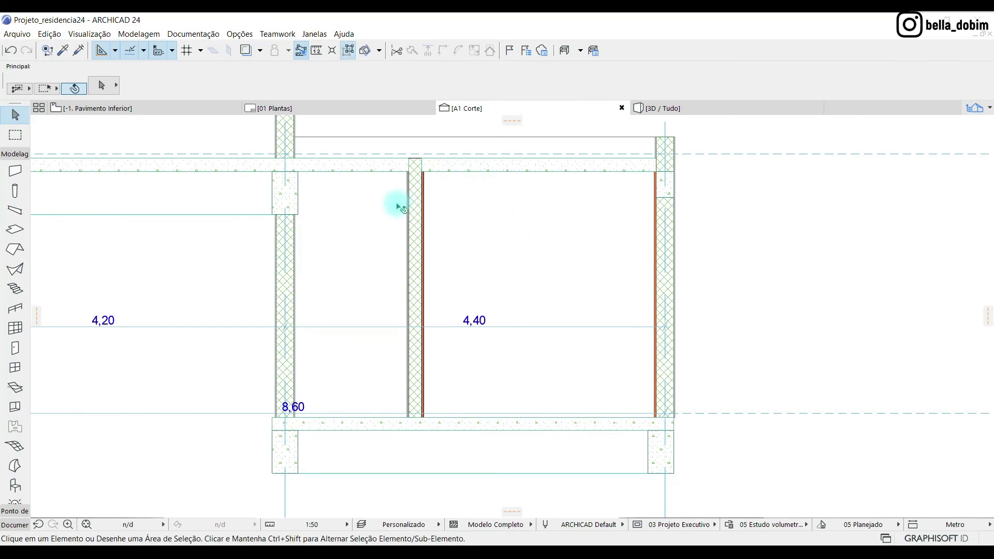
left_click(420, 197)
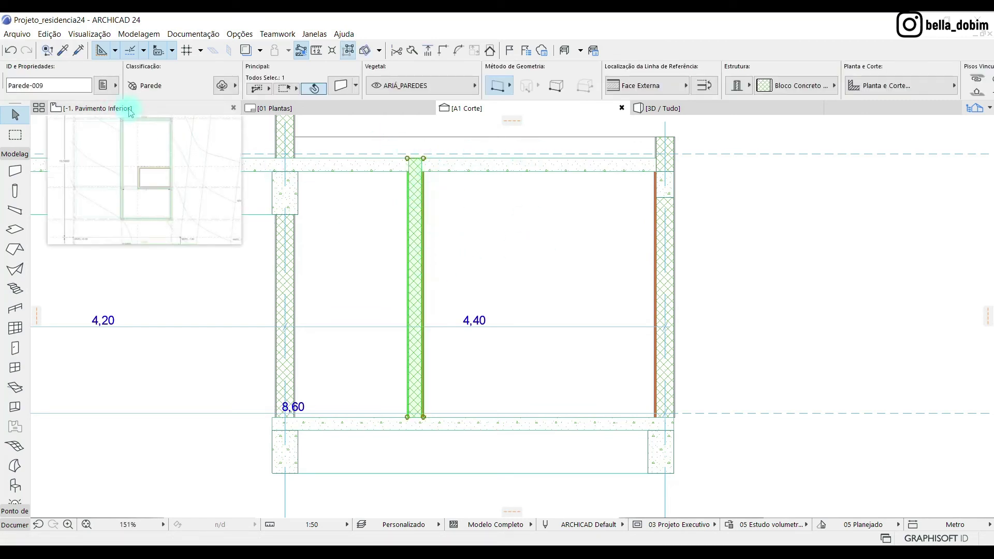
left_click(565, 235)
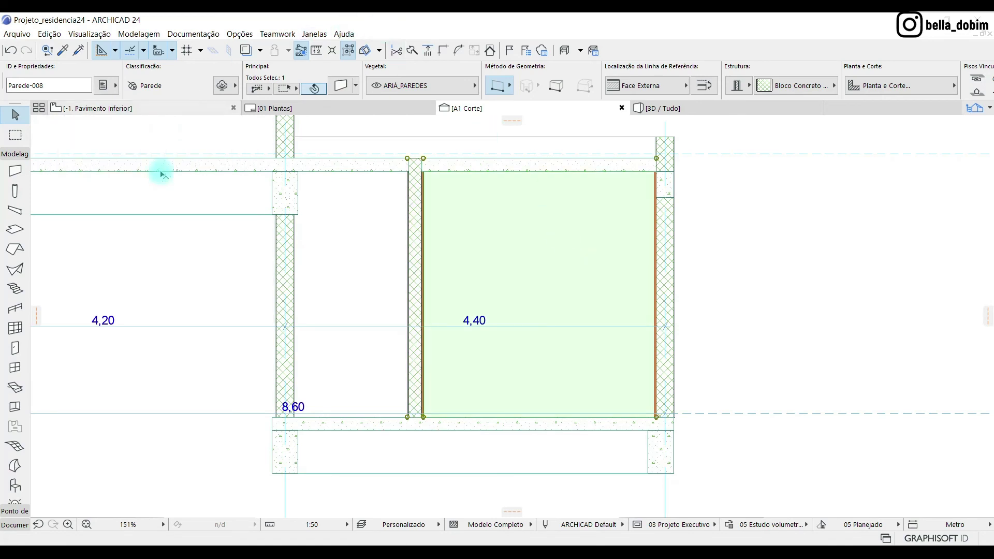
left_click(177, 107)
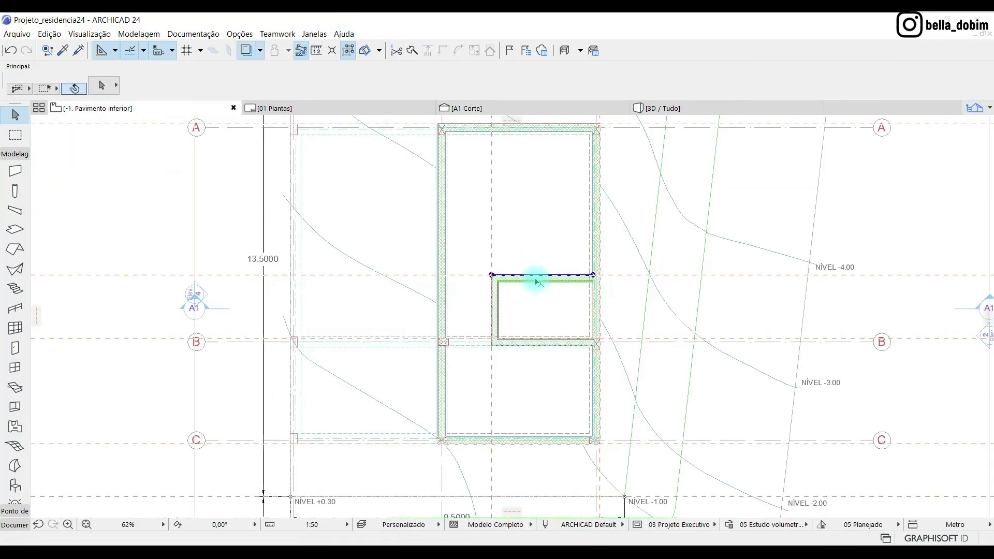
left_click(348, 51)
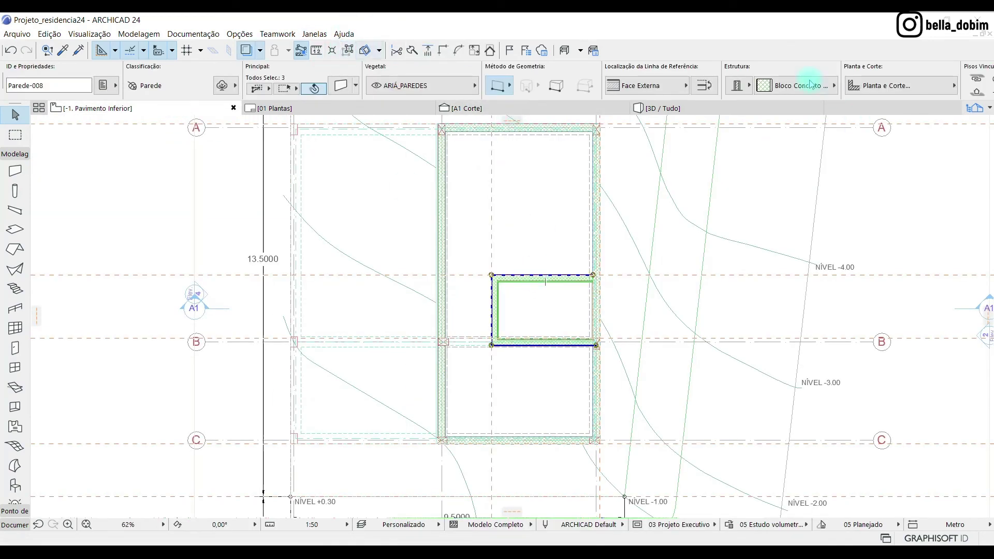
scroll(781, 77, "down", 10)
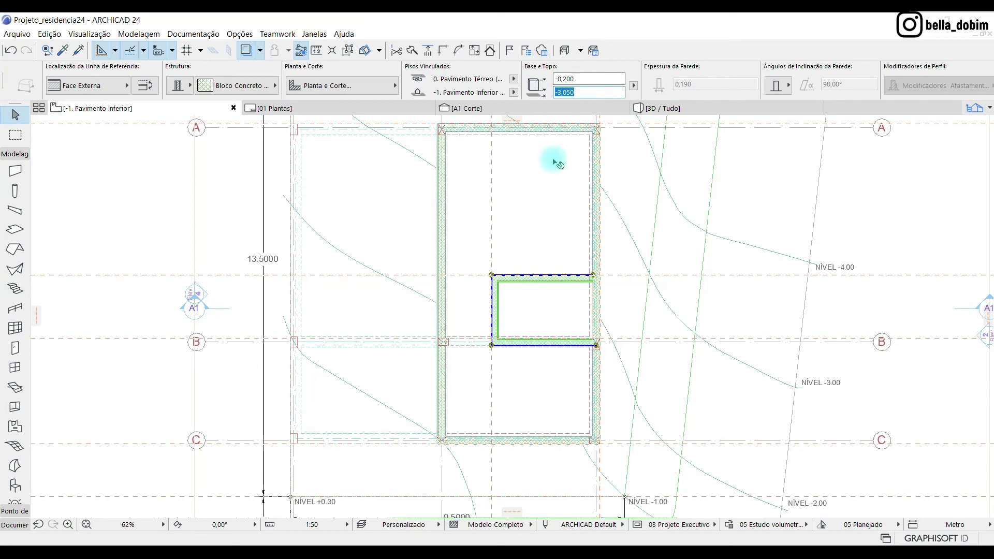
- Examine in section A1 how the new room walls and their ceramic layers meet the upper slab
left_click(525, 111)
left_click(422, 165)
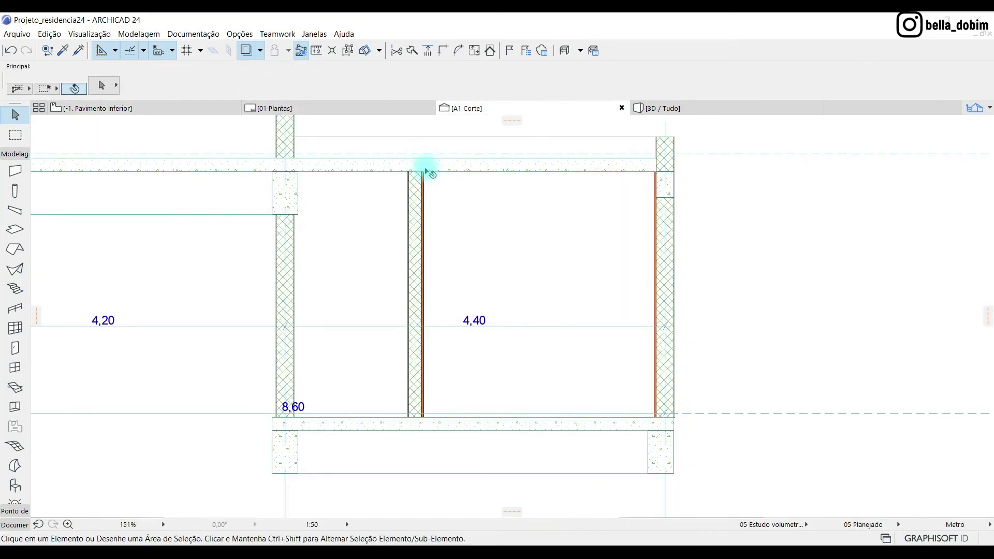
left_click(576, 200)
left_click(785, 288)
scroll(661, 162, "up", 4)
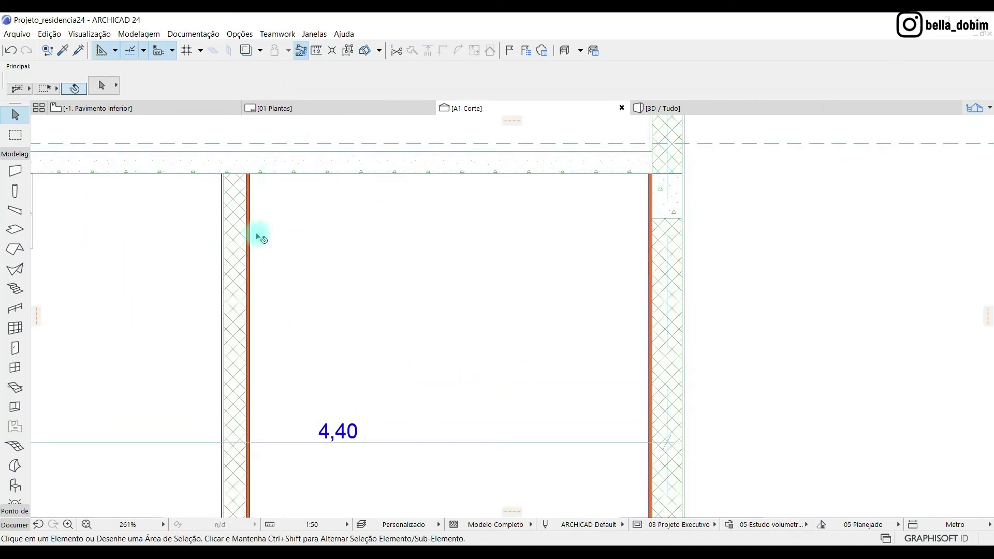
scroll(391, 232, "down", 4)
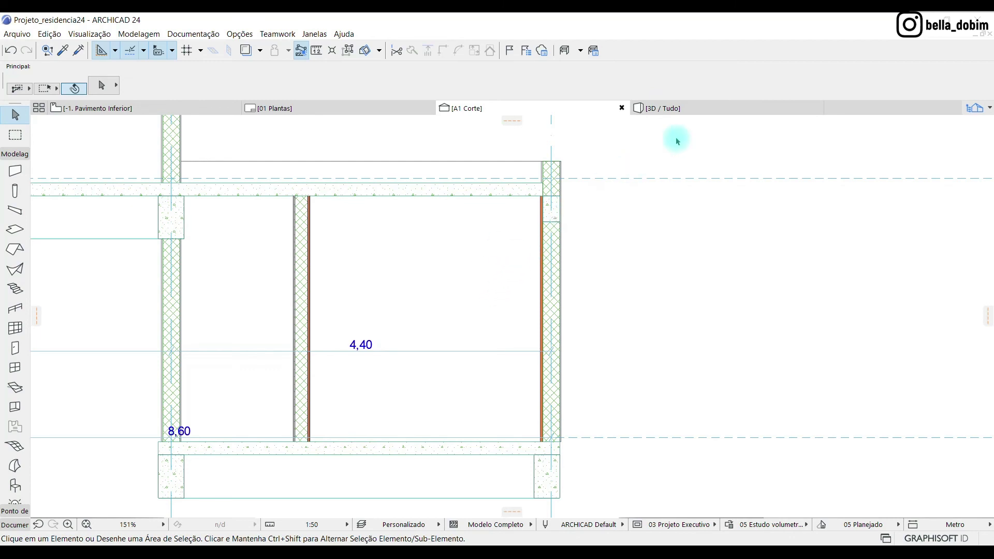
- Inspect the house's walls and foundation beams in the 3D view from the open side of the lower floor
mouse_move(708, 116)
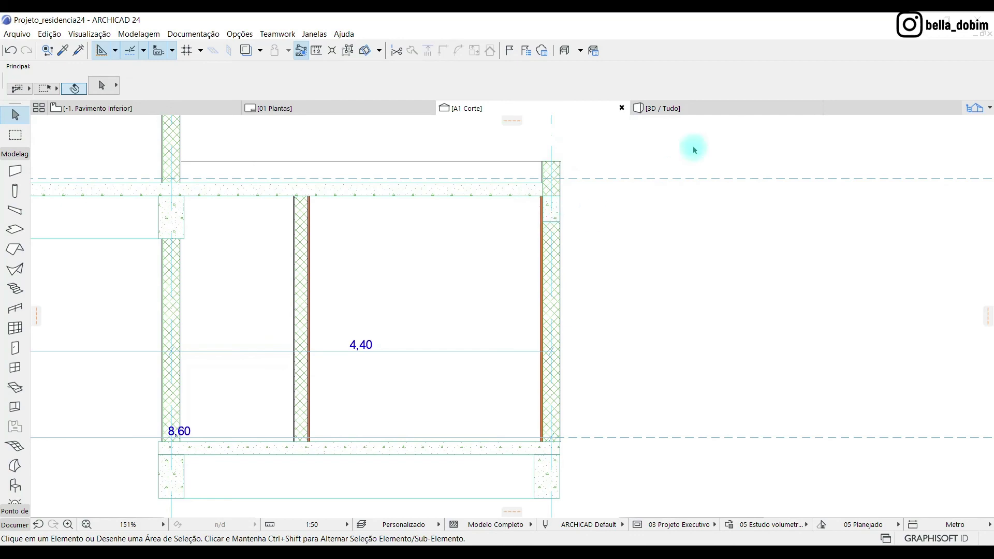
left_click(690, 107)
scroll(587, 268, "down", 5)
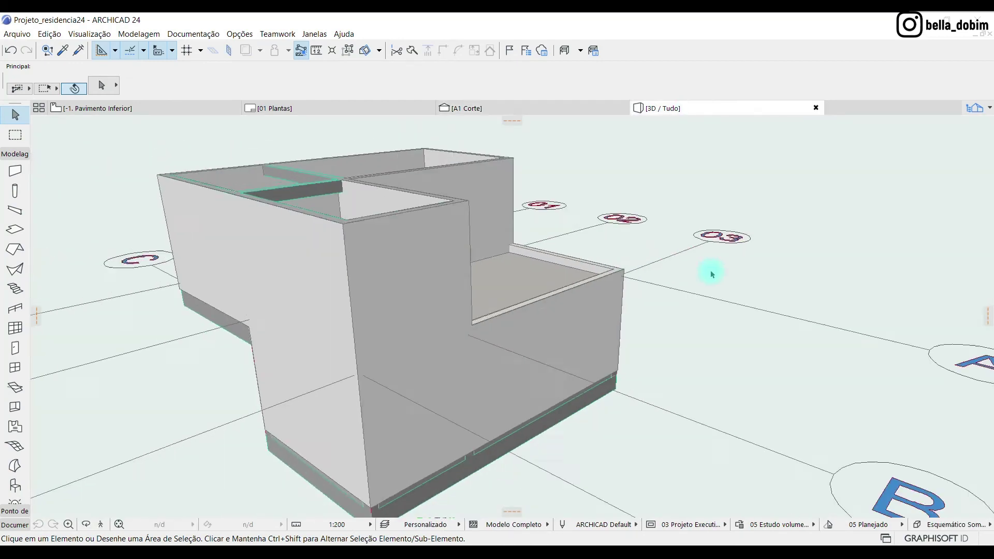
middle_click_drag(291, 372, 378, 492, "shift")
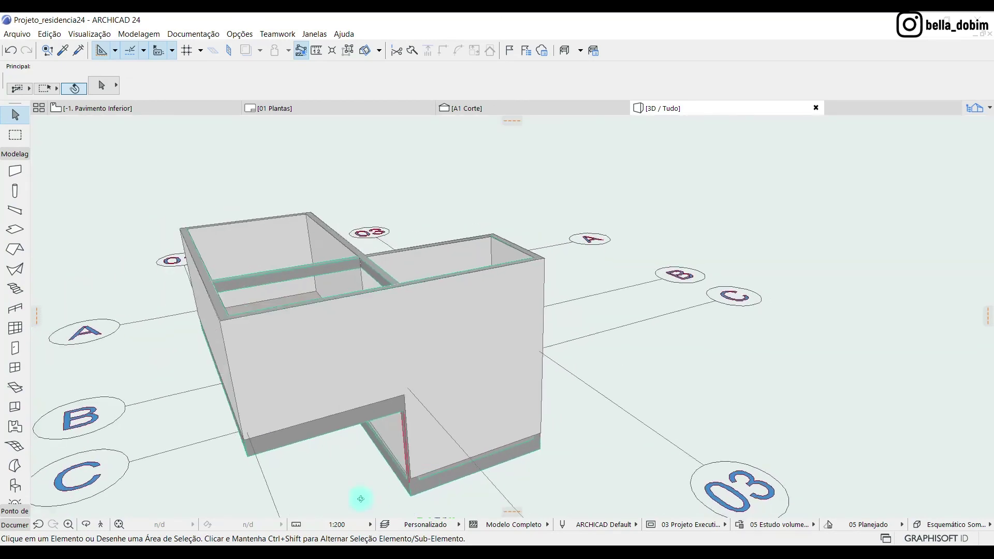
scroll(386, 512, "up", 4)
key("ctrl+a")
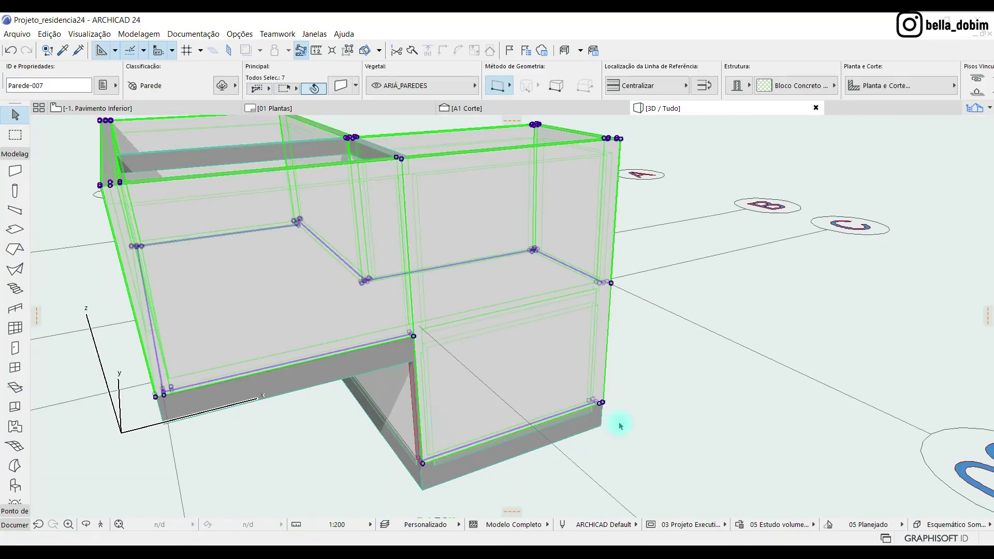
key("Escape")
scroll(328, 453, "up", 3)
mouse_move(392, 423)
middle_mouse_down("shift")
mouse_move(395, 362)
mouse_move(619, 357)
mouse_move(263, 439)
mouse_move(386, 432)
middle_mouse_up("shift")
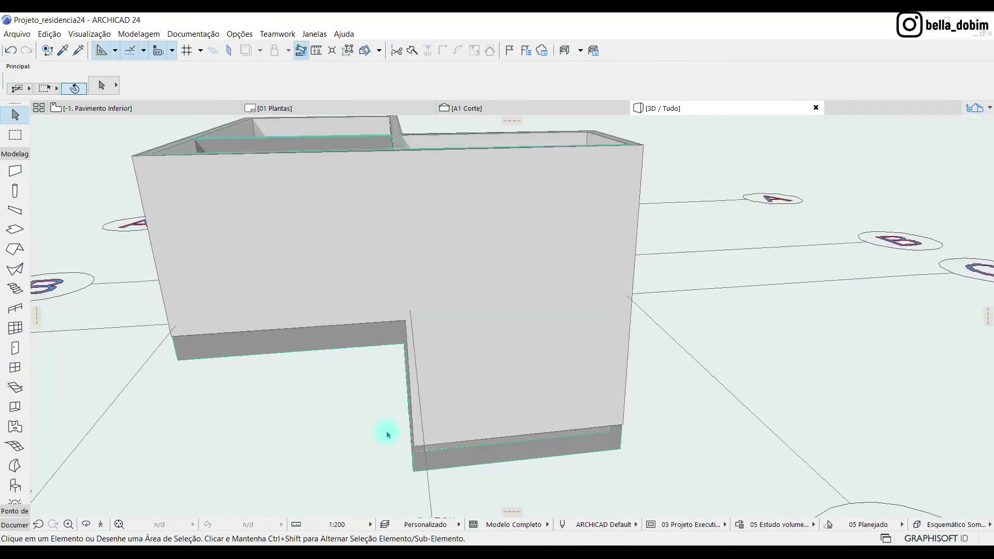
- Move pillar P09 at the lower floor's axis C corner horizontally until its outer edge aligns with the vertical wall's outer block face
scroll(428, 464, "up", 5)
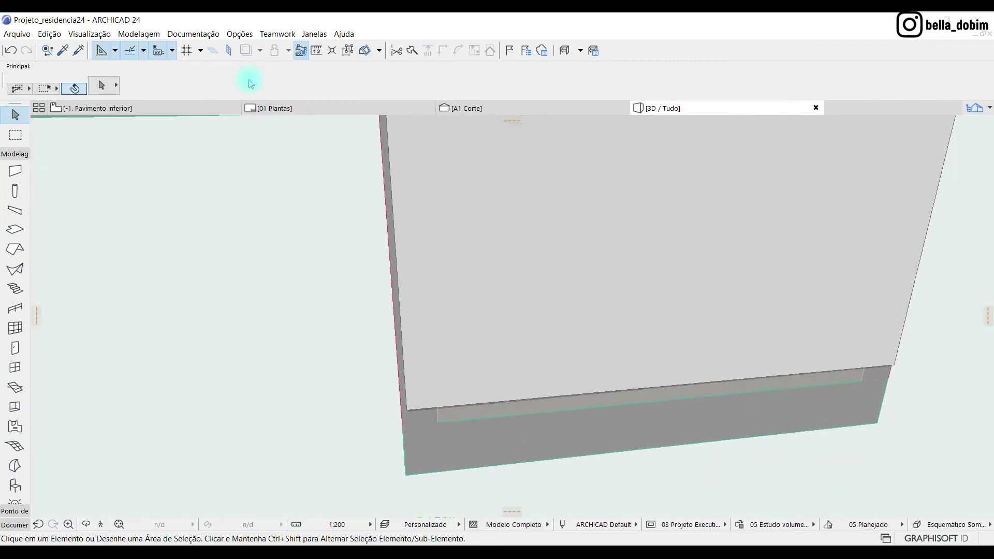
left_click(143, 108)
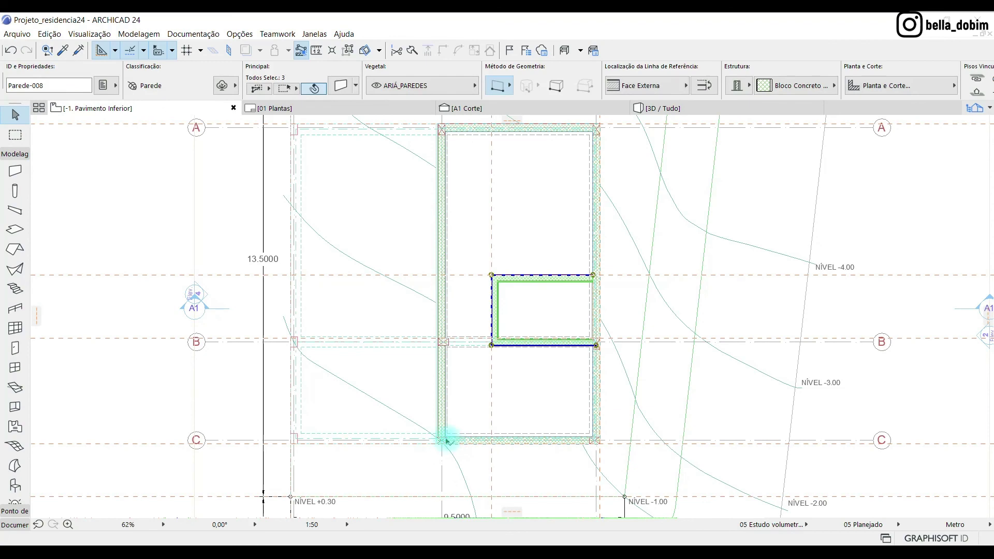
scroll(447, 443, "up", 10)
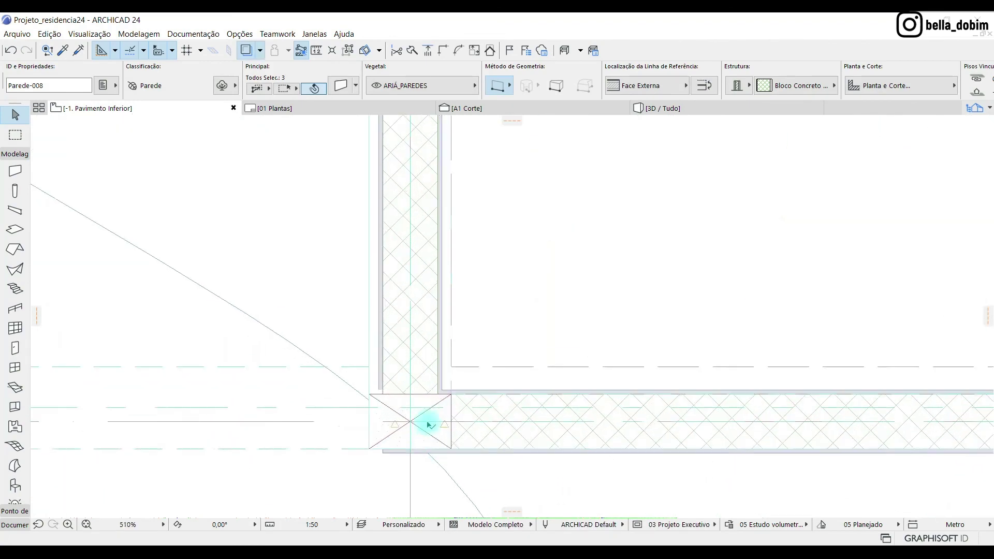
left_click(419, 400)
left_click(378, 402)
left_click(378, 402)
left_click(342, 380)
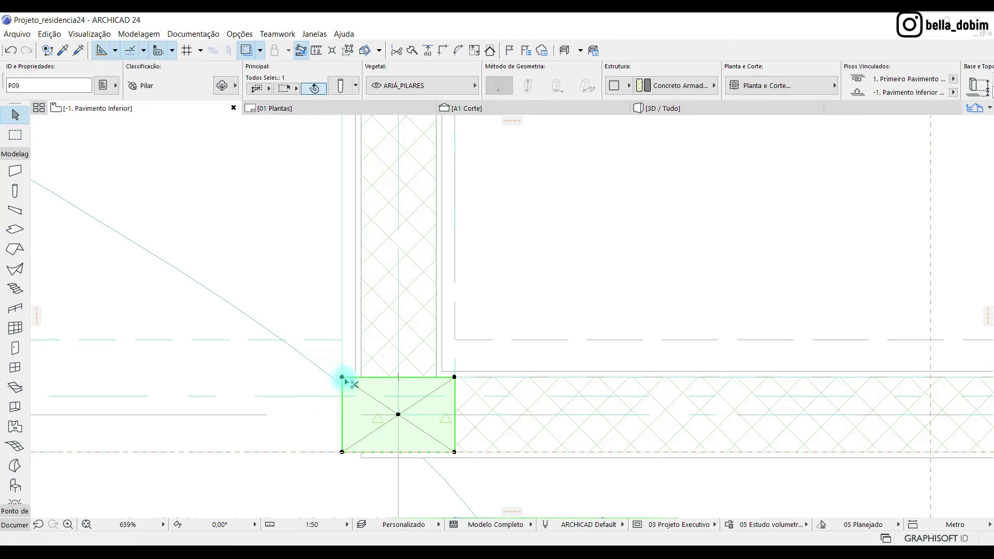
key("ctrl+d")
left_click(342, 378)
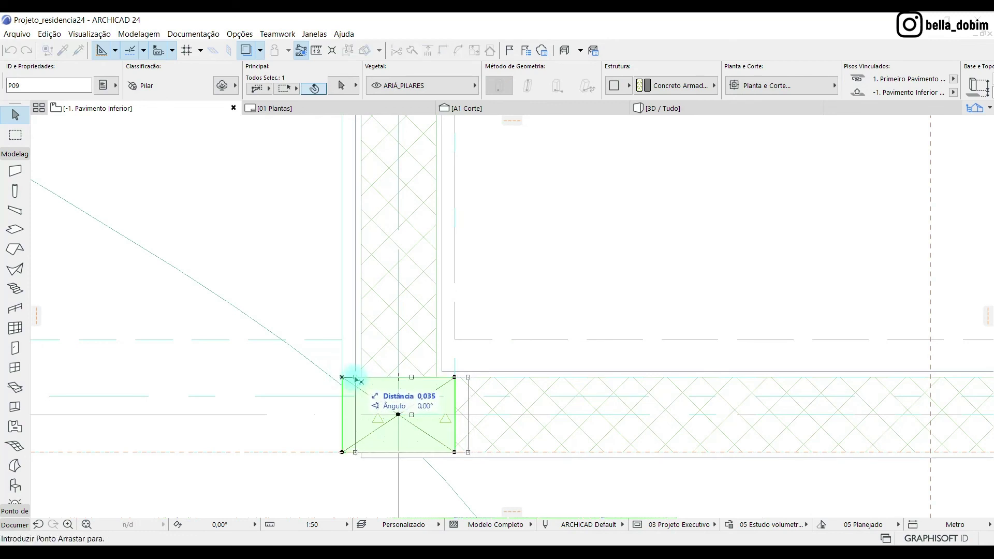
left_click(362, 380)
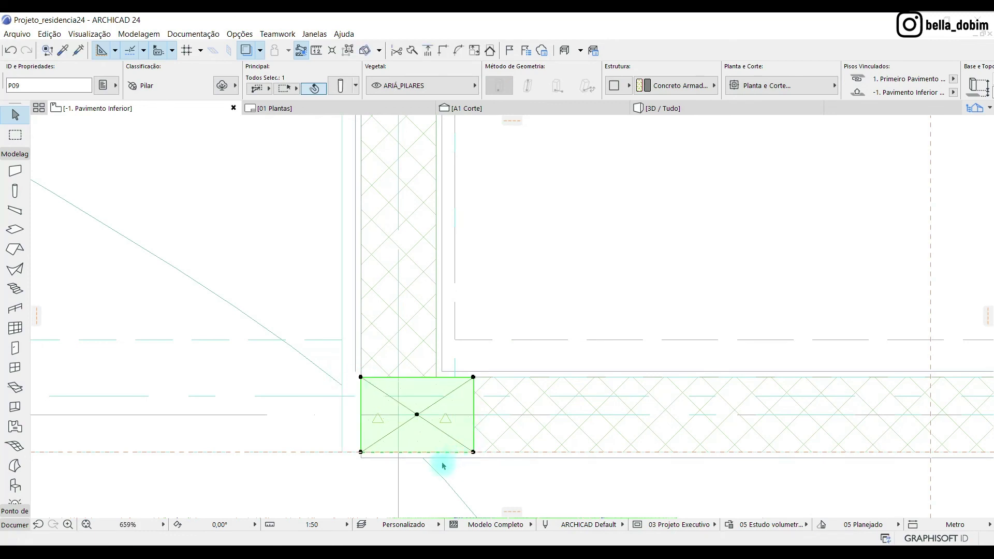
- Suspend groups and intersect the vertical and horizontal exterior walls at pillar P09 so their plaster layers join around the corner
scroll(435, 461, "down", 8)
scroll(421, 339, "up", 5)
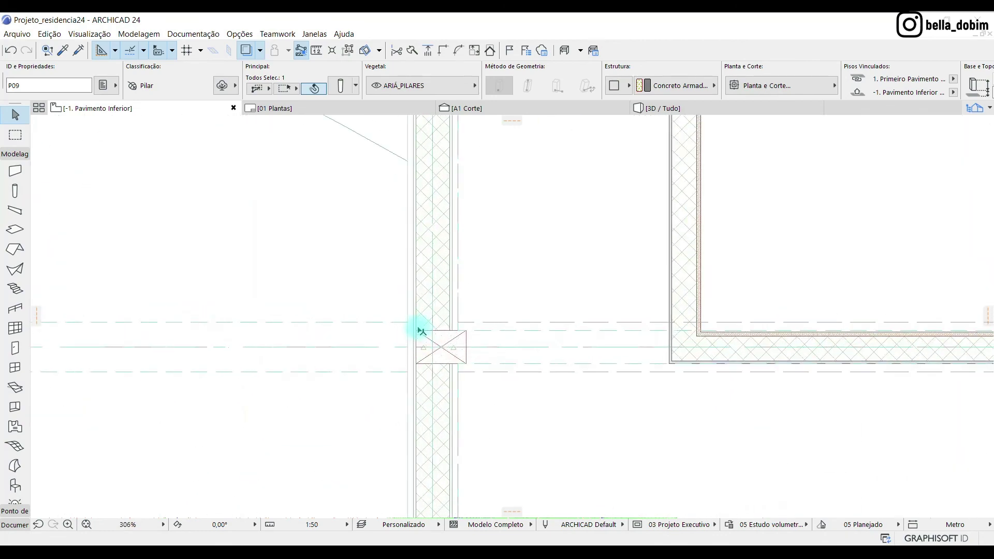
scroll(427, 218, "down", 5)
scroll(428, 356, "up", 8)
left_click(443, 326)
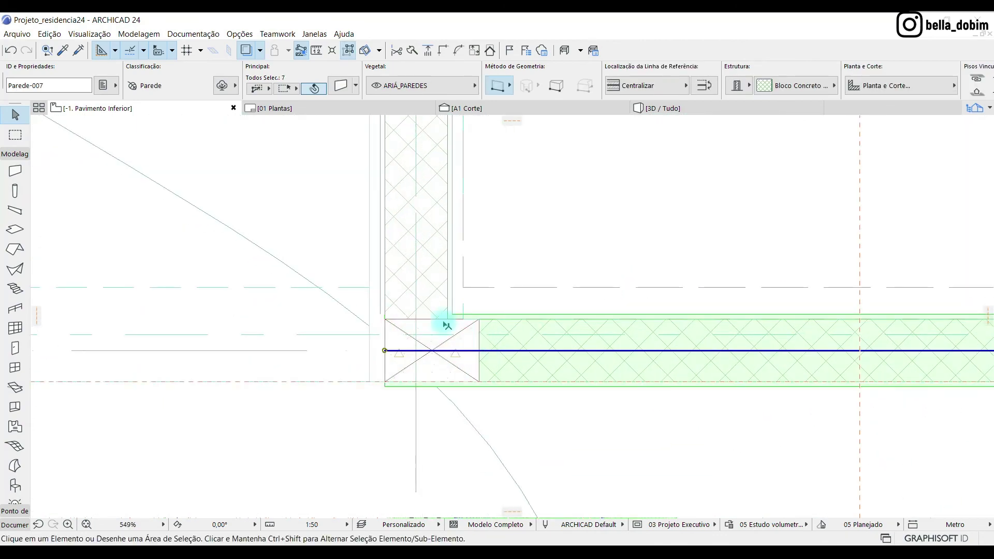
key("Escape")
left_click(521, 356, "shift")
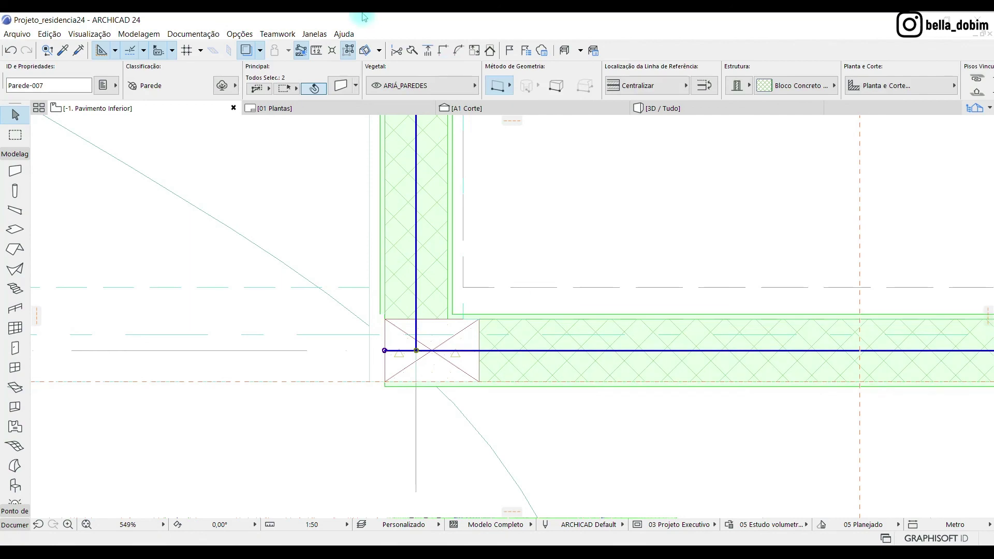
left_click(443, 52)
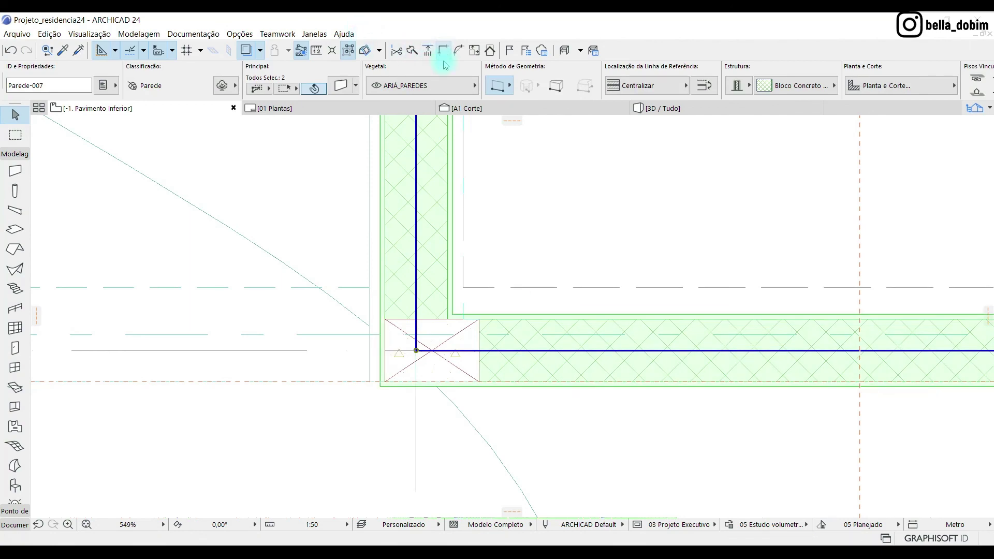
left_click(382, 408)
- Inspect the lower-floor walls in plan and the whole house's walls and foundation beams in the 3D view
scroll(382, 408, "down", 11)
scroll(340, 268, "up", 3)
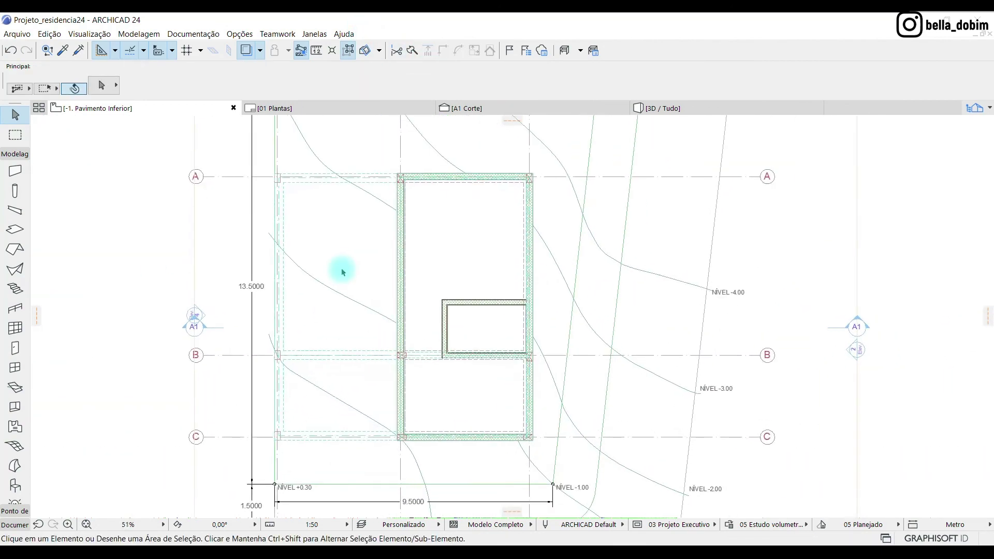
left_click(690, 118)
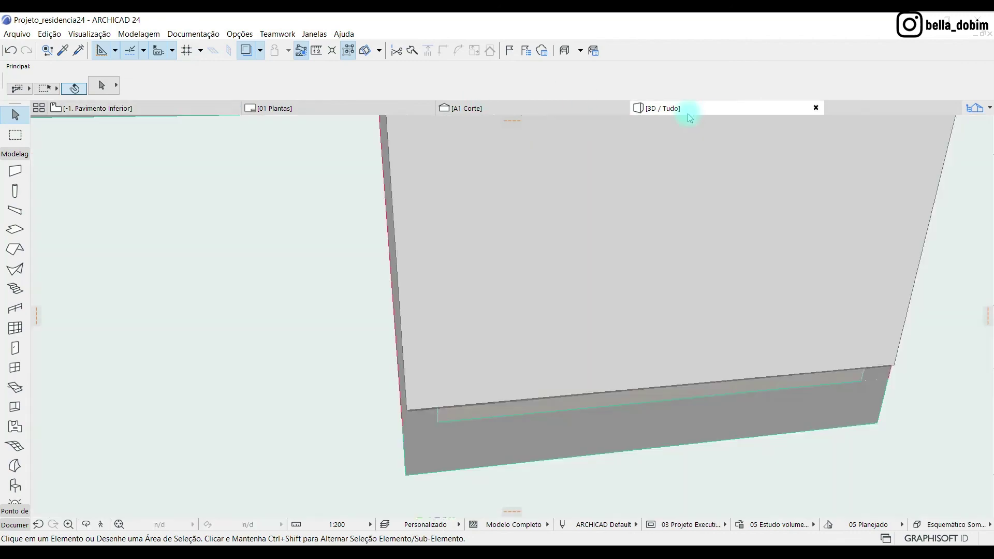
scroll(375, 458, "down", 5)
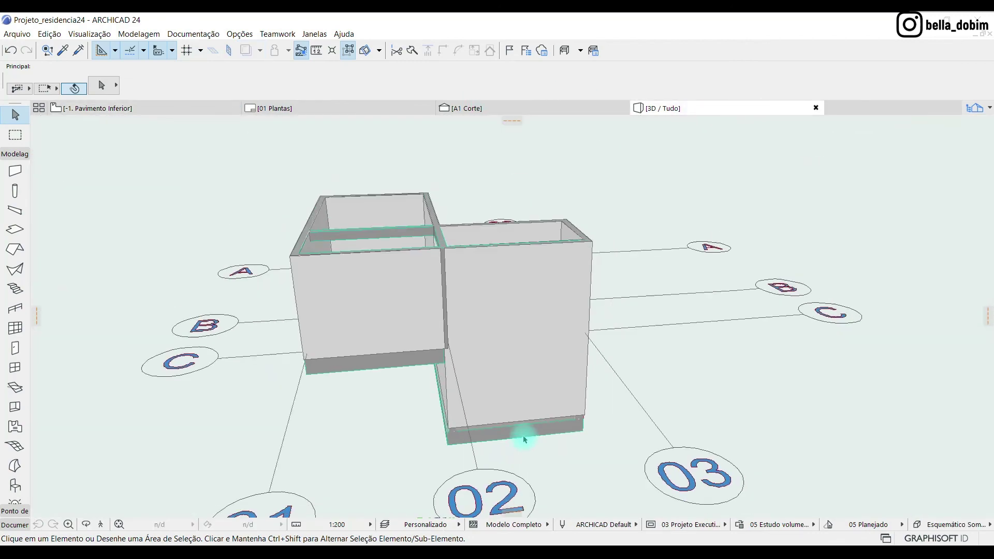
middle_click_drag(342, 380, 455, 344, "shift")
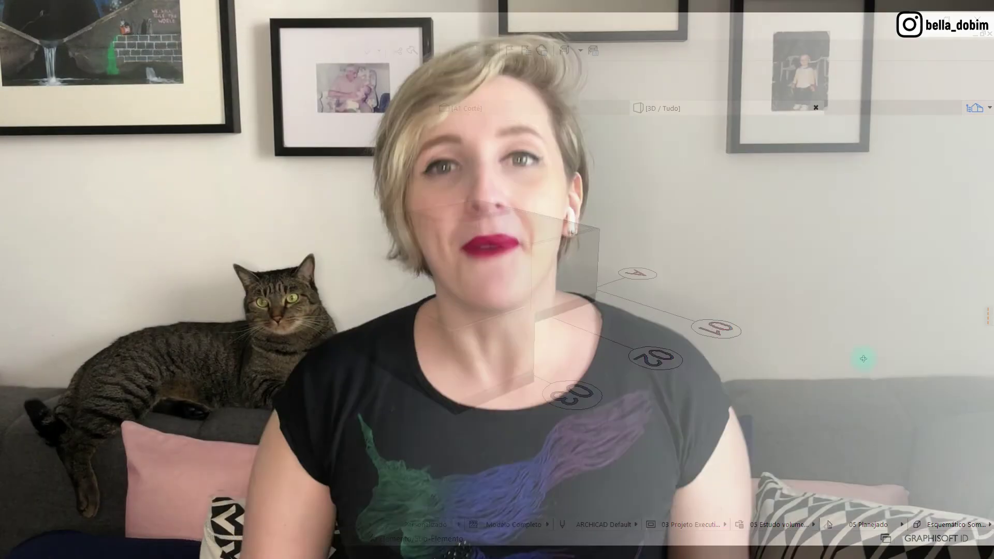